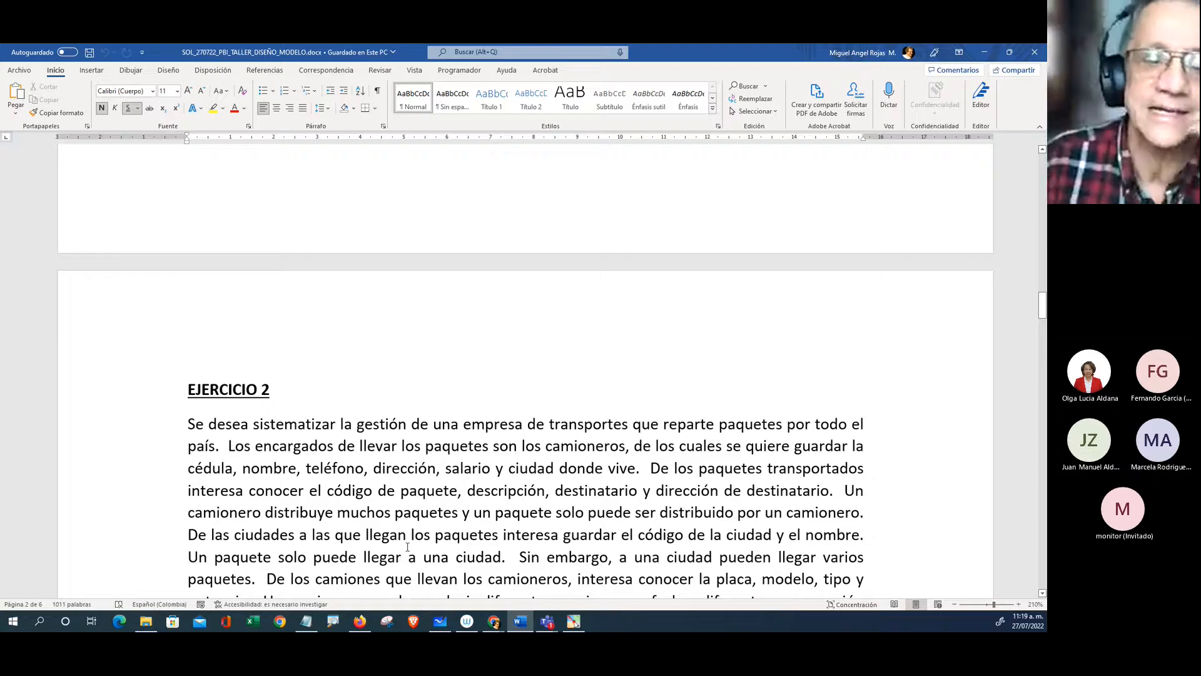
Step: Review the statements of Ejercicio 1 to Ejercicio 5 and the blank entity tables beneath them
{"action": "scroll", "coordinate": [407, 547], "scroll_direction": "down", "scroll_amount": 20}
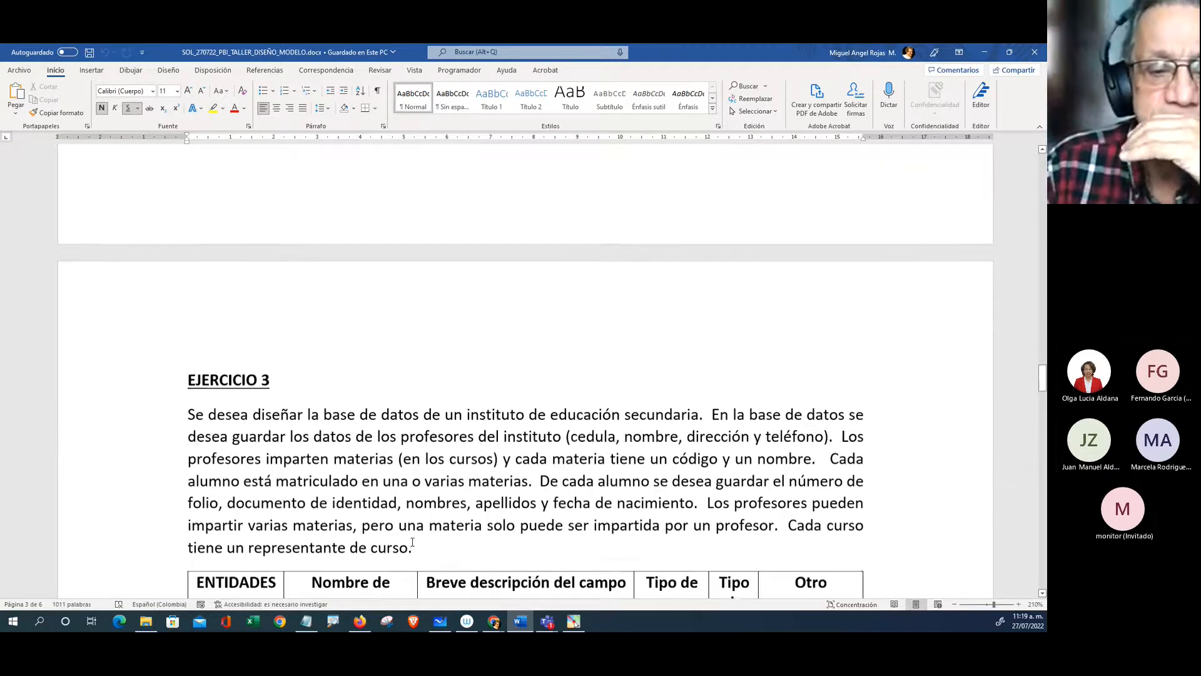
{"action": "scroll", "coordinate": [413, 542], "scroll_direction": "up", "scroll_amount": 20}
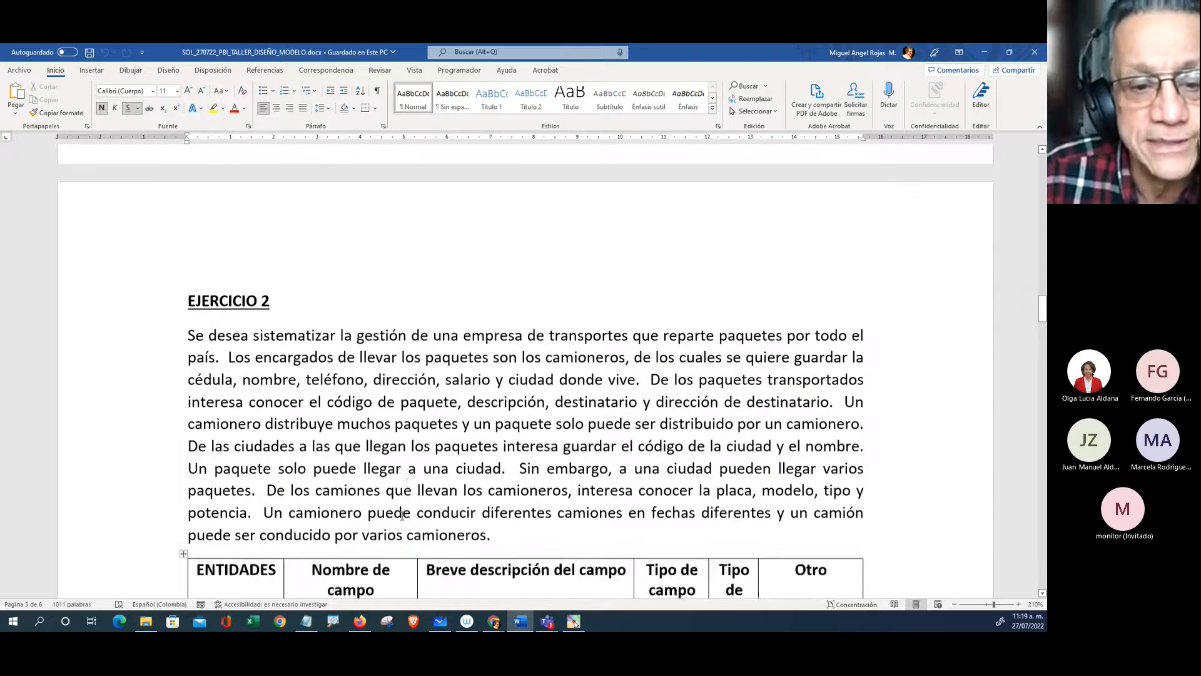
{"action": "scroll", "coordinate": [404, 517], "scroll_direction": "up", "scroll_amount": 15}
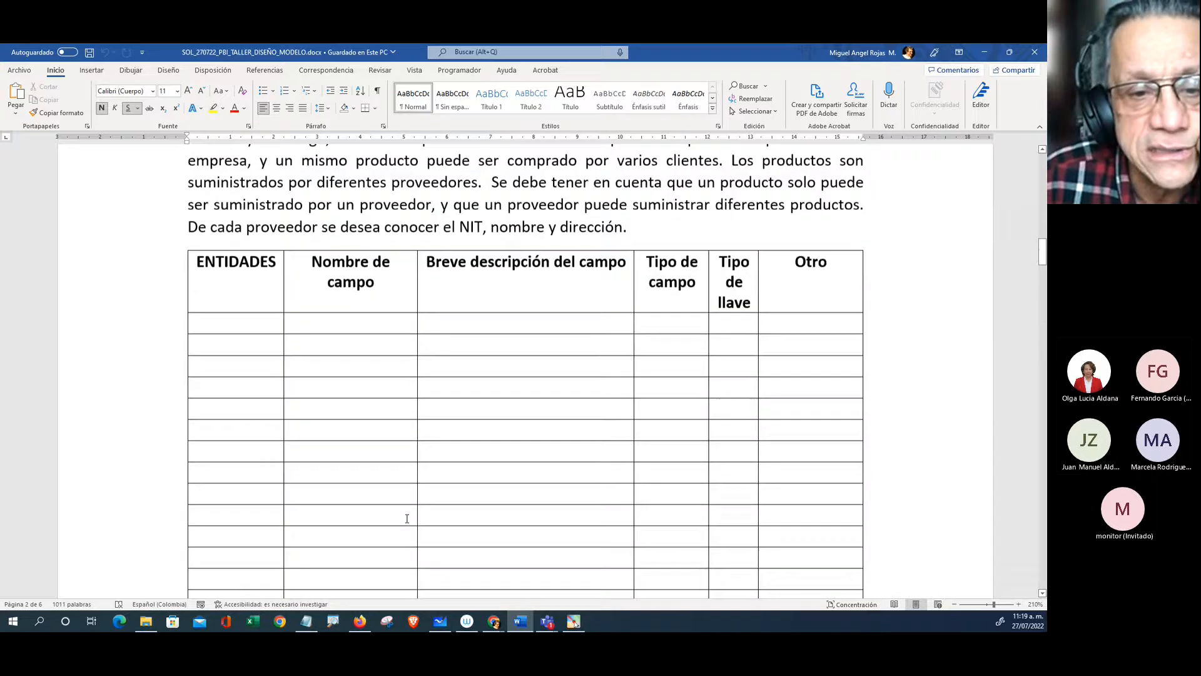
{"action": "scroll", "coordinate": [407, 518], "scroll_direction": "up", "scroll_amount": 3}
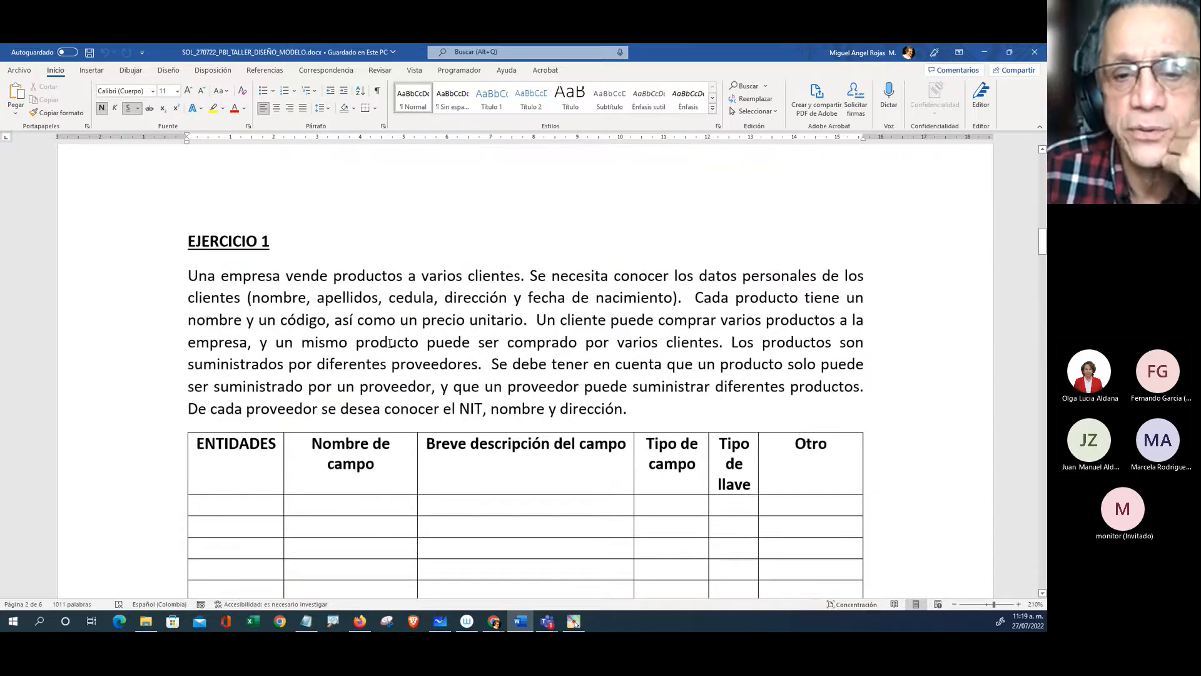
{"action": "left_click_drag", "start_coordinate": [379, 288], "coordinate": [480, 275]}
{"action": "scroll", "coordinate": [420, 395], "scroll_direction": "down", "scroll_amount": 10}
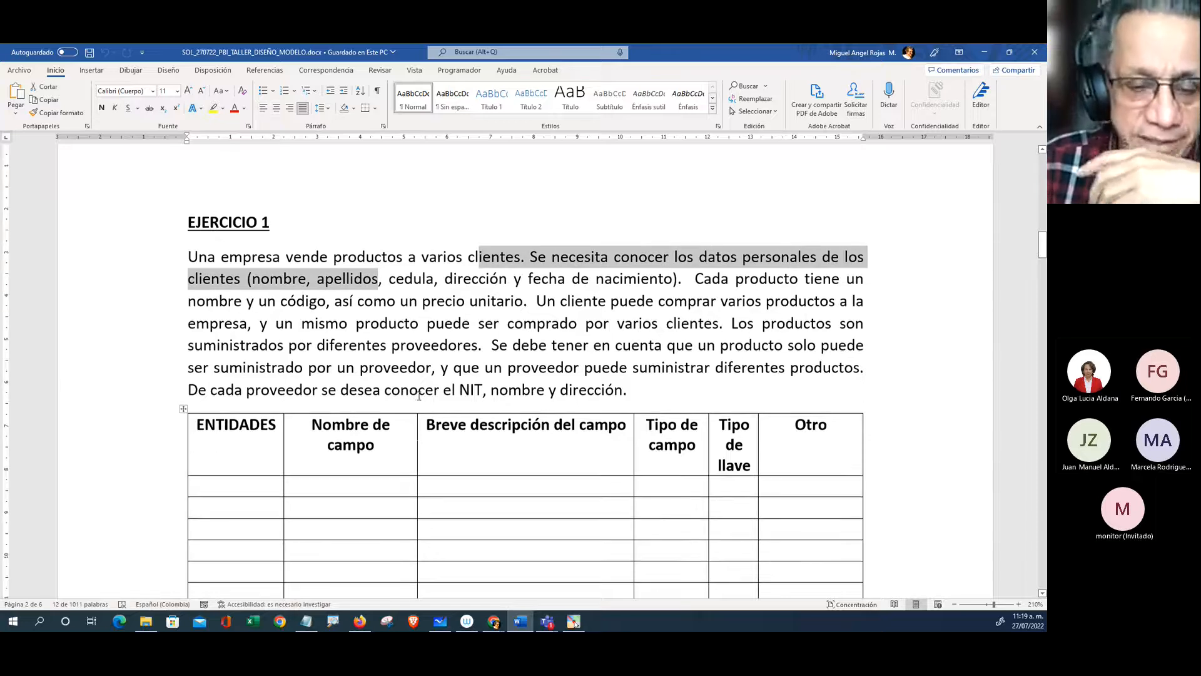
{"action": "scroll", "coordinate": [419, 395], "scroll_direction": "down", "scroll_amount": 12}
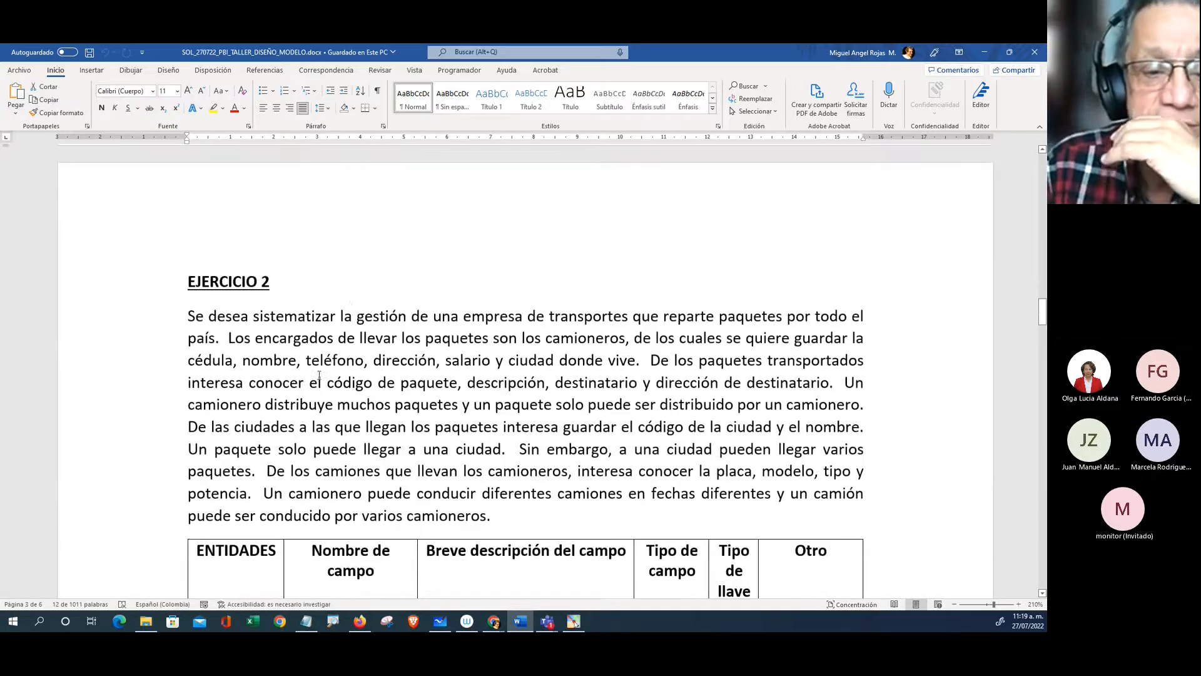
{"action": "left_click_drag", "start_coordinate": [376, 315], "coordinate": [213, 345]}
{"action": "scroll", "coordinate": [458, 418], "scroll_direction": "down", "scroll_amount": 15}
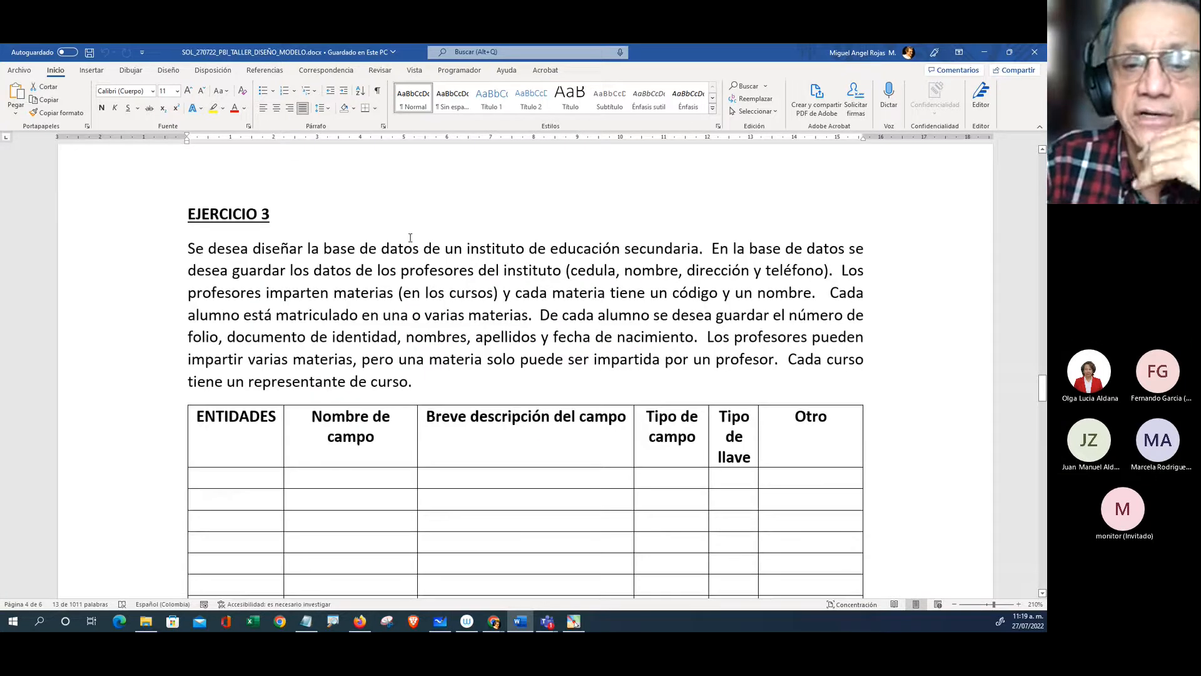
{"action": "left_click_drag", "start_coordinate": [410, 244], "coordinate": [709, 249]}
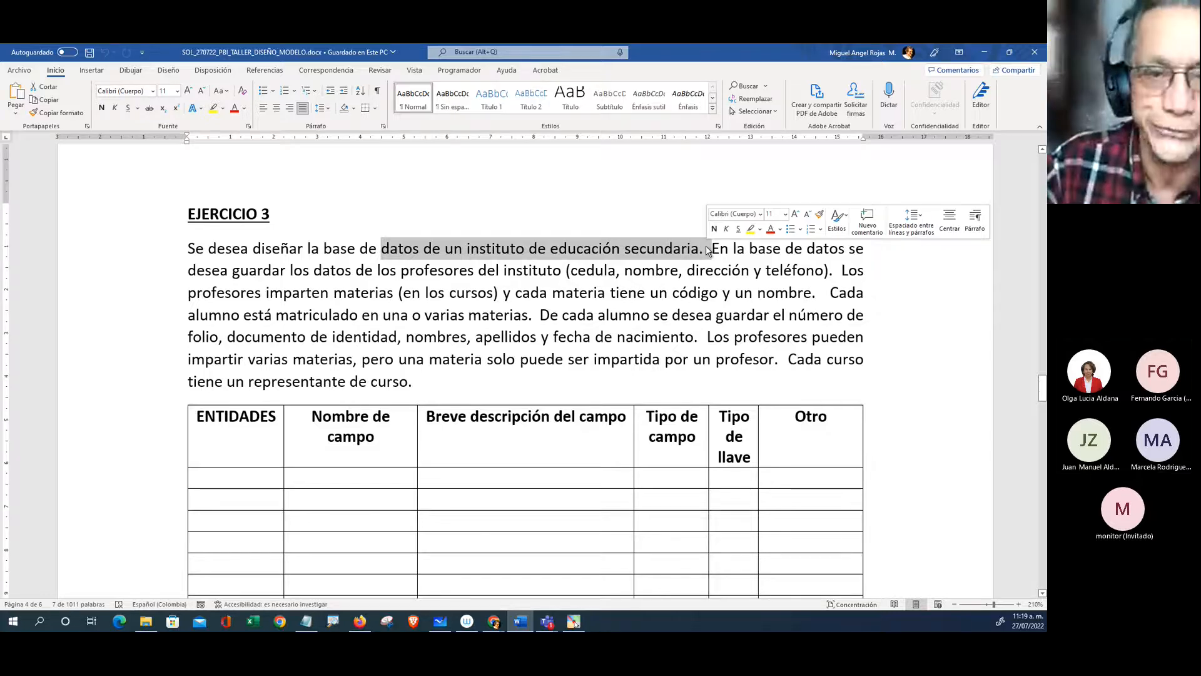
{"action": "scroll", "coordinate": [688, 256], "scroll_direction": "down", "scroll_amount": 10}
{"action": "scroll", "coordinate": [686, 258], "scroll_direction": "down", "scroll_amount": 12}
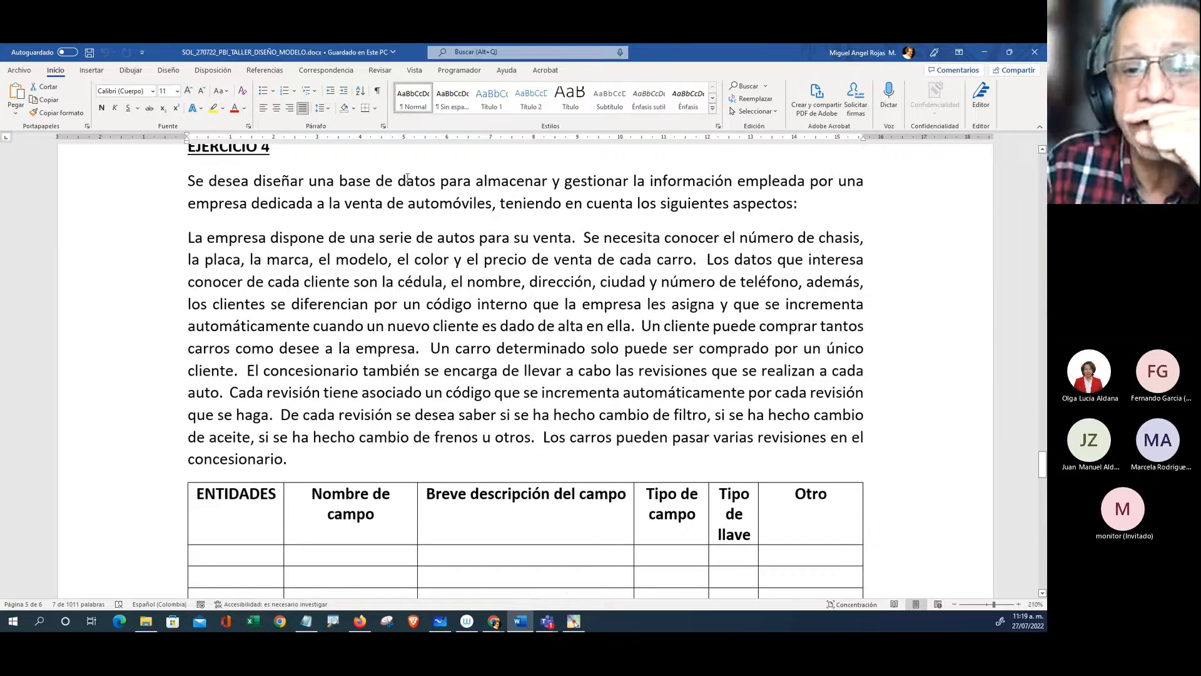
{"action": "left_click_drag", "start_coordinate": [398, 181], "coordinate": [497, 200]}
{"action": "scroll", "coordinate": [485, 198], "scroll_direction": "down", "scroll_amount": 8}
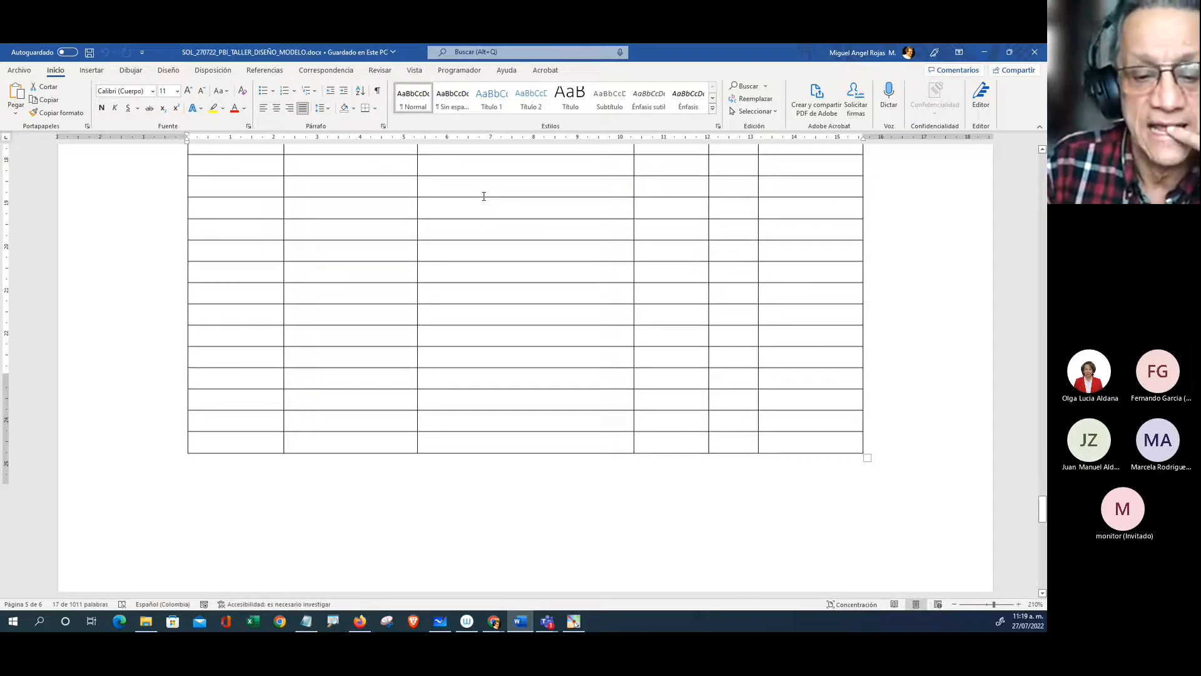
{"action": "scroll", "coordinate": [484, 197], "scroll_direction": "down", "scroll_amount": 5}
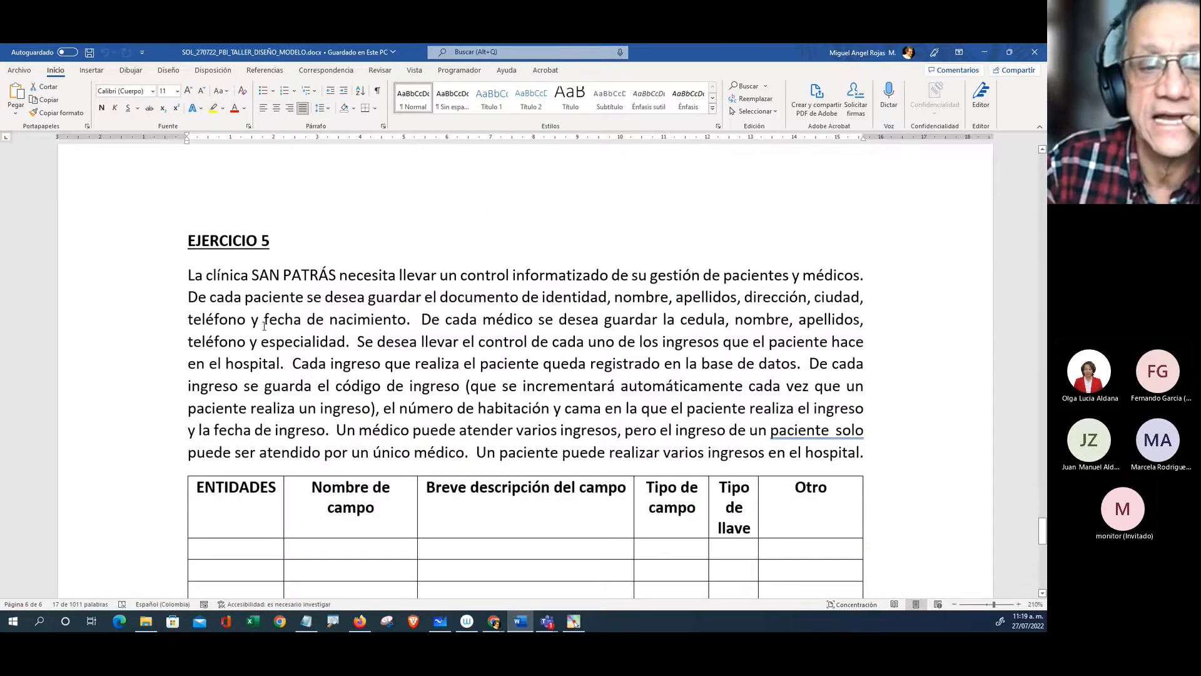
{"action": "left_click_drag", "start_coordinate": [243, 276], "coordinate": [397, 275]}
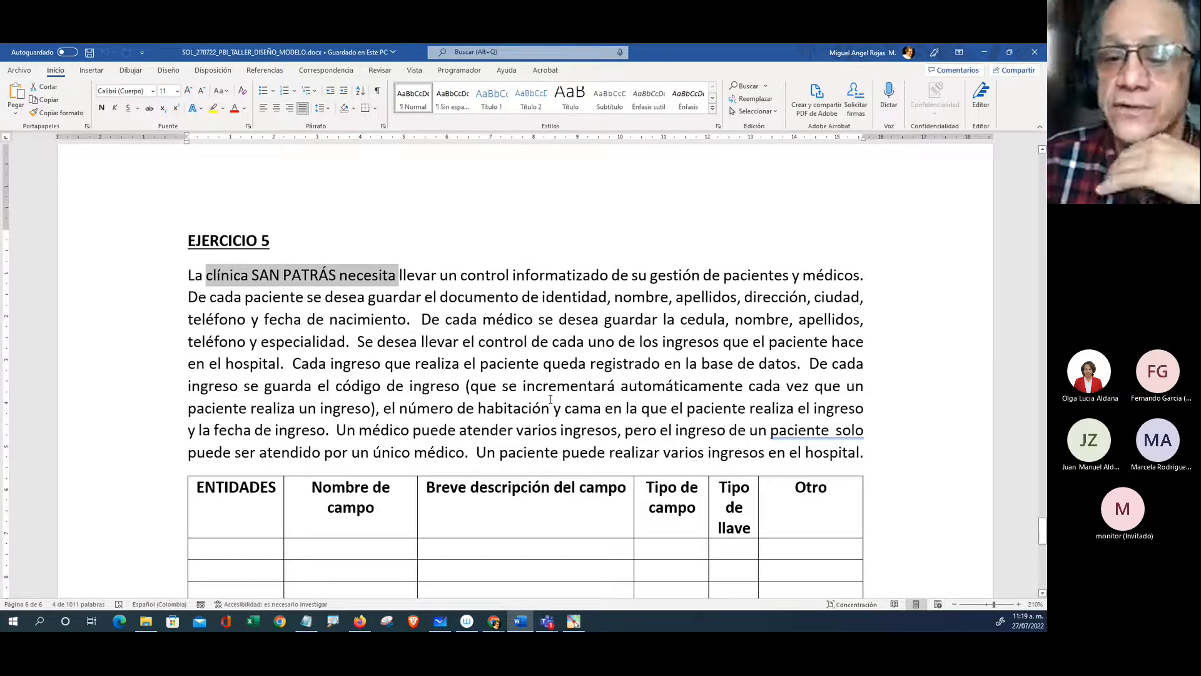
{"action": "scroll", "coordinate": [625, 353], "scroll_direction": "down", "scroll_amount": 10}
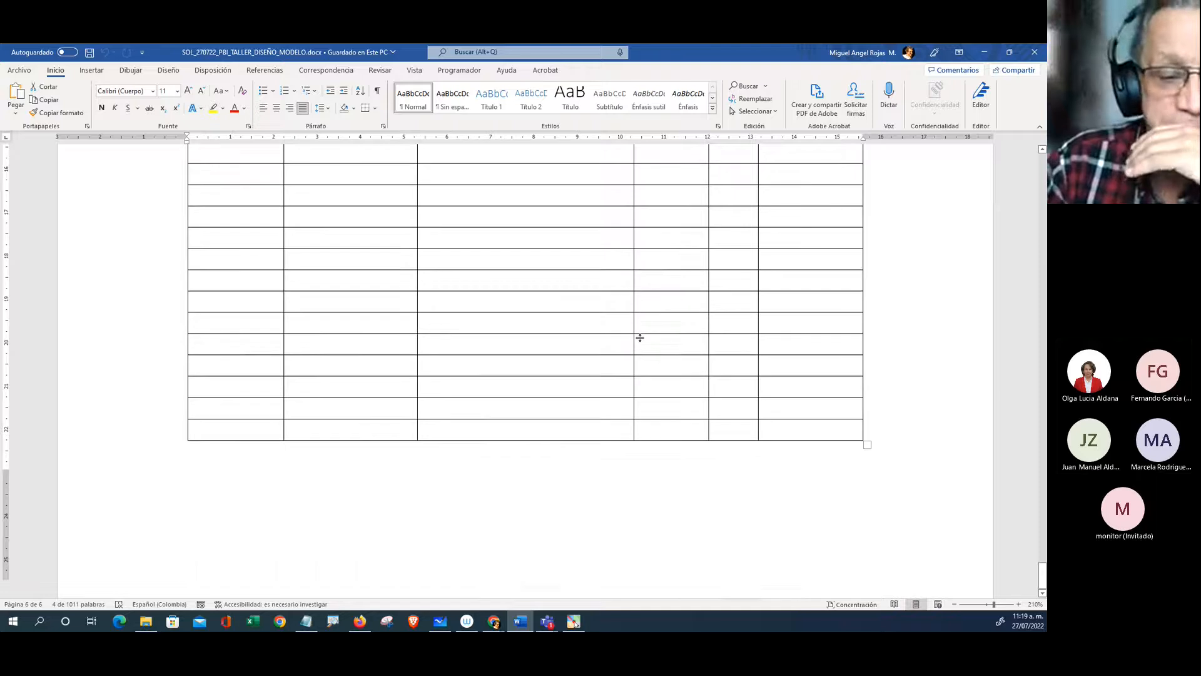
{"action": "scroll", "coordinate": [626, 325], "scroll_direction": "up", "scroll_amount": 6}
{"action": "scroll", "coordinate": [477, 257], "scroll_direction": "down", "scroll_amount": 8}
{"action": "scroll", "coordinate": [478, 257], "scroll_direction": "up", "scroll_amount": 4}
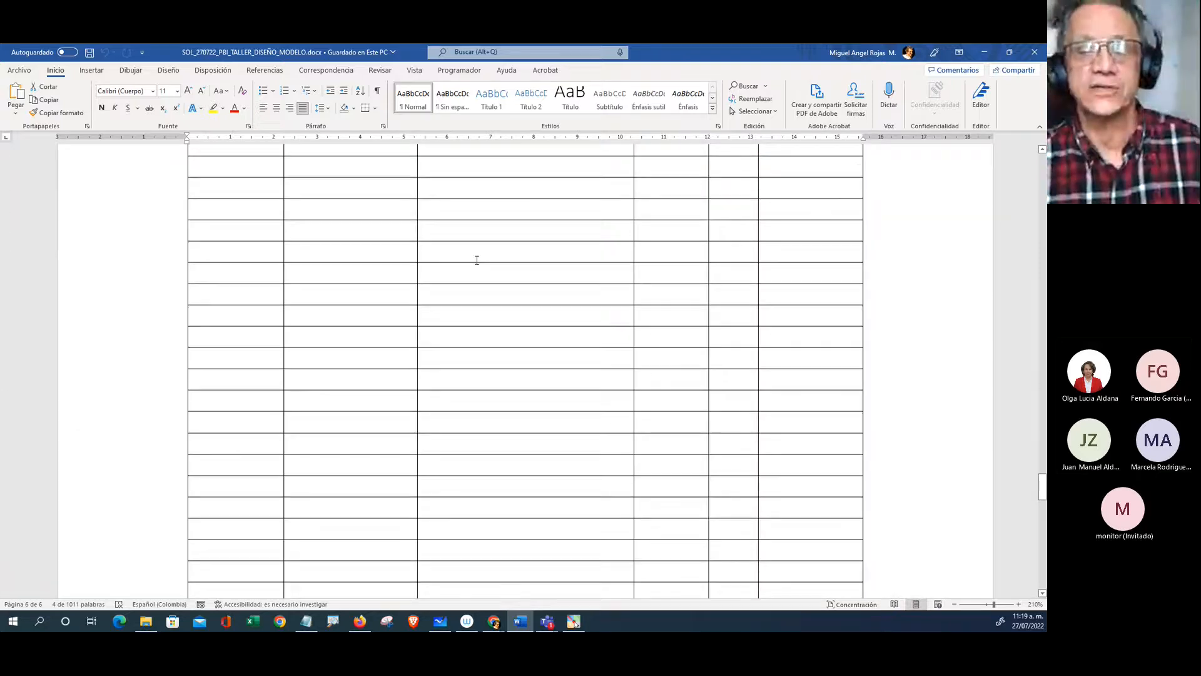
{"action": "scroll", "coordinate": [471, 247], "scroll_direction": "up", "scroll_amount": 1}
{"action": "scroll", "coordinate": [469, 238], "scroll_direction": "down", "scroll_amount": 12}
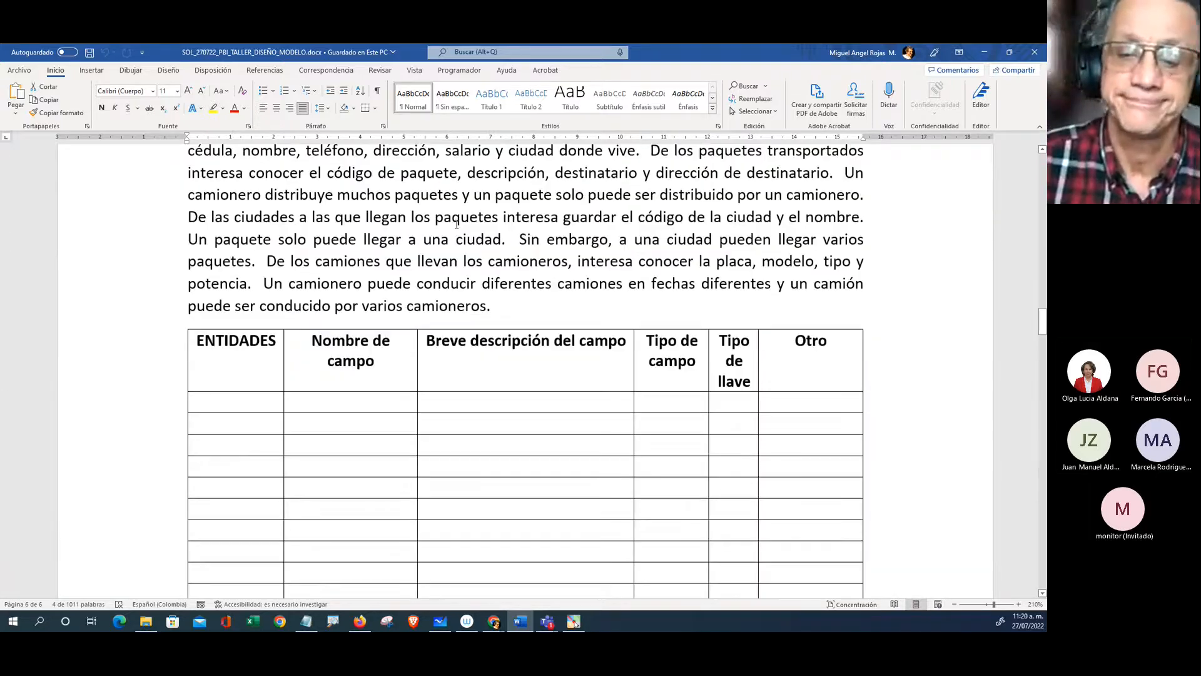
Step: Enter PRODUCTOS and CLIENTES as the first two entities in the ENTIDADES column of the Ejercicio 1 table
{"action": "scroll", "coordinate": [471, 228], "scroll_direction": "up", "scroll_amount": 8}
{"action": "scroll", "coordinate": [471, 228], "scroll_direction": "up", "scroll_amount": 15}
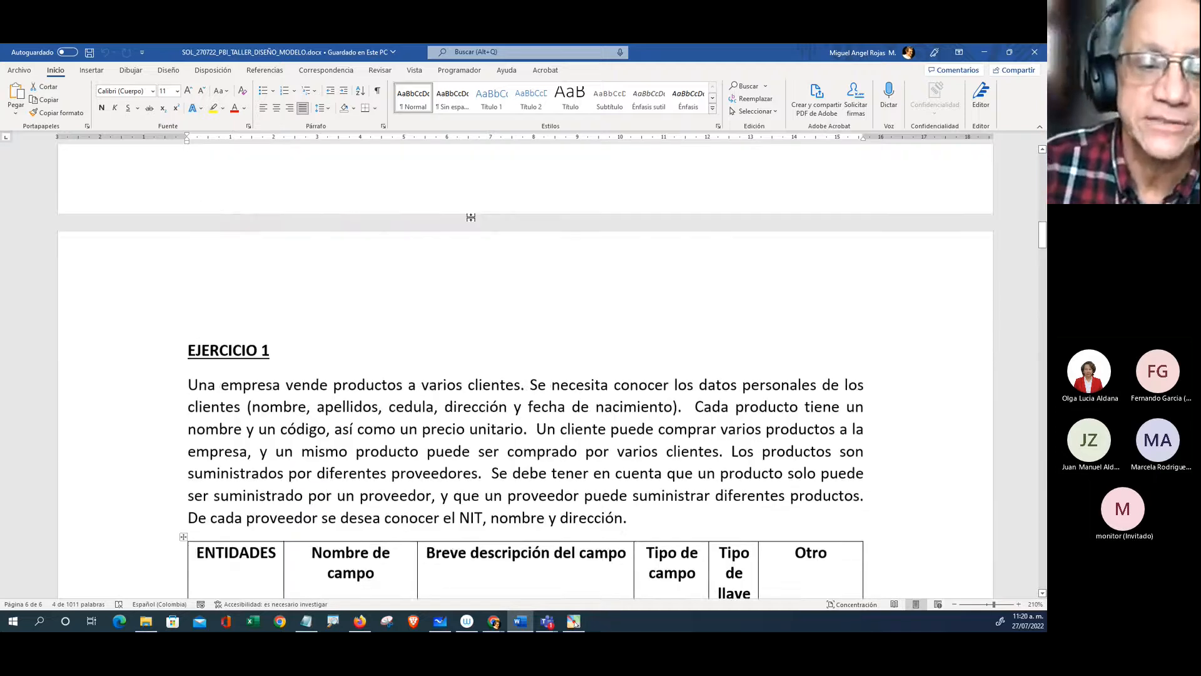
{"action": "scroll", "coordinate": [472, 217], "scroll_direction": "down", "scroll_amount": 1}
{"action": "scroll", "coordinate": [474, 263], "scroll_direction": "down", "scroll_amount": 2}
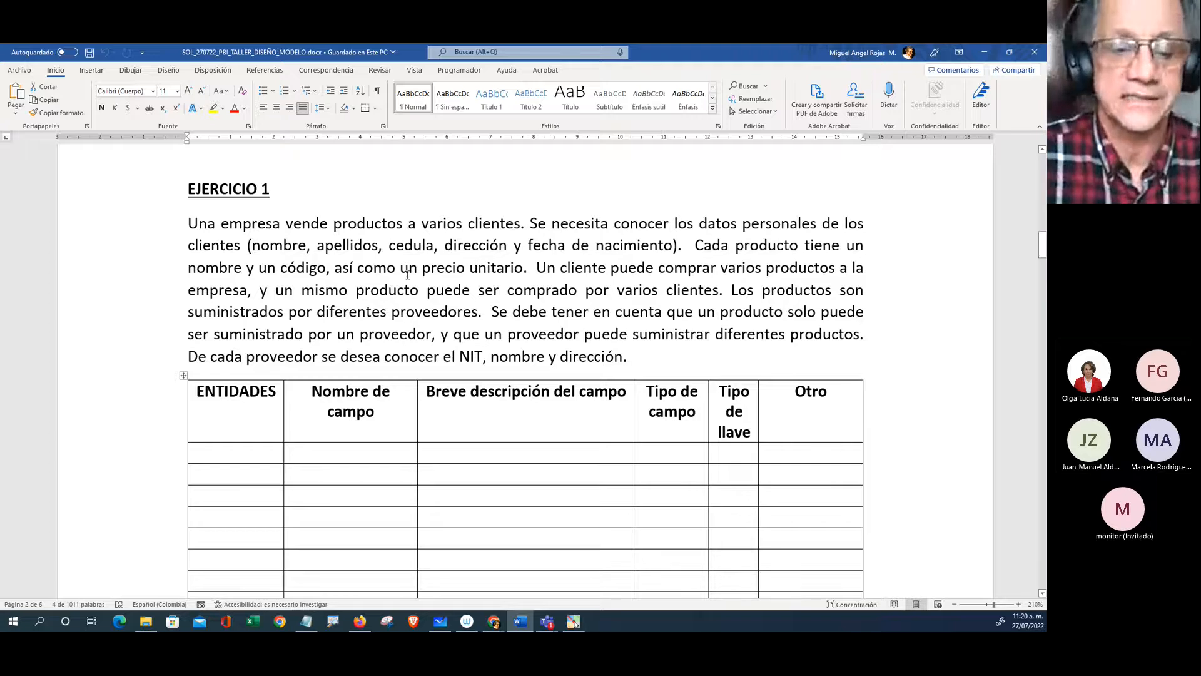
{"action": "left_click", "coordinate": [232, 452]}
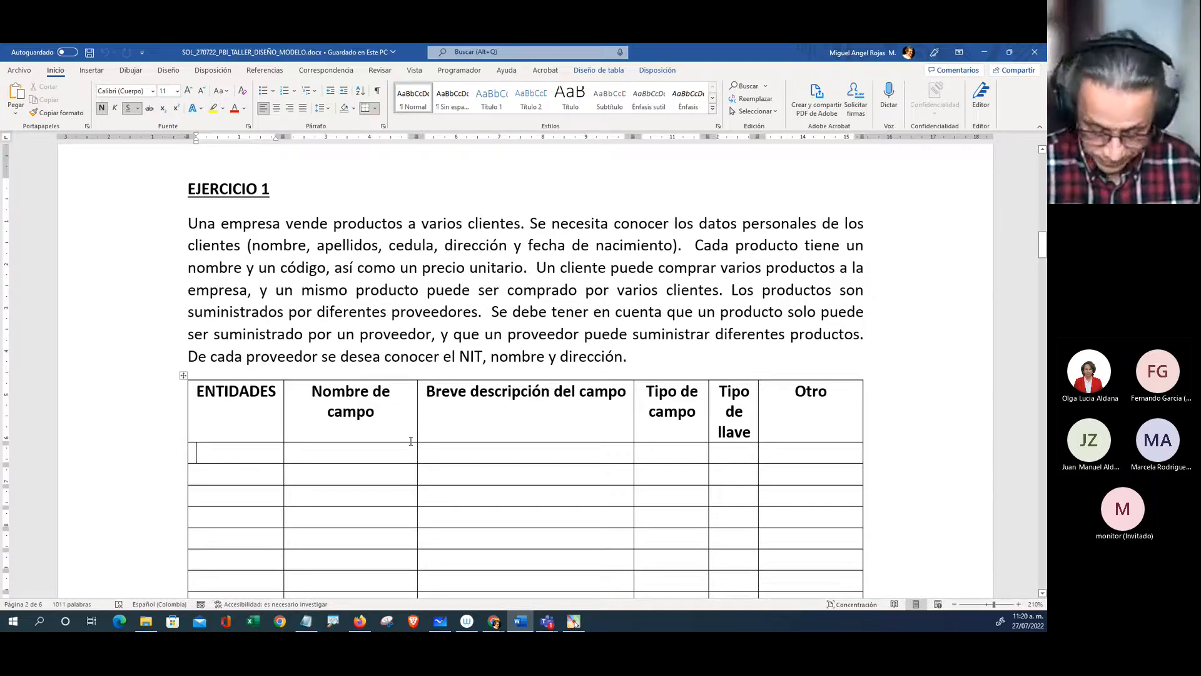
{"action": "type", "text": "P´RODUCTOS"}
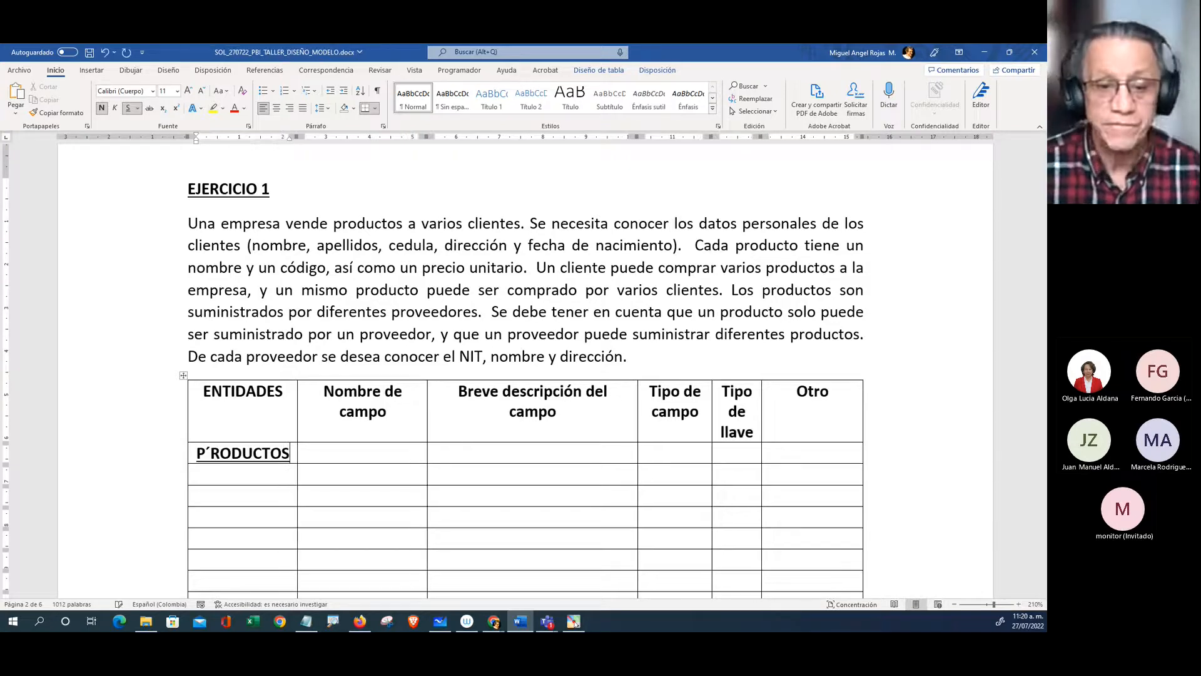
{"action": "key", "text": "BackSpace"}
{"action": "key", "text": "BackSpace"}
{"action": "key", "text": "BackSpace"}
{"action": "key", "text": "BackSpace"}
{"action": "key", "text": "BackSpace"}
{"action": "key", "text": "BackSpace"}
{"action": "key", "text": "BackSpace"}
{"action": "key", "text": "BackSpace"}
{"action": "key", "text": "BackSpace"}
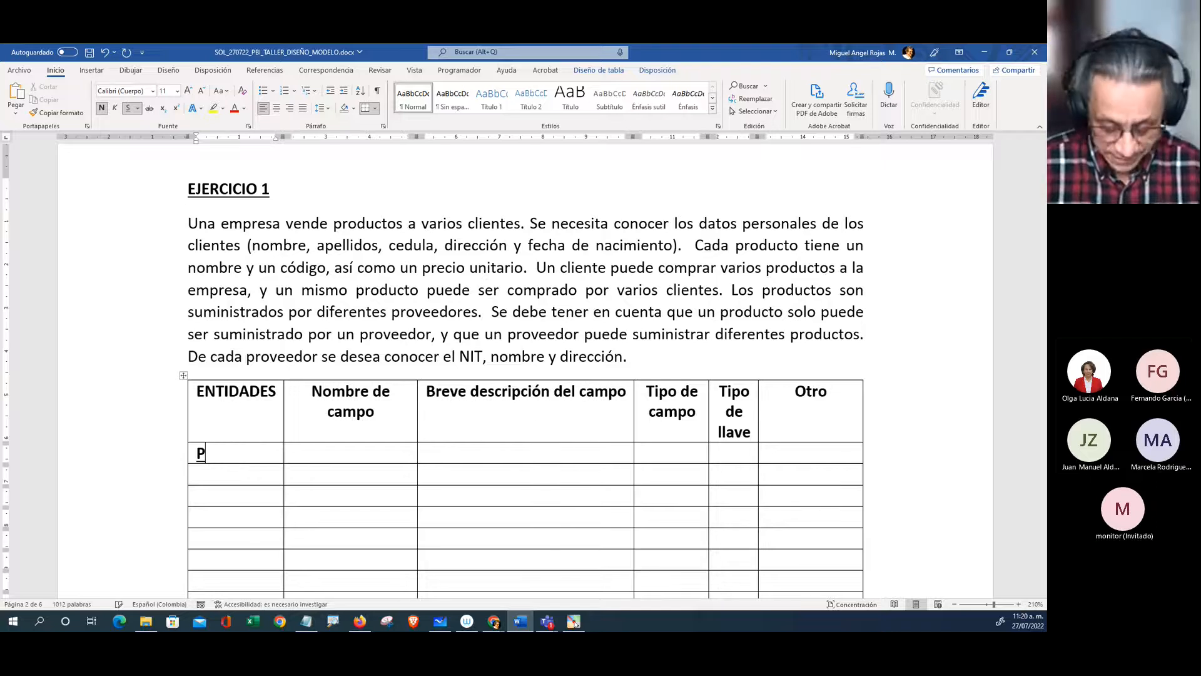
{"action": "type", "text": "RODUCTOS"}
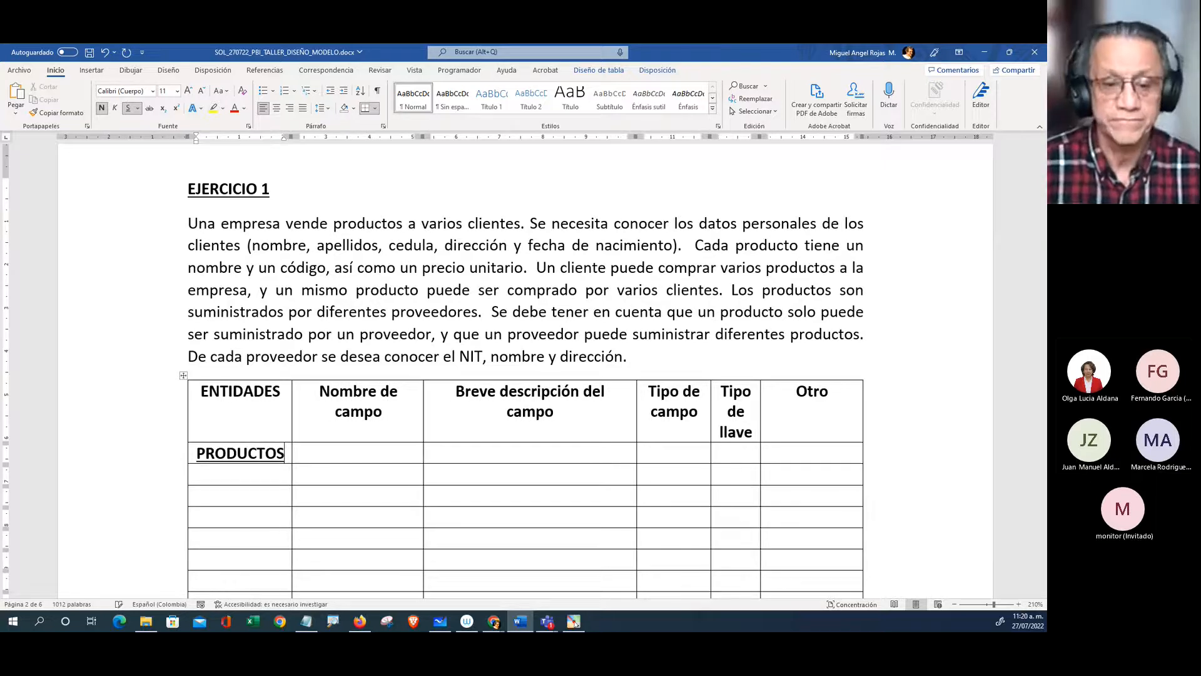
{"action": "left_click", "coordinate": [232, 478]}
{"action": "type", "text": "CLIENTES"}
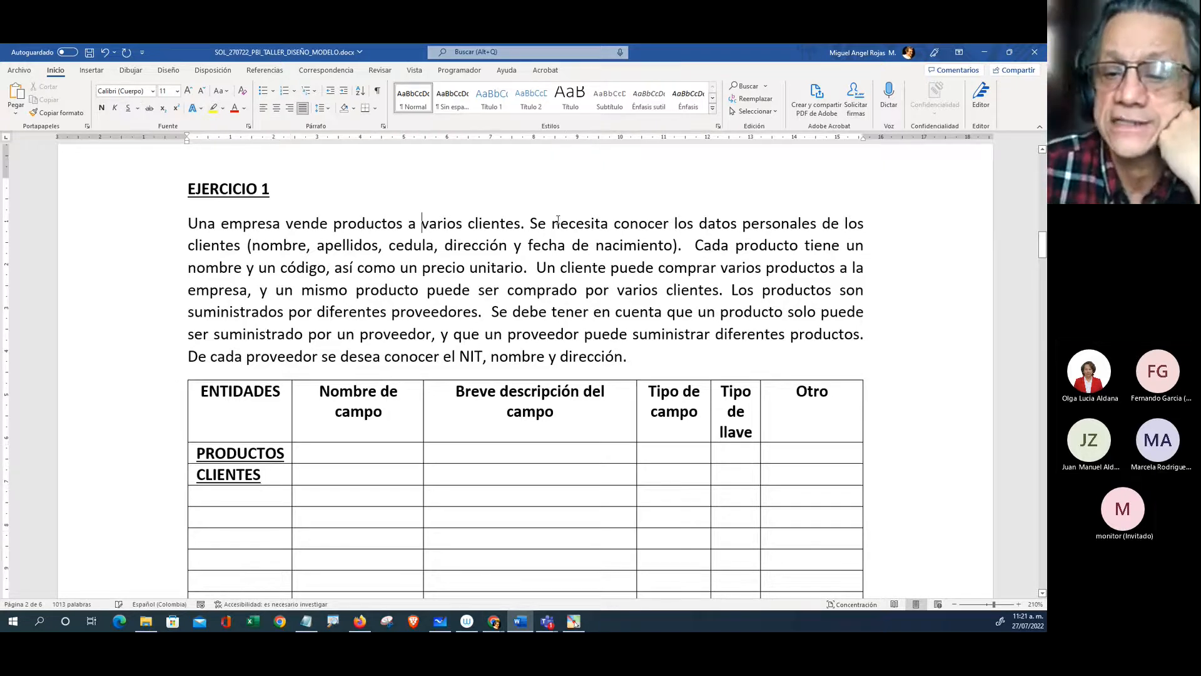
Step: Read the Ejercicio 1 statement for the data required about each customer and each product
{"action": "left_click_drag", "start_coordinate": [560, 223], "coordinate": [867, 223]}
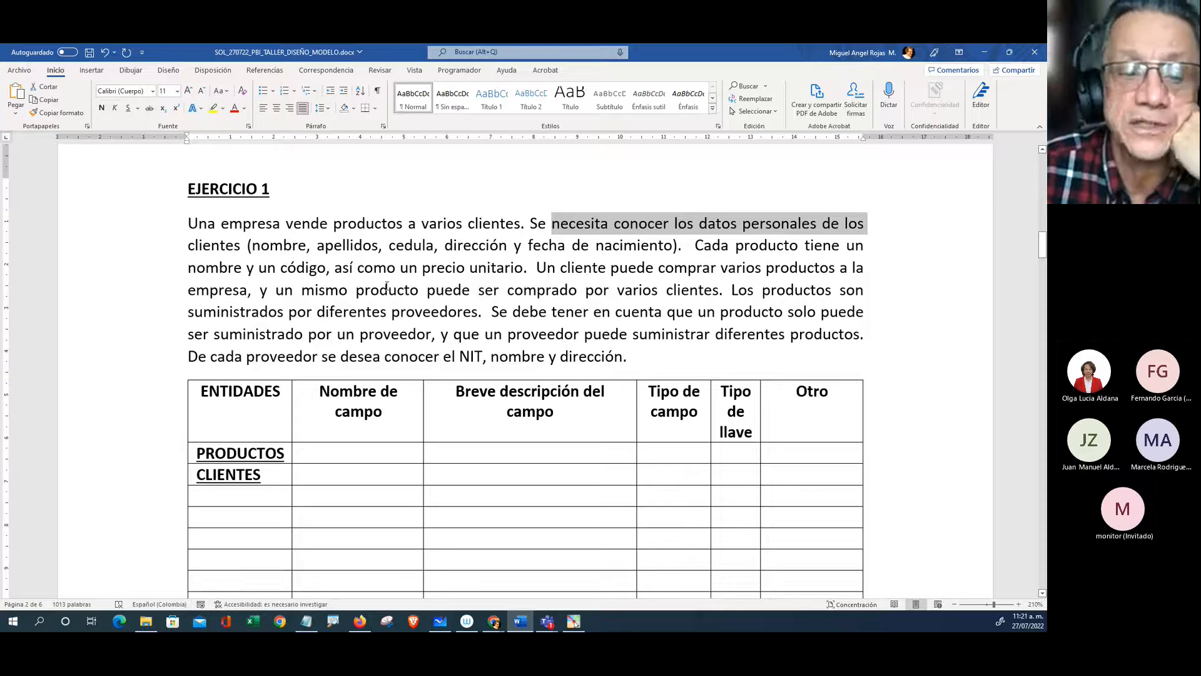
{"action": "double_click", "coordinate": [204, 244]}
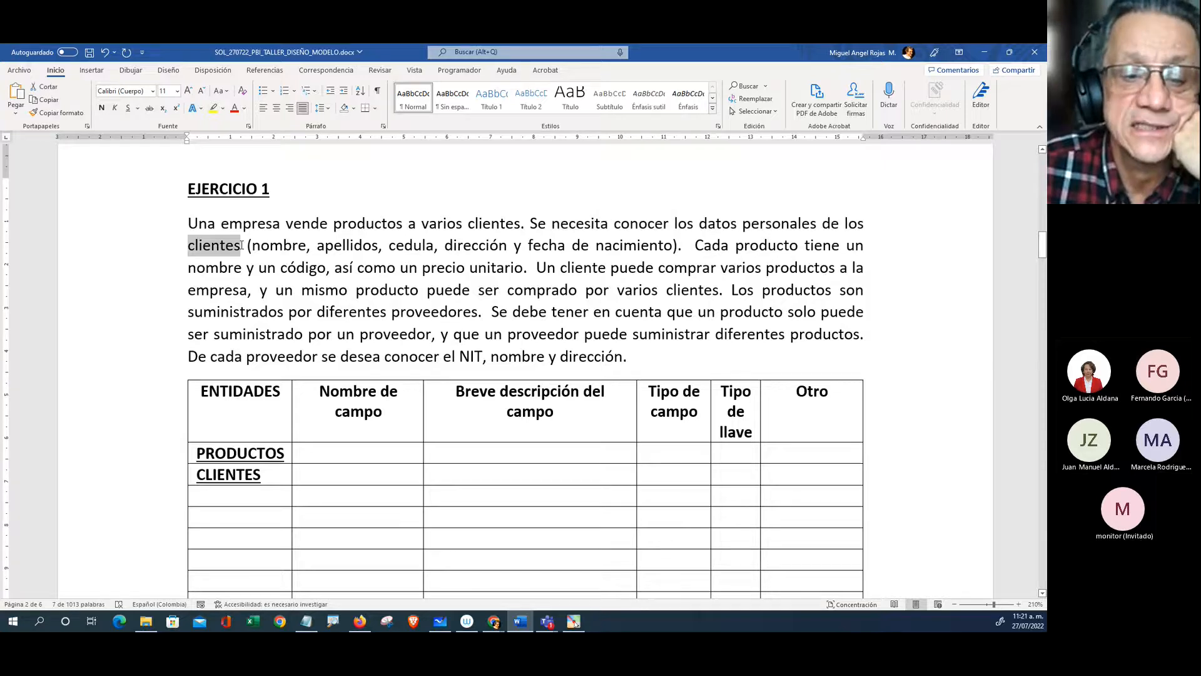
{"action": "left_click_drag", "start_coordinate": [252, 244], "coordinate": [383, 246]}
{"action": "double_click", "coordinate": [411, 245]}
{"action": "double_click", "coordinate": [476, 244]}
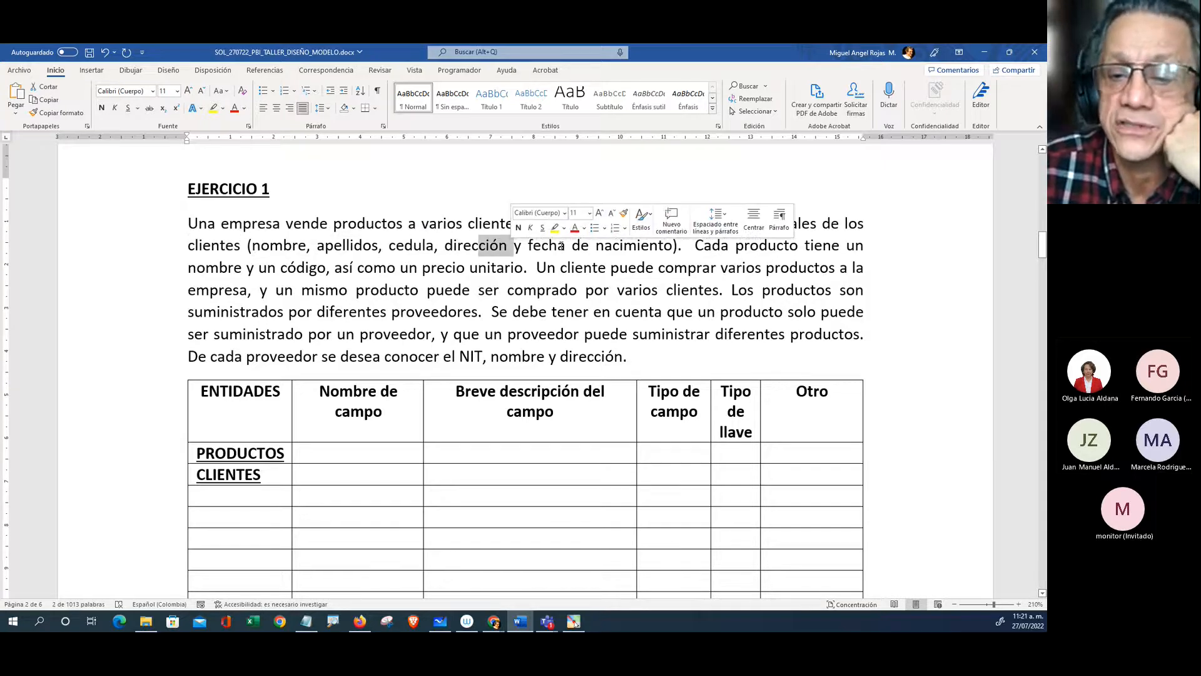
{"action": "left_click_drag", "start_coordinate": [529, 245], "coordinate": [832, 242]}
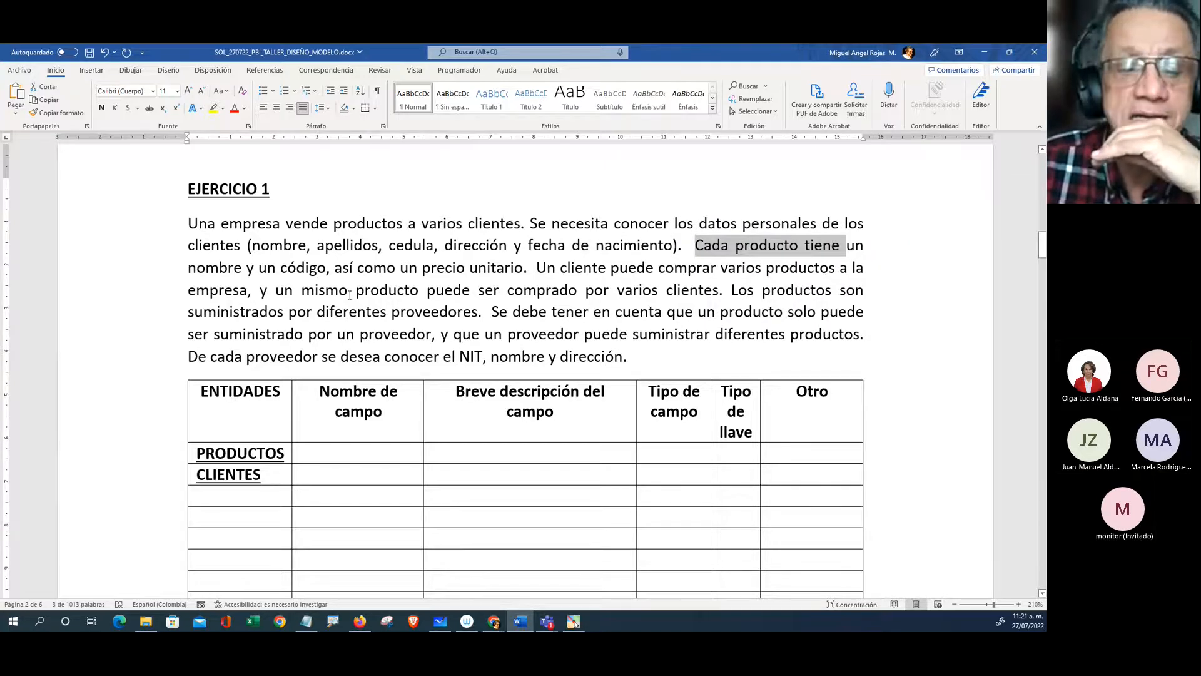
{"action": "left_click_drag", "start_coordinate": [189, 268], "coordinate": [466, 274]}
Step: Examine the Ejercicio 1 statement for the customer–product and product–supplier relationships and the data required about each supplier
{"action": "left_click_drag", "start_coordinate": [574, 268], "coordinate": [598, 269]}
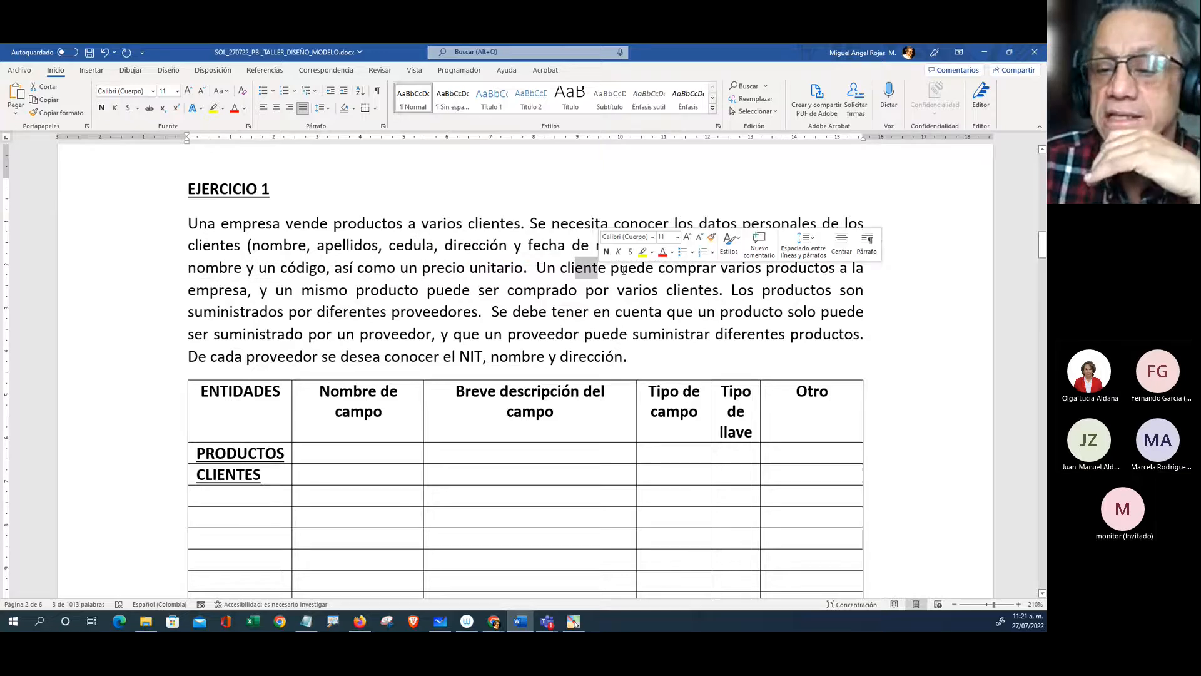
{"action": "left_click_drag", "start_coordinate": [766, 268], "coordinate": [807, 269]}
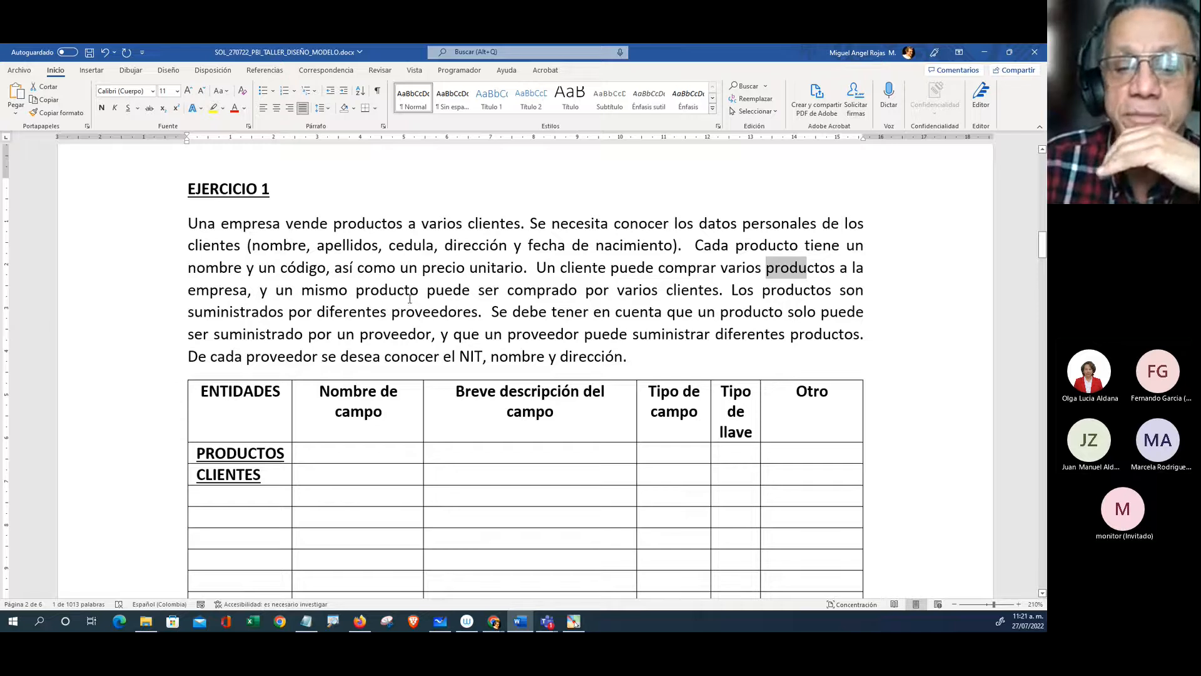
{"action": "left_click_drag", "start_coordinate": [514, 289], "coordinate": [713, 290]}
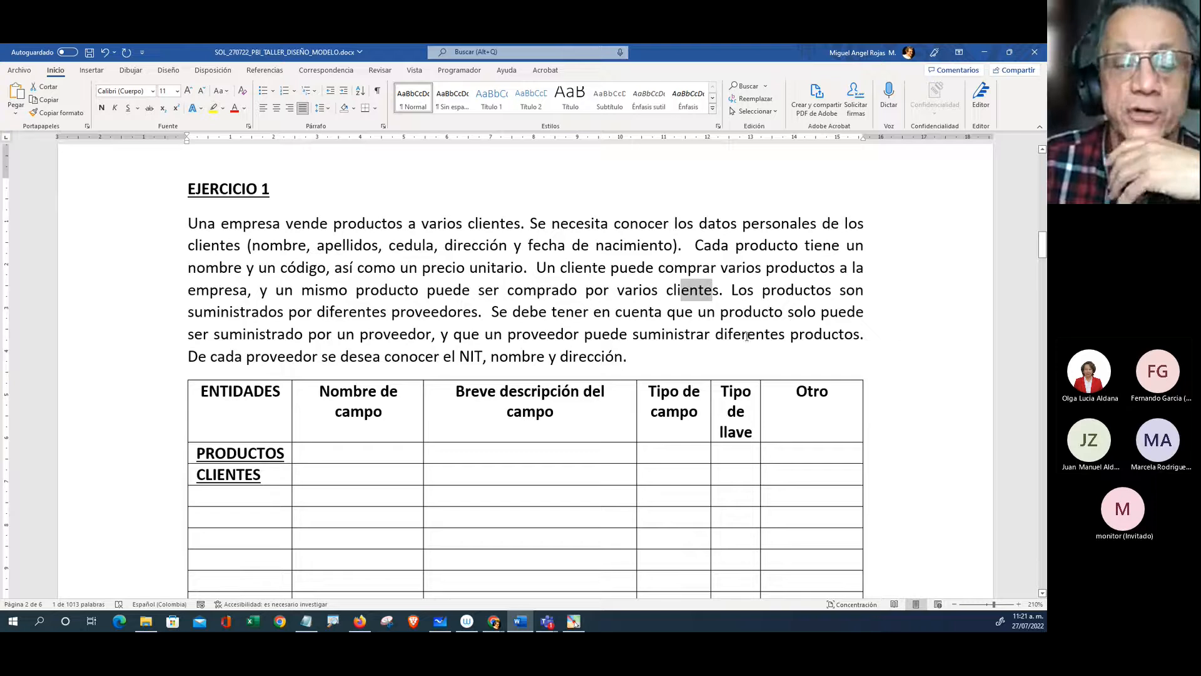
{"action": "left_click_drag", "start_coordinate": [369, 316], "coordinate": [448, 317]}
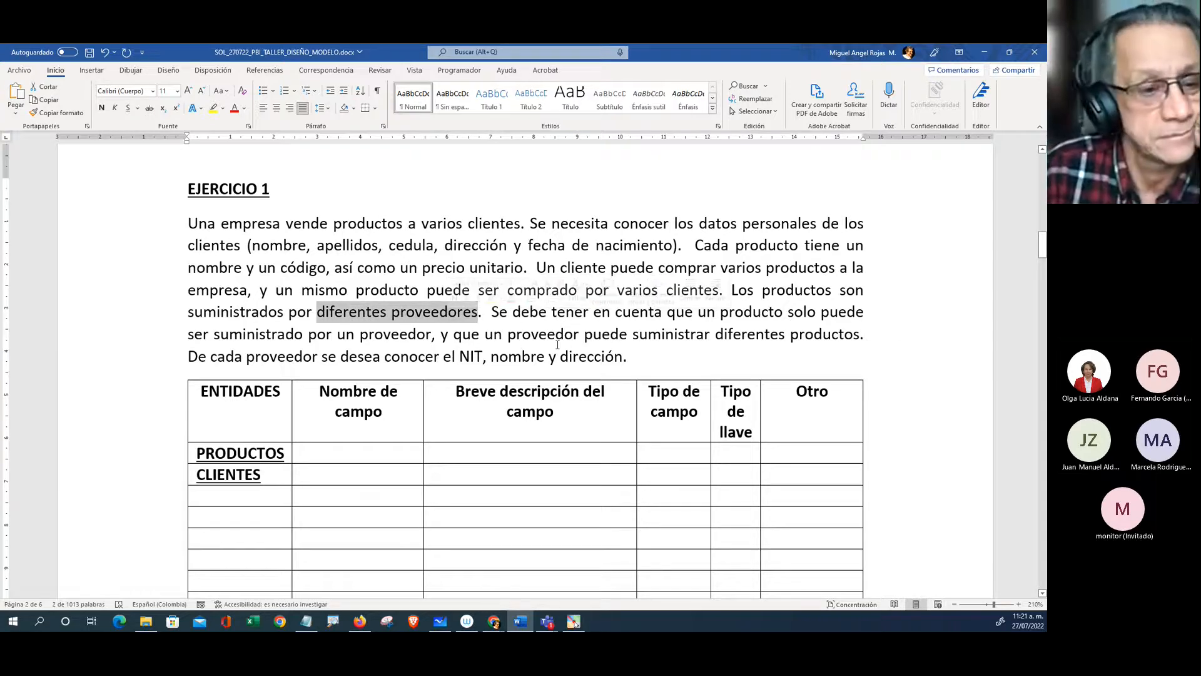
{"action": "left_click_drag", "start_coordinate": [616, 312], "coordinate": [785, 313]}
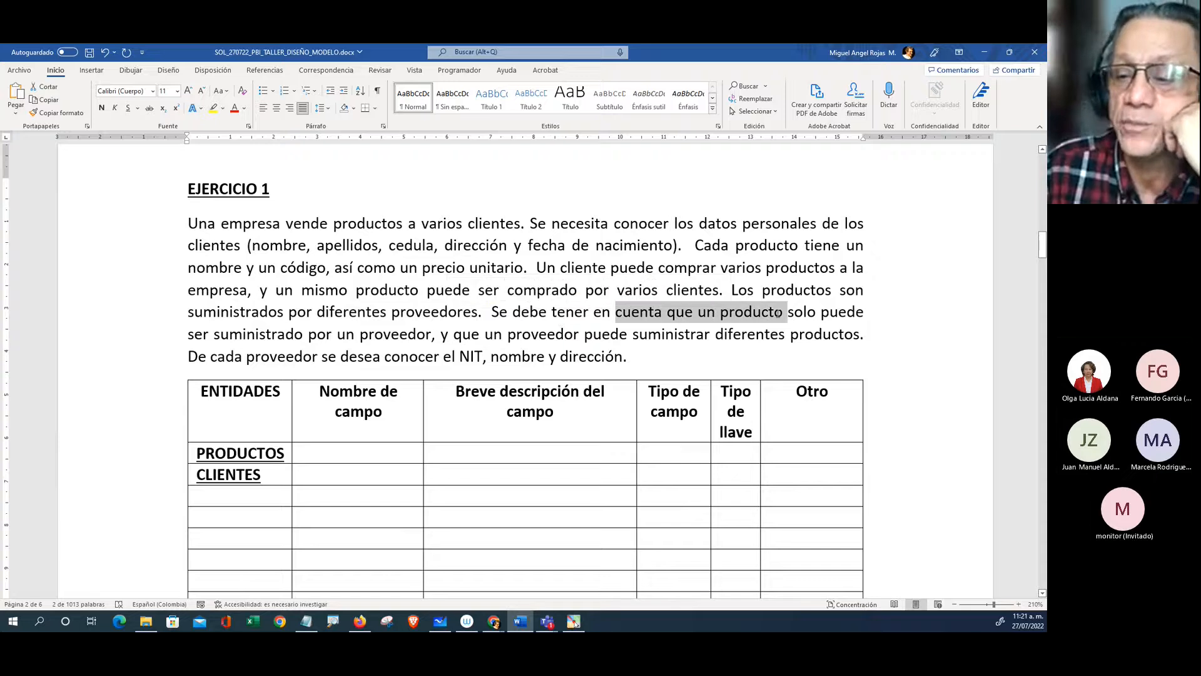
{"action": "left_click_drag", "start_coordinate": [308, 334], "coordinate": [406, 338]}
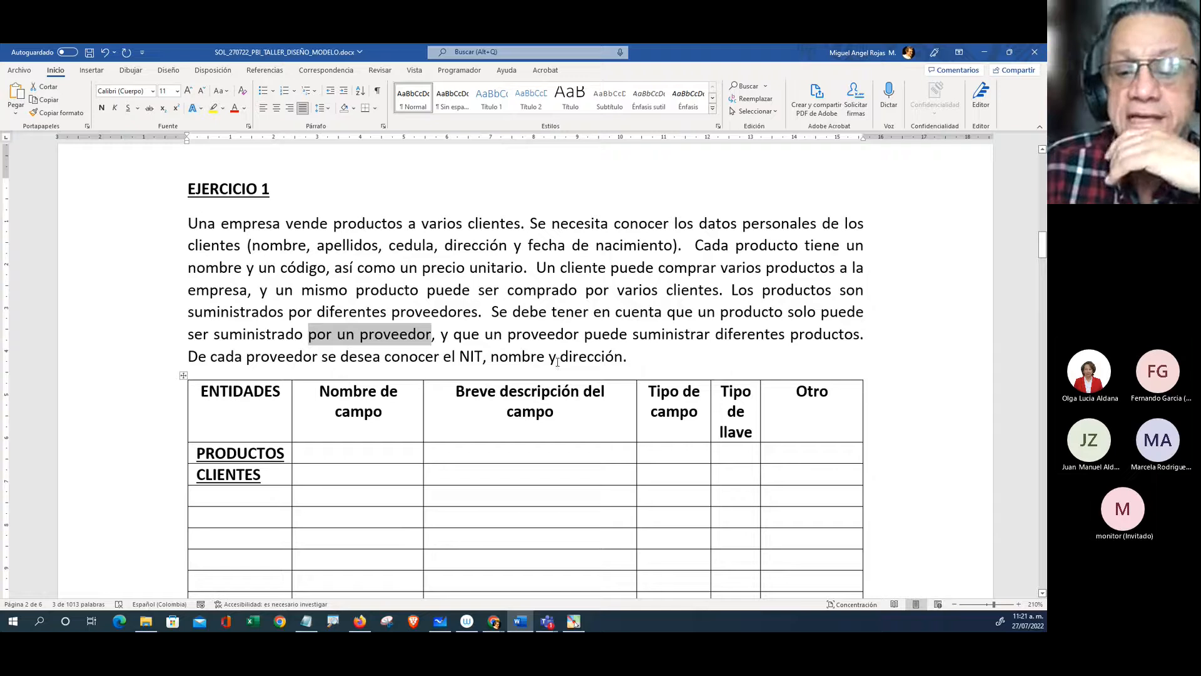
{"action": "left_click_drag", "start_coordinate": [508, 335], "coordinate": [733, 338]}
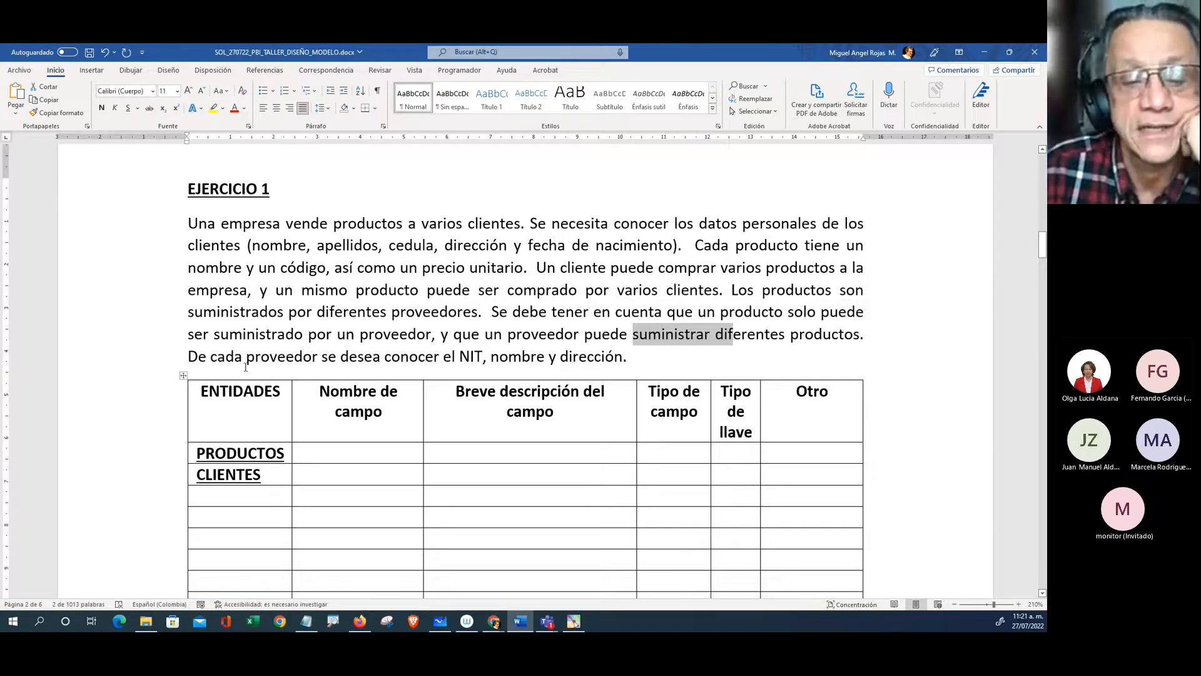
{"action": "left_click_drag", "start_coordinate": [246, 363], "coordinate": [348, 358]}
{"action": "left_click", "coordinate": [433, 355]}
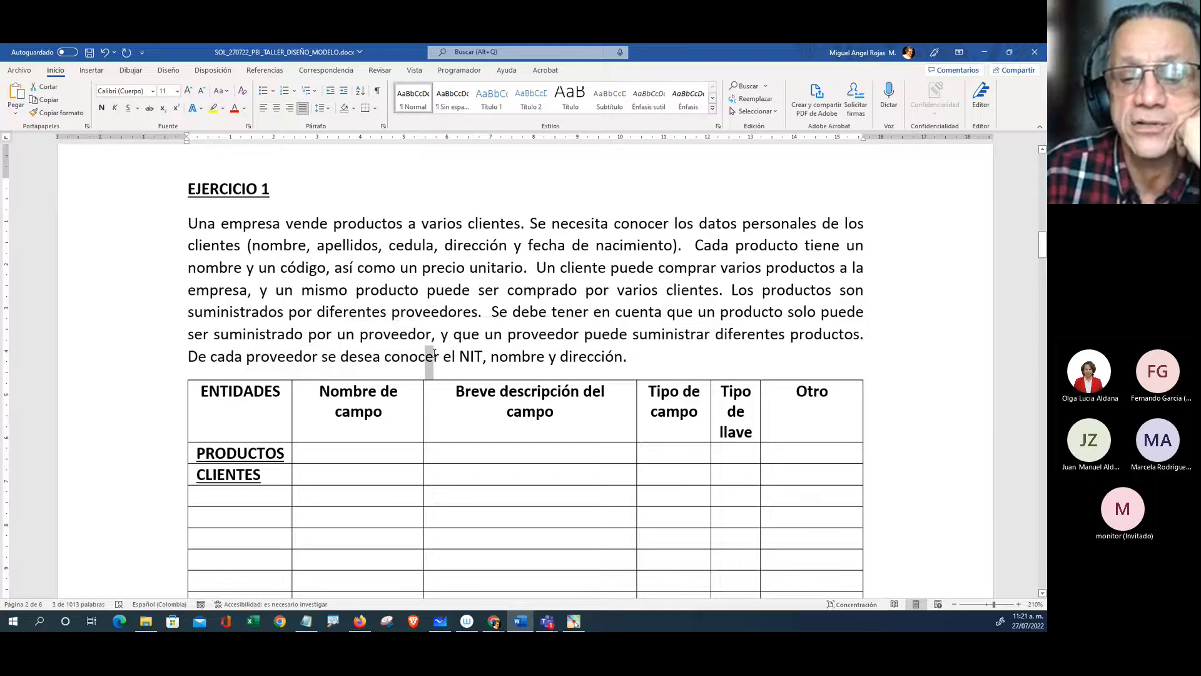
{"action": "left_click_drag", "start_coordinate": [434, 354], "coordinate": [438, 355]}
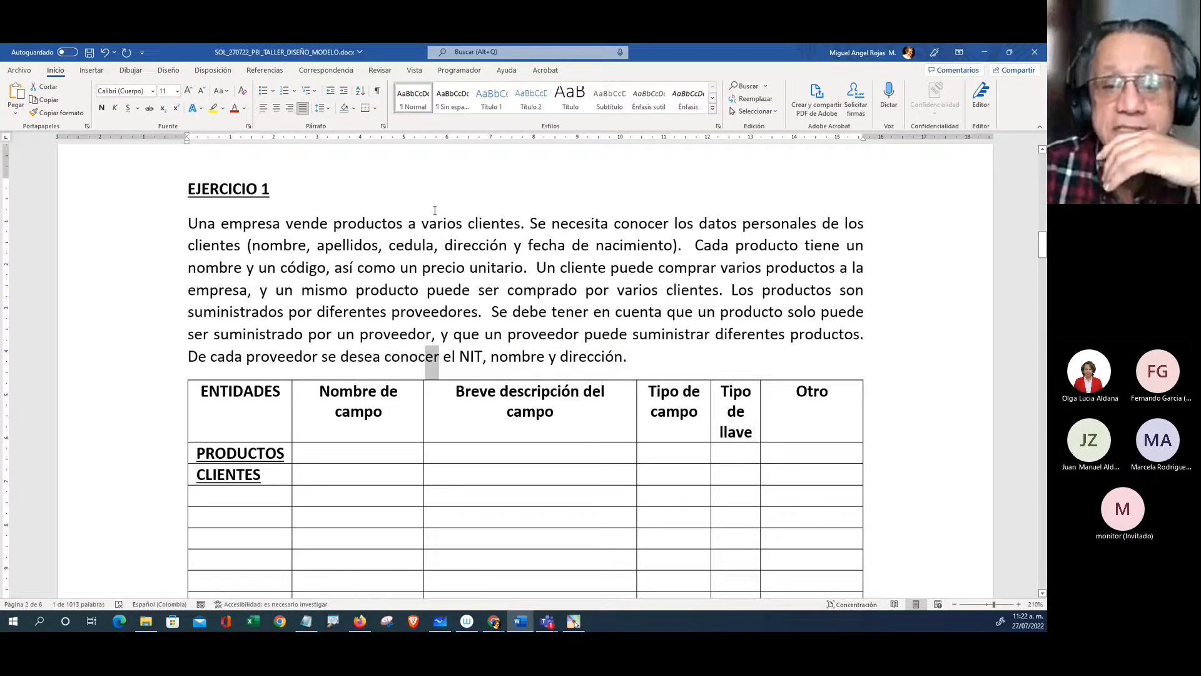
Step: Highlight the first mention of "productos" in yellow and "clientes" in green in the Ejercicio 1 statement
{"action": "left_click_drag", "start_coordinate": [333, 223], "coordinate": [404, 224]}
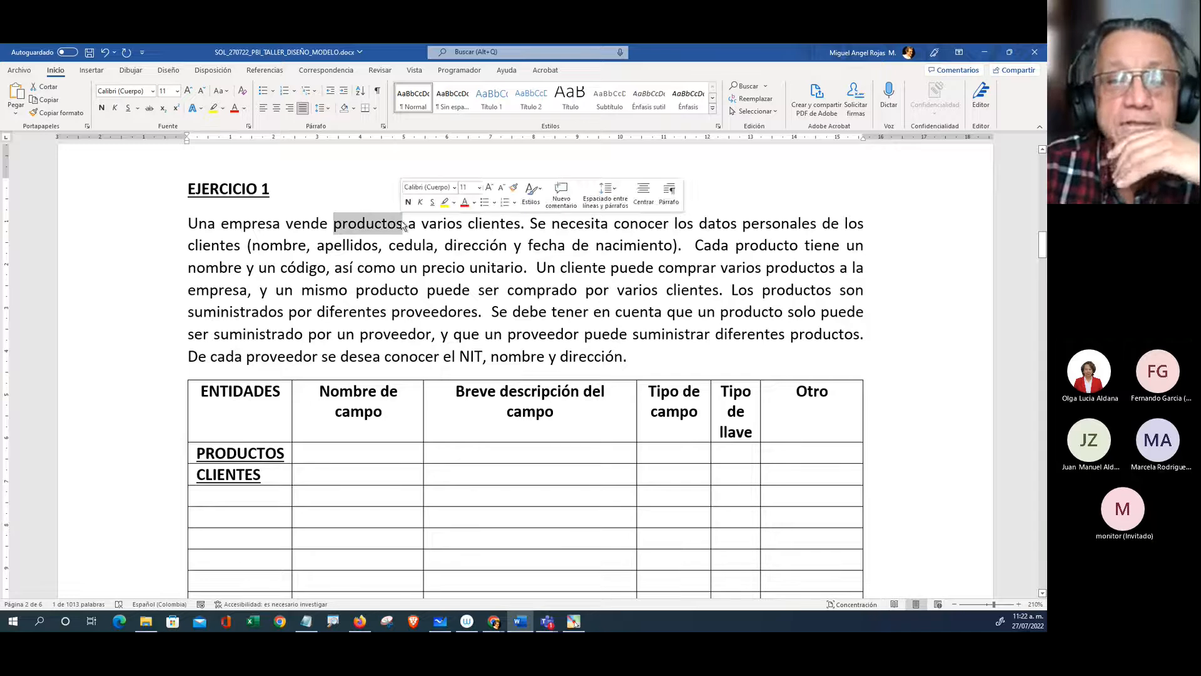
{"action": "left_click", "coordinate": [214, 108]}
{"action": "left_click", "coordinate": [410, 213]}
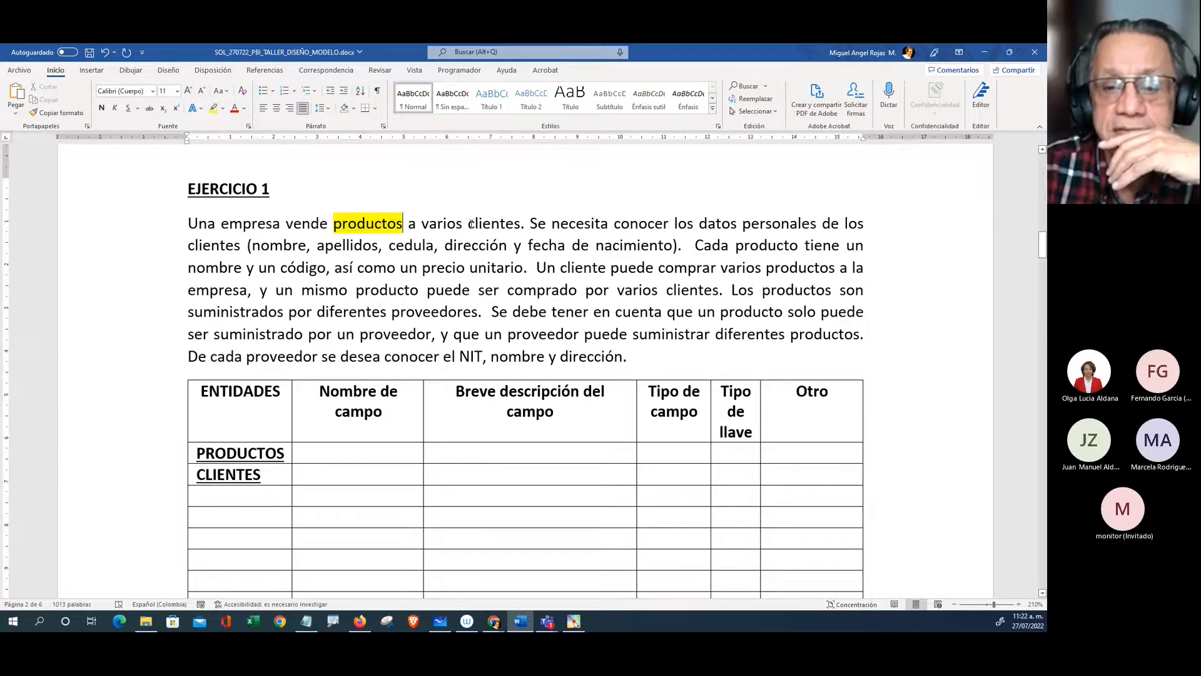
{"action": "left_click_drag", "start_coordinate": [469, 224], "coordinate": [520, 224]}
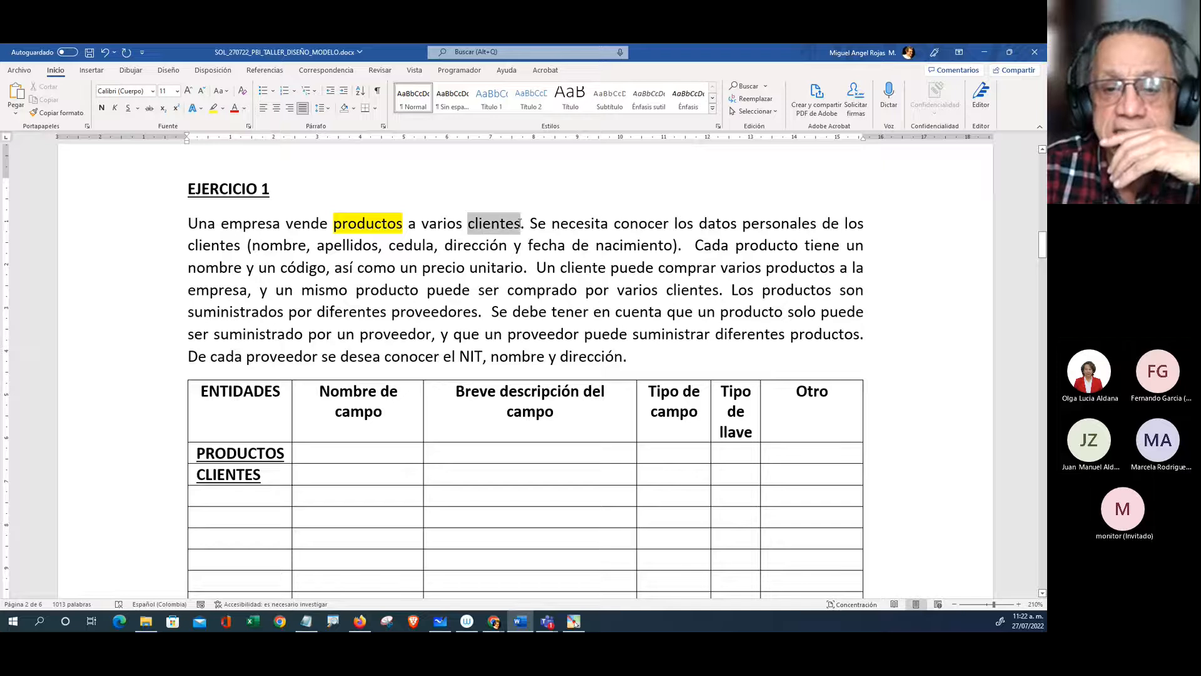
{"action": "left_click", "coordinate": [222, 108]}
{"action": "left_click", "coordinate": [238, 125]}
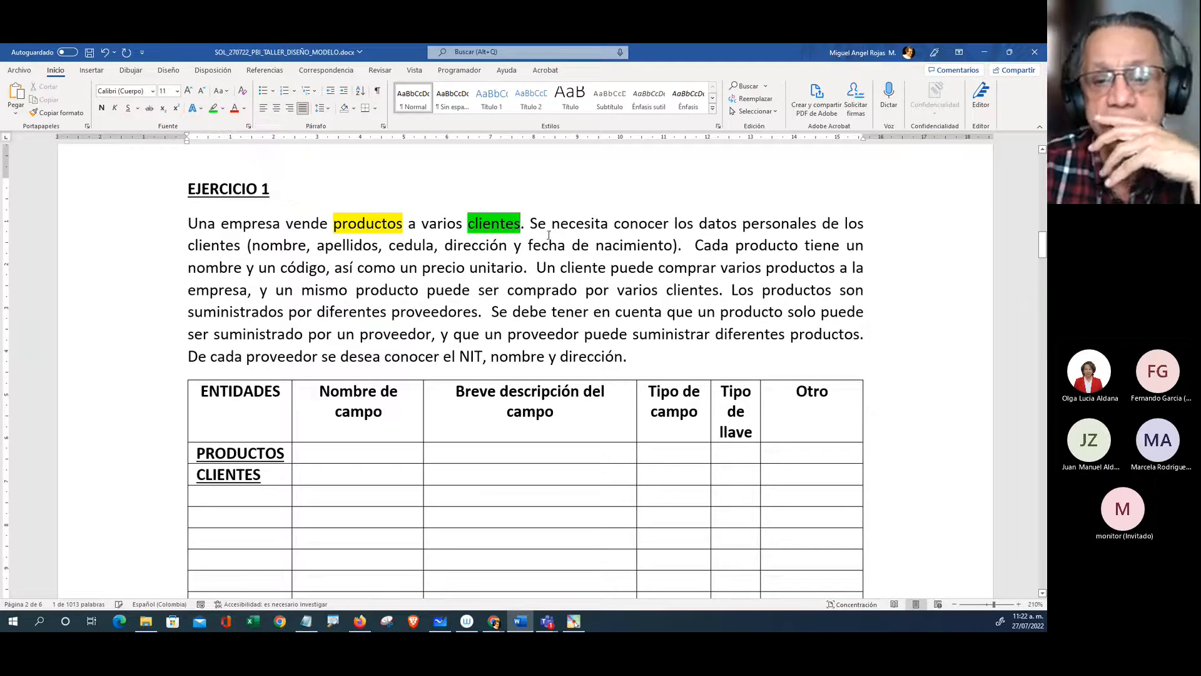
Step: Remove the underline from the PRODUCTOS and CLIENTES entries in the ENTIDADES column
{"action": "left_click", "coordinate": [582, 184]}
{"action": "left_click_drag", "start_coordinate": [266, 473], "coordinate": [194, 456]}
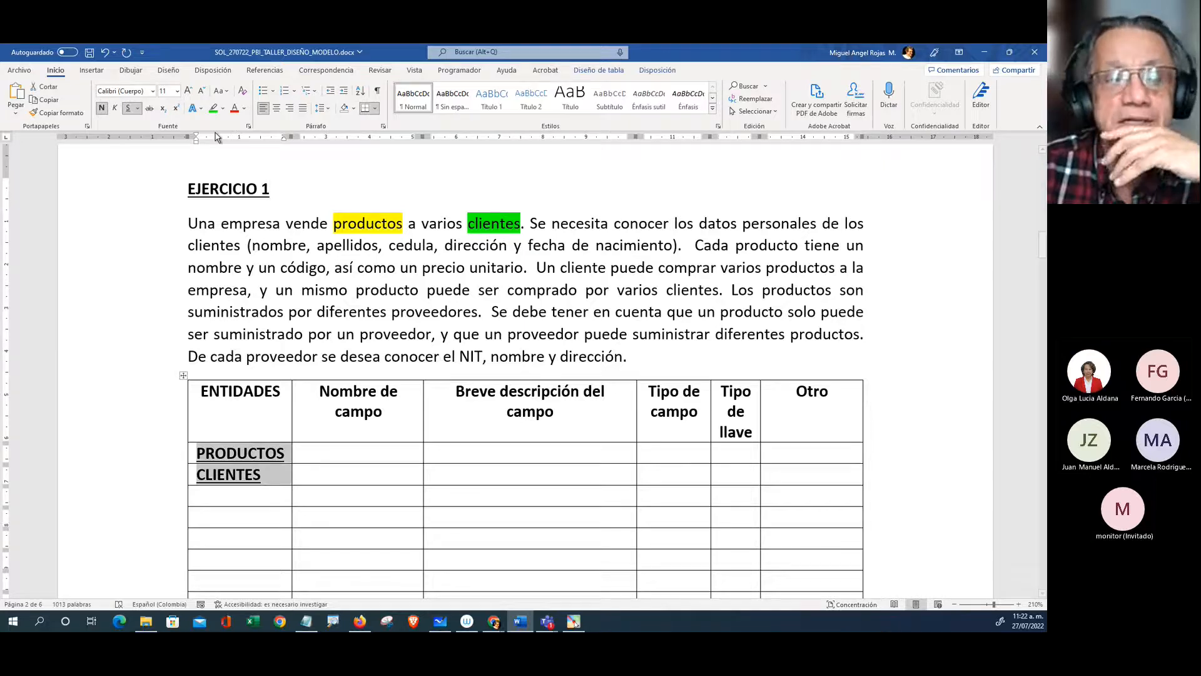
{"action": "left_click", "coordinate": [128, 108]}
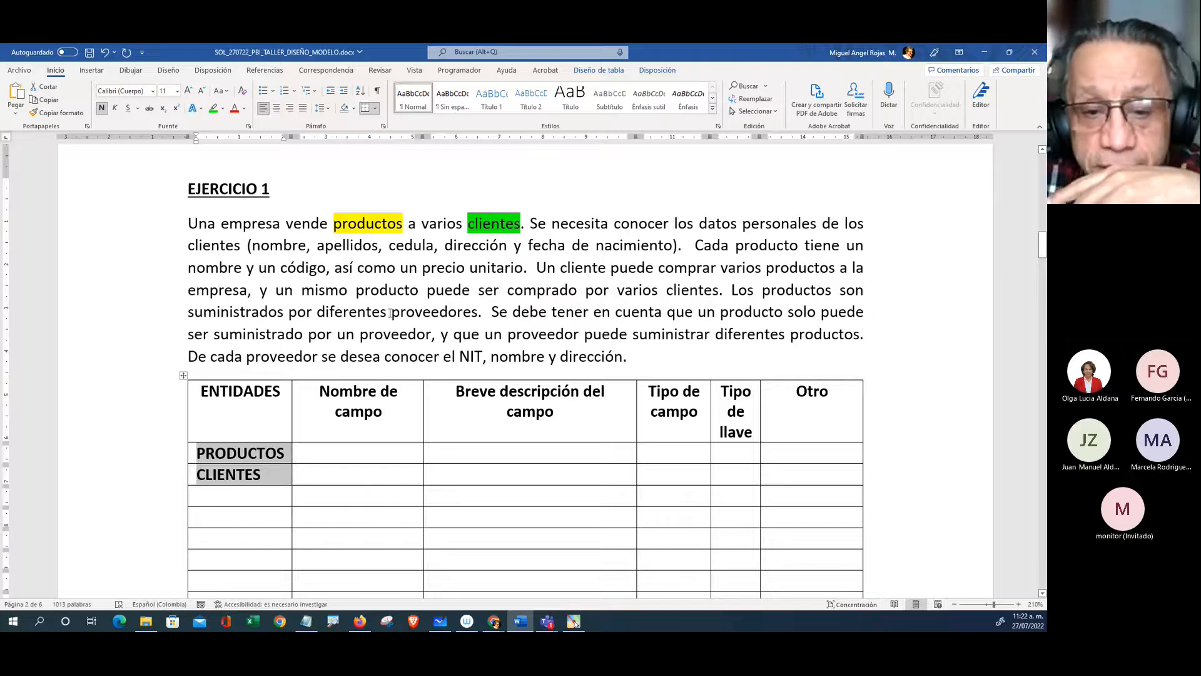
Step: Highlight the first mention of "proveedores" in the Ejercicio 1 statement in pink
{"action": "left_click_drag", "start_coordinate": [393, 313], "coordinate": [479, 313]}
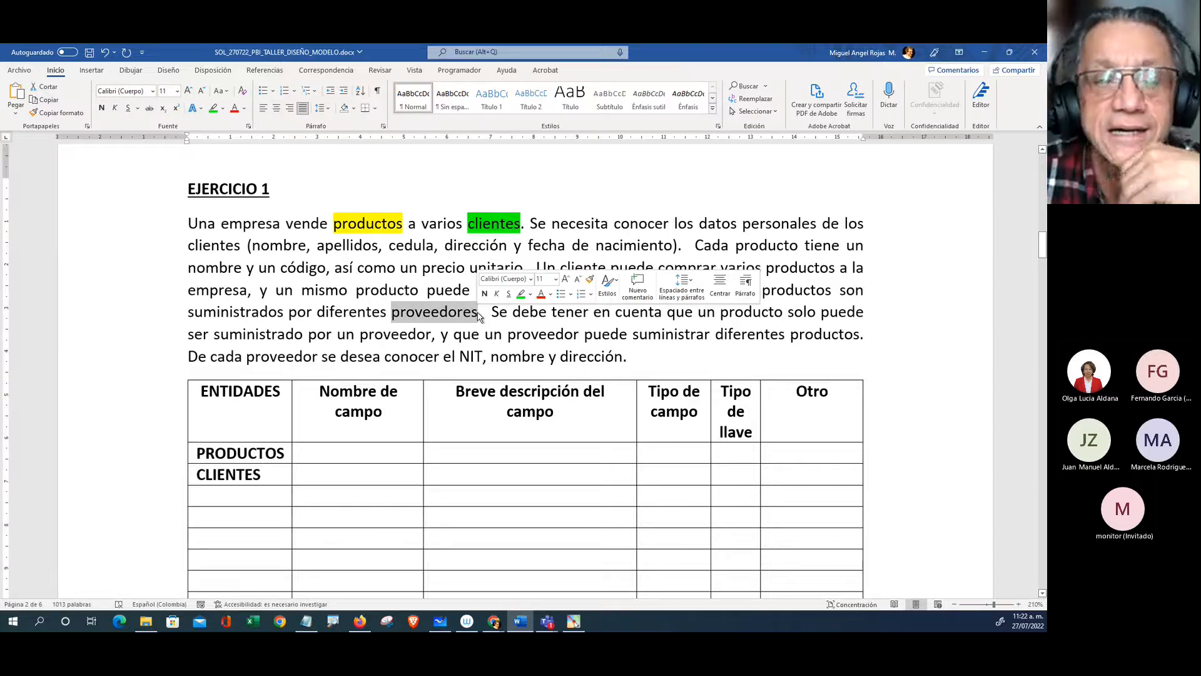
{"action": "left_click", "coordinate": [223, 108]}
{"action": "left_click", "coordinate": [266, 123]}
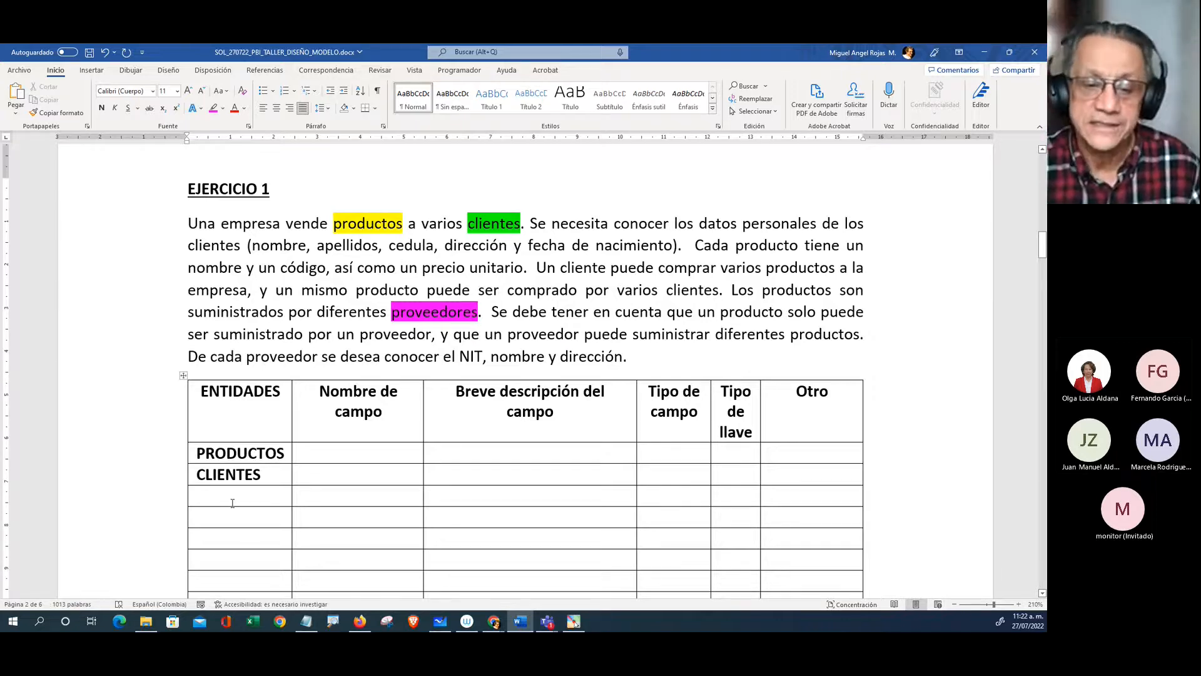
Step: Move the CLIENTES entry three rows down in the ENTIDADES column, leaving blank rows beneath PRODUCTOS
{"action": "left_click_drag", "start_coordinate": [263, 473], "coordinate": [186, 475]}
{"action": "key", "text": "ctrl+c"}
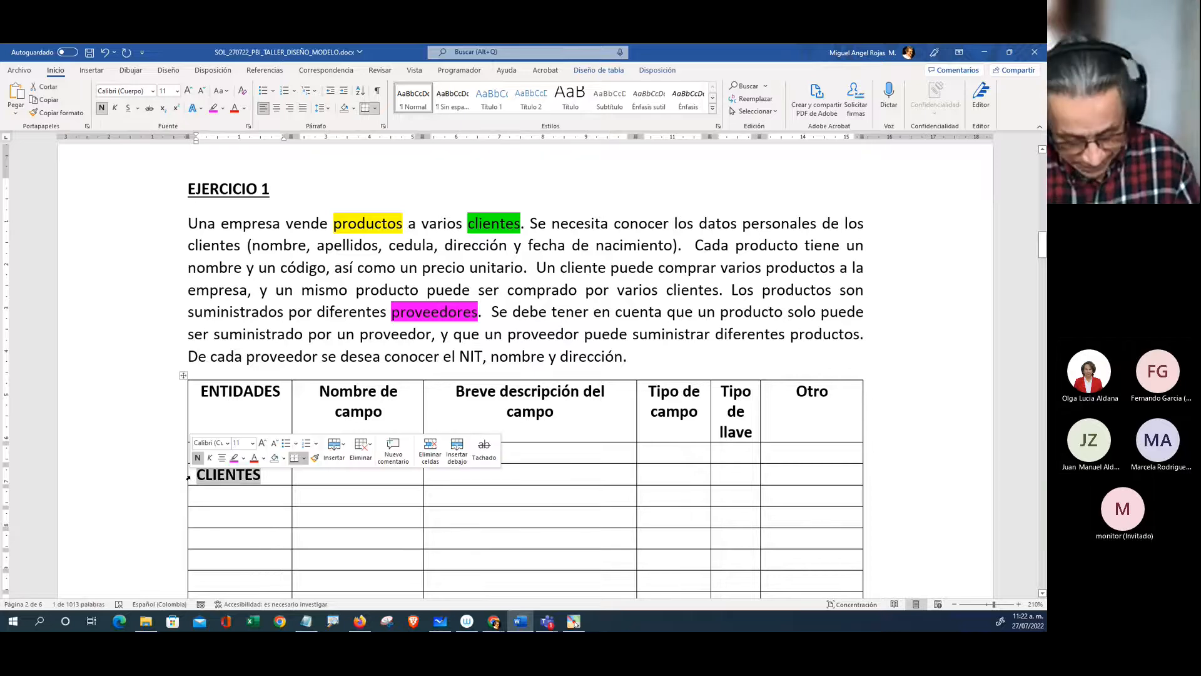
{"action": "key", "text": "Delete"}
{"action": "key", "text": "Down"}
{"action": "key", "text": "Down"}
{"action": "key", "text": "Down"}
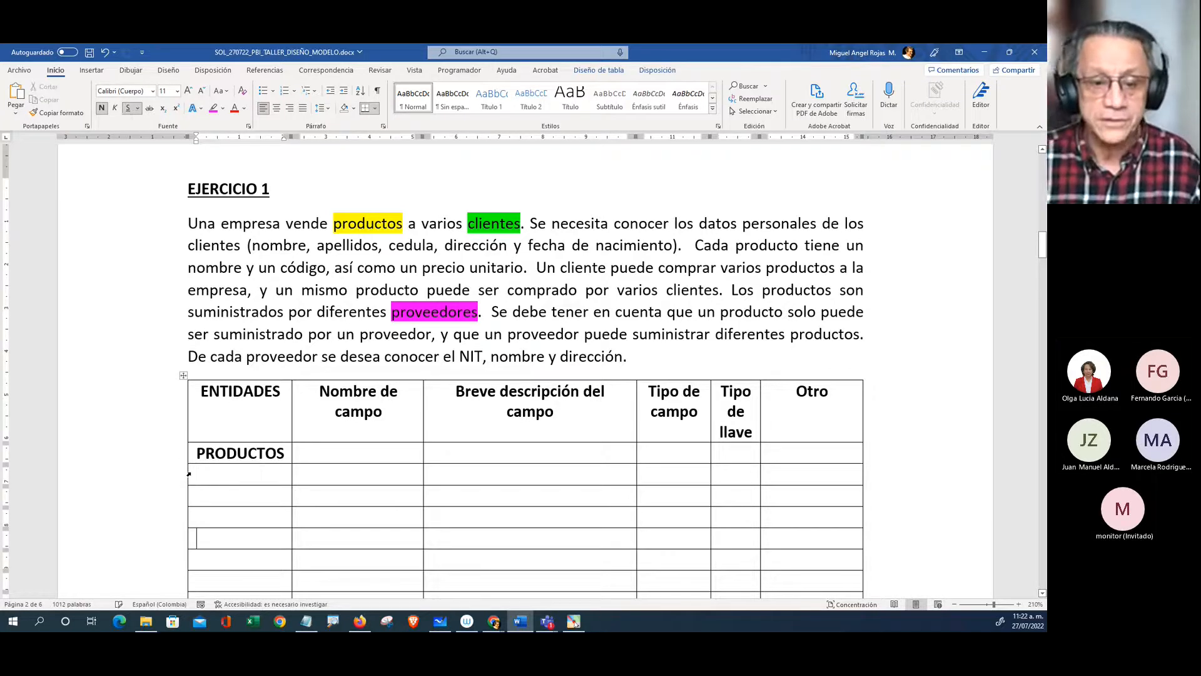
{"action": "key", "text": "ctrl+v"}
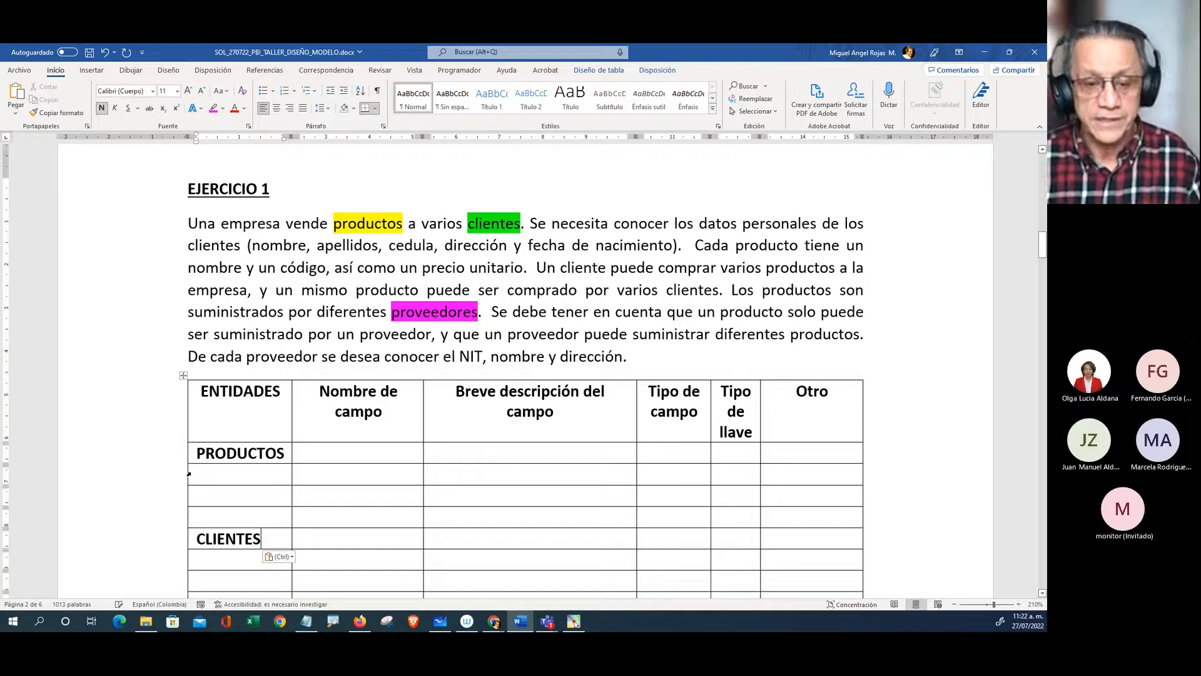
Step: Enter PROVEEDOR as the third entity in the ENTIDADES column, four rows below CLIENTES
{"action": "scroll", "coordinate": [189, 476], "scroll_direction": "down", "scroll_amount": 1}
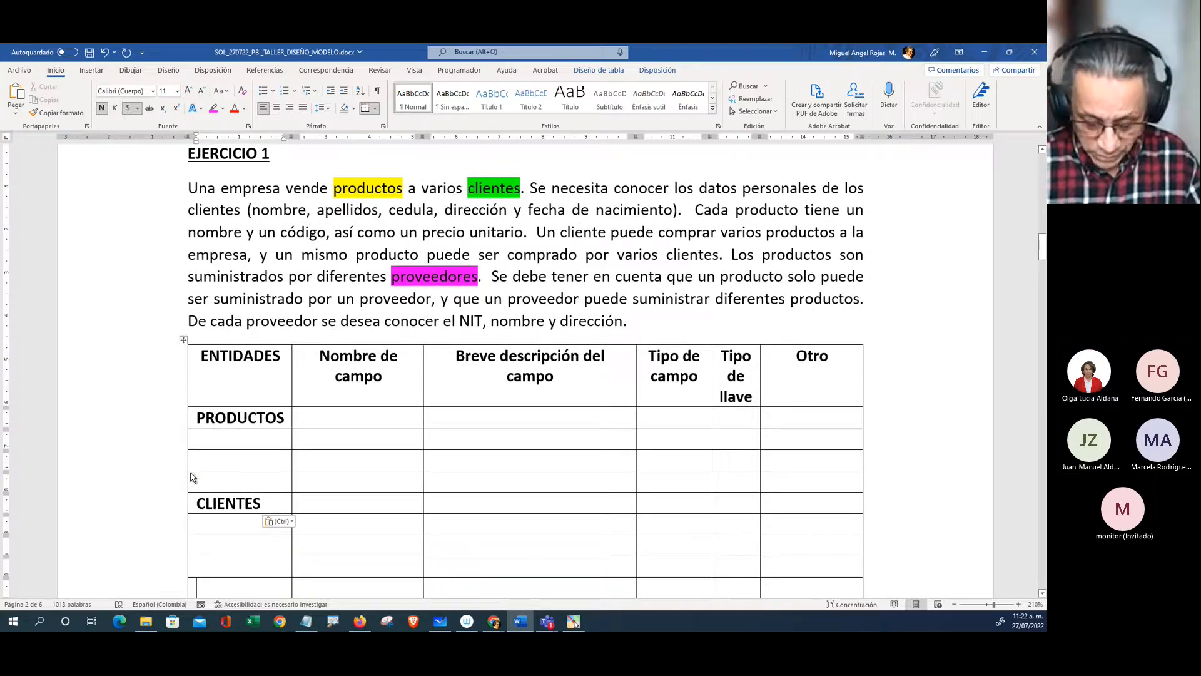
{"action": "type", "text": "PROVEDOR"}
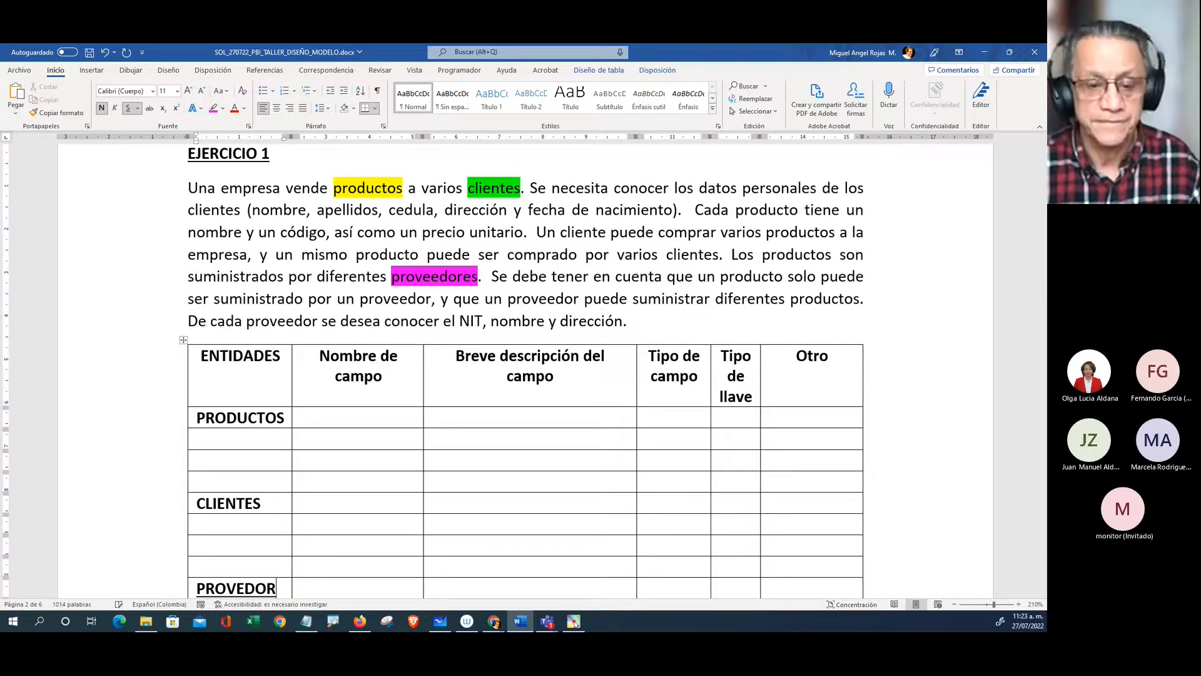
{"action": "key", "text": "BackSpace"}
{"action": "key", "text": "BackSpace"}
{"action": "key", "text": "BackSpace"}
{"action": "key", "text": "BackSpace"}
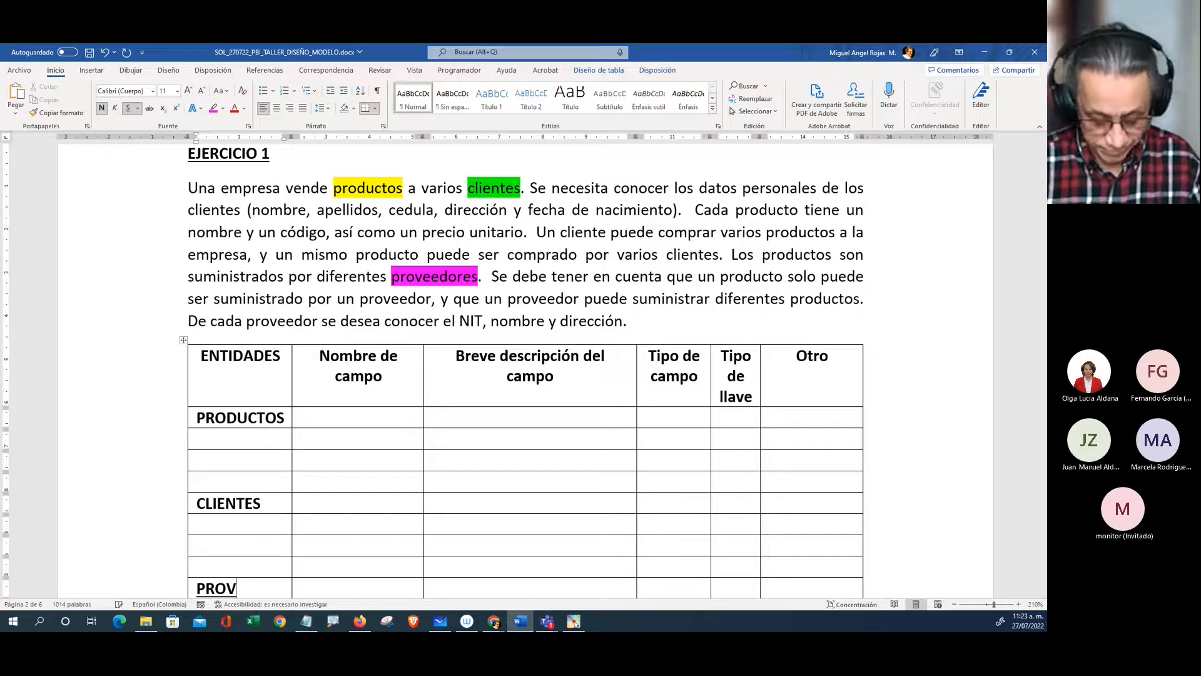
{"action": "type", "text": "EEDOR"}
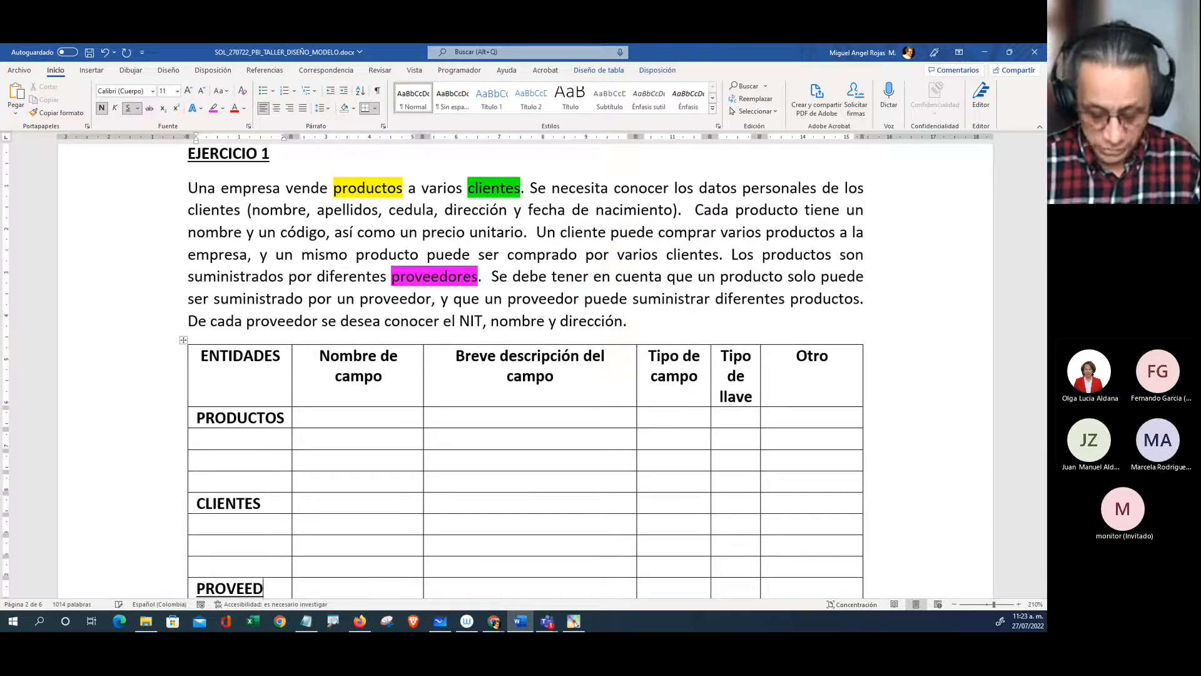
{"action": "key", "text": "Return"}
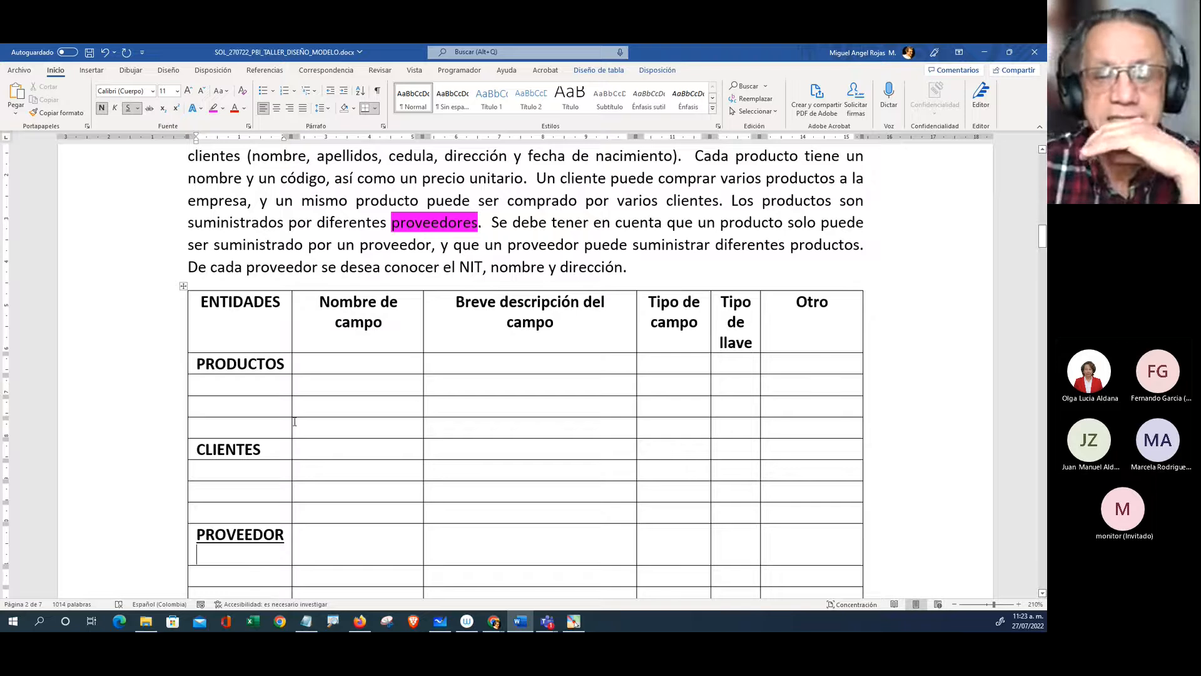
Step: Check the Ejercicio 1 statement for the personal data required about the customers
{"action": "scroll", "coordinate": [295, 422], "scroll_direction": "up", "scroll_amount": 2}
{"action": "left_click", "coordinate": [954, 604]}
{"action": "left_click", "coordinate": [954, 604]}
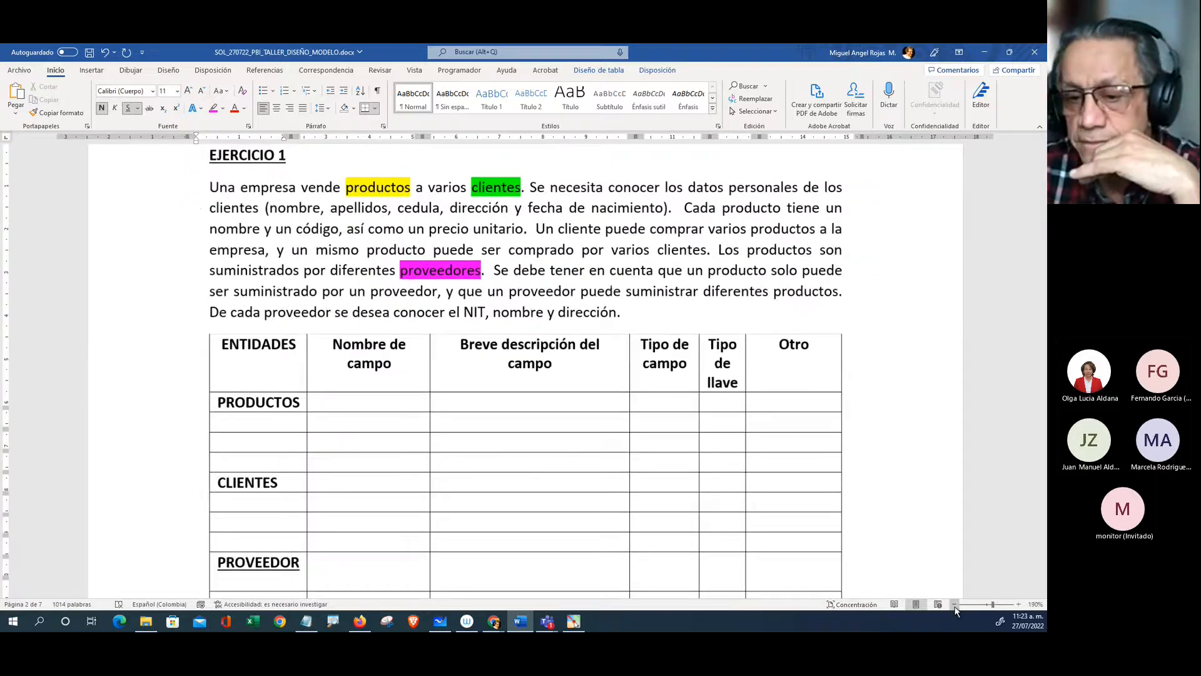
{"action": "left_click", "coordinate": [954, 604]}
{"action": "left_click", "coordinate": [954, 604]}
{"action": "left_click", "coordinate": [954, 604]}
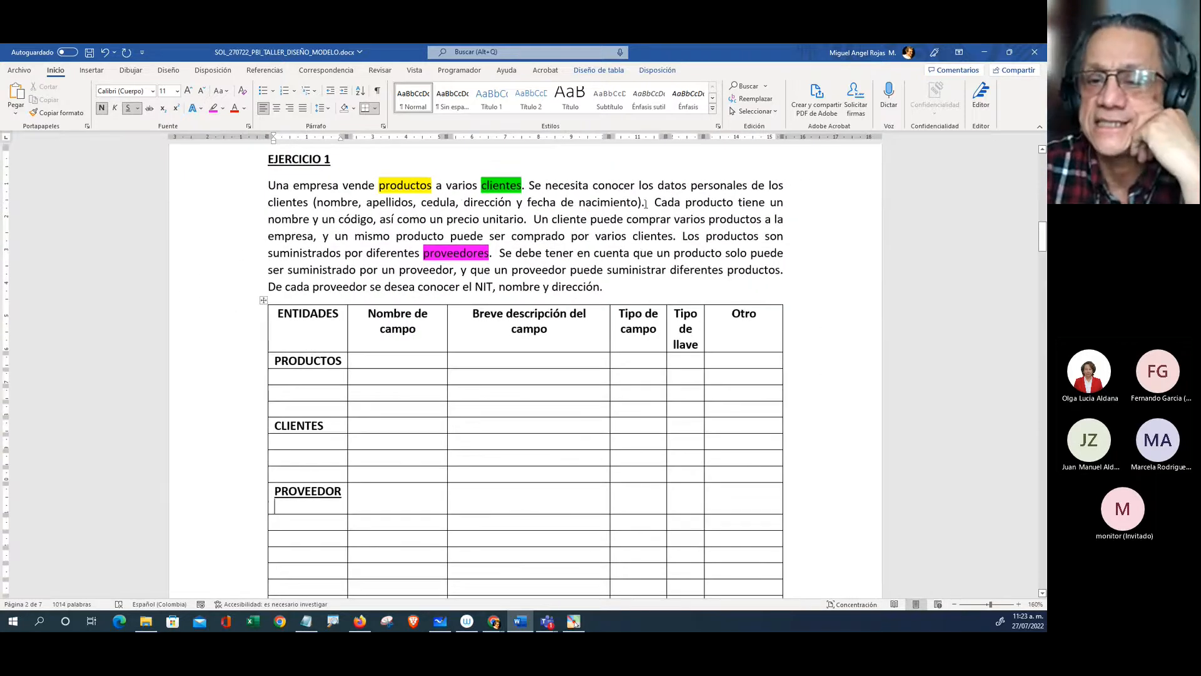
{"action": "left_click", "coordinate": [635, 188]}
{"action": "left_click_drag", "start_coordinate": [676, 187], "coordinate": [681, 186]}
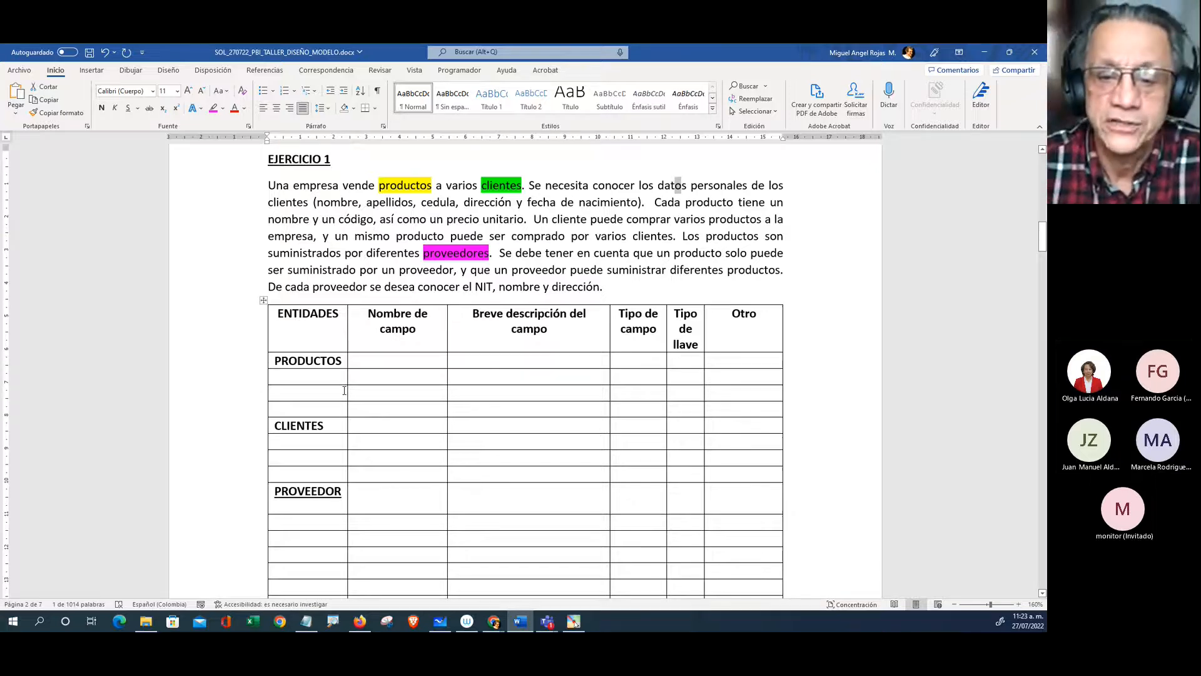
Step: Enter "Nombre de cliente" as the brief field description in the CLIENTES row
{"action": "left_click", "coordinate": [364, 431]}
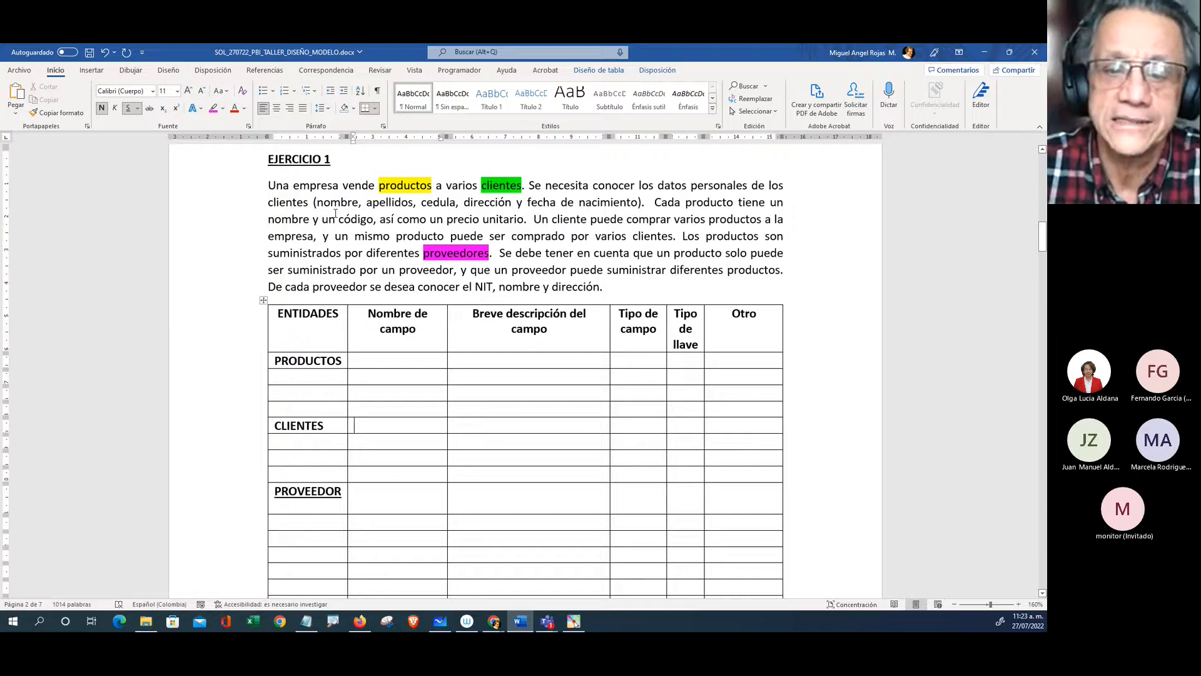
{"action": "left_click", "coordinate": [474, 426]}
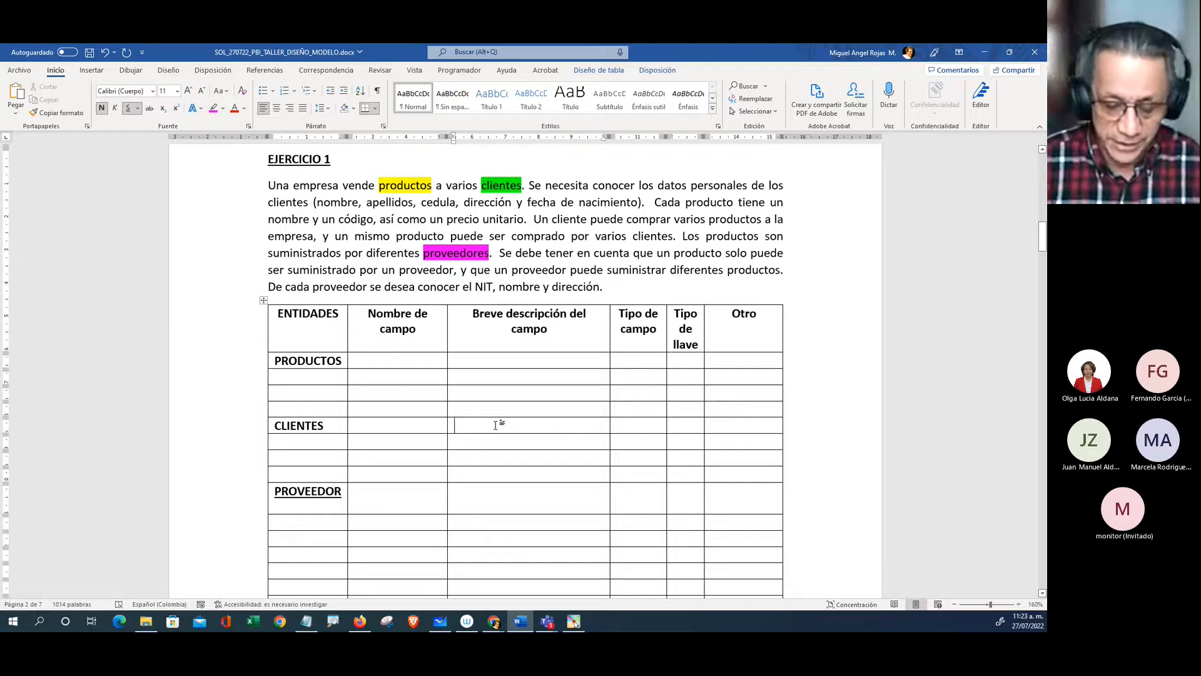
{"action": "type", "text": "nOKMB"}
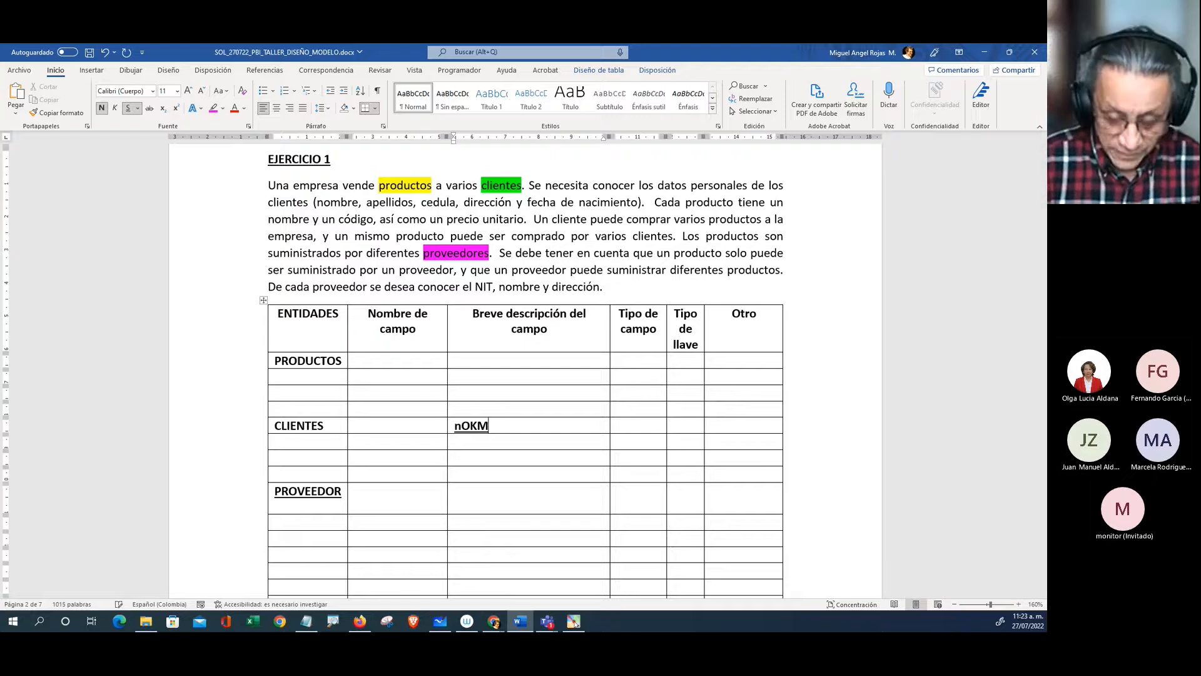
{"action": "key", "text": "BackSpace"}
{"action": "key", "text": "BackSpace"}
{"action": "key", "text": "BackSpace"}
{"action": "key", "text": "BackSpace"}
{"action": "key", "text": "BackSpace"}
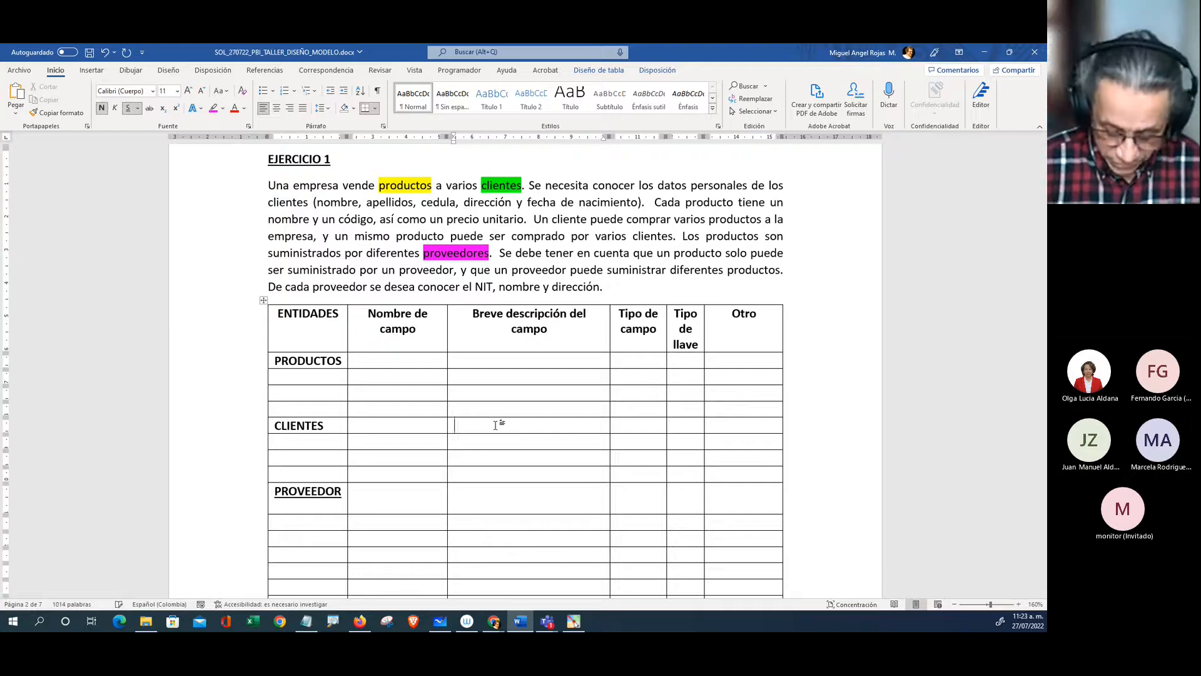
{"action": "type", "text": "Nom,bre"}
{"action": "key", "text": "BackSpace"}
{"action": "key", "text": "BackSpace"}
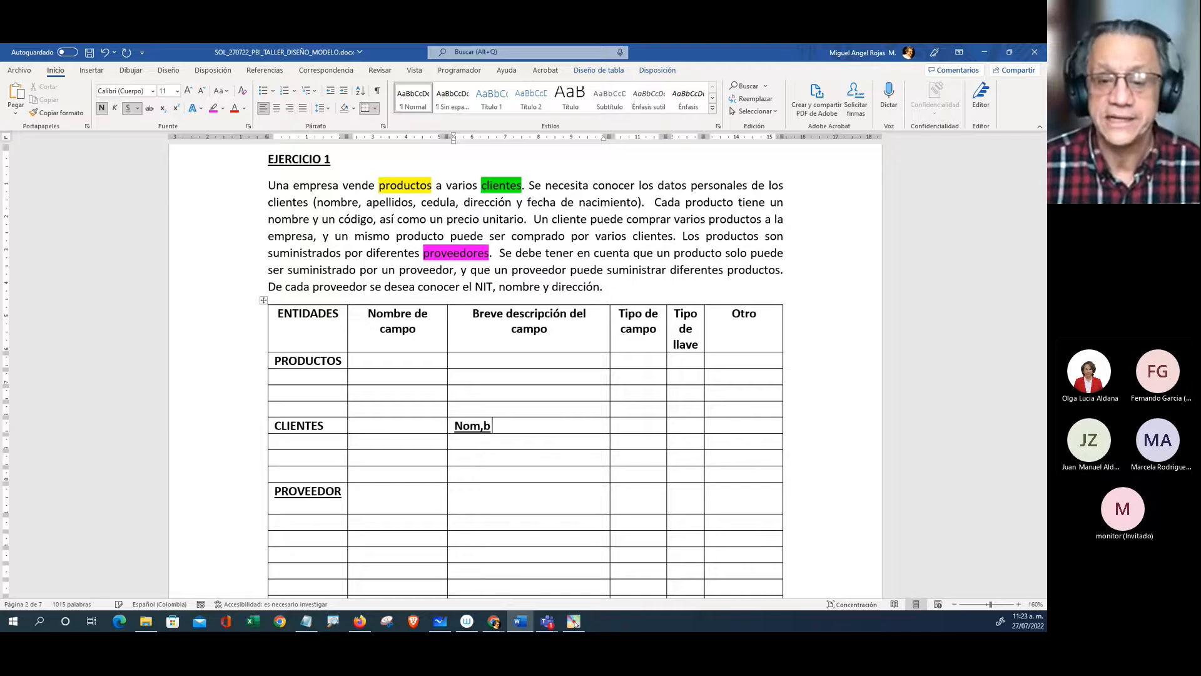
{"action": "key", "text": "BackSpace"}
{"action": "key", "text": "BackSpace"}
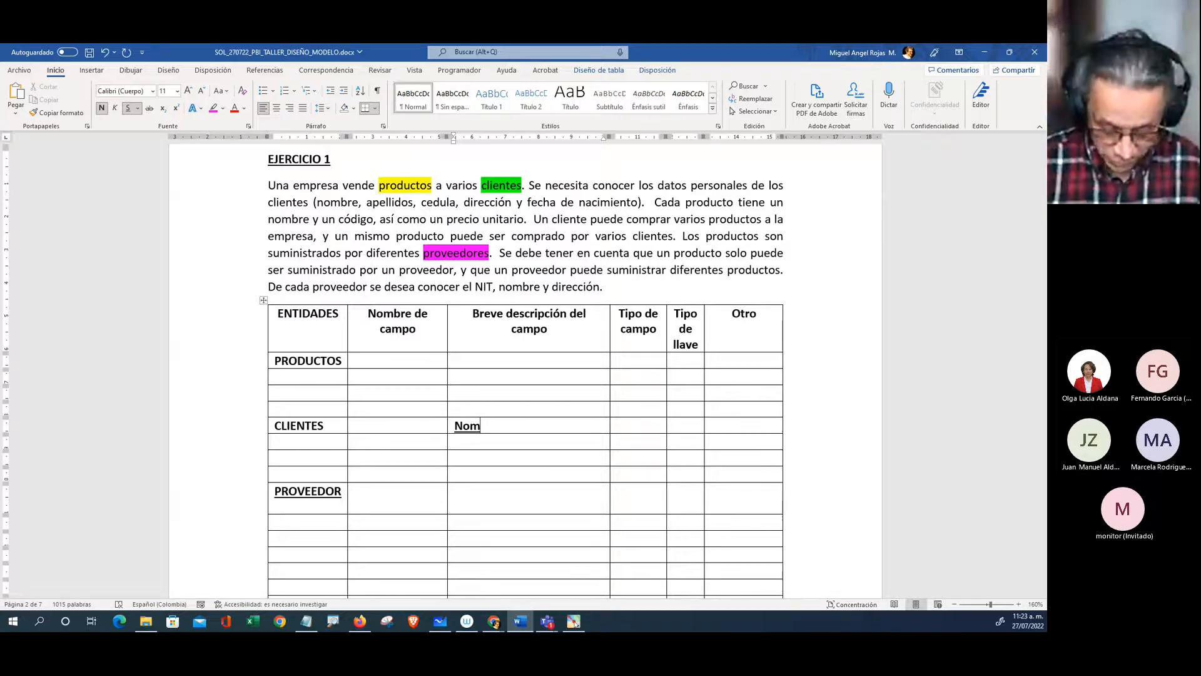
{"action": "type", "text": "bre de "}
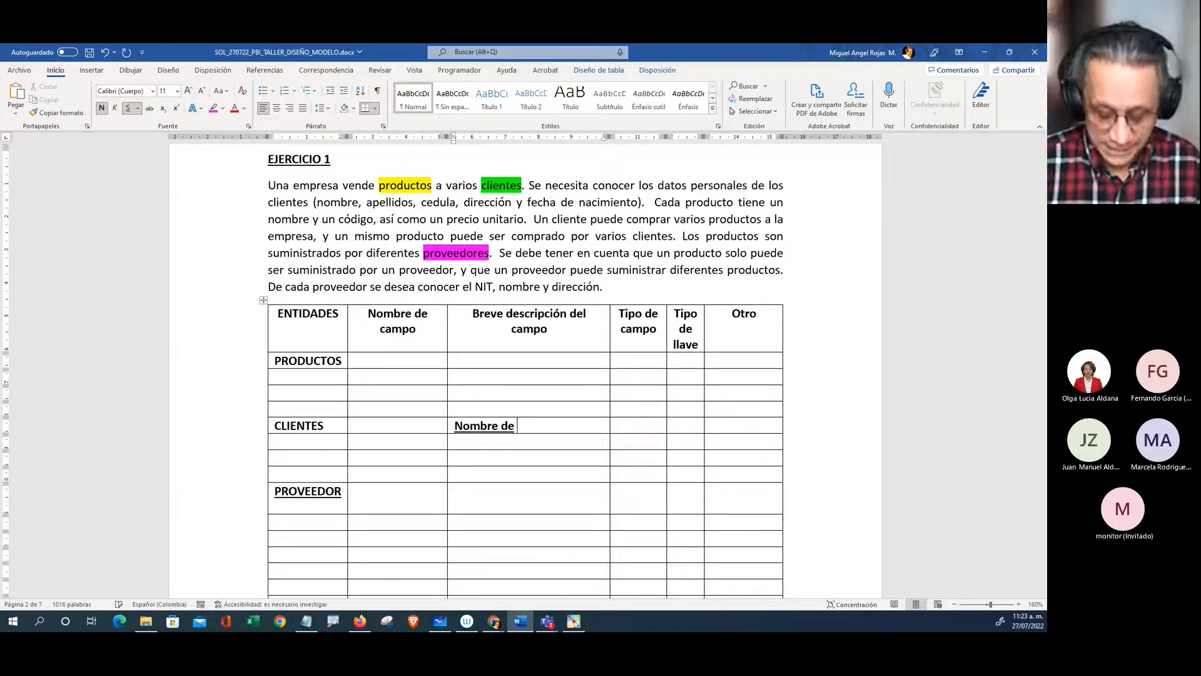
{"action": "type", "text": "cklien"}
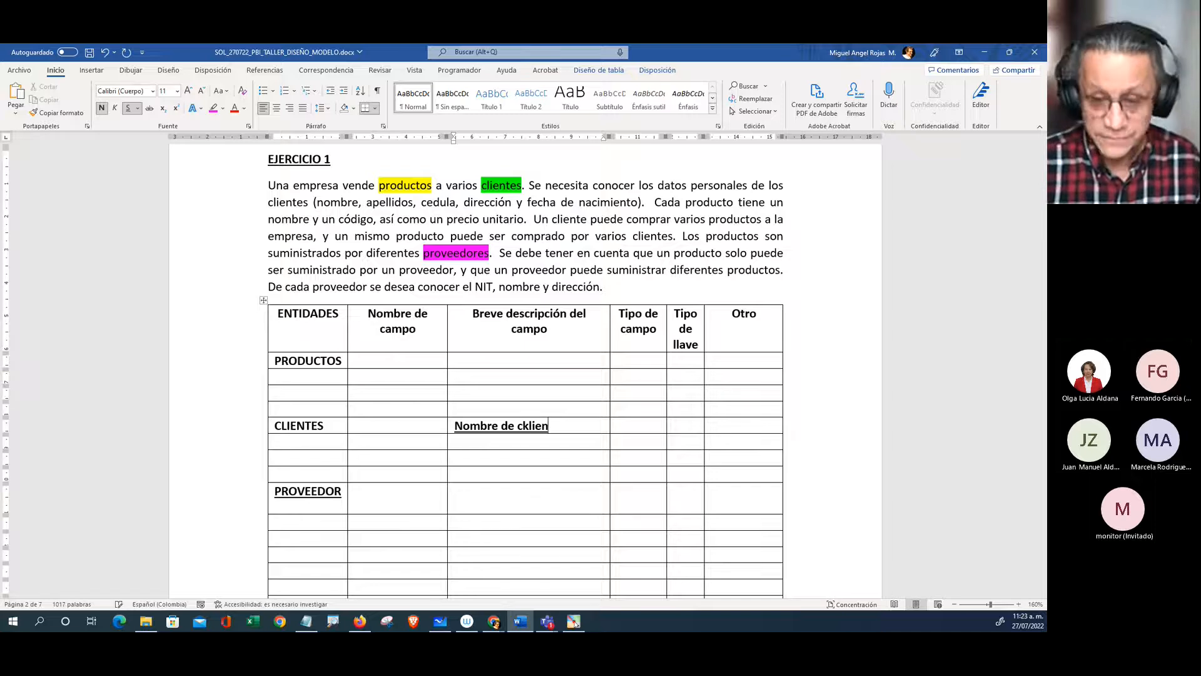
{"action": "type", "text": "te"}
{"action": "key", "text": "BackSpace"}
{"action": "key", "text": "BackSpace"}
{"action": "key", "text": "BackSpace"}
{"action": "key", "text": "BackSpace"}
{"action": "key", "text": "BackSpace"}
{"action": "key", "text": "BackSpace"}
{"action": "key", "text": "BackSpace"}
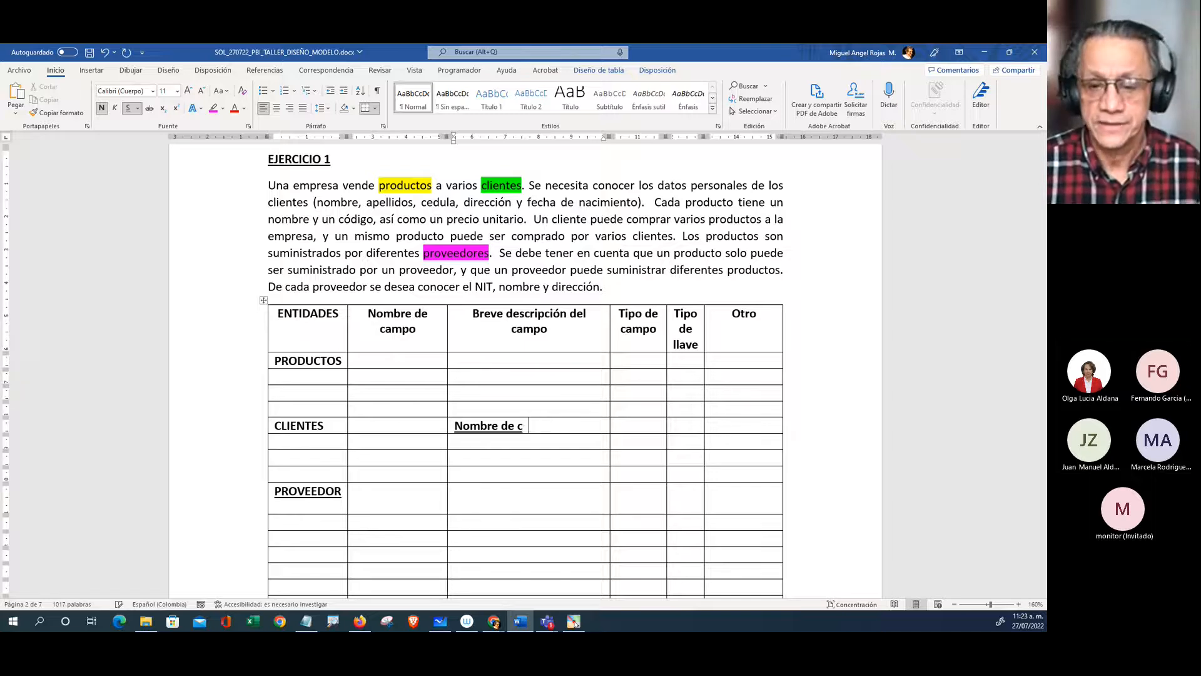
{"action": "type", "text": "liente"}
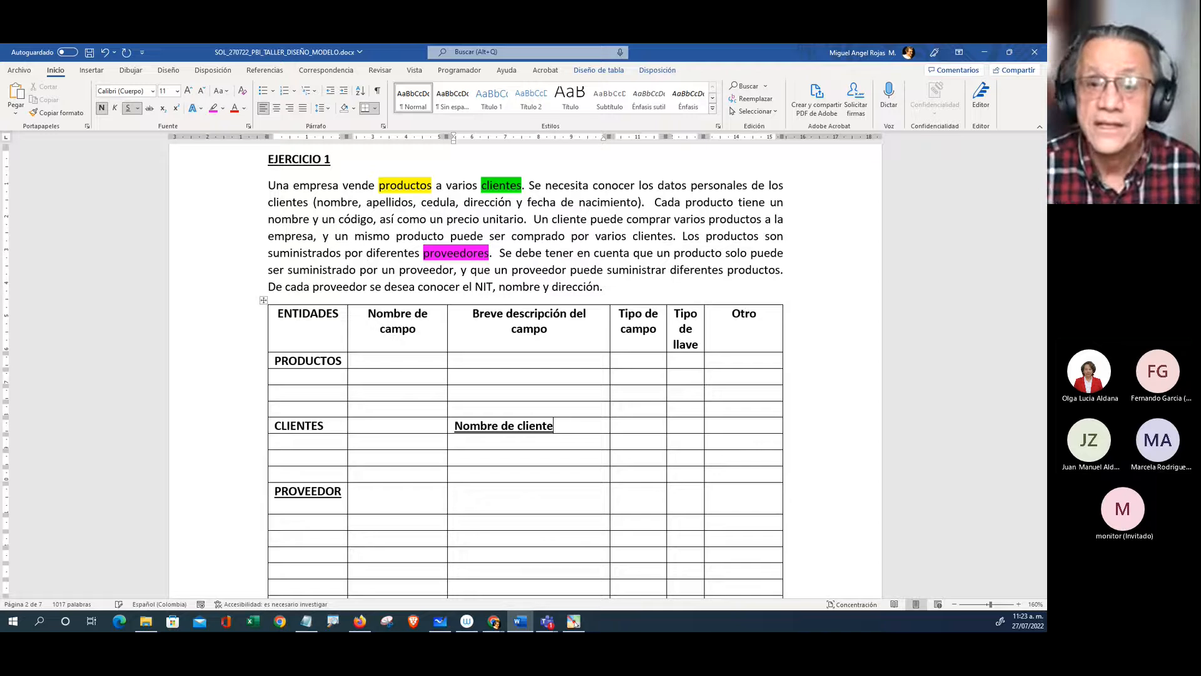
{"action": "key", "text": "Return"}
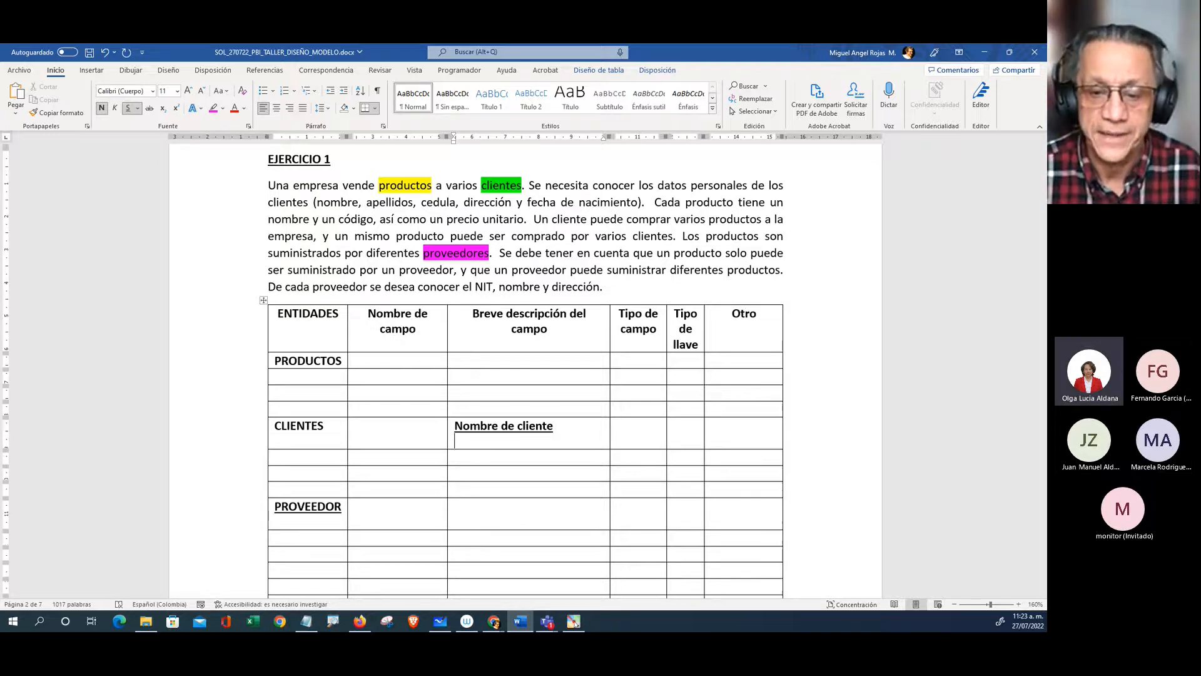
{"action": "key", "text": "BackSpace"}
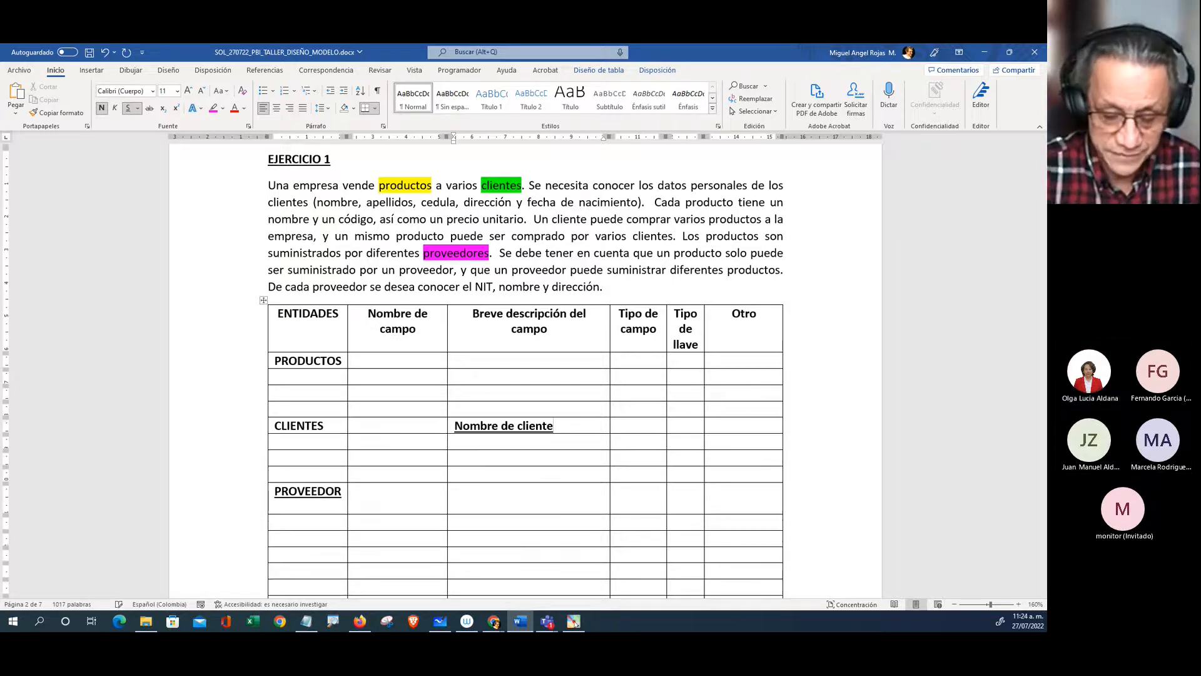
Step: Remove the underline from all the Ejercicio 1 table cells below the header row
{"action": "left_click", "coordinate": [495, 442]}
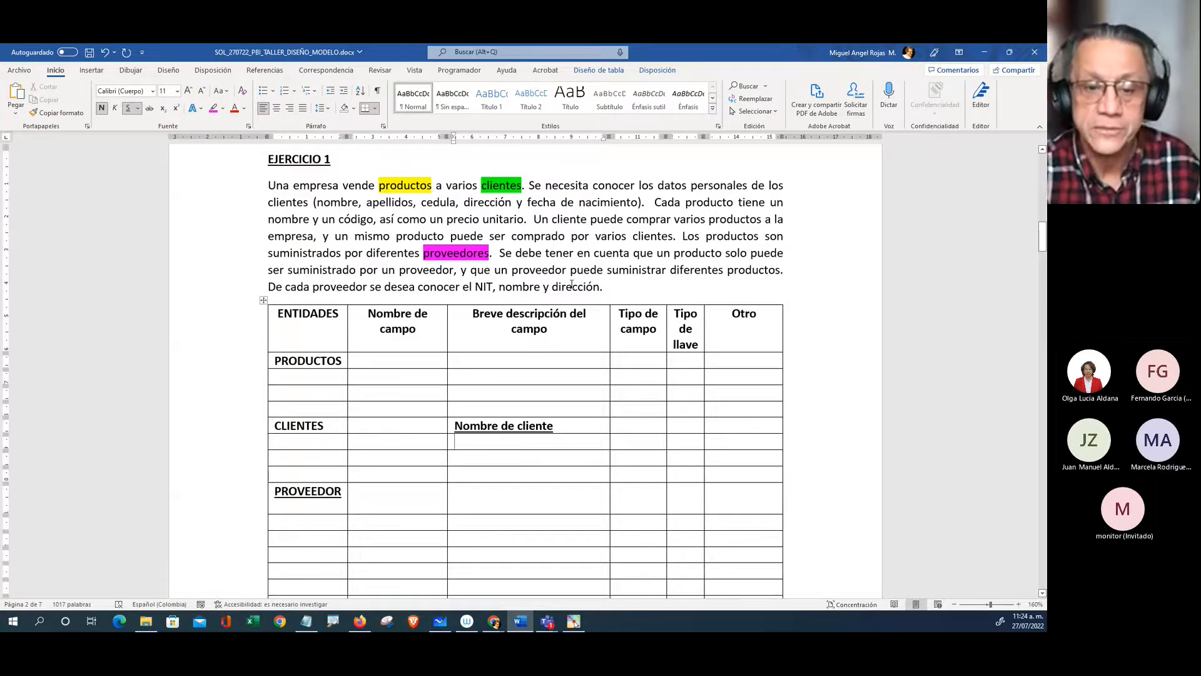
{"action": "left_click", "coordinate": [283, 363]}
{"action": "left_click_drag", "start_coordinate": [300, 364], "coordinate": [733, 519]}
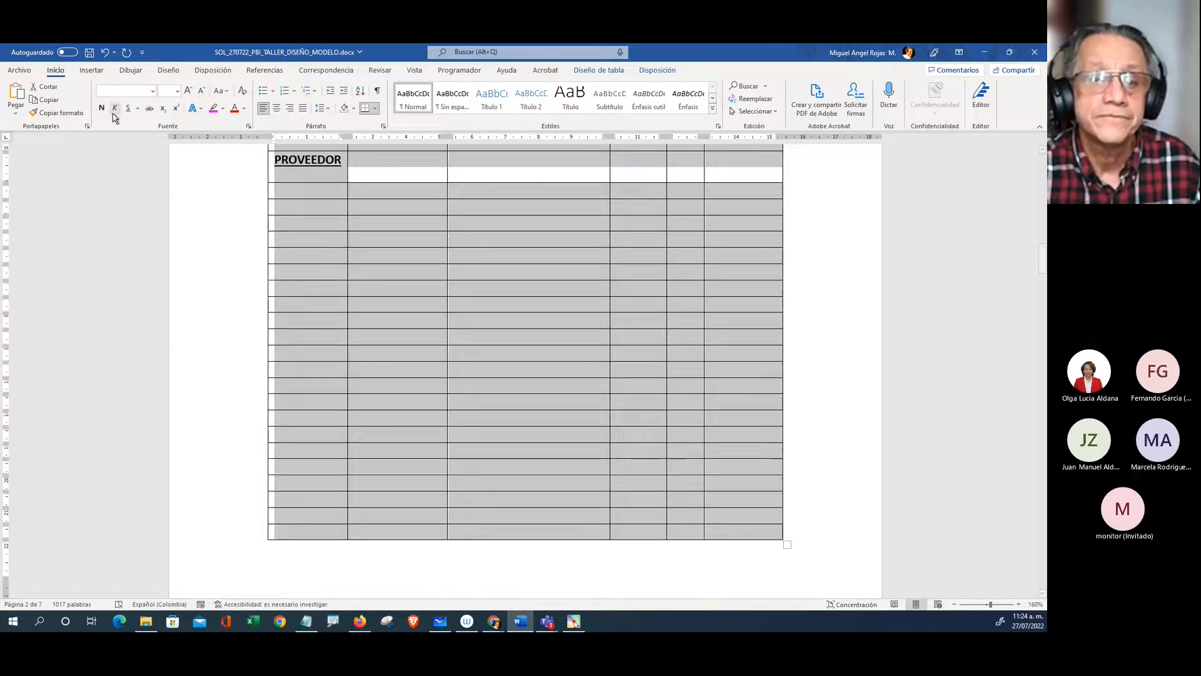
{"action": "scroll", "coordinate": [442, 319], "scroll_direction": "up", "scroll_amount": 5}
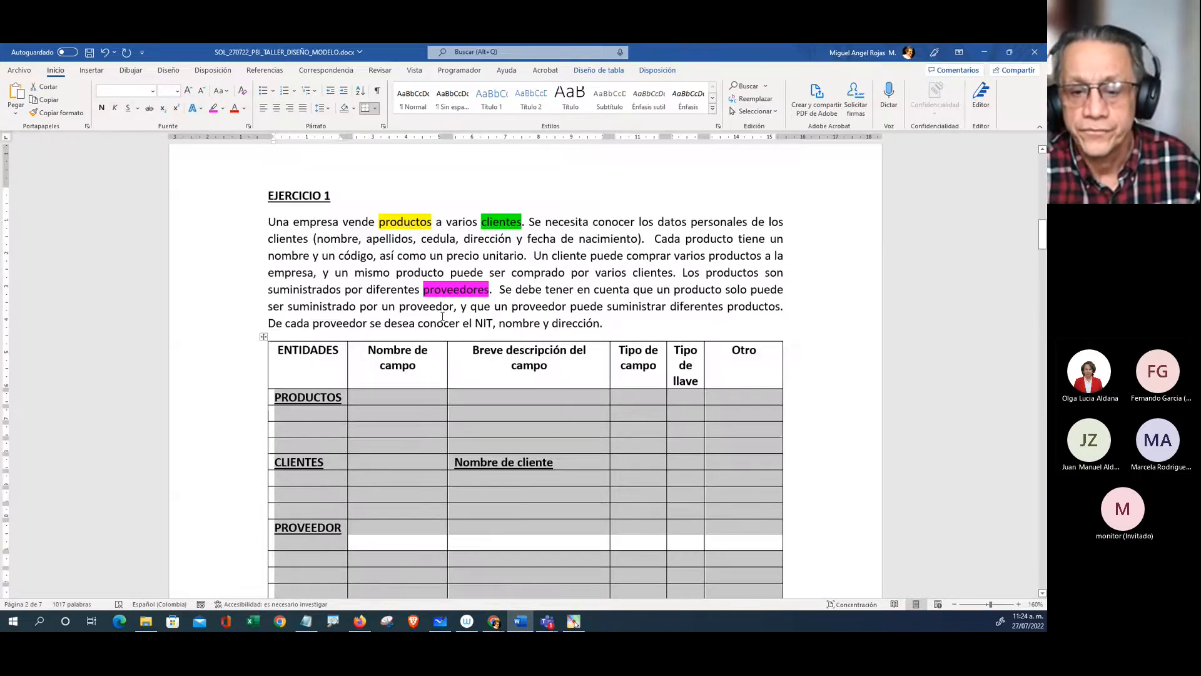
{"action": "left_click", "coordinate": [128, 108]}
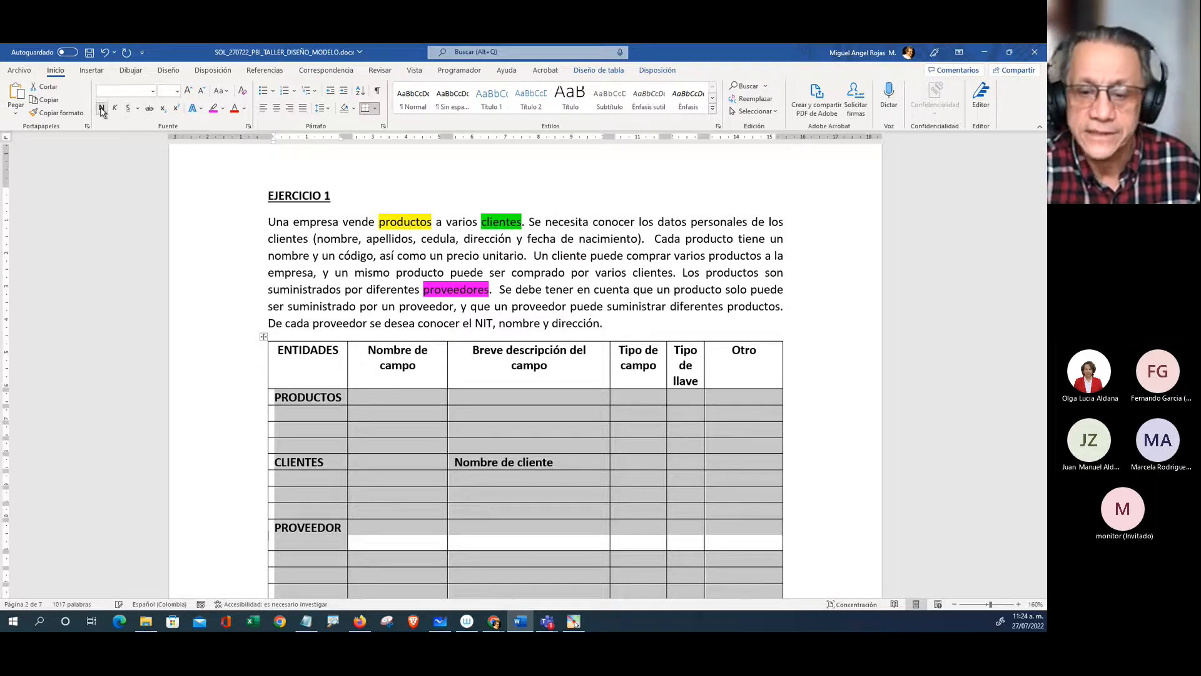
Step: Remove the bold from the selected table cells and enter "Apellidos del cliente" as the description below "Nombre de cliente"
{"action": "left_click", "coordinate": [101, 108]}
{"action": "left_click", "coordinate": [492, 474]}
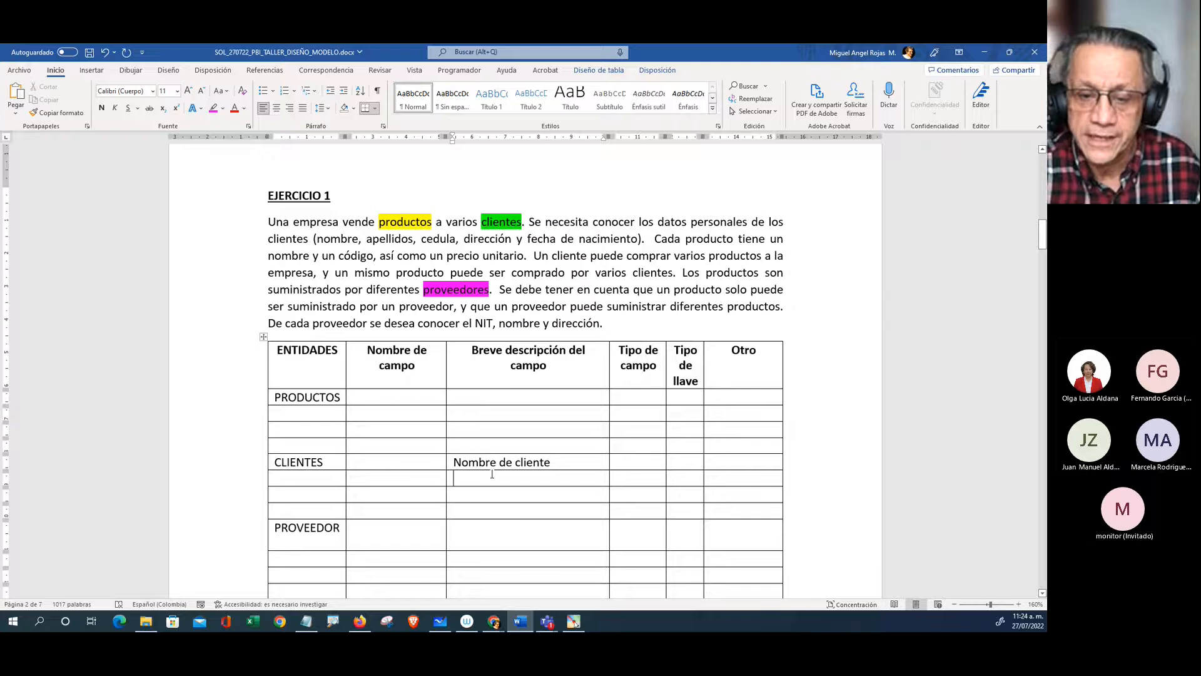
{"action": "type", "text": "Apell"}
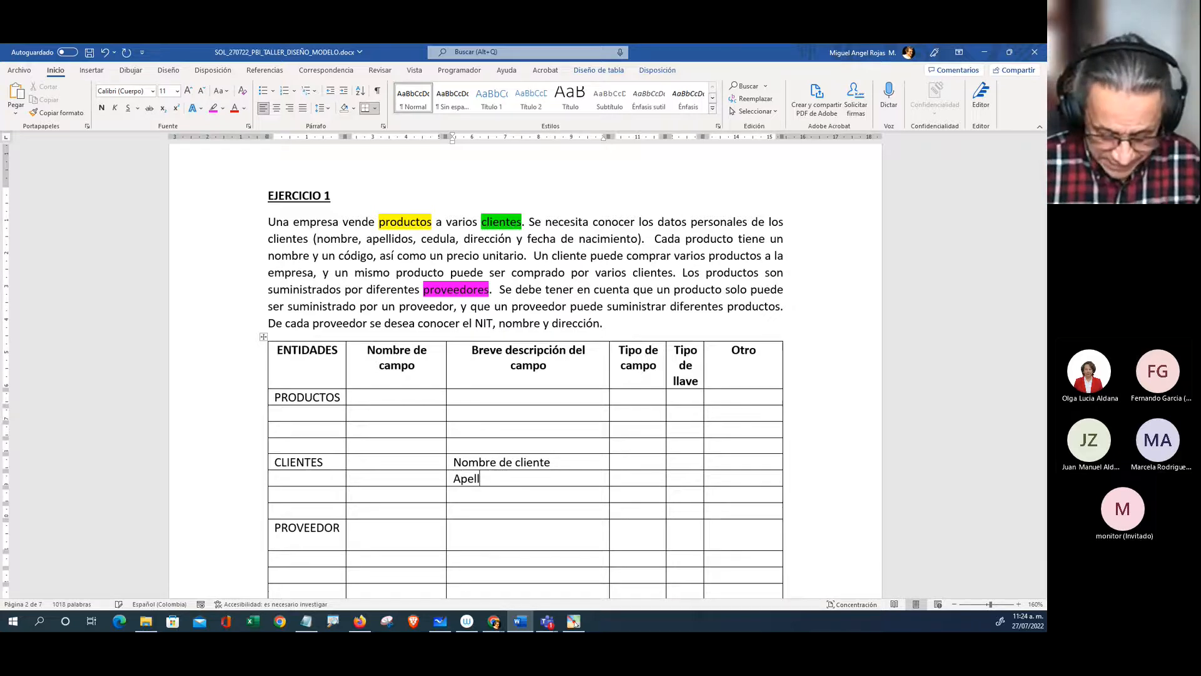
{"action": "type", "text": "idos"}
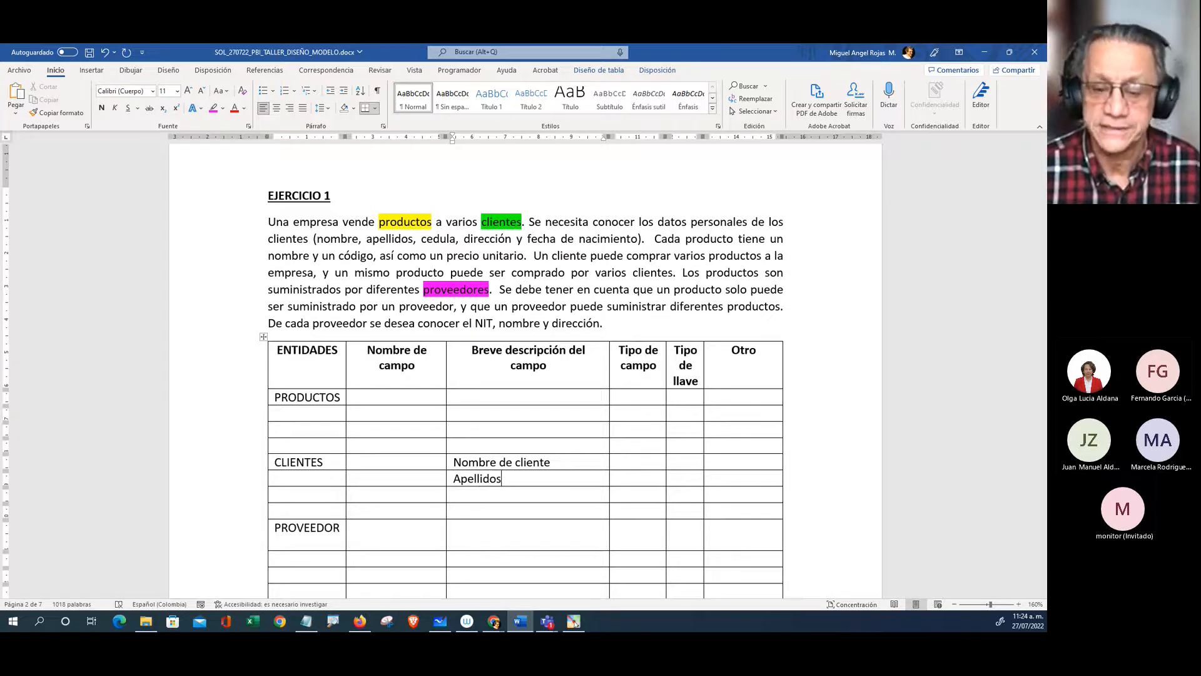
{"action": "type", "text": " del clien"}
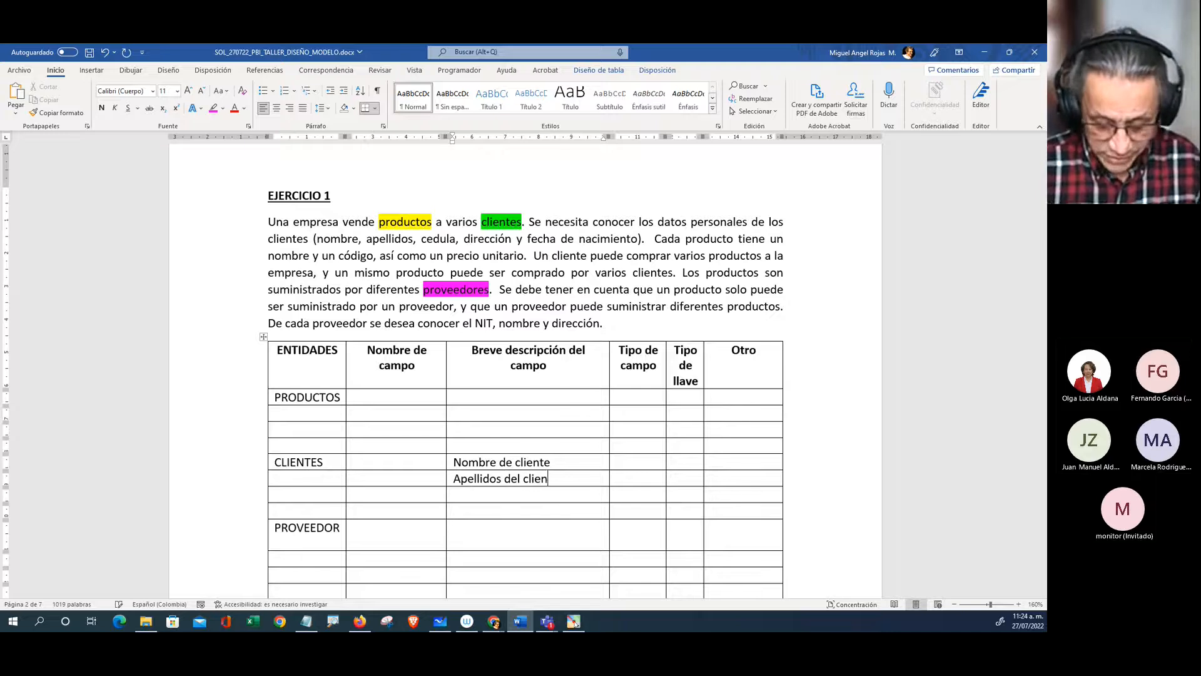
{"action": "type", "text": "te"}
{"action": "key", "text": "Down"}
{"action": "key", "text": "Down"}
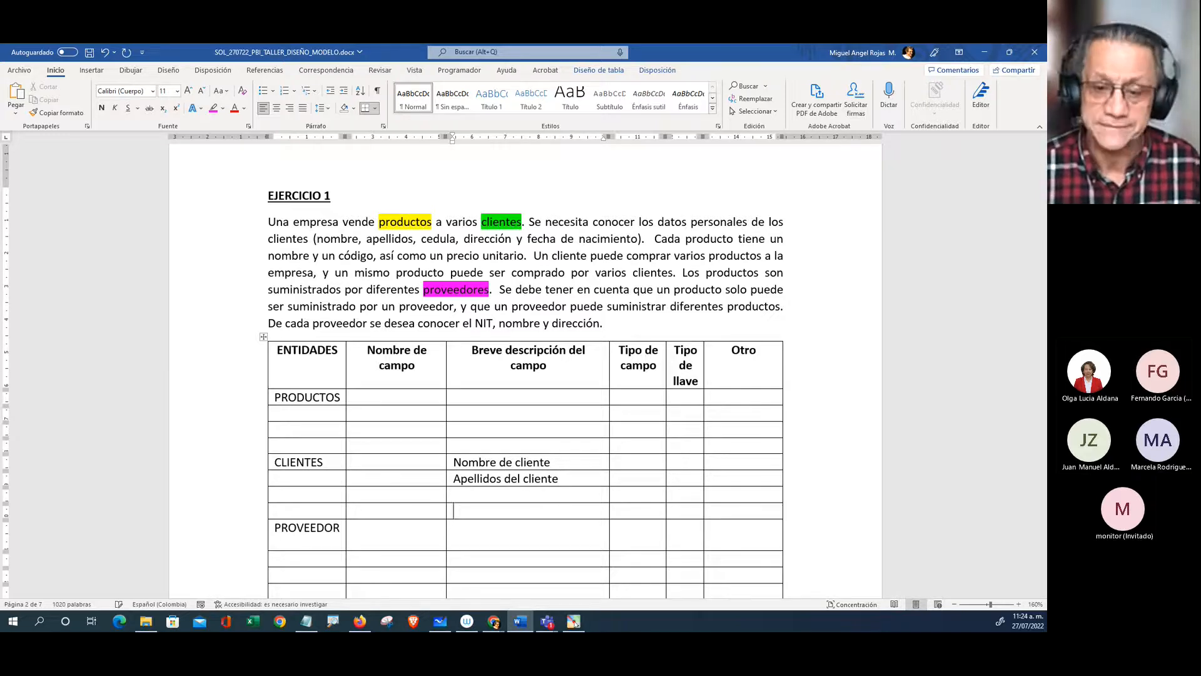
Step: Enter "Cédula del cliente" and "Dirección cliente" as field descriptions in the next two rows under CLIENTES
{"action": "key", "text": "Up"}
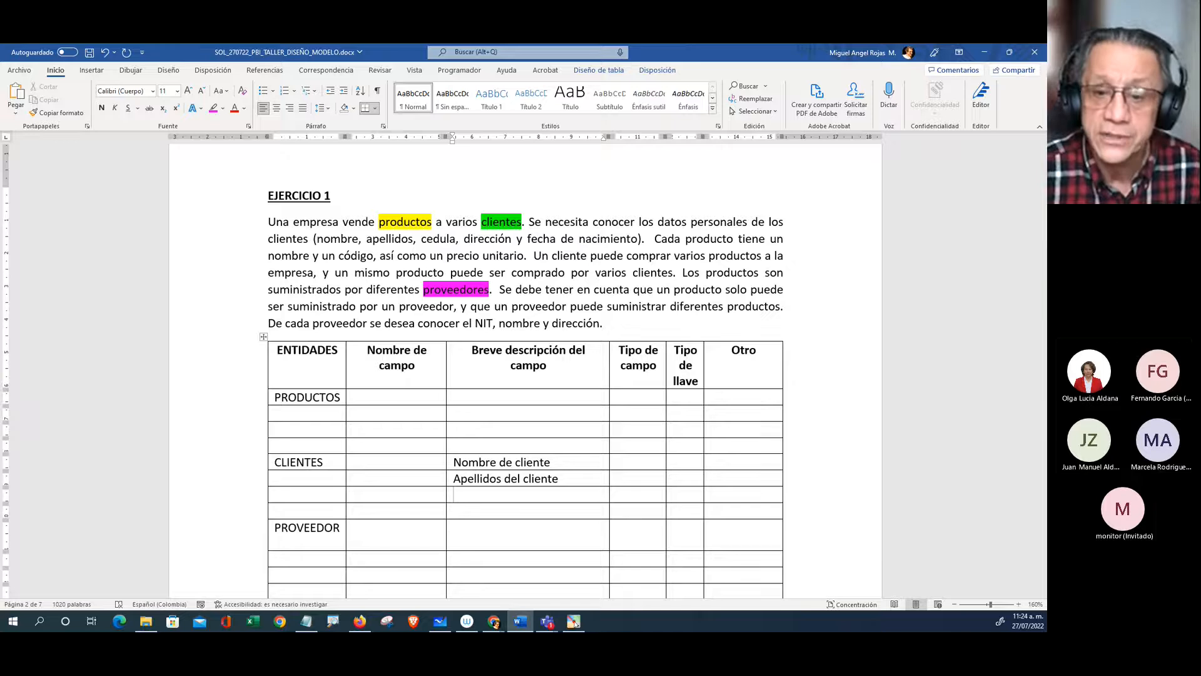
{"action": "type", "text": "C"}
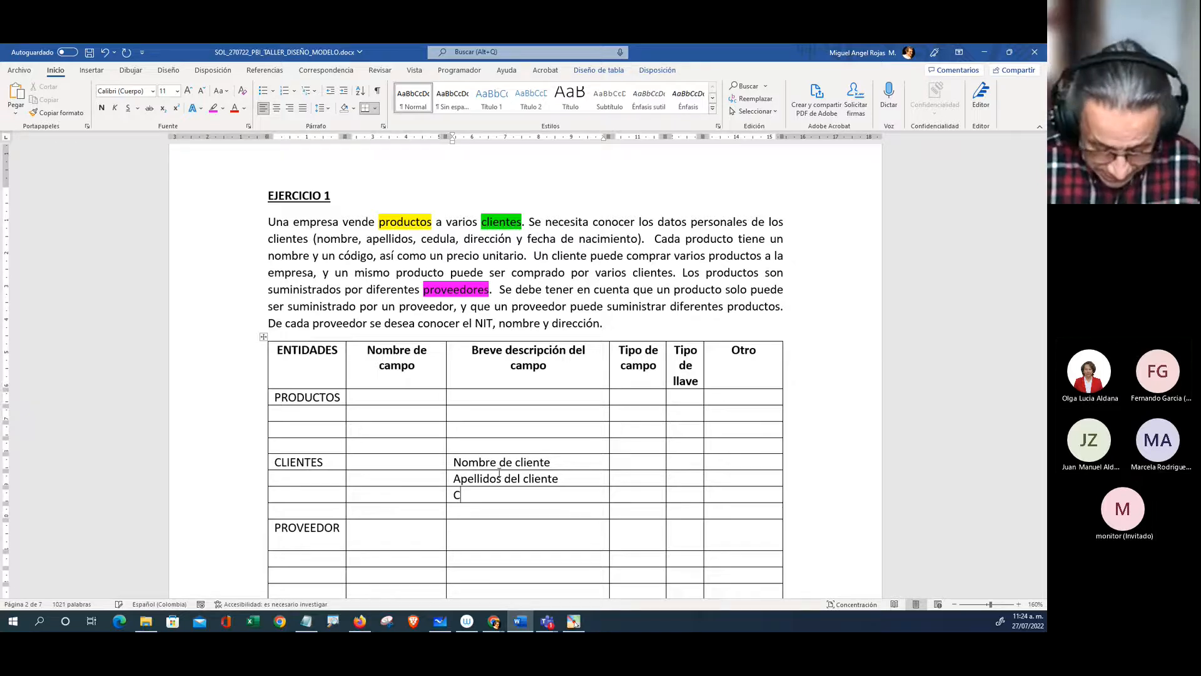
{"action": "type", "text": "édula del cl"}
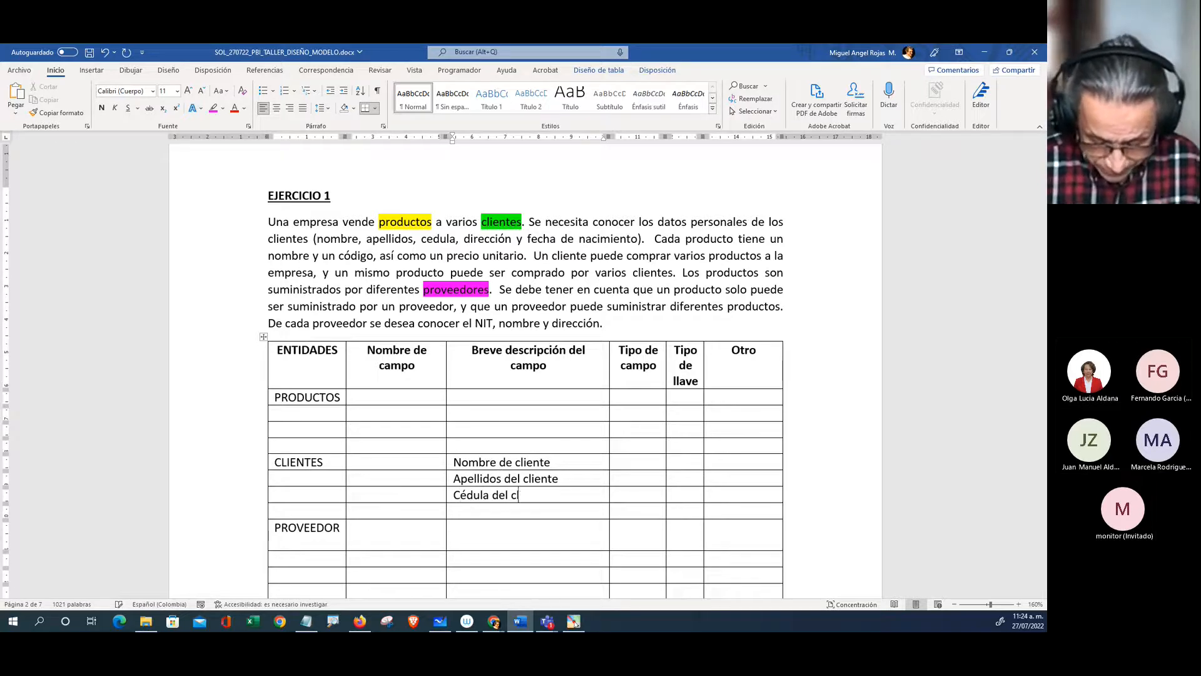
{"action": "type", "text": "iente "}
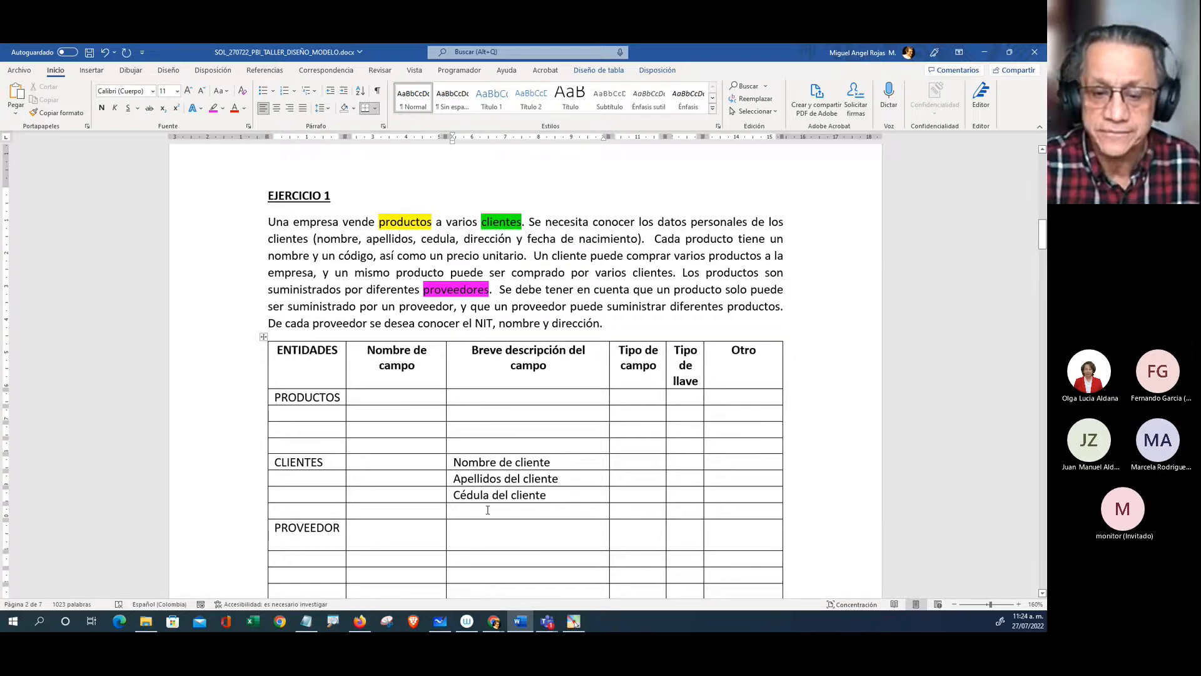
{"action": "type", "text": "Direcc"}
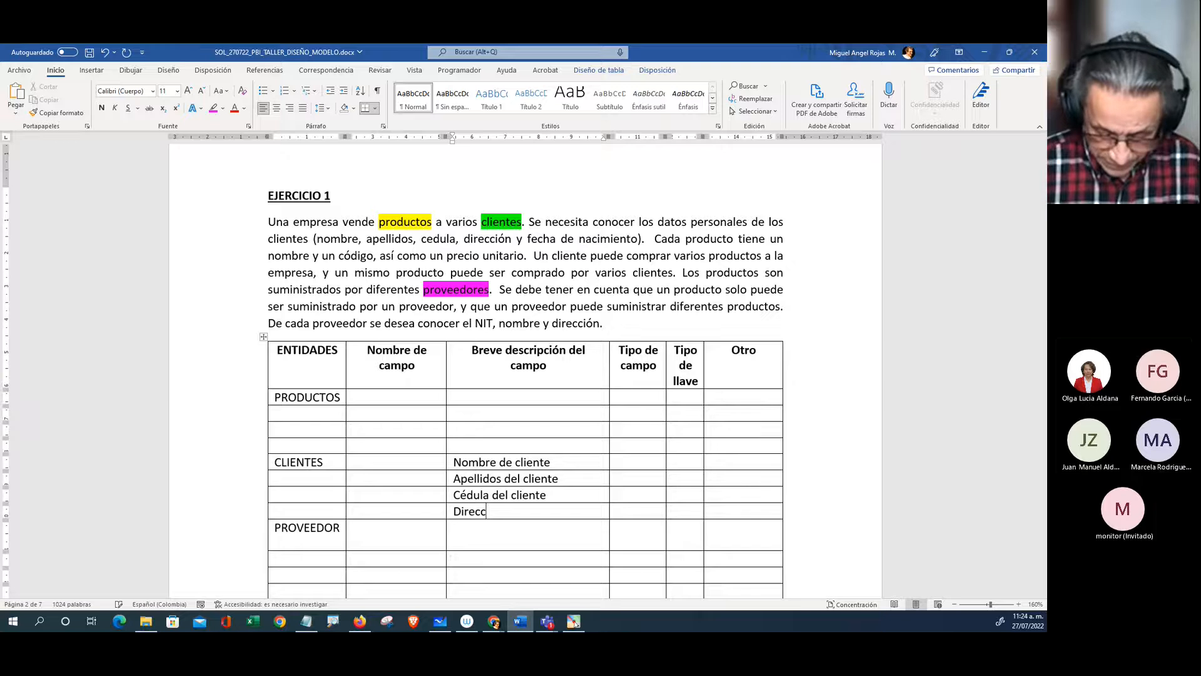
{"action": "type", "text": "ión cliente"}
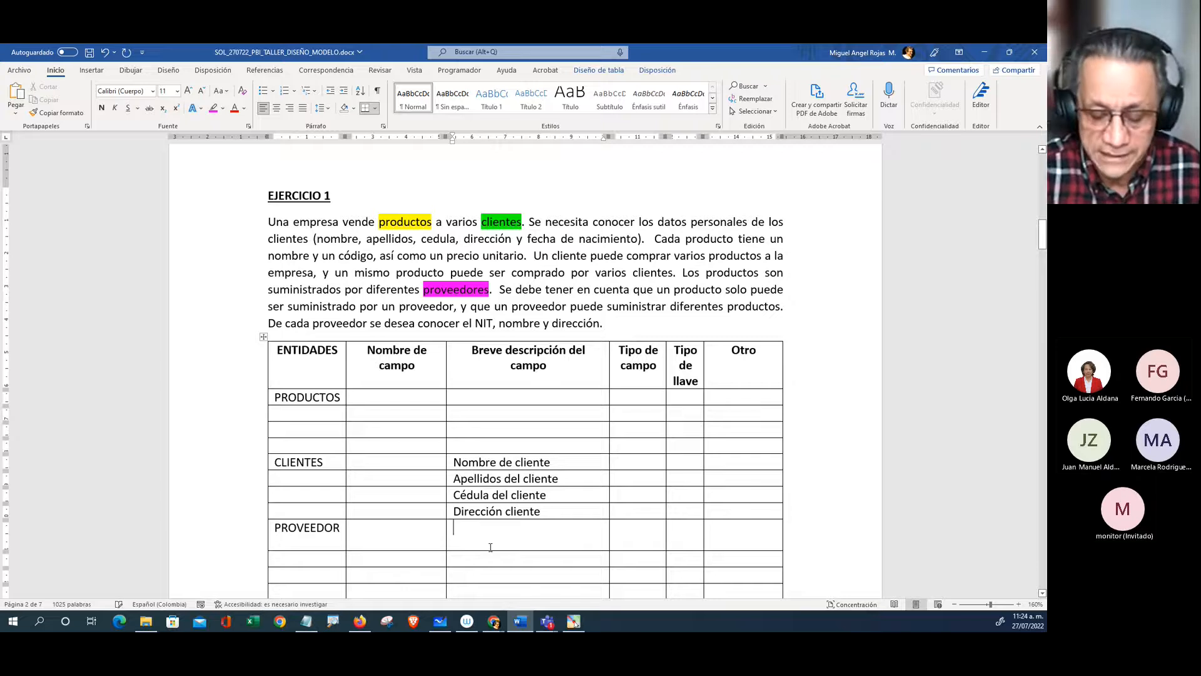
Step: Enter the customer's birth date field description in the row below "Dirección cliente"
{"action": "type", "text": "Fe"}
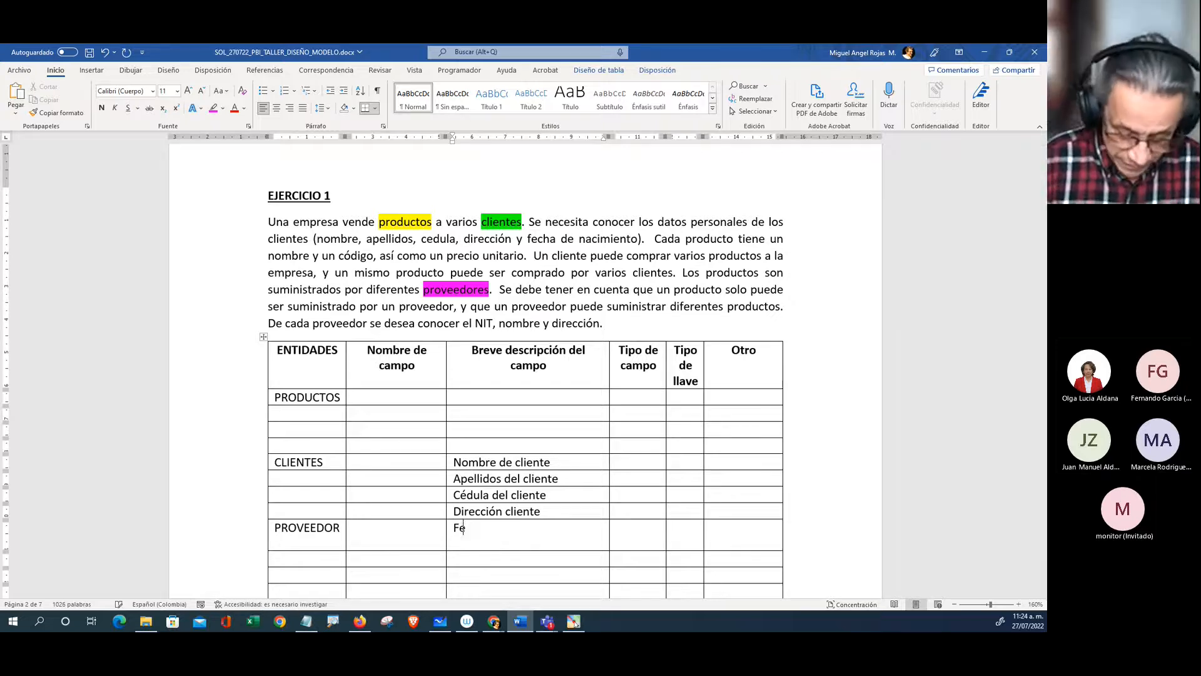
{"action": "type", "text": "cha nacimi"}
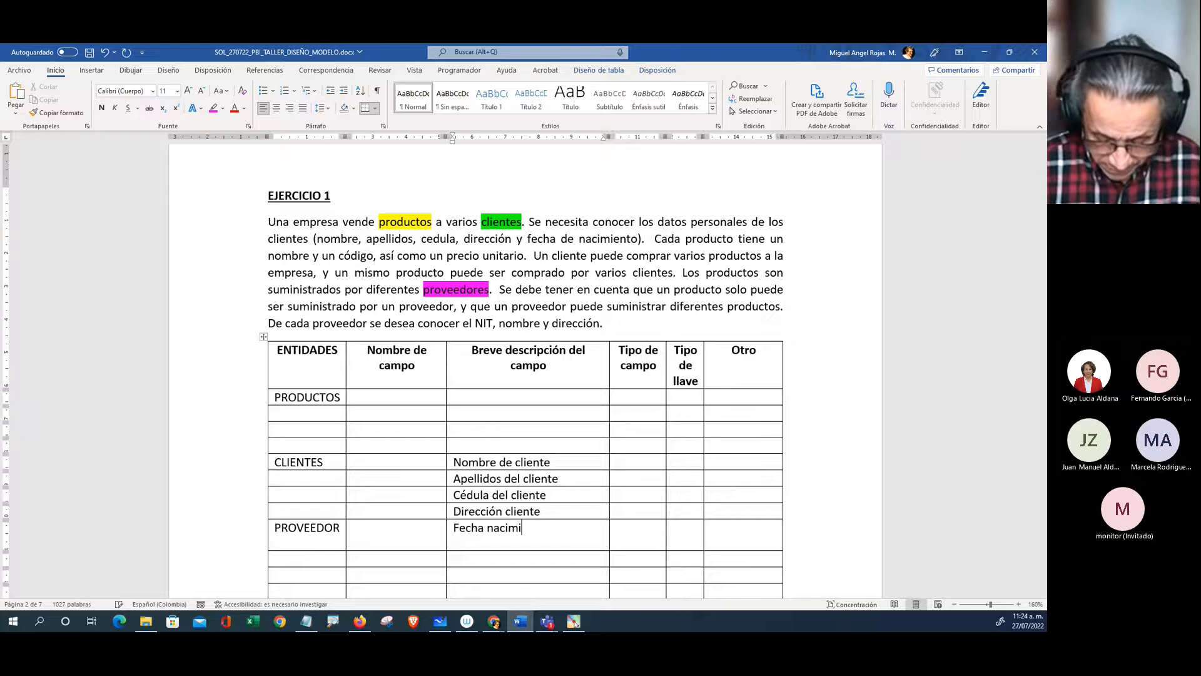
{"action": "type", "text": "nto cliente"}
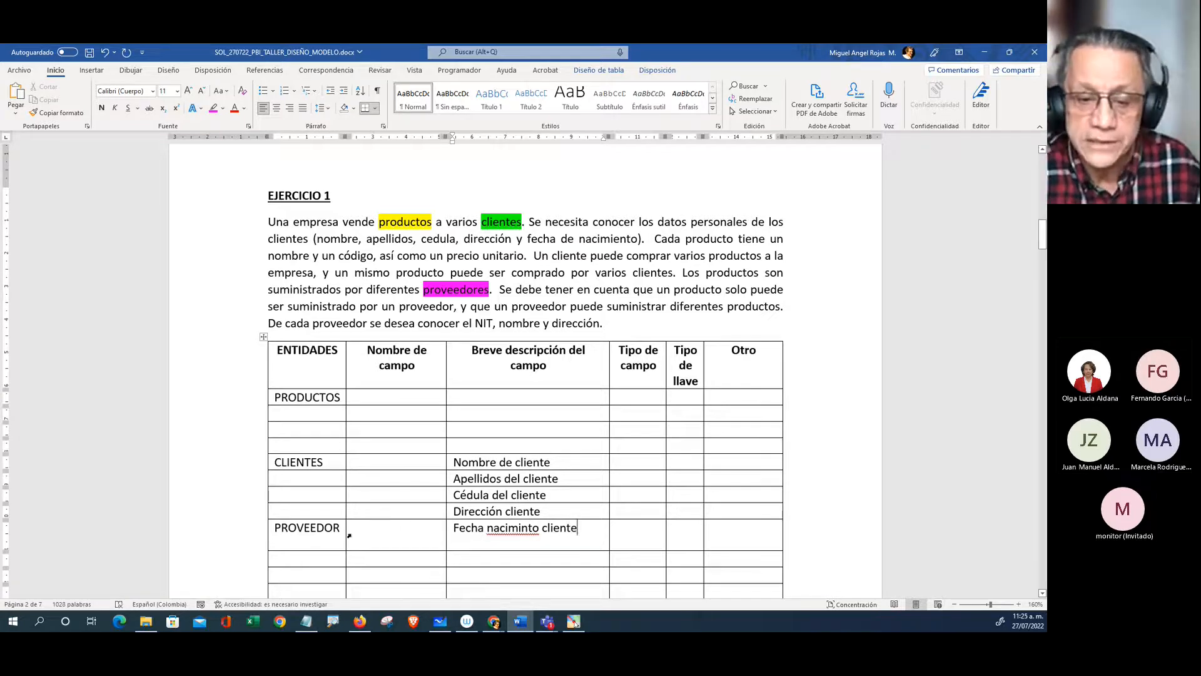
Step: Move the PROVEEDOR entity three rows down in the ENTIDADES column to make room for the CLIENTES fields
{"action": "left_click_drag", "start_coordinate": [335, 528], "coordinate": [279, 531]}
{"action": "key", "text": "ctrl+c"}
{"action": "key", "text": "Delete"}
{"action": "scroll", "coordinate": [290, 499], "scroll_direction": "down", "scroll_amount": 2}
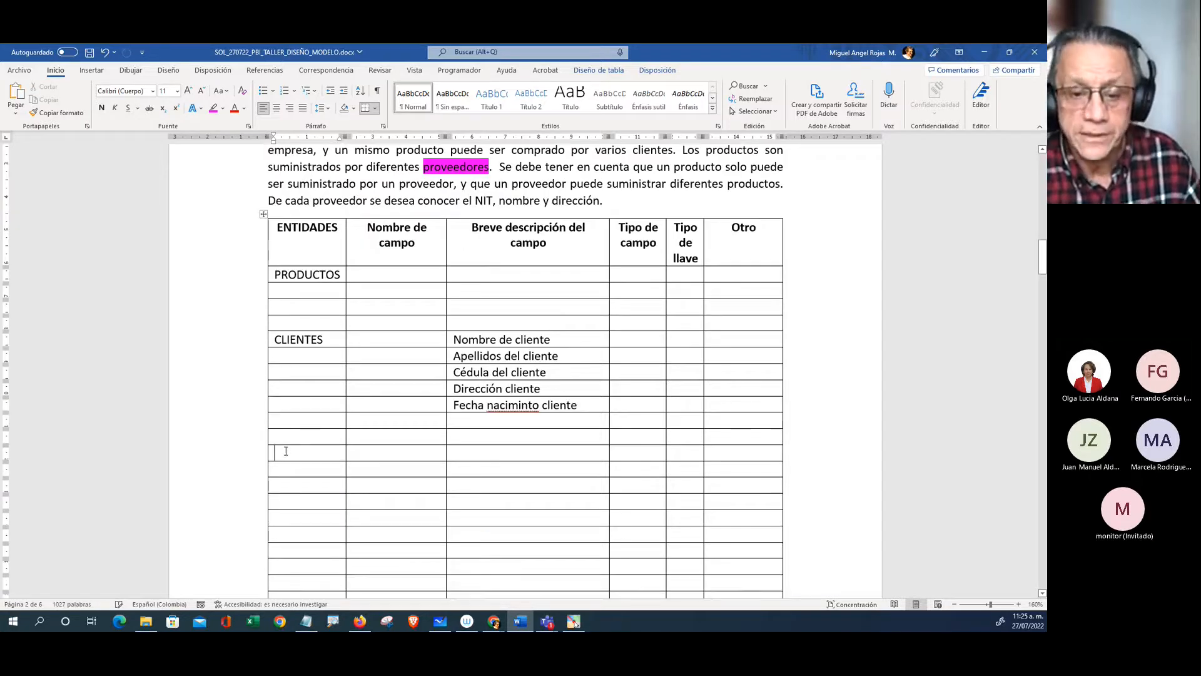
{"action": "key", "text": "ctrl+v"}
Step: Correct the misspelled word in the birth date description so it reads "Fecha nacimiento cliente"
{"action": "left_click", "coordinate": [517, 405]}
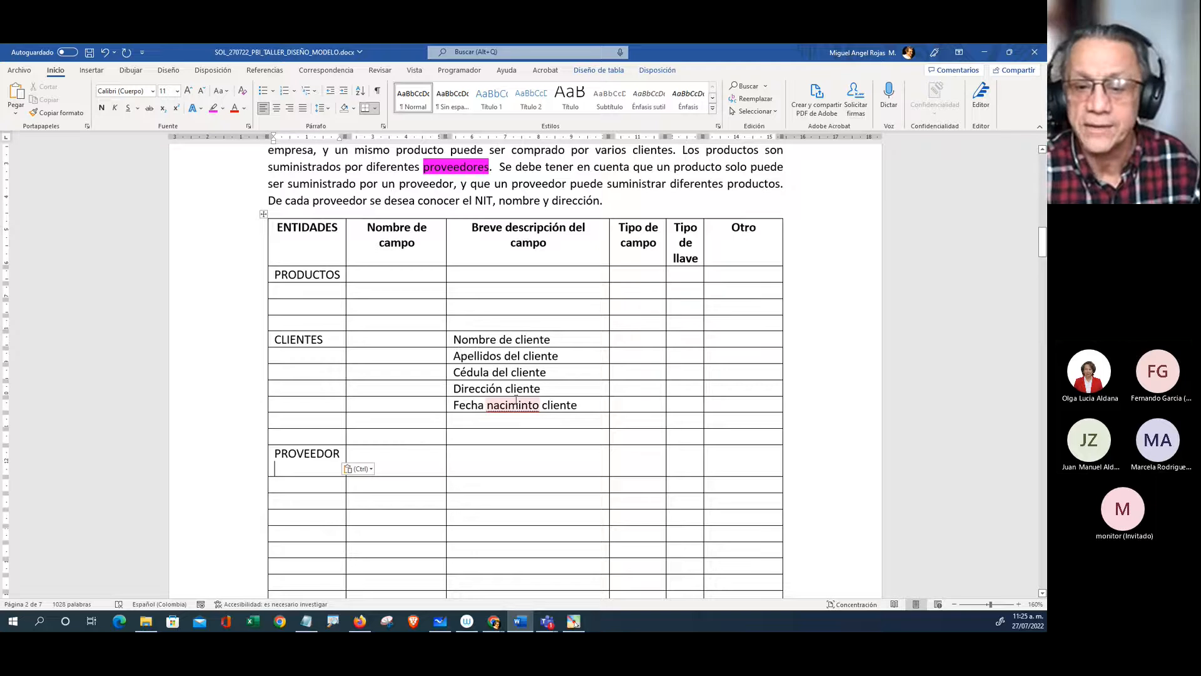
{"action": "right_click", "coordinate": [516, 405]}
{"action": "left_click", "coordinate": [574, 423]}
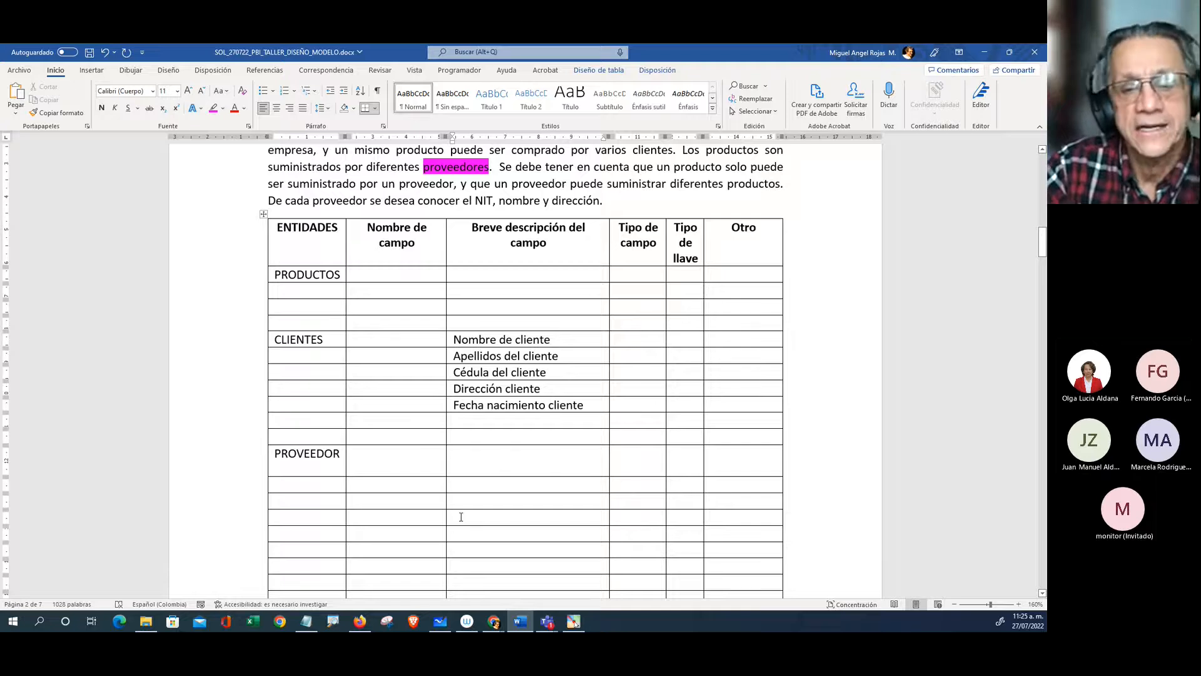
Step: Try "Nombre" as the field name in the CLIENTES and PRODUCTOS rows, clearing the PRODUCTOS entry again
{"action": "left_click", "coordinate": [407, 341]}
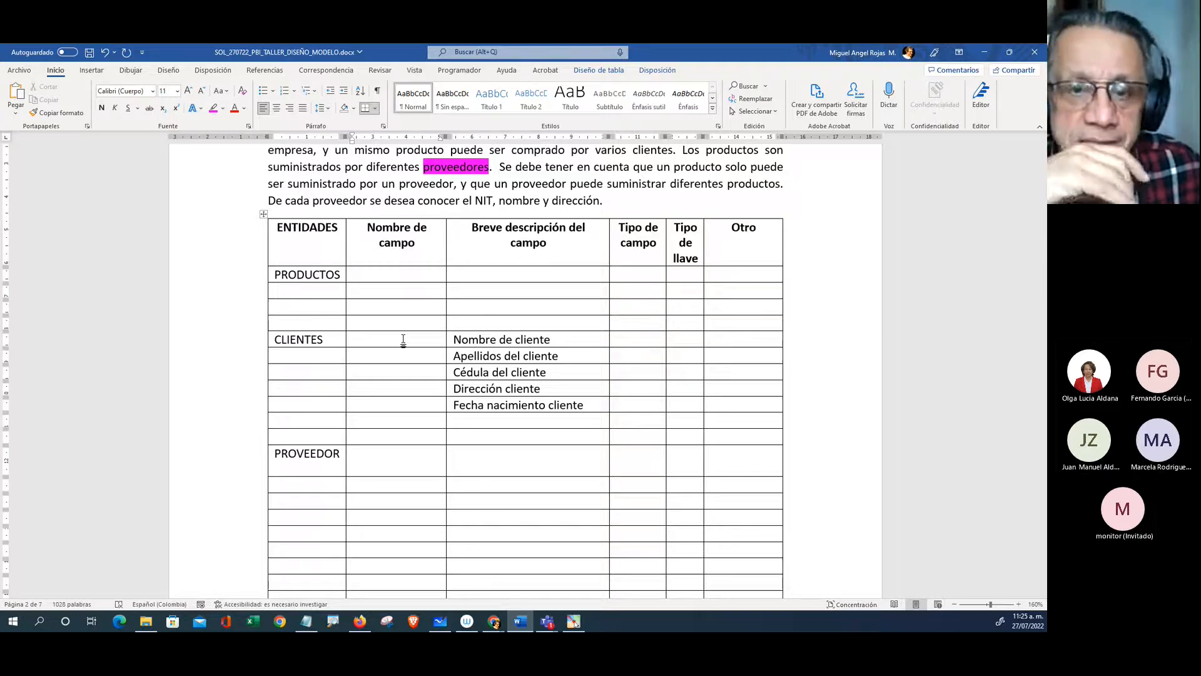
{"action": "type", "text": "Nombre"}
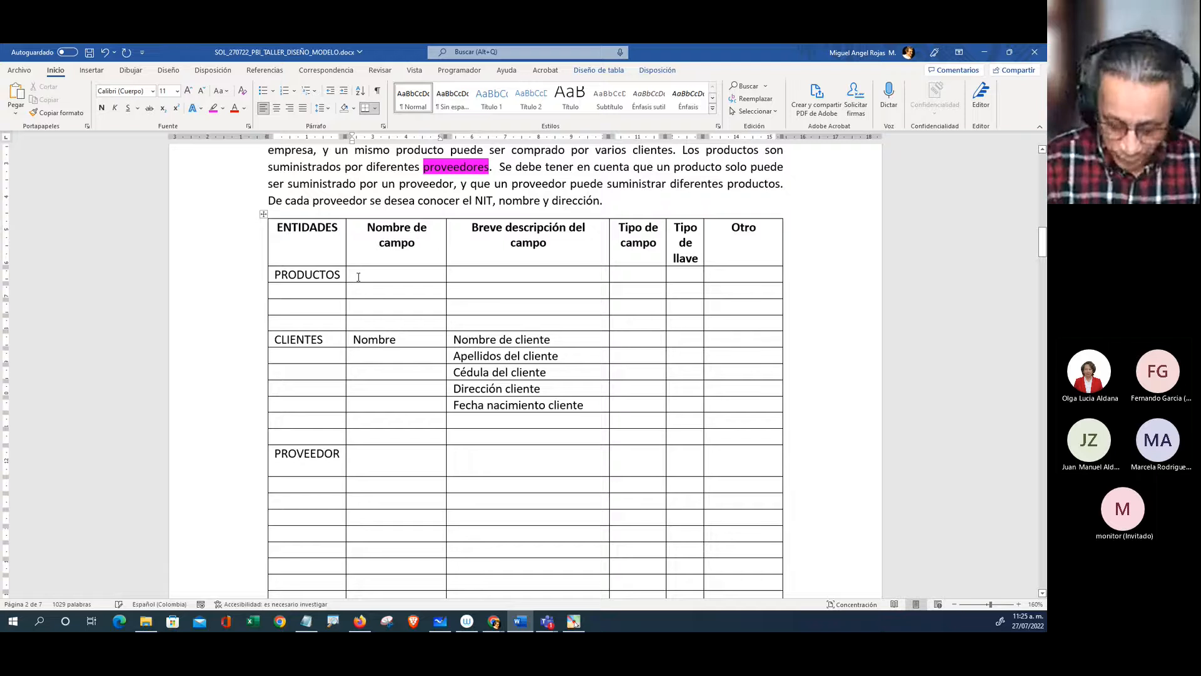
{"action": "type", "text": "Nombre"}
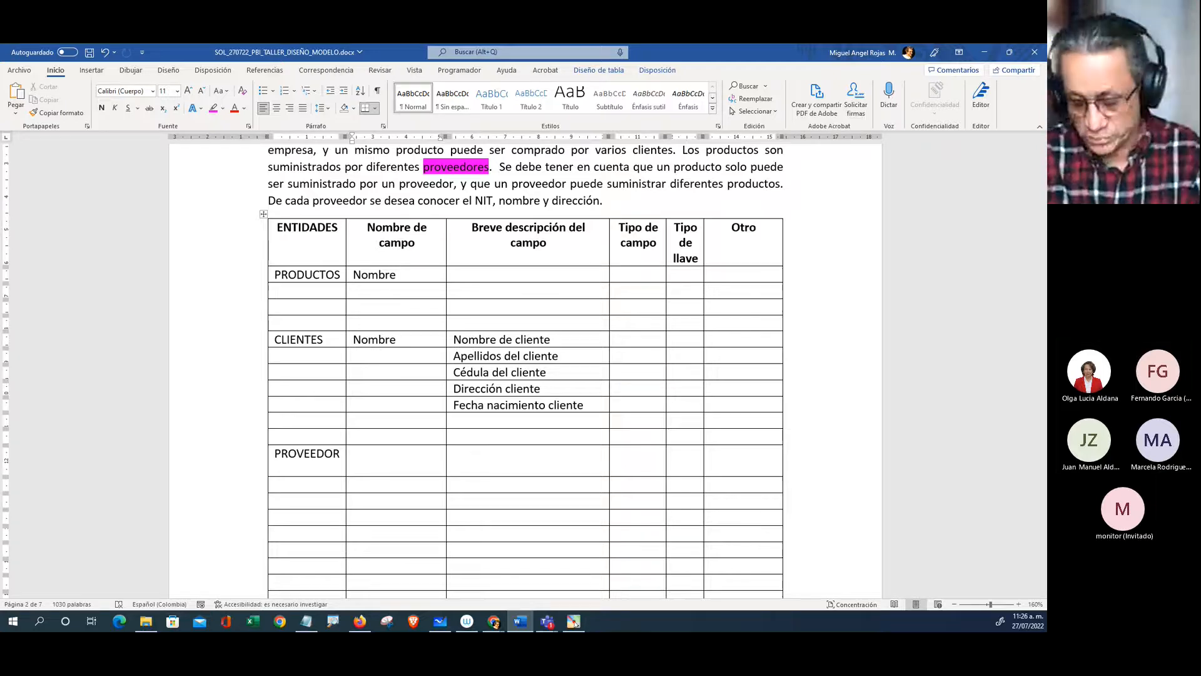
{"action": "key", "text": "BackSpace"}
{"action": "key", "text": "BackSpace"}
{"action": "key", "text": "BackSpace"}
{"action": "key", "text": "BackSpace"}
{"action": "key", "text": "BackSpace"}
{"action": "key", "text": "BackSpace"}
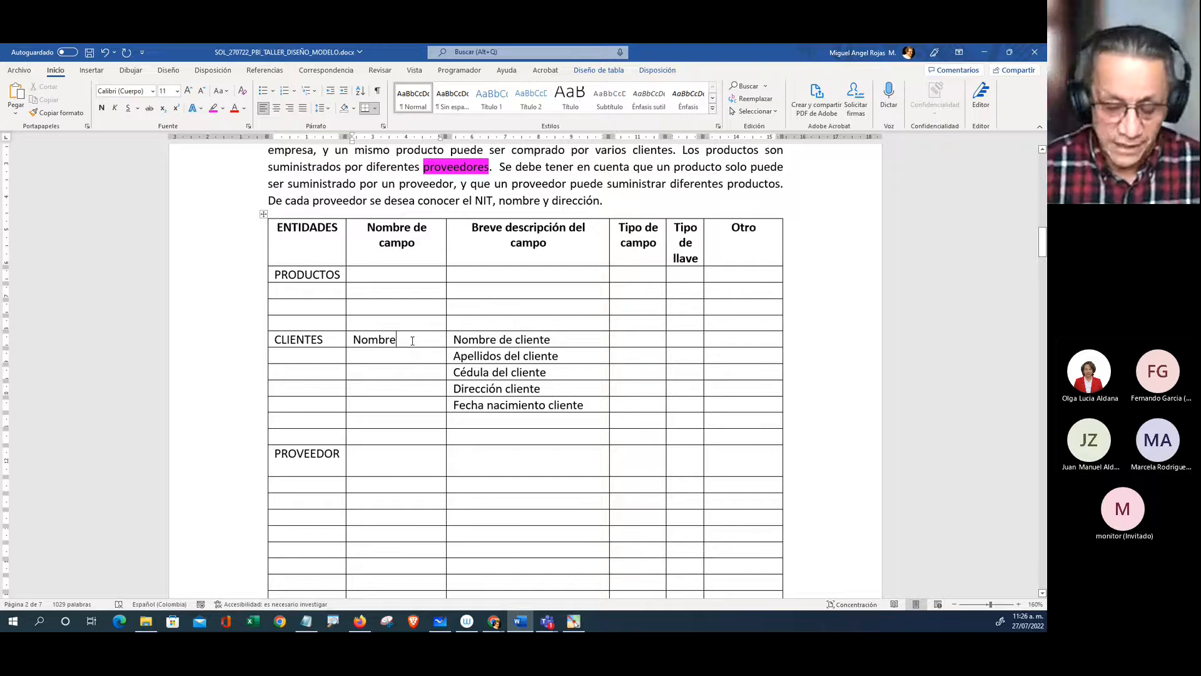
Step: Replace the field name in the CLIENTES row with the uppercase abbreviation NOM_CLI
{"action": "key", "text": "BackSpace"}
{"action": "key", "text": "BackSpace"}
{"action": "key", "text": "BackSpace"}
{"action": "key", "text": "BackSpace"}
{"action": "key", "text": "BackSpace"}
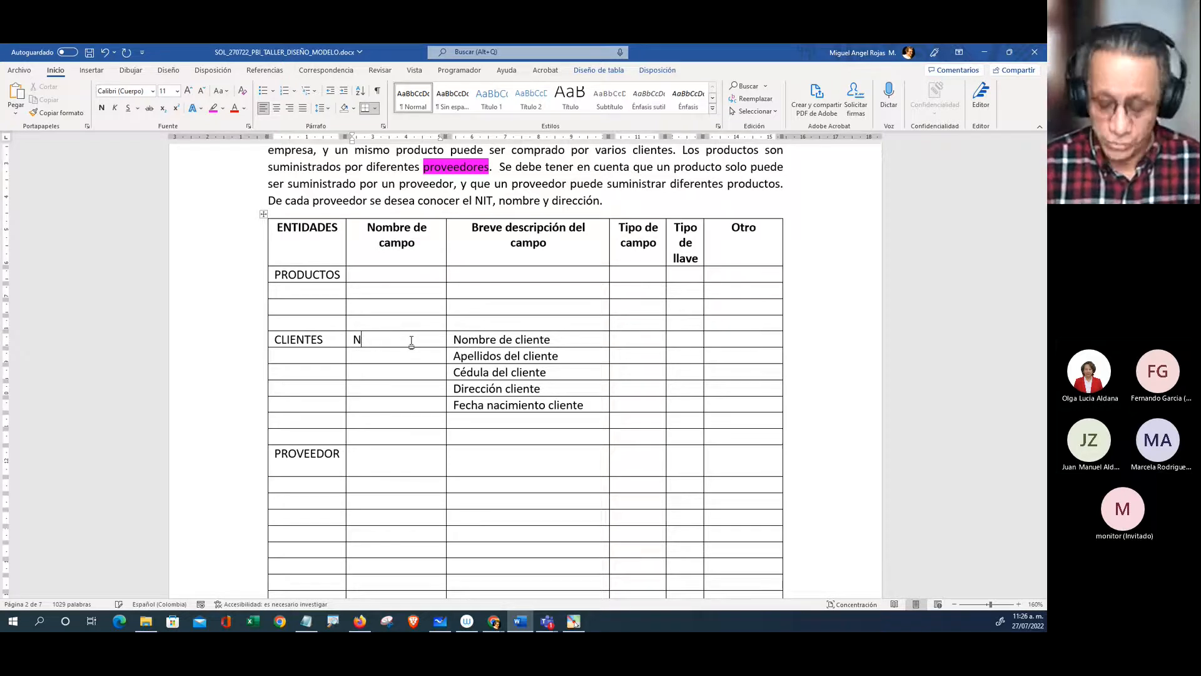
{"action": "type", "text": "OM_"}
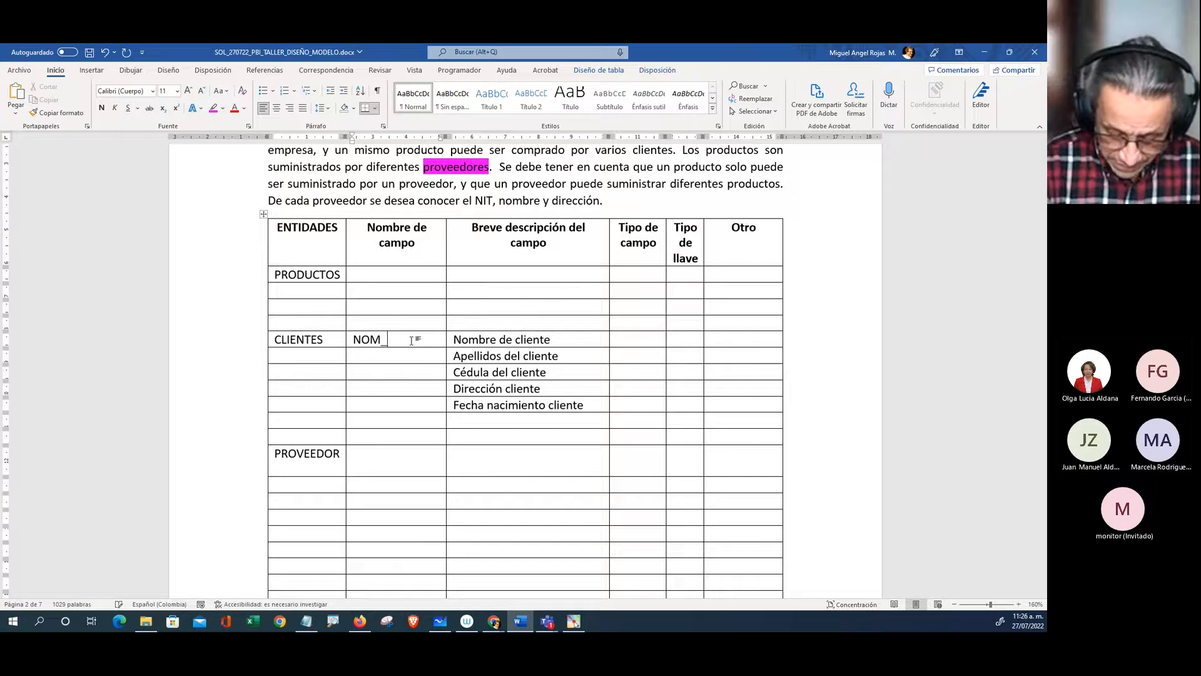
{"action": "type", "text": "CLI"}
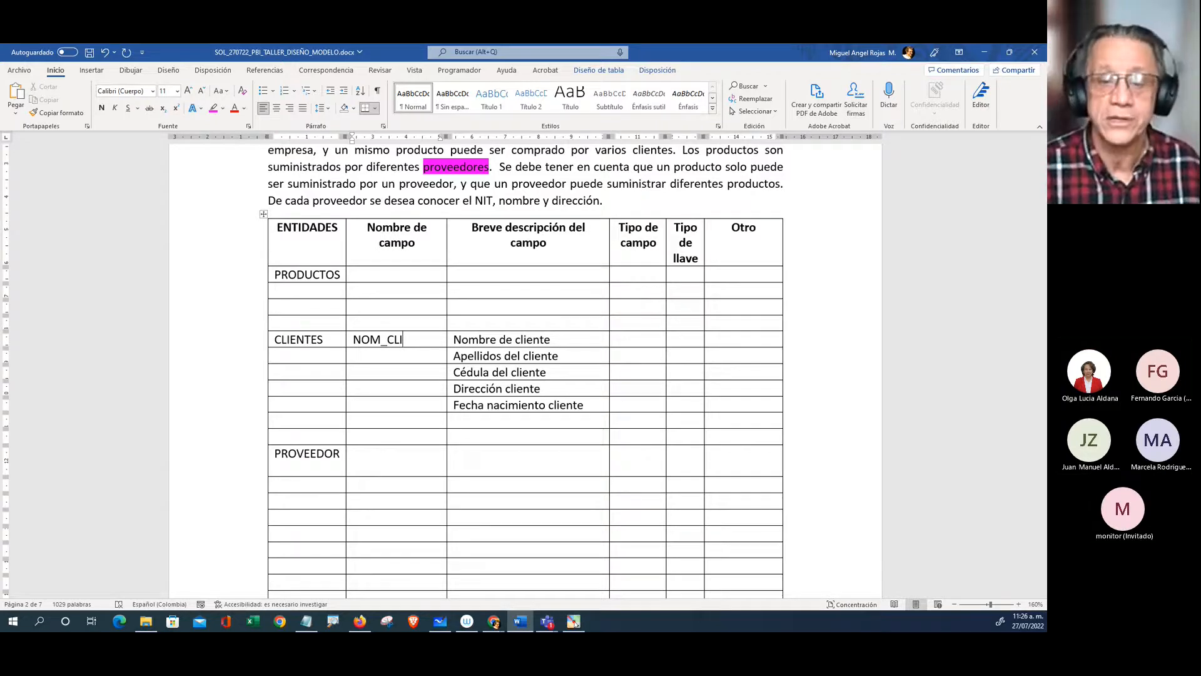
Step: Replace the abbreviated field name in the CLIENTES row with the long form NombreDElCliente
{"action": "key", "text": "BackSpace"}
{"action": "key", "text": "BackSpace"}
{"action": "key", "text": "BackSpace"}
{"action": "key", "text": "BackSpace"}
{"action": "key", "text": "BackSpace"}
{"action": "key", "text": "BackSpace"}
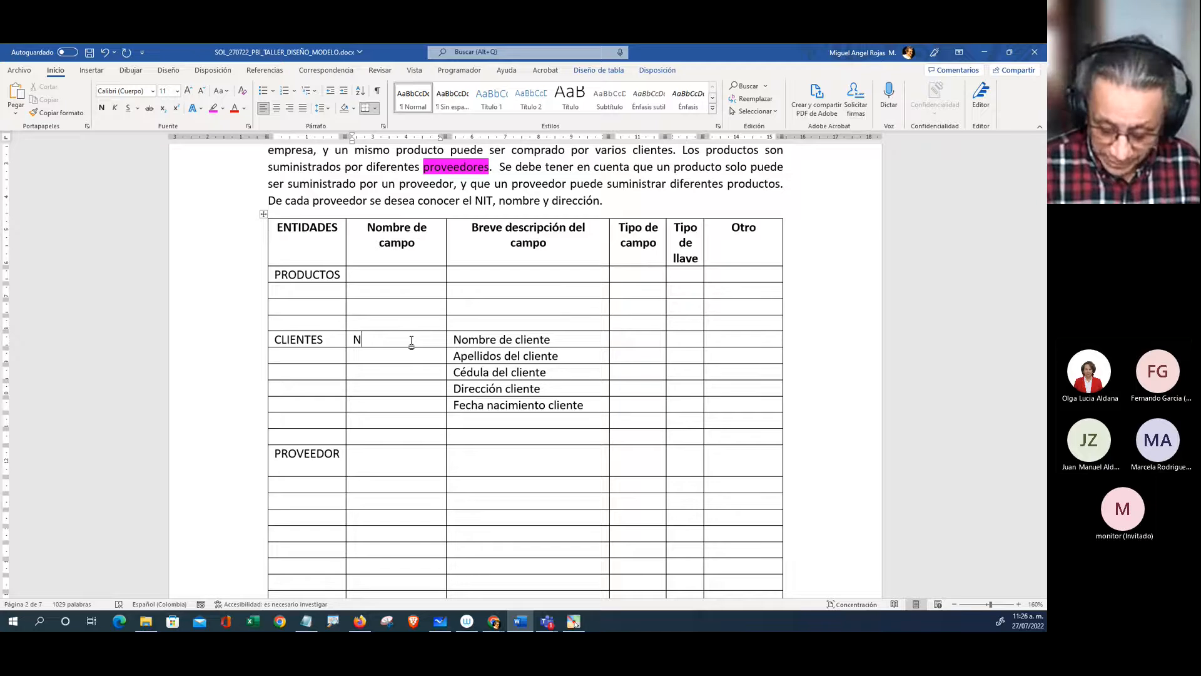
{"action": "type", "text": "omb"}
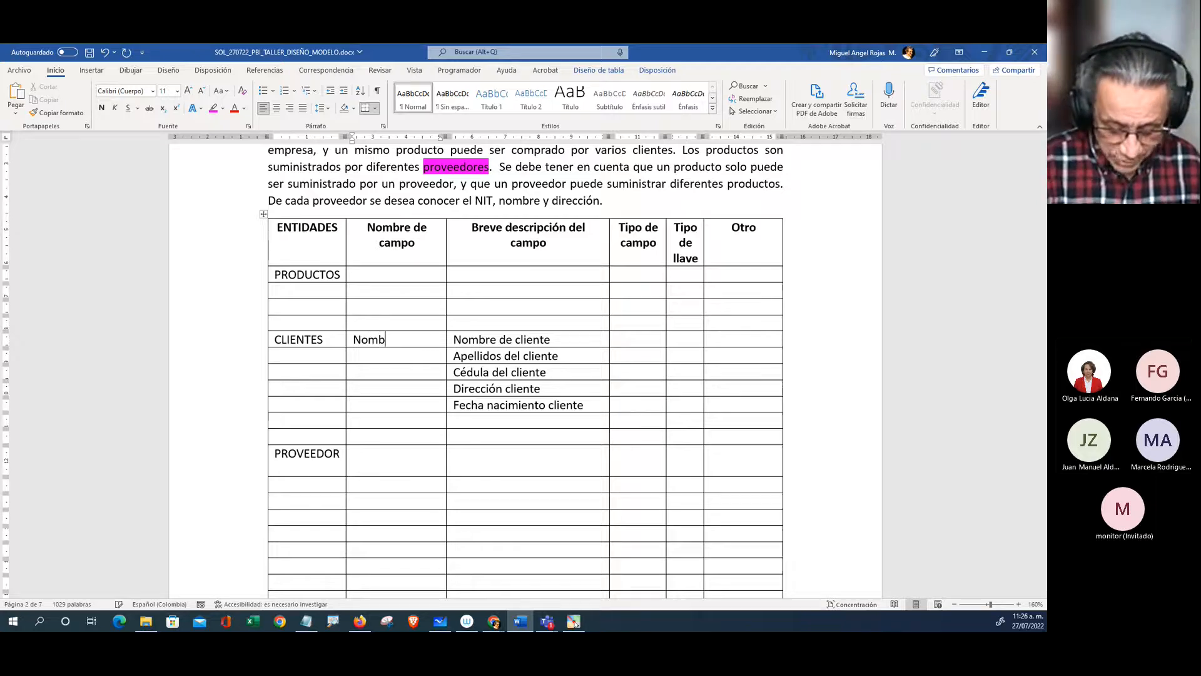
{"action": "type", "text": "reDElCl"}
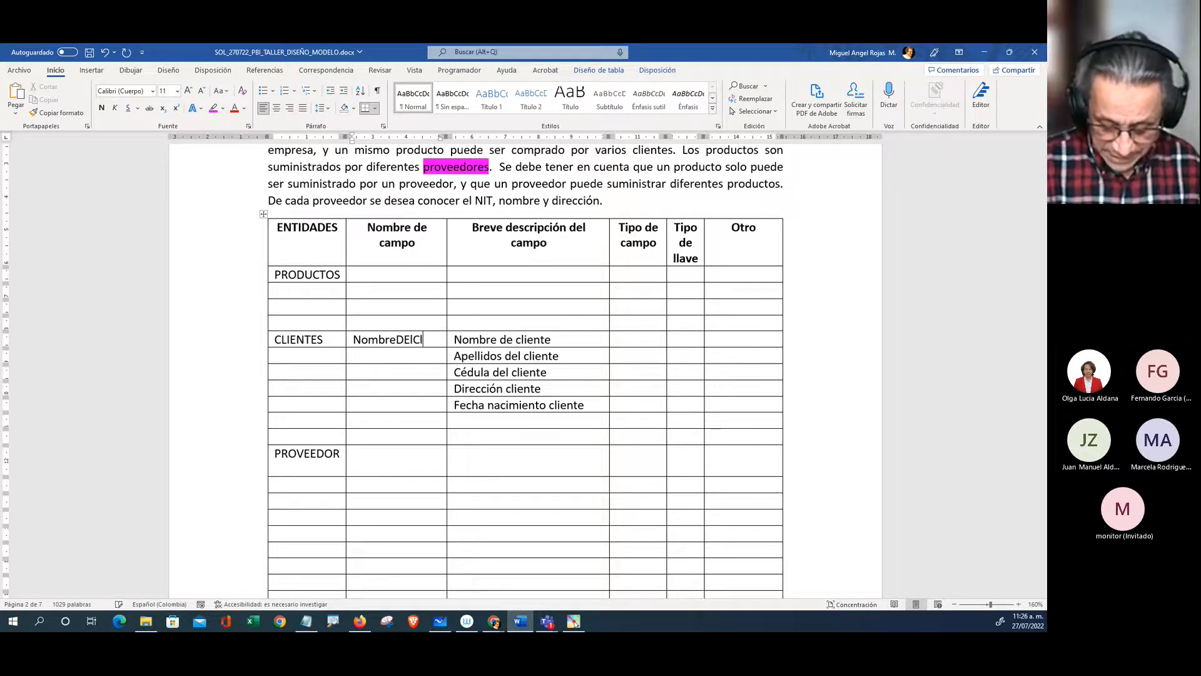
{"action": "type", "text": "iente"}
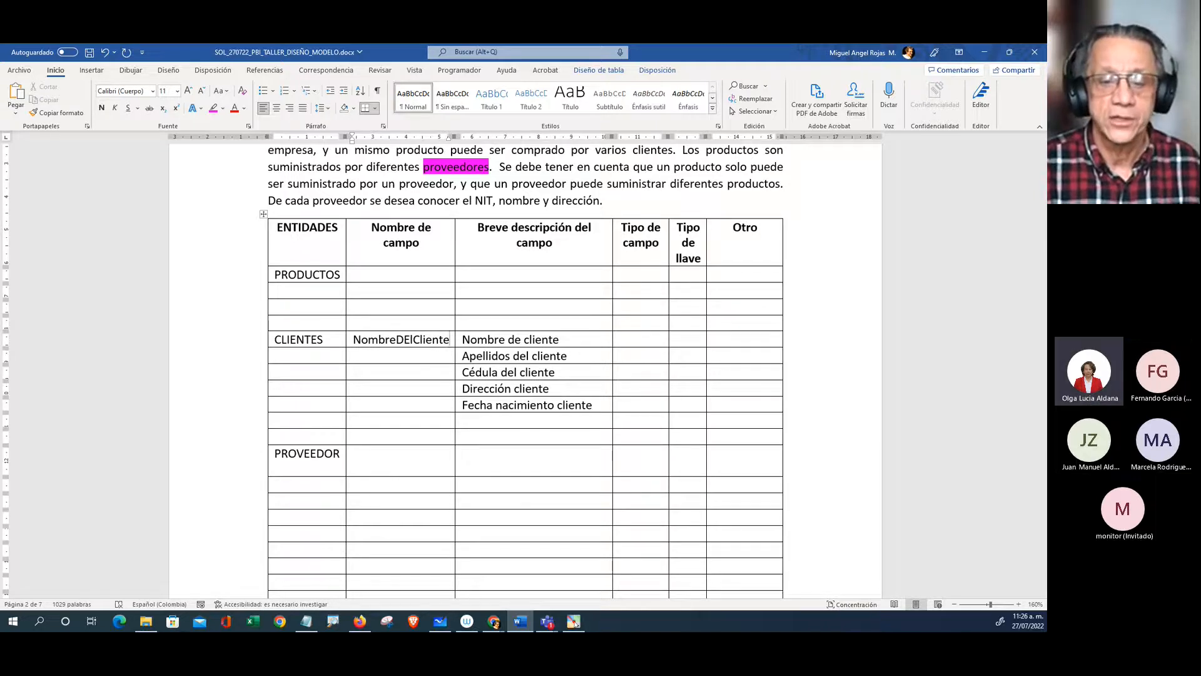
{"action": "key", "text": "Return"}
{"action": "key", "text": "Left"}
{"action": "key", "text": "Left"}
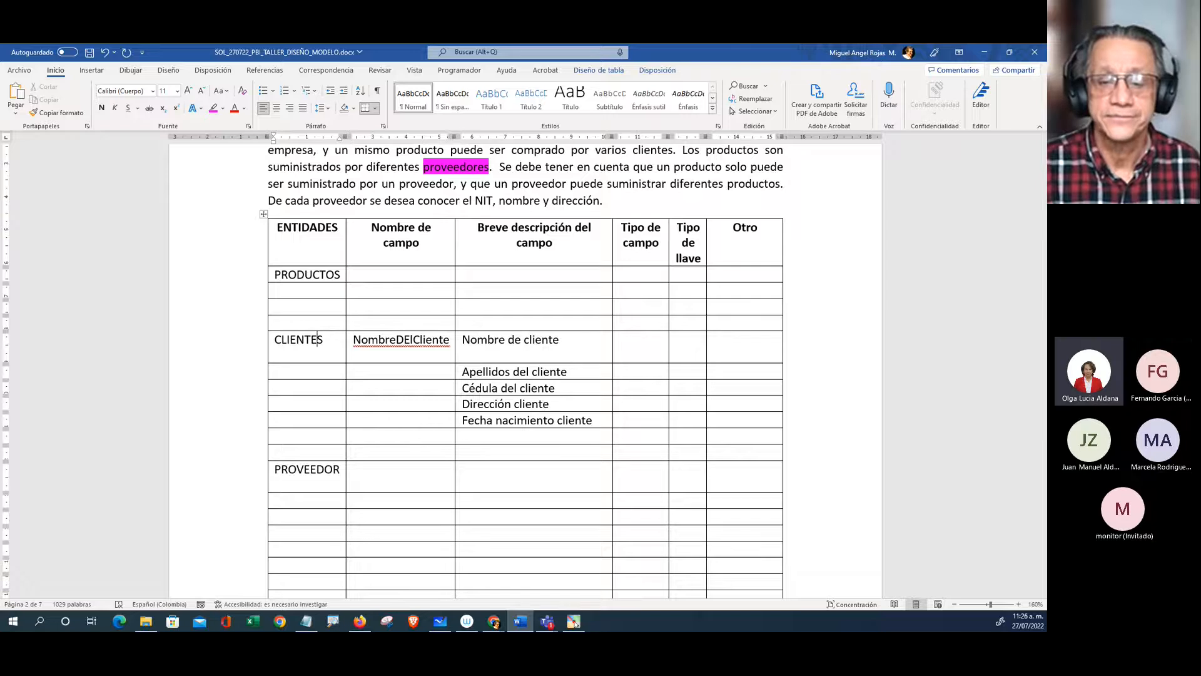
{"action": "key", "text": "Down"}
{"action": "key", "text": "Left"}
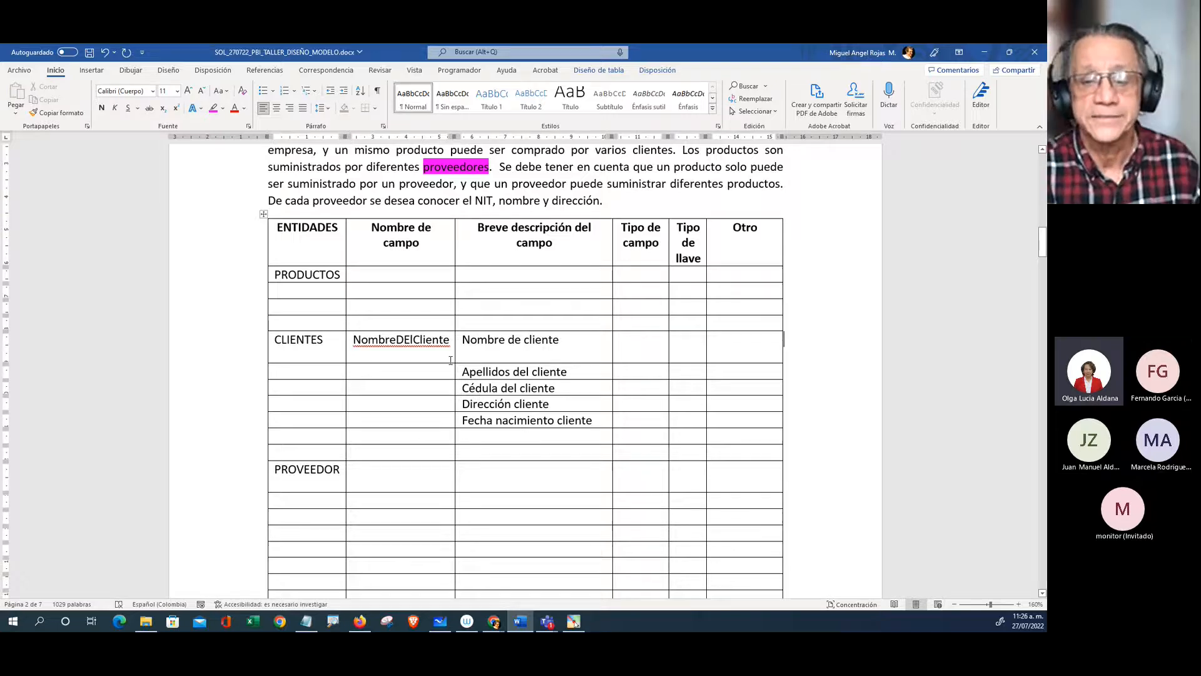
{"action": "left_click", "coordinate": [369, 355]}
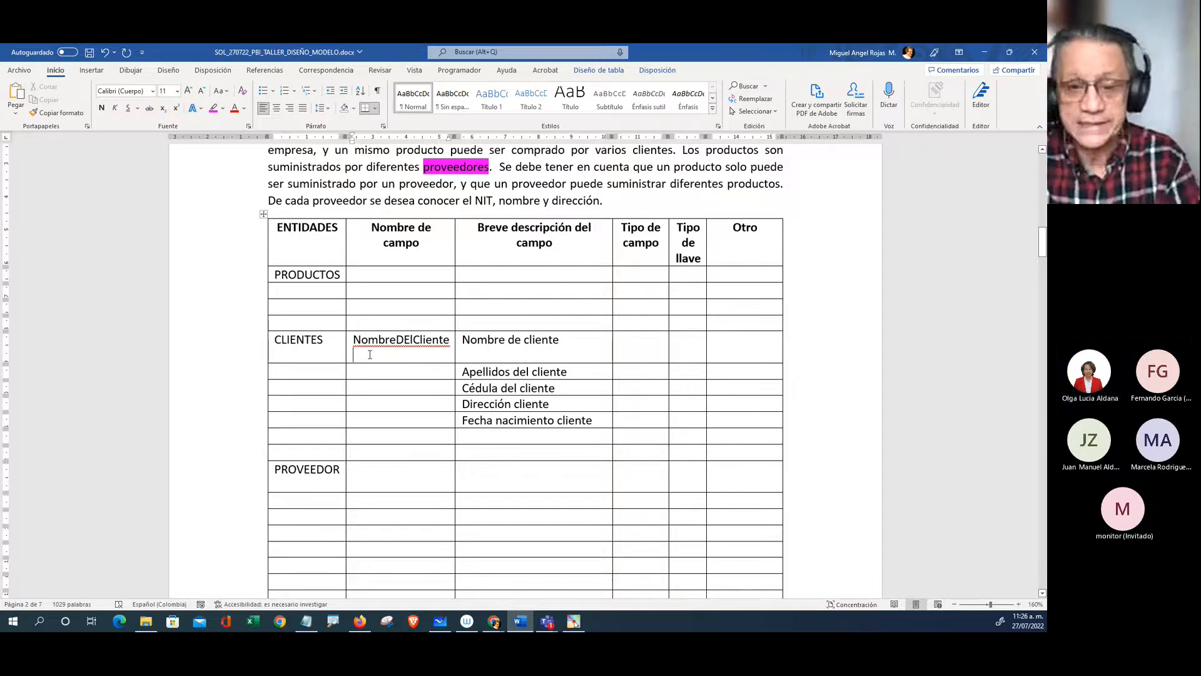
{"action": "key", "text": "BackSpace"}
Step: Shorten the long field name in the CLIENTES row to Nom_Cli and go to the field name cell below
{"action": "double_click", "coordinate": [436, 349]}
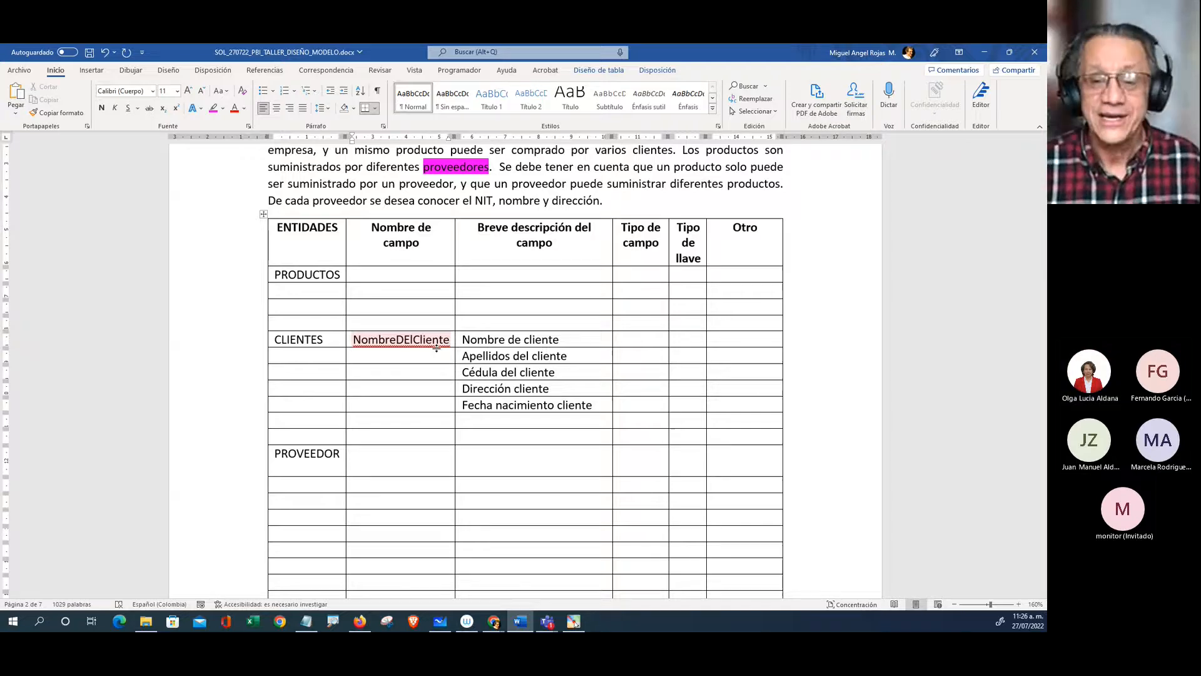
{"action": "key", "text": "BackSpace"}
{"action": "key", "text": "BackSpace"}
{"action": "key", "text": "BackSpace"}
{"action": "key", "text": "BackSpace"}
{"action": "key", "text": "BackSpace"}
{"action": "key", "text": "BackSpace"}
{"action": "key", "text": "BackSpace"}
{"action": "key", "text": "BackSpace"}
{"action": "key", "text": "BackSpace"}
{"action": "key", "text": "BackSpace"}
{"action": "key", "text": "BackSpace"}
{"action": "key", "text": "BackSpace"}
{"action": "key", "text": "BackSpace"}
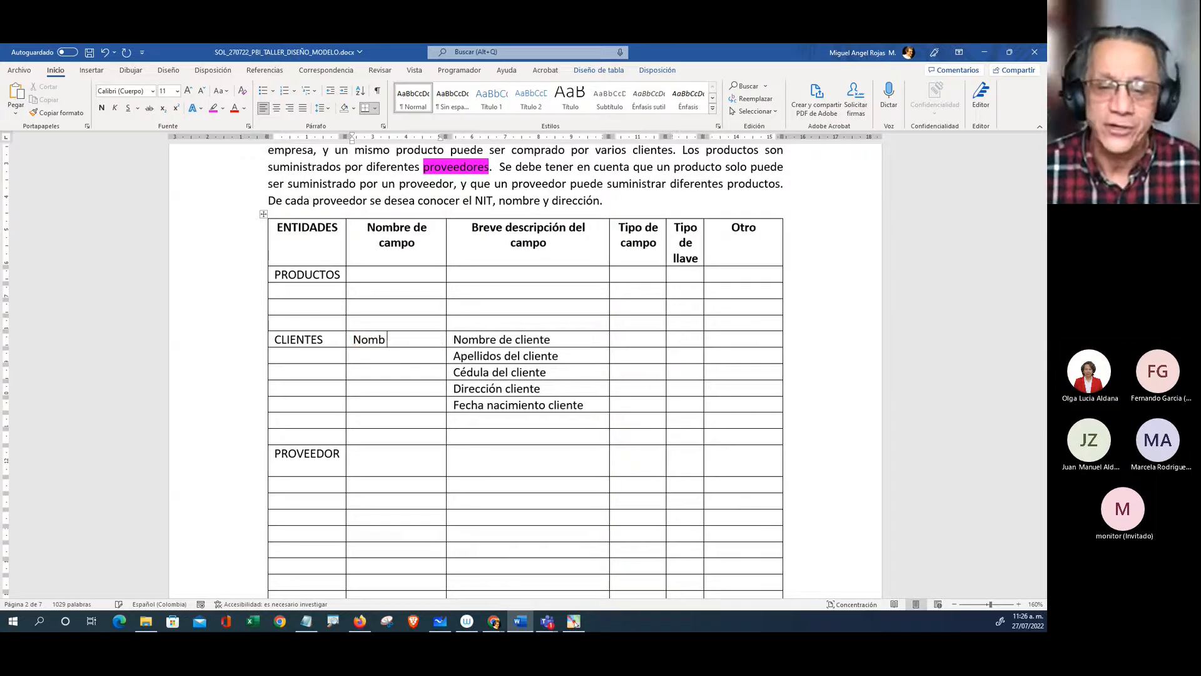
{"action": "type", "text": "_Cli"}
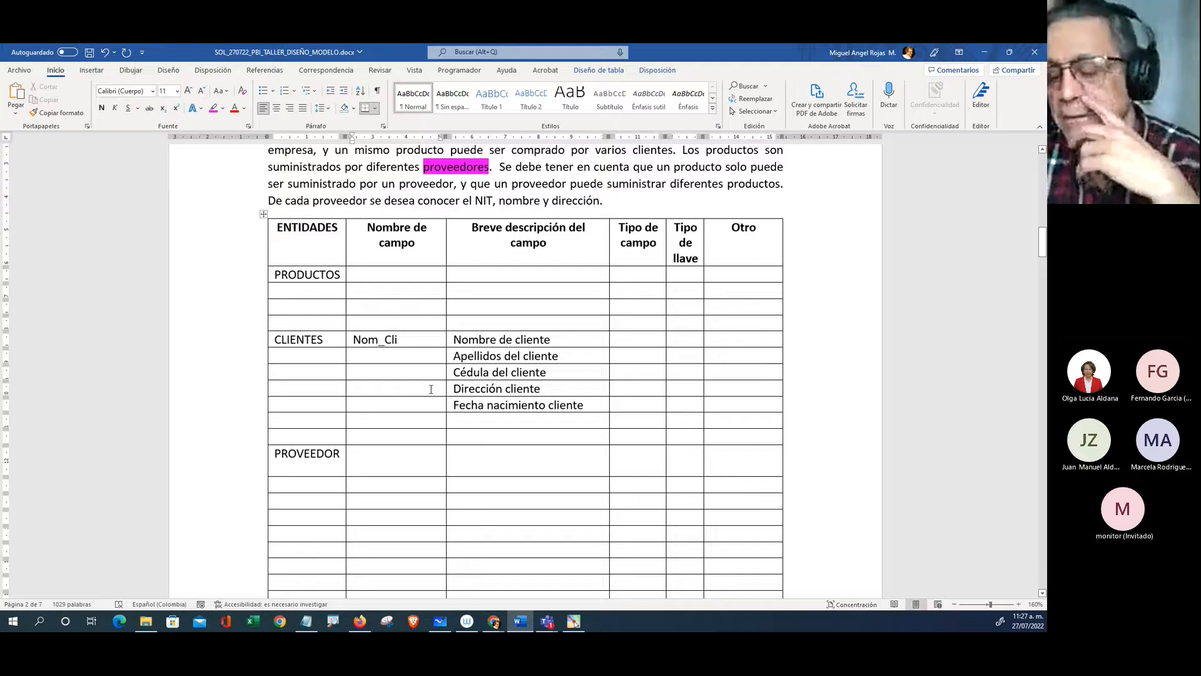
{"action": "left_click", "coordinate": [384, 358]}
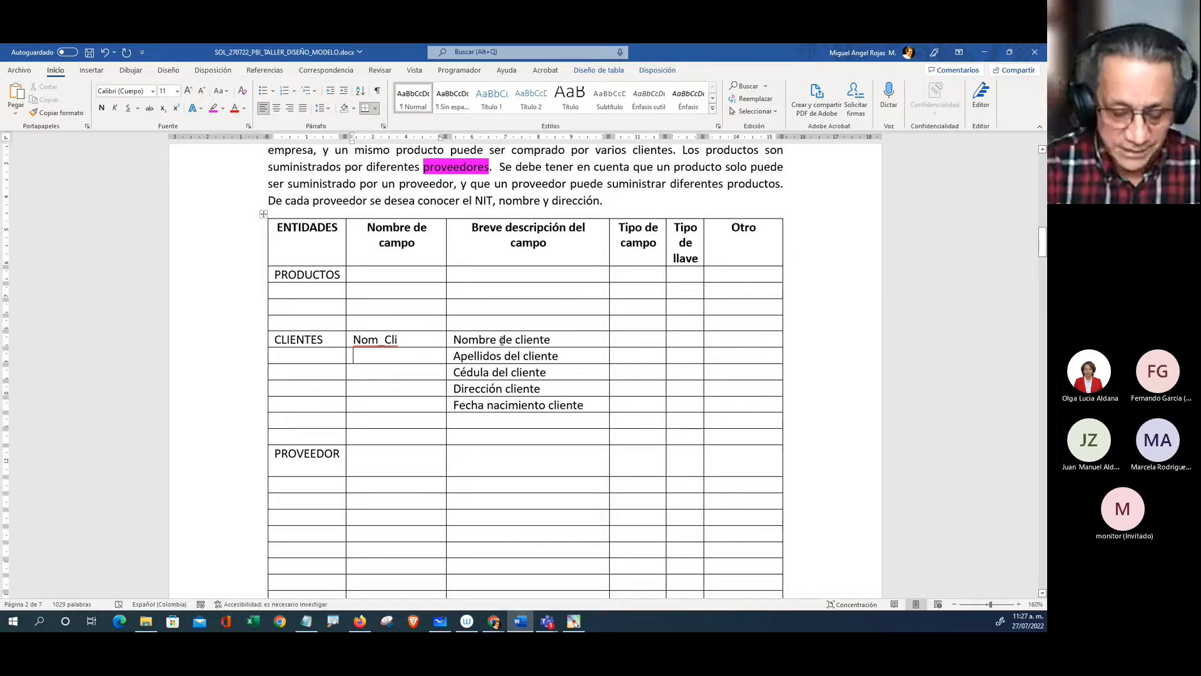
Step: Enter the field names Ape_cli for the client's surnames and Ced_Cli for the client's cédula in the CLIENTES rows
{"action": "type", "text": "Ape_"}
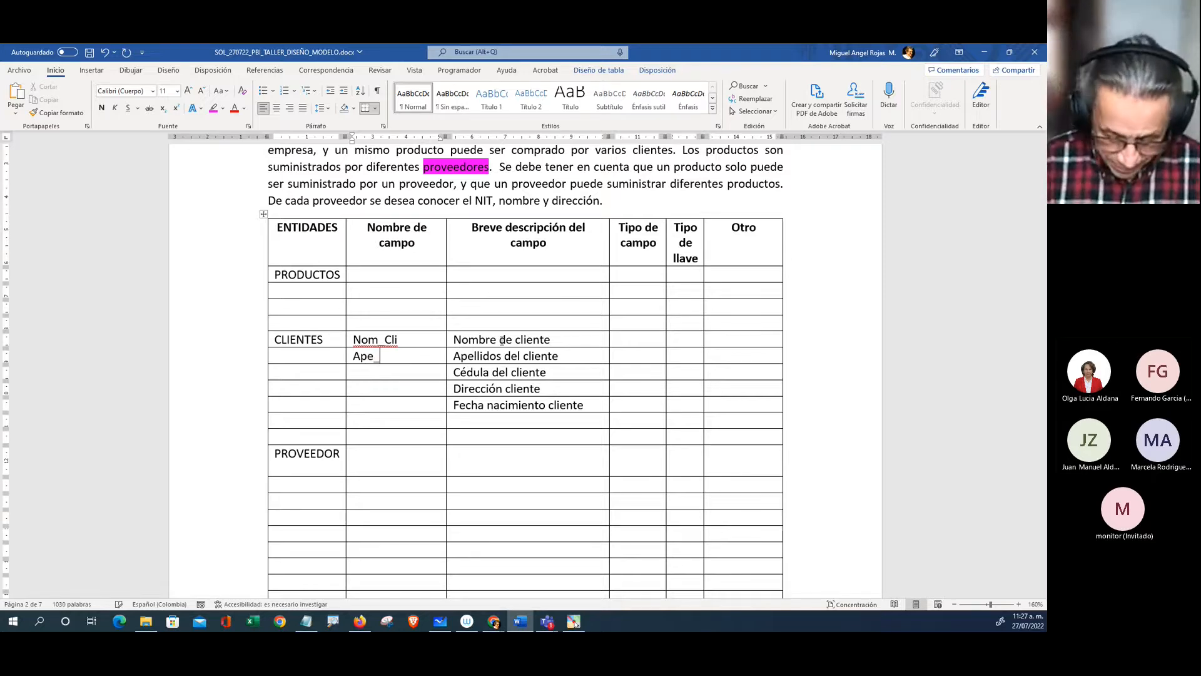
{"action": "type", "text": "cli"}
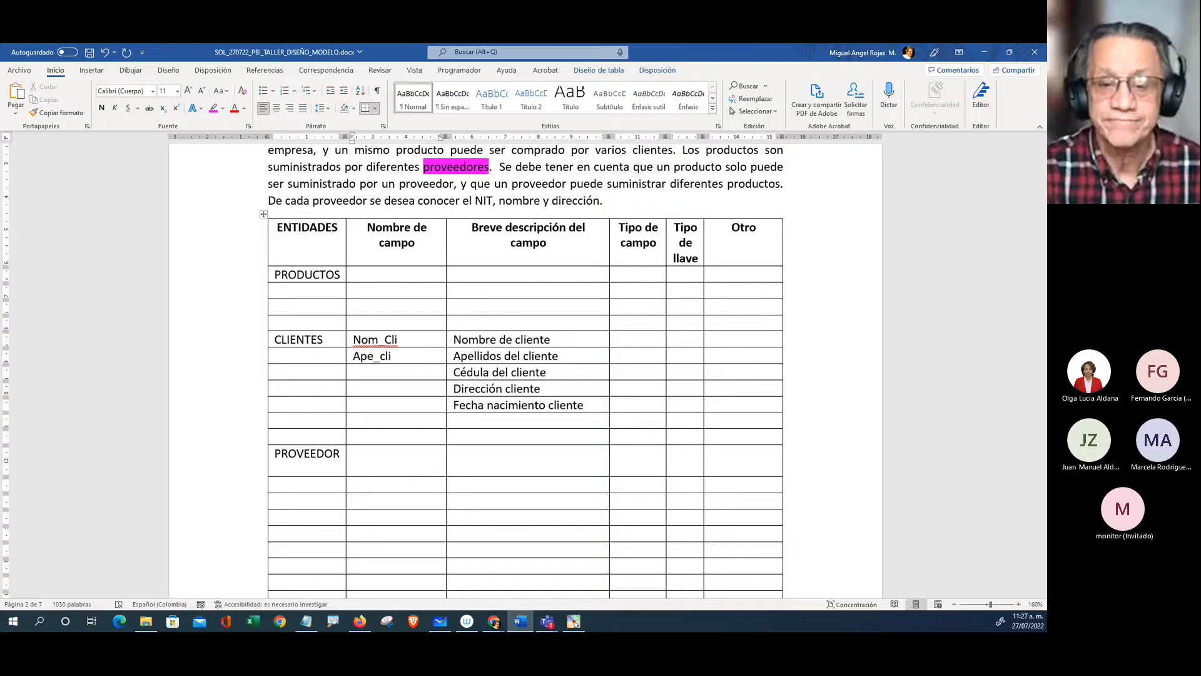
{"action": "left_click", "coordinate": [412, 379]}
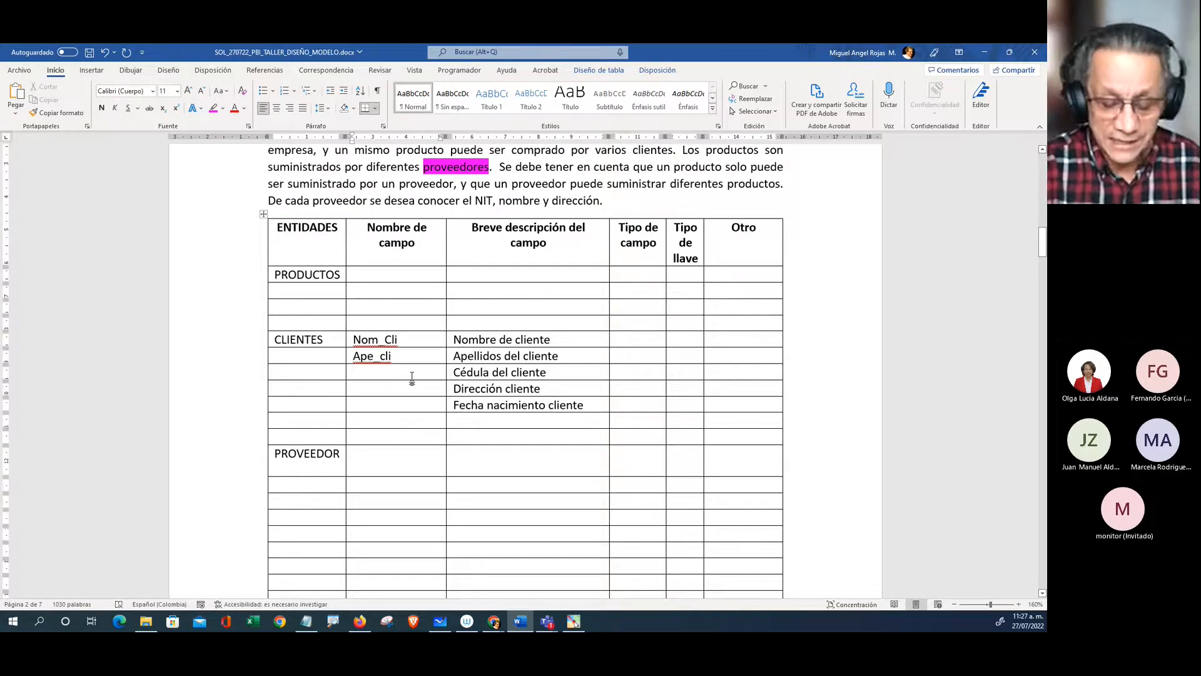
{"action": "type", "text": "Ced"}
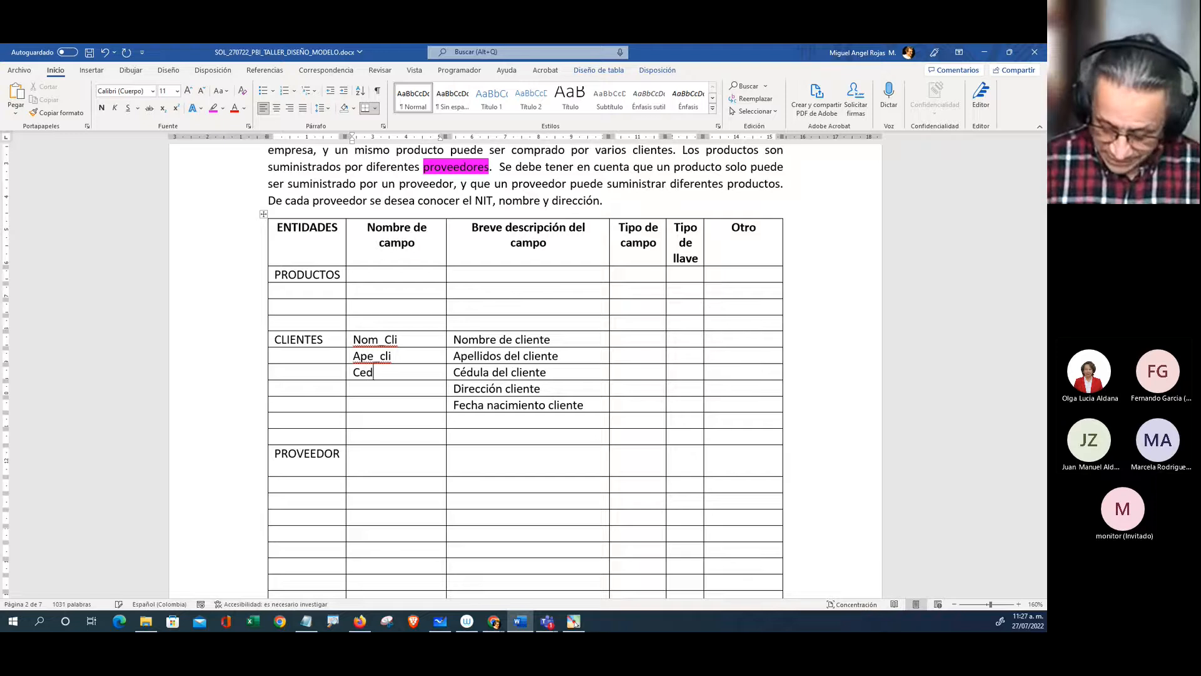
{"action": "type", "text": "_Cli"}
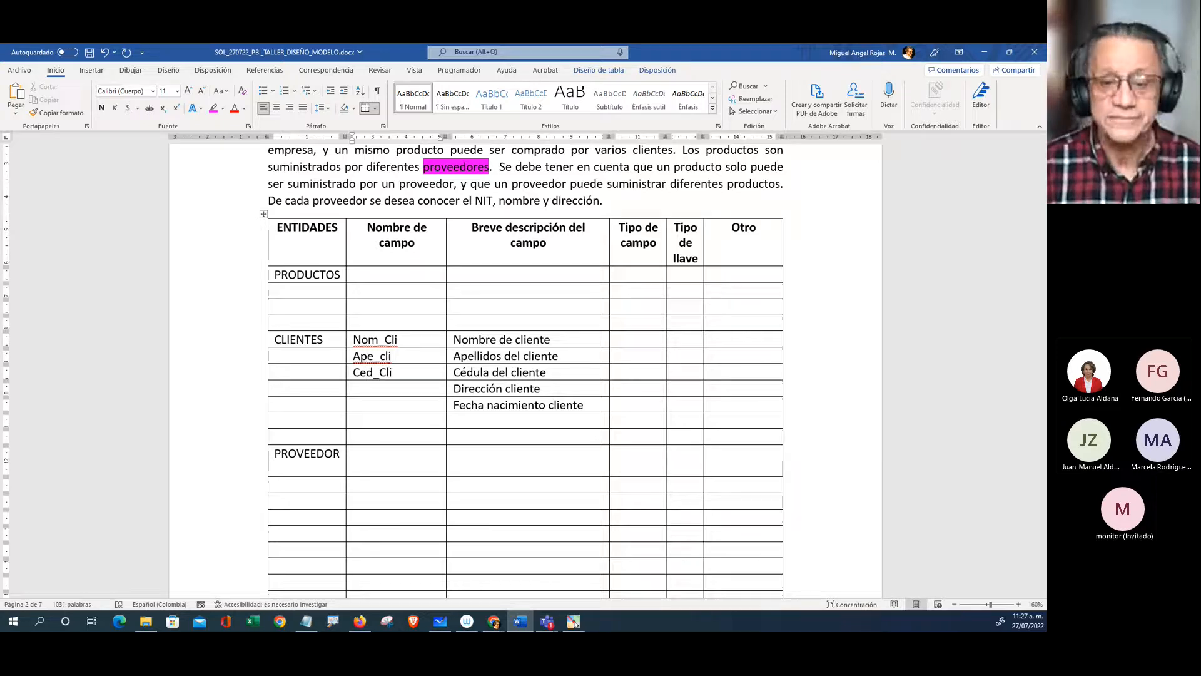
Step: Enter Dir_Cli as the field name for the client's address, with a capital C in the suffix
{"action": "left_click", "coordinate": [370, 386]}
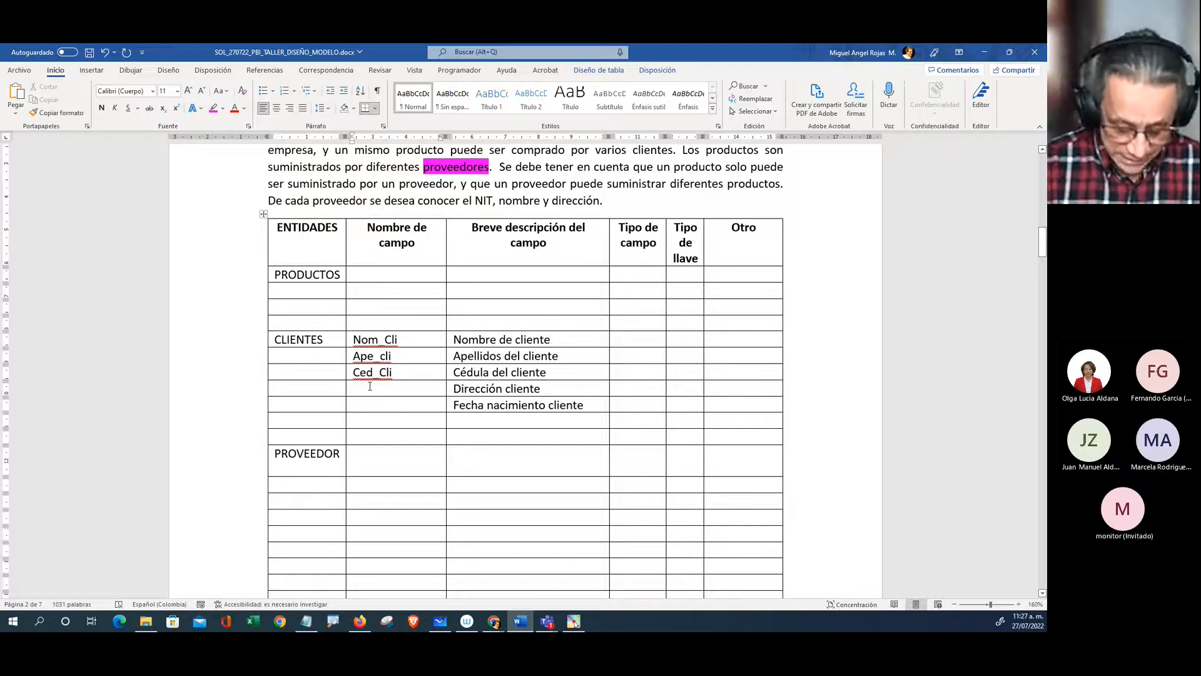
{"action": "type", "text": "Dir"}
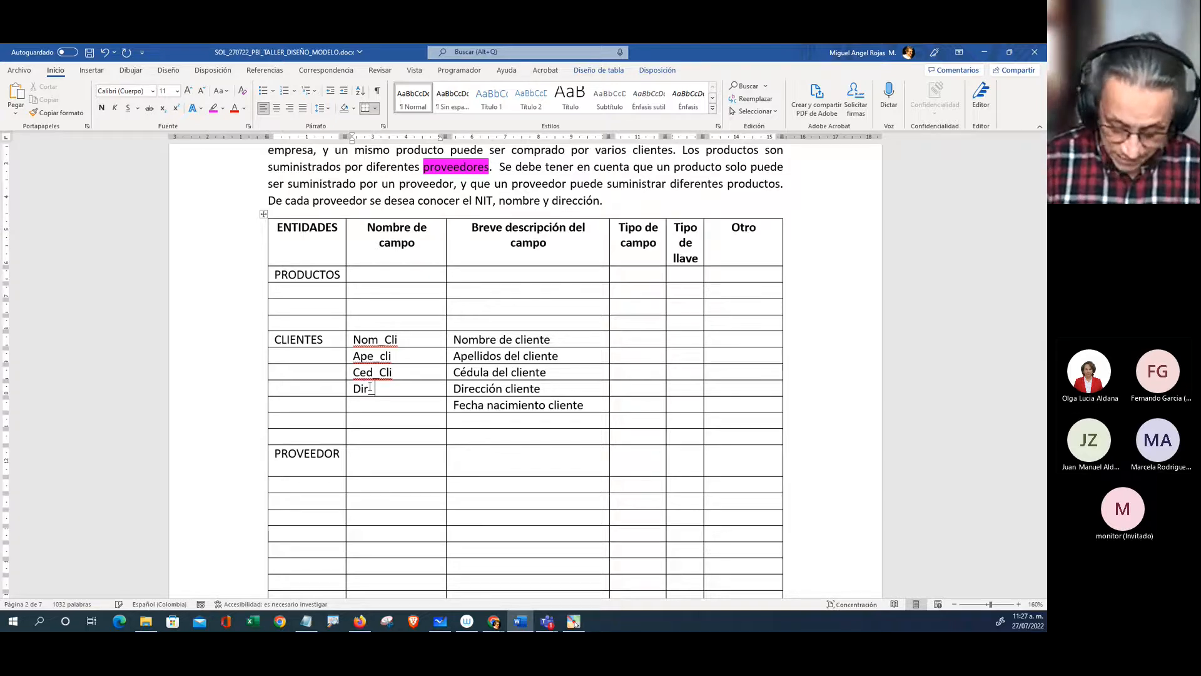
{"action": "type", "text": "_cli"}
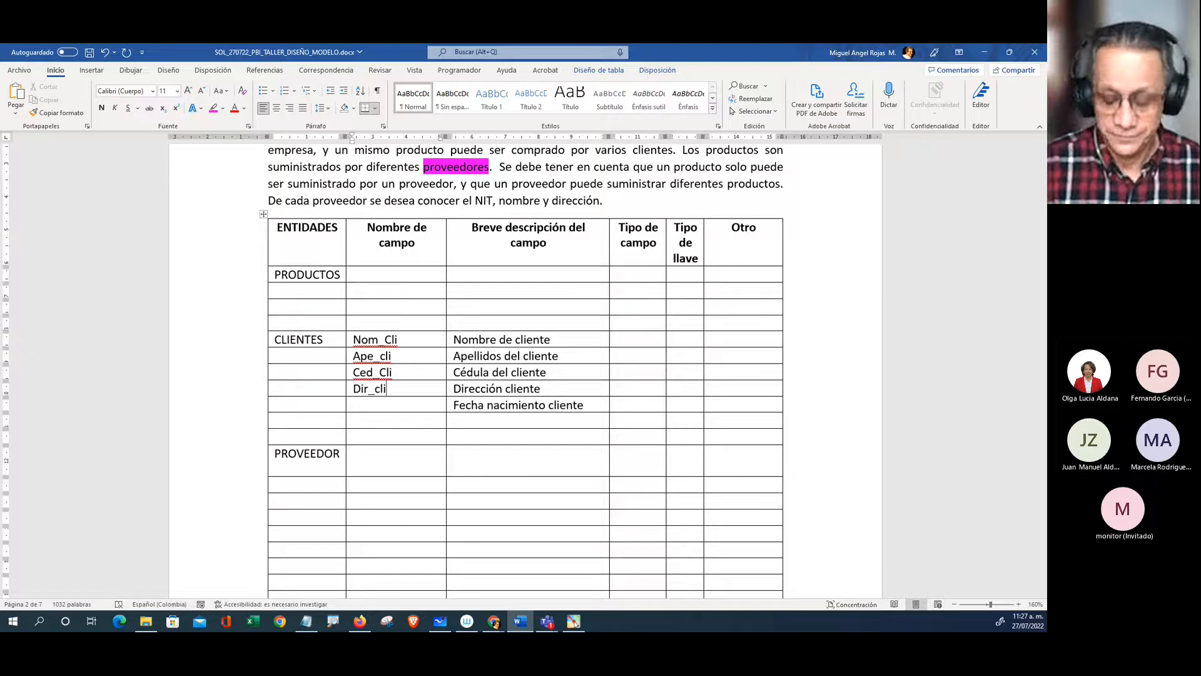
{"action": "key", "text": "BackSpace"}
{"action": "key", "text": "BackSpace"}
{"action": "type", "text": "Cli"}
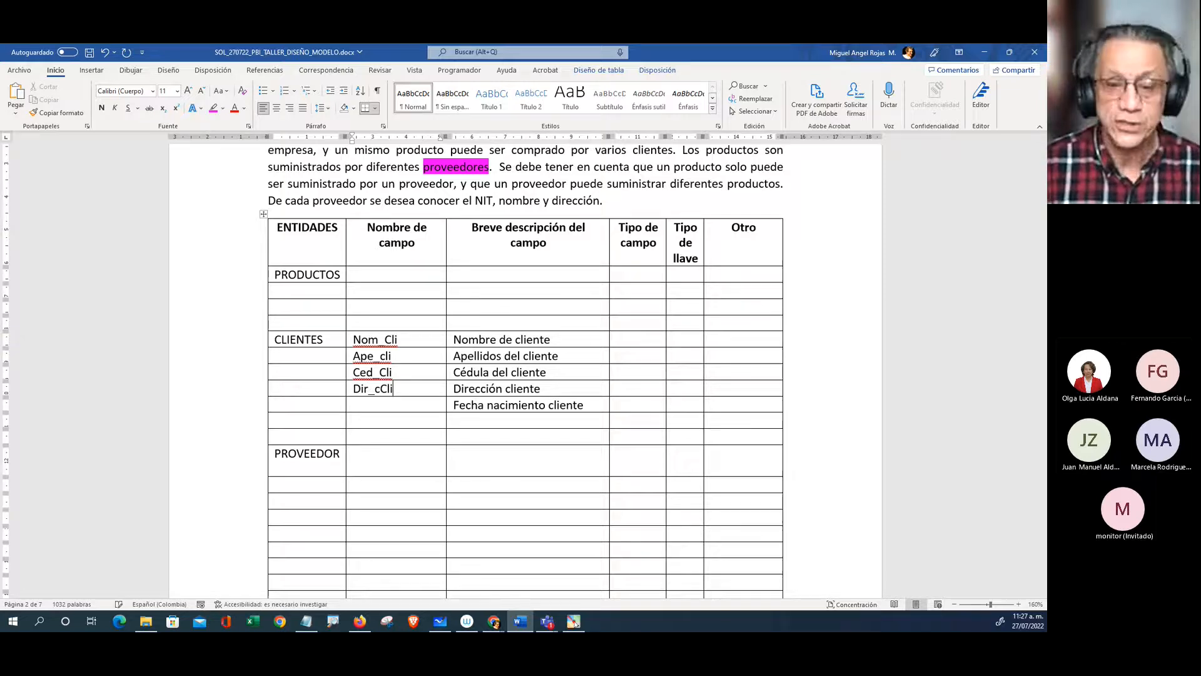
{"action": "key", "text": "BackSpace"}
{"action": "key", "text": "BackSpace"}
{"action": "key", "text": "BackSpace"}
{"action": "key", "text": "BackSpace"}
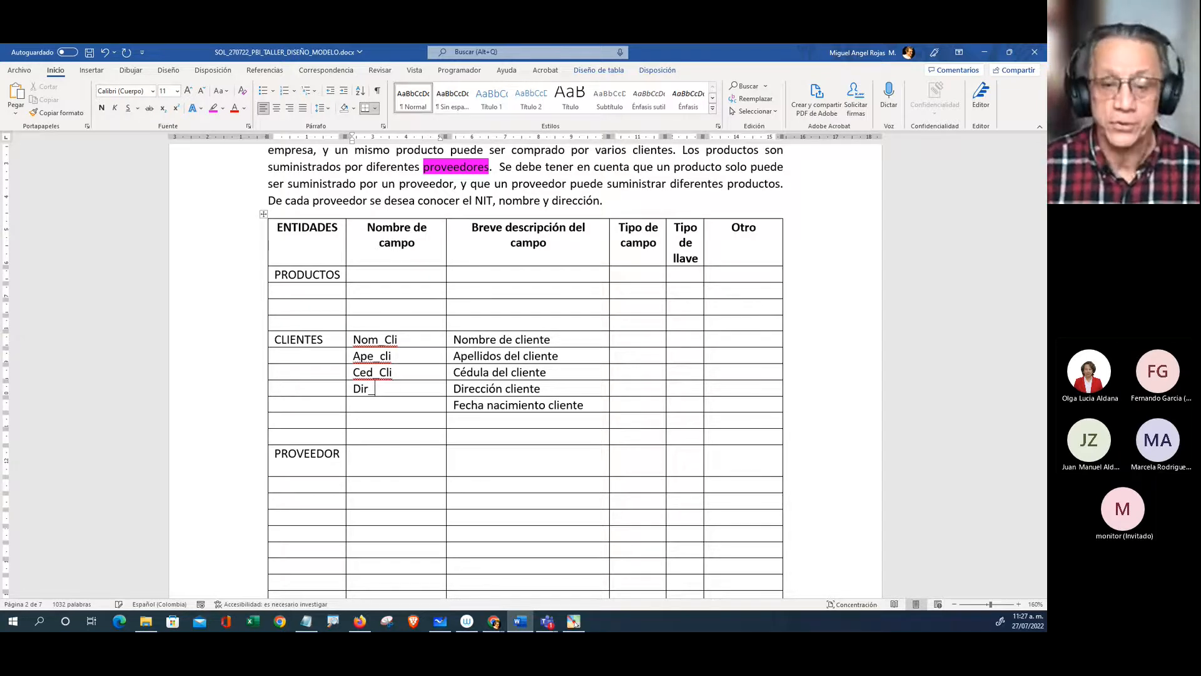
{"action": "type", "text": "Cli"}
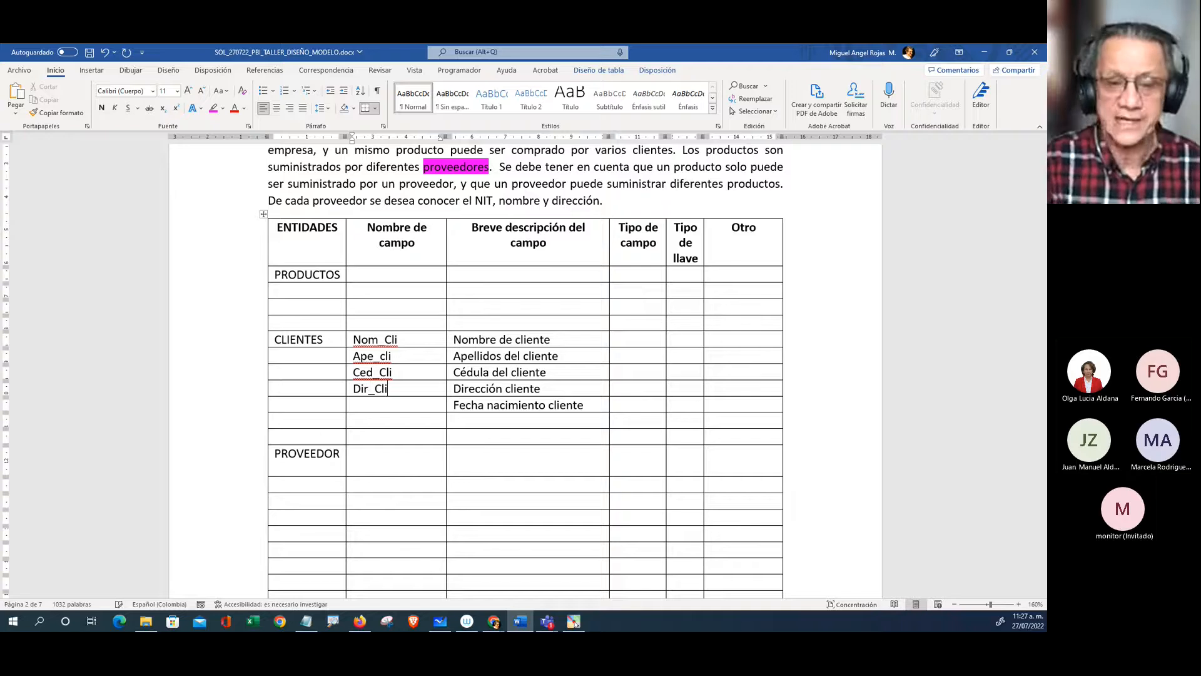
Step: Enter Fnac_Cli as the field name in the CLIENTES row for the birth date
{"action": "left_click", "coordinate": [373, 406]}
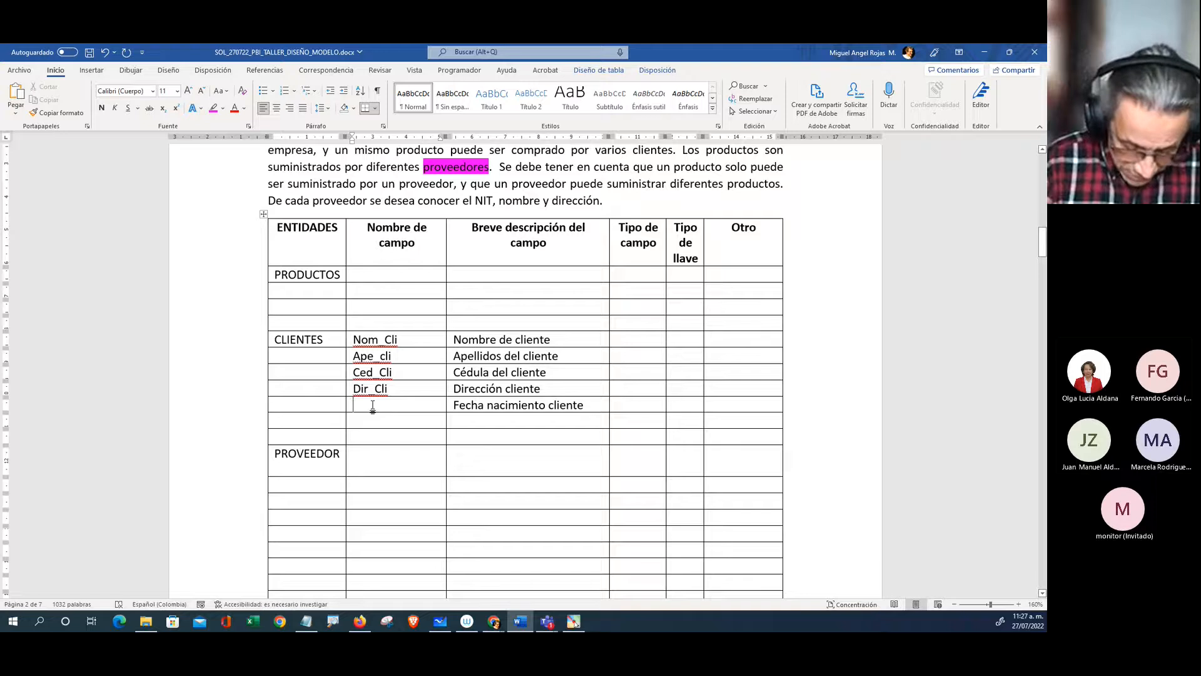
{"action": "type", "text": "Fnac_"}
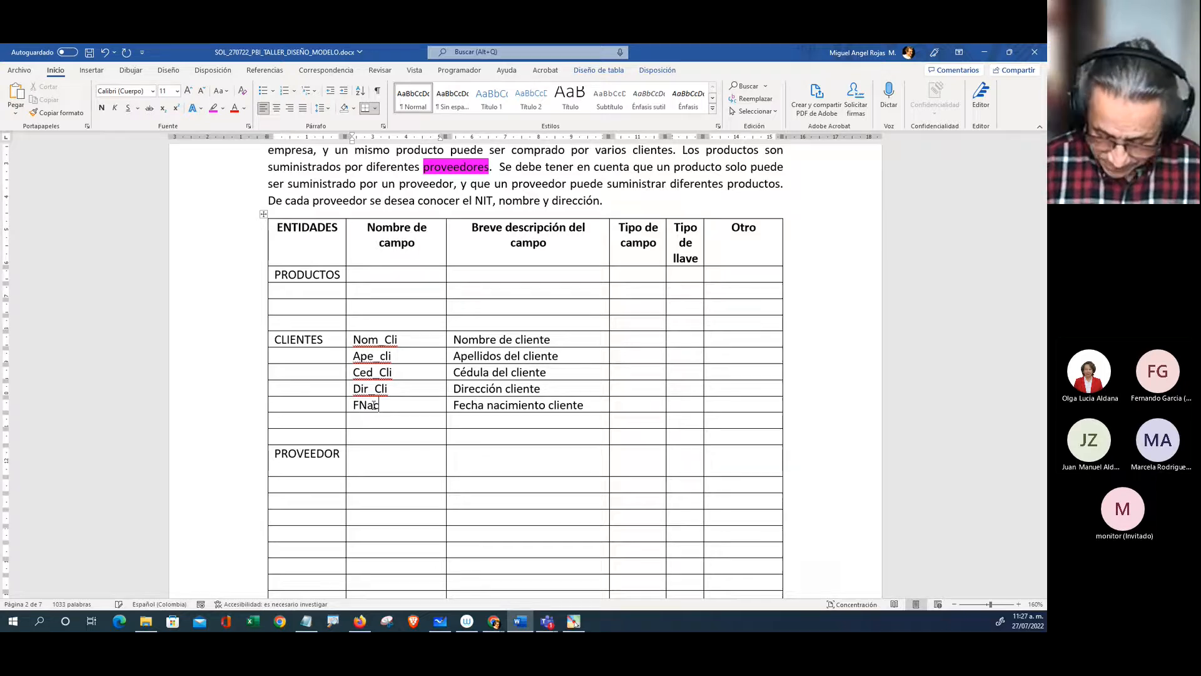
{"action": "type", "text": "Cli"}
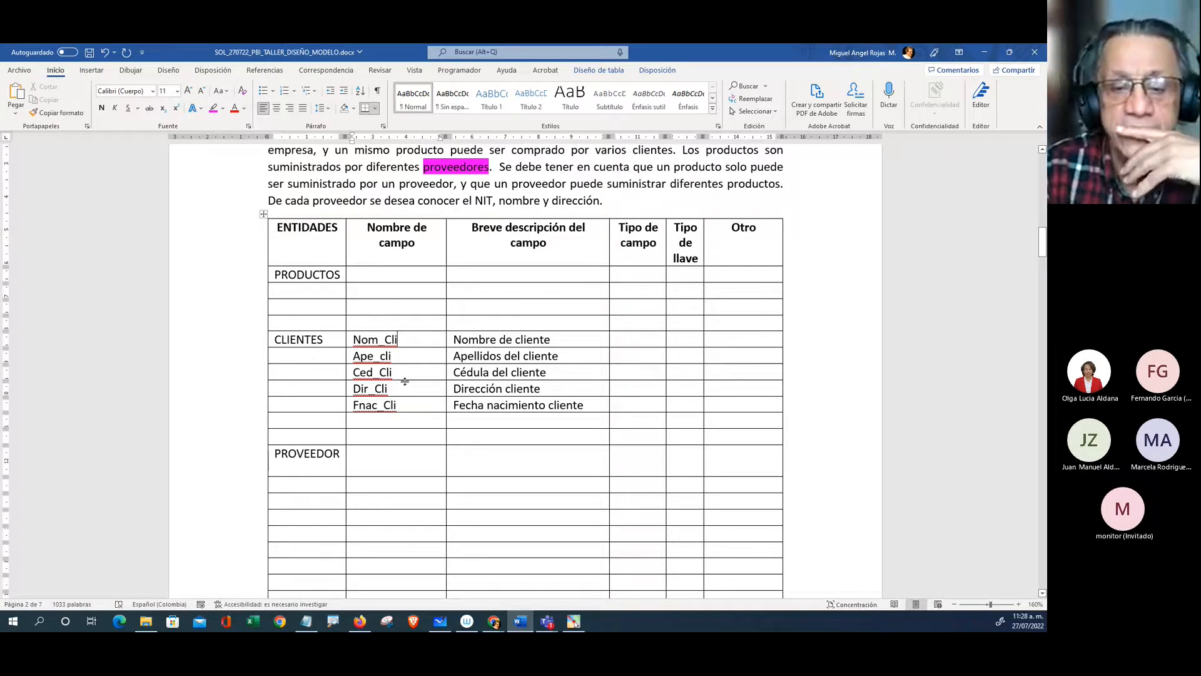
{"action": "left_click", "coordinate": [409, 345]}
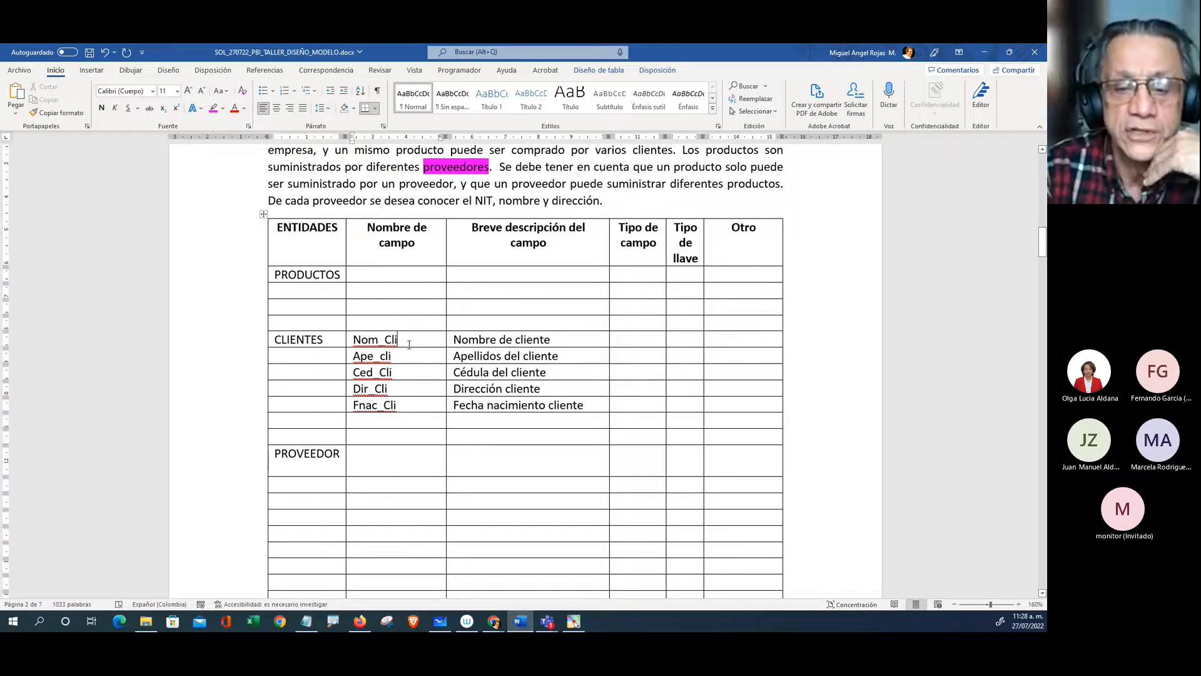
{"action": "left_click", "coordinate": [383, 277]}
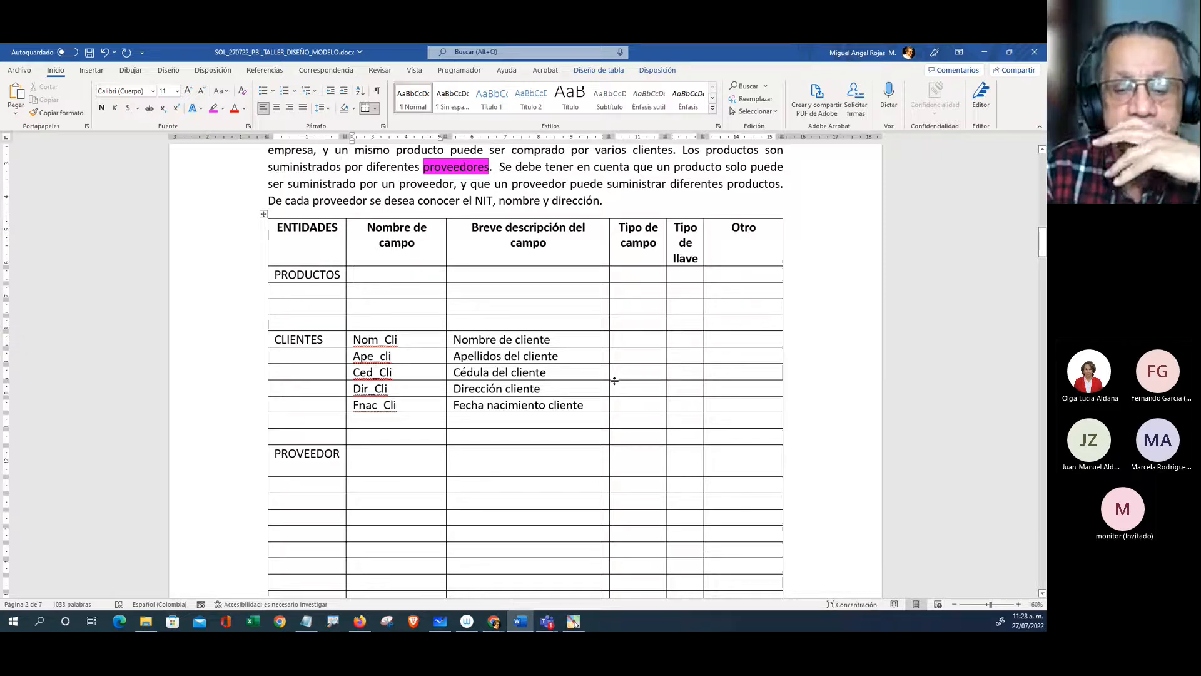
Step: Set the field type of Nom_Cli to Texto, capitalized, in the CLIENTES section
{"action": "scroll", "coordinate": [572, 372], "scroll_direction": "up", "scroll_amount": 1}
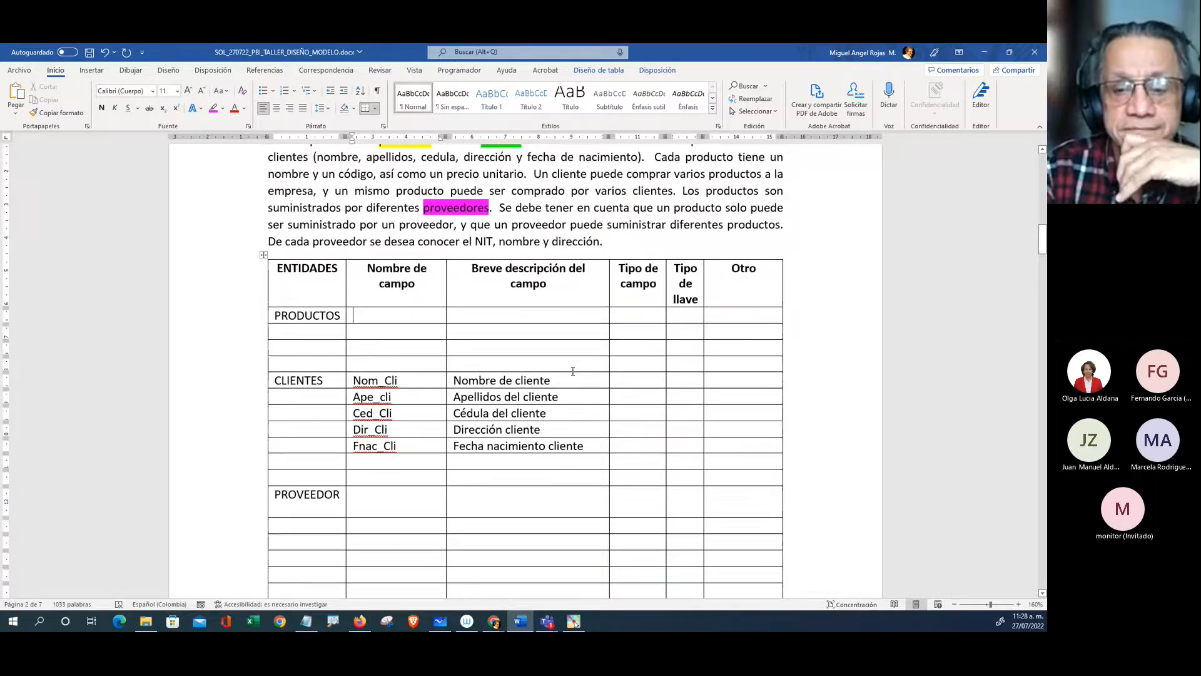
{"action": "scroll", "coordinate": [572, 371], "scroll_direction": "up", "scroll_amount": 2}
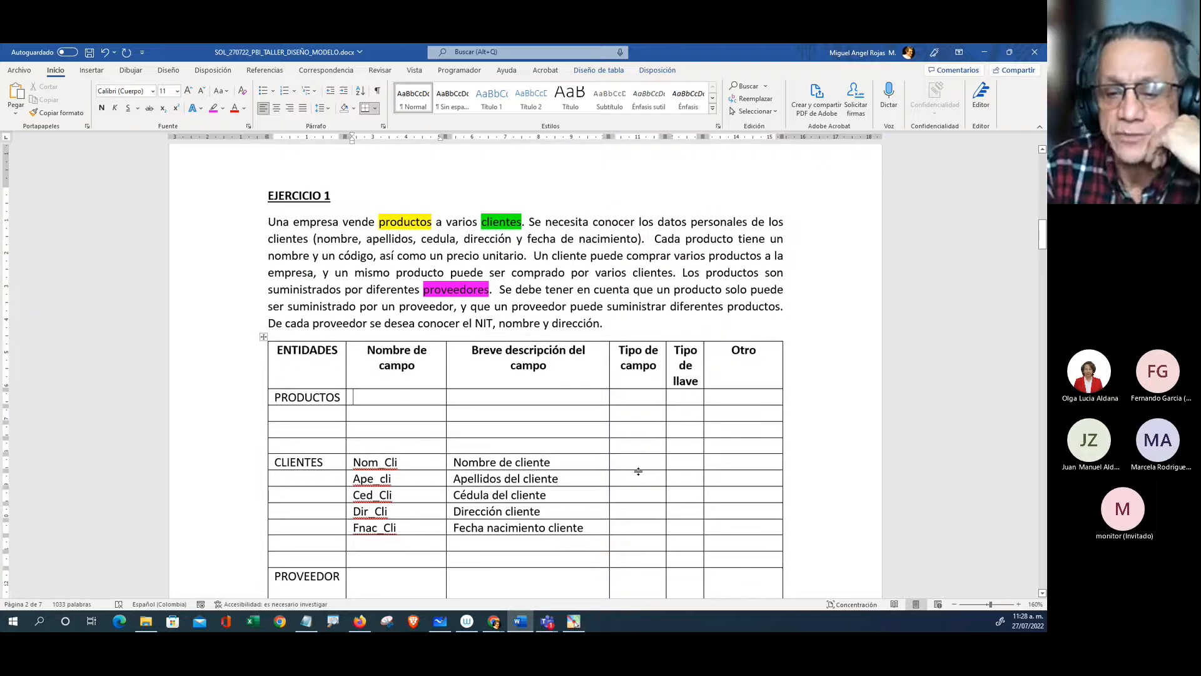
{"action": "left_click", "coordinate": [654, 462]}
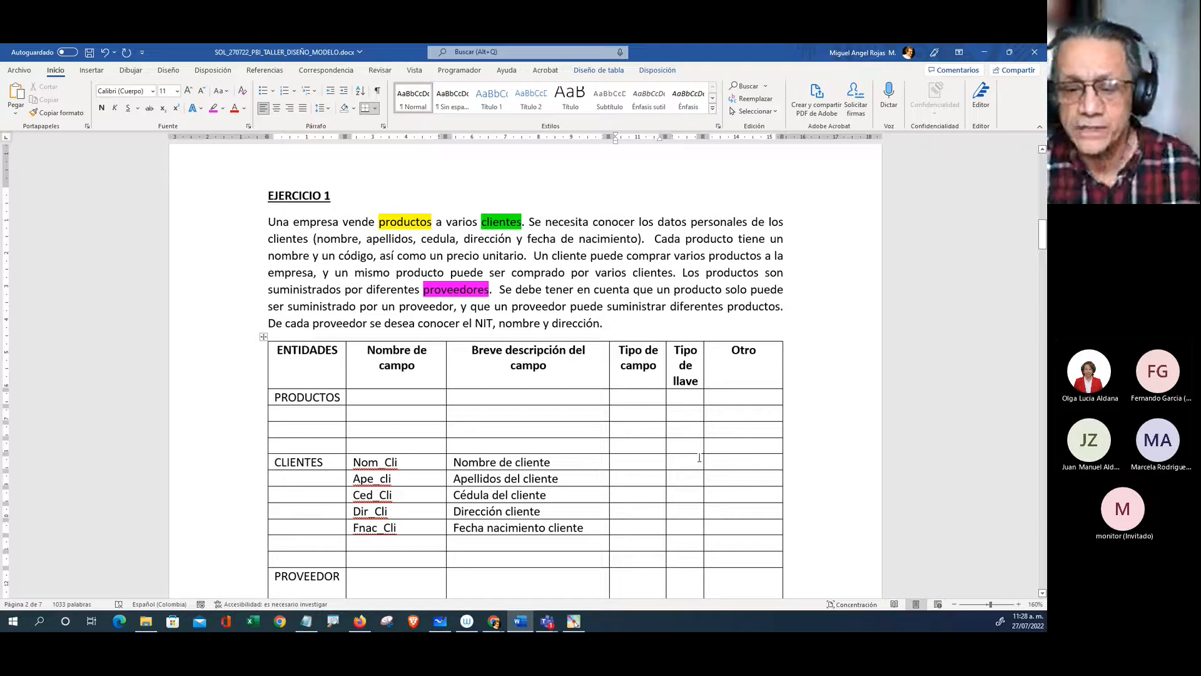
{"action": "scroll", "coordinate": [699, 458], "scroll_direction": "down", "scroll_amount": 2}
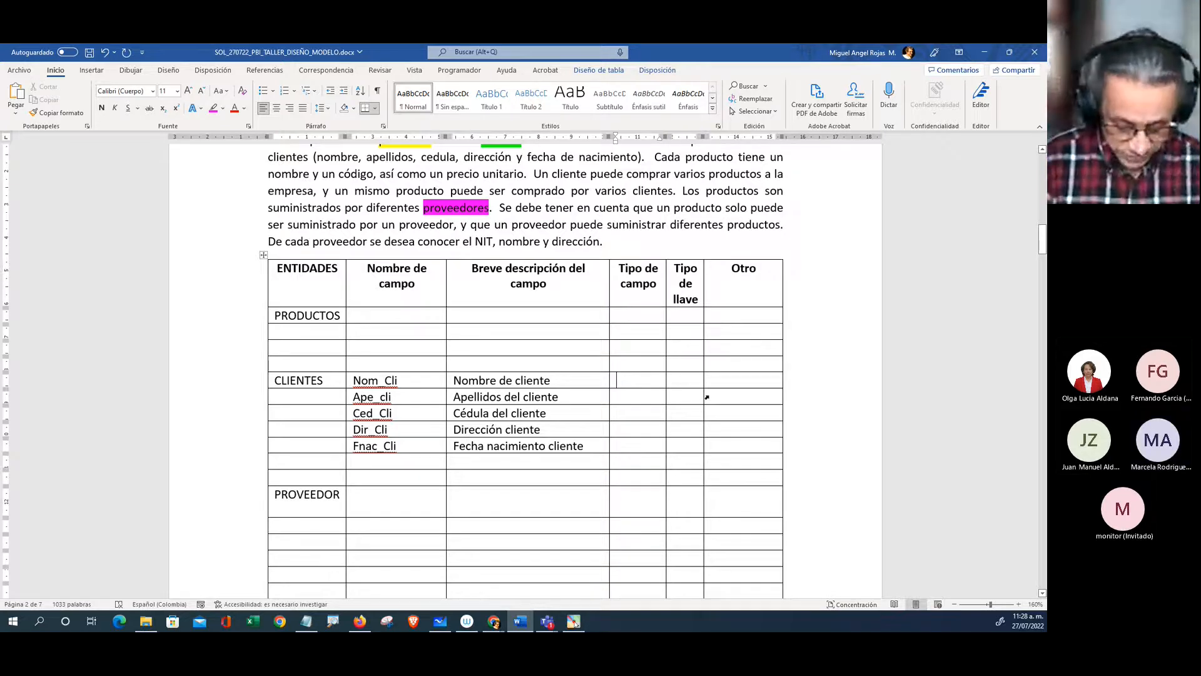
{"action": "type", "text": "texto"}
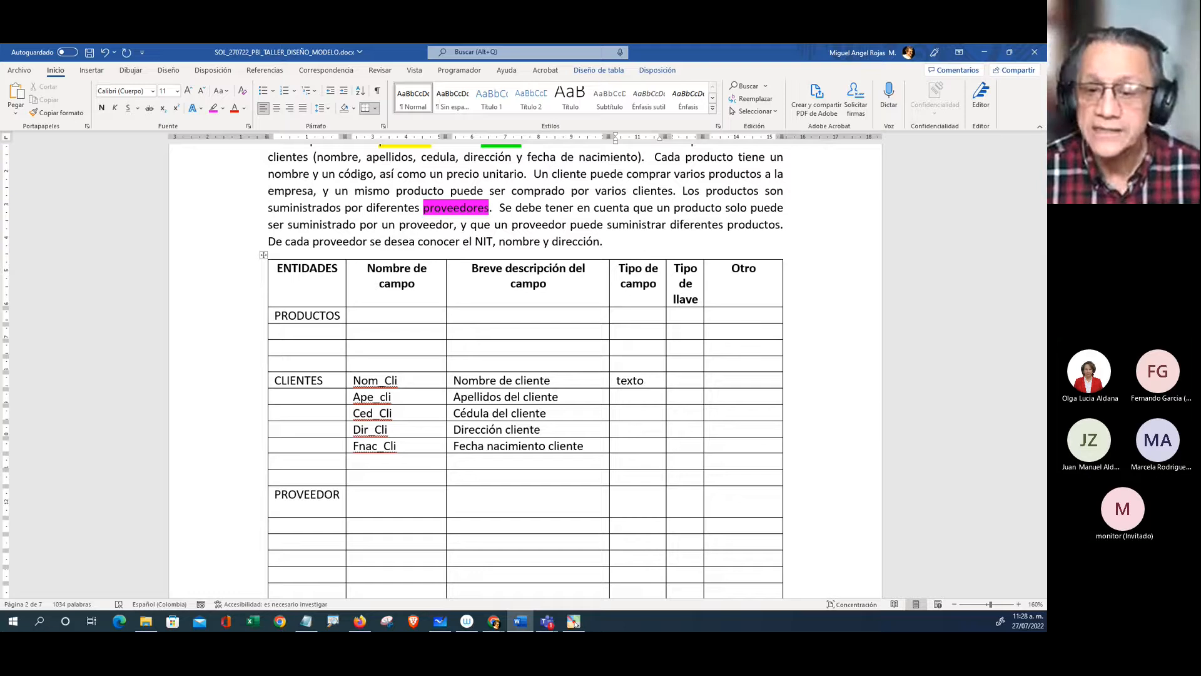
{"action": "key", "text": "Return"}
{"action": "key", "text": "BackSpace"}
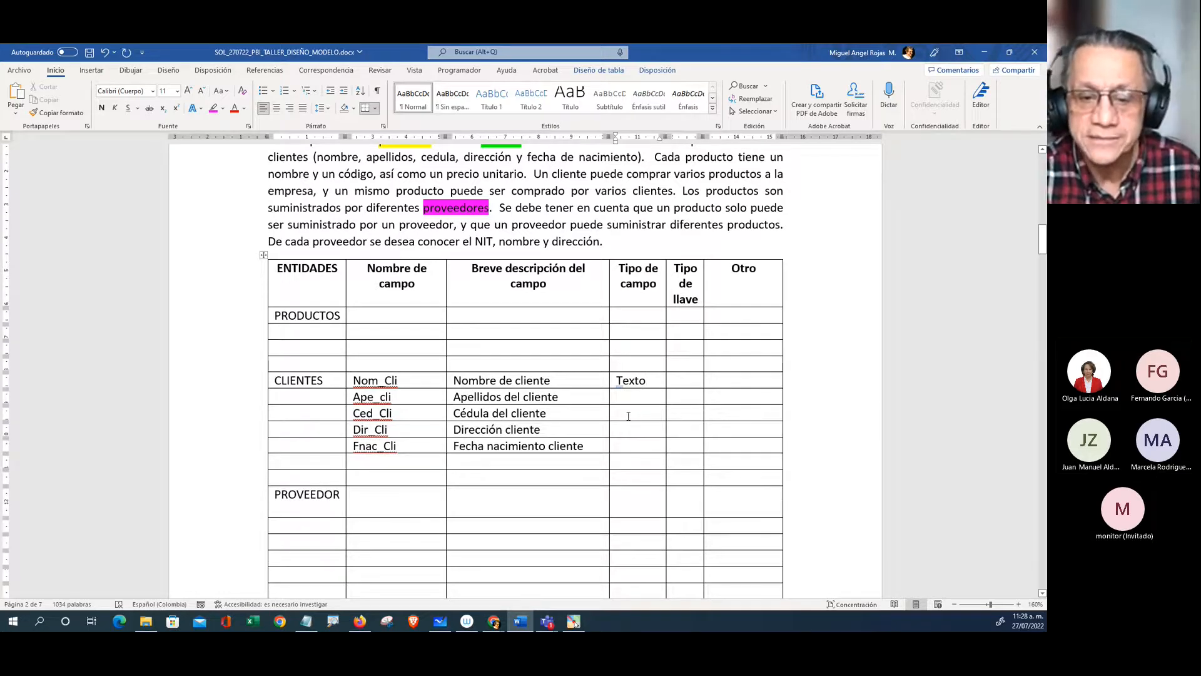
Step: Copy the Texto field type into the rows for Ape_cli, Ced_Cli and Dir_Cli
{"action": "left_click", "coordinate": [625, 447]}
{"action": "left_click_drag", "start_coordinate": [655, 381], "coordinate": [621, 431]}
{"action": "type", "text": "Texto Texto Texto"}
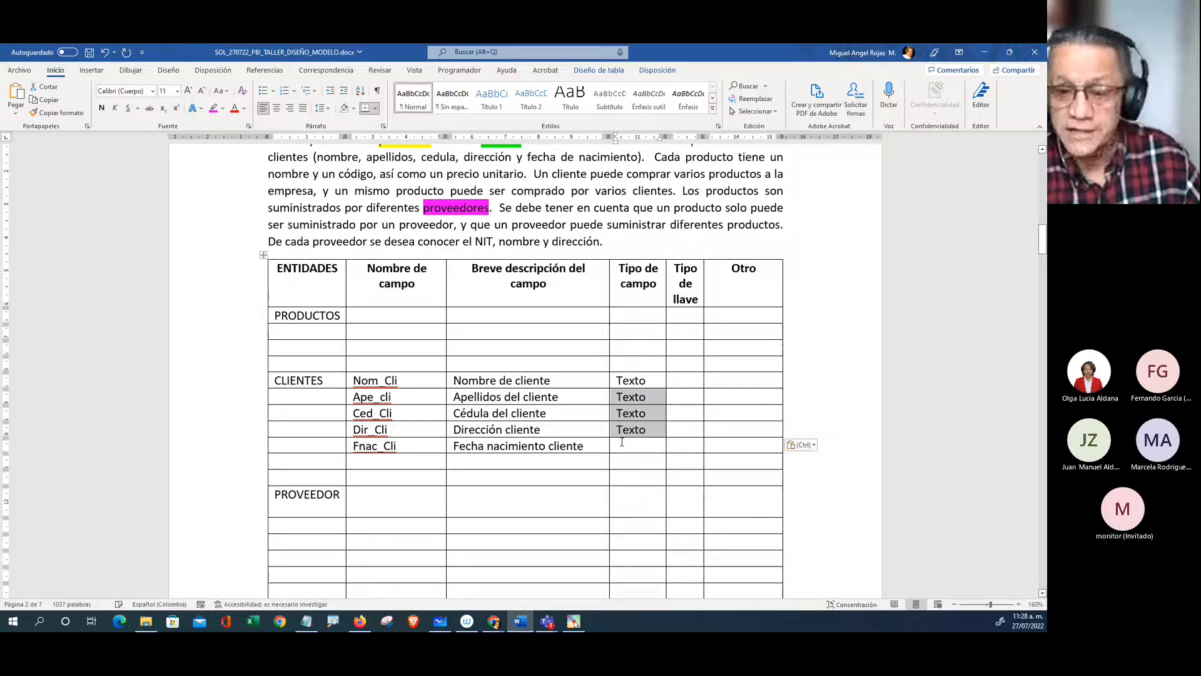
Step: Set the field type of Fnac_Cli to Fecha, with a capital F
{"action": "left_click", "coordinate": [634, 445]}
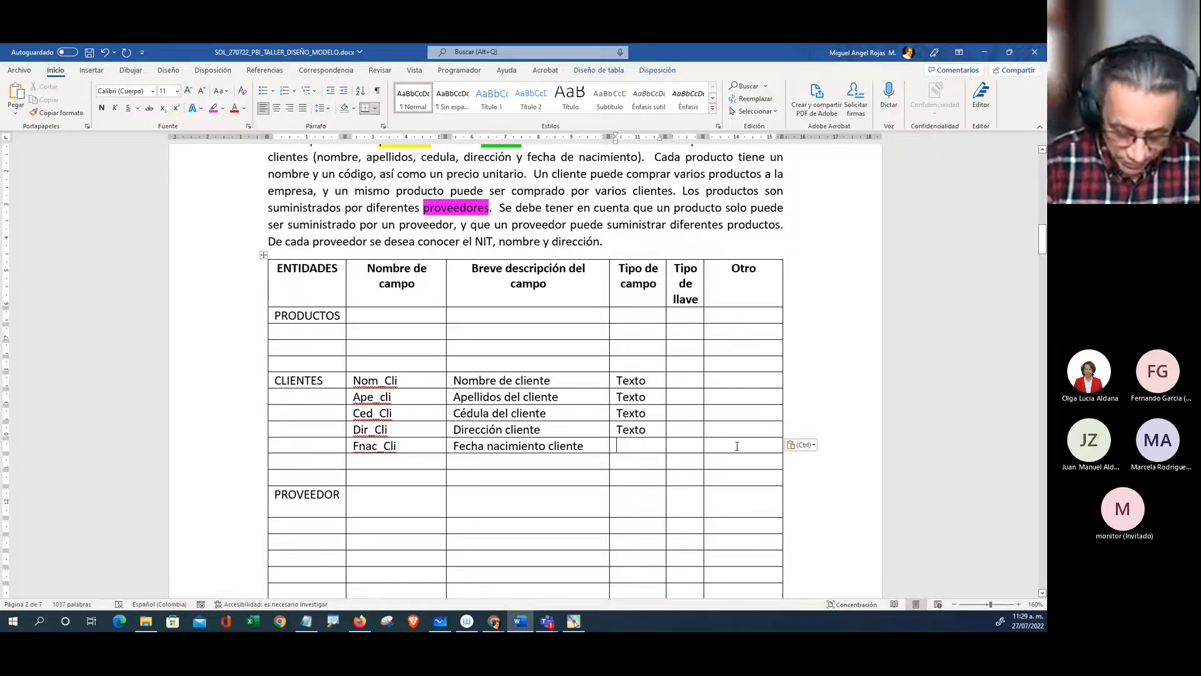
{"action": "type", "text": "fecha"}
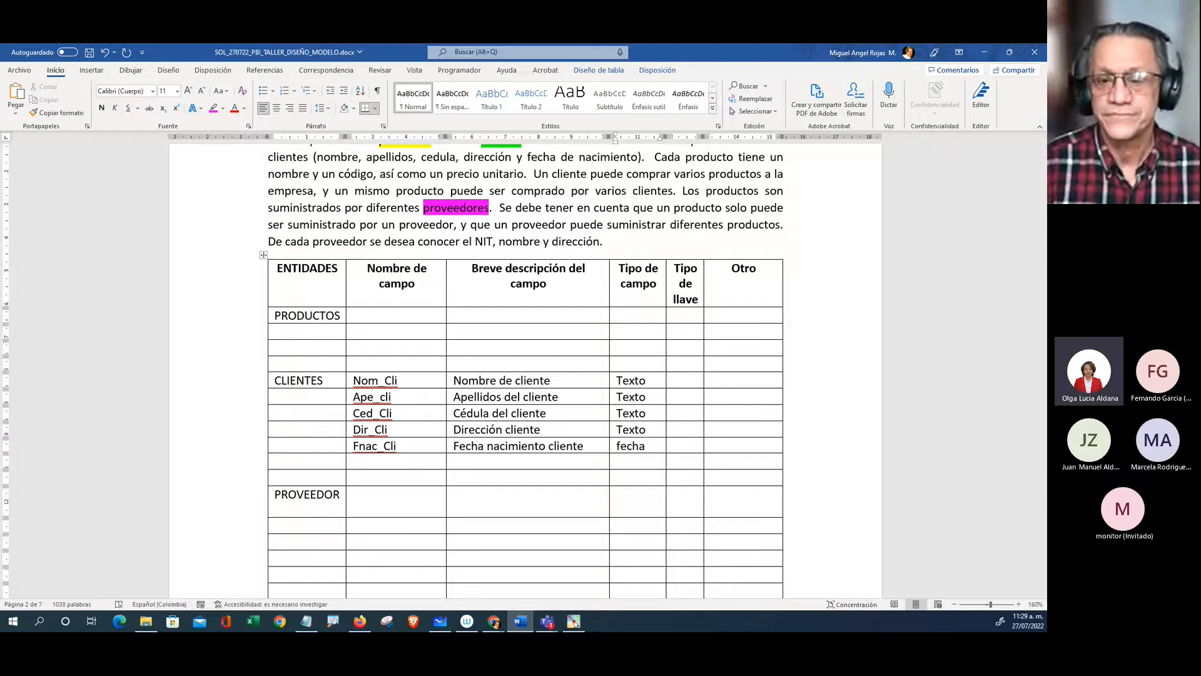
{"action": "key", "text": "Home"}
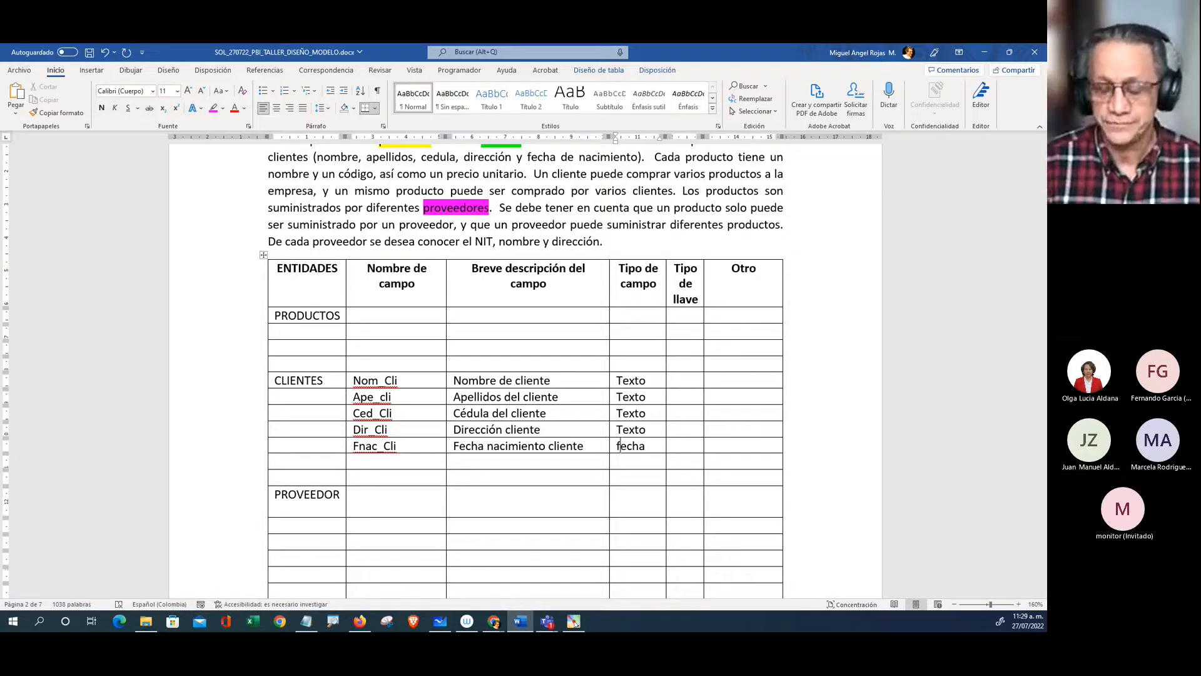
{"action": "key", "text": "Delete"}
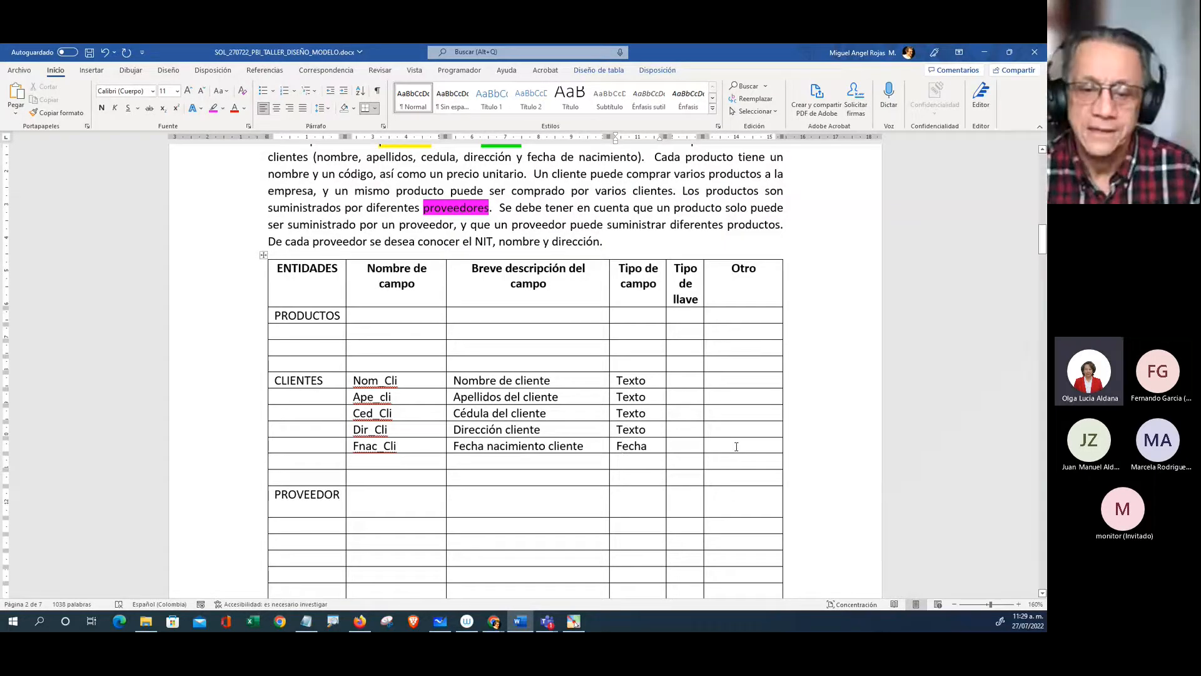
Step: Mark Ced_Cli as the primary key of CLIENTES by entering PK as its key type
{"action": "left_click", "coordinate": [678, 417]}
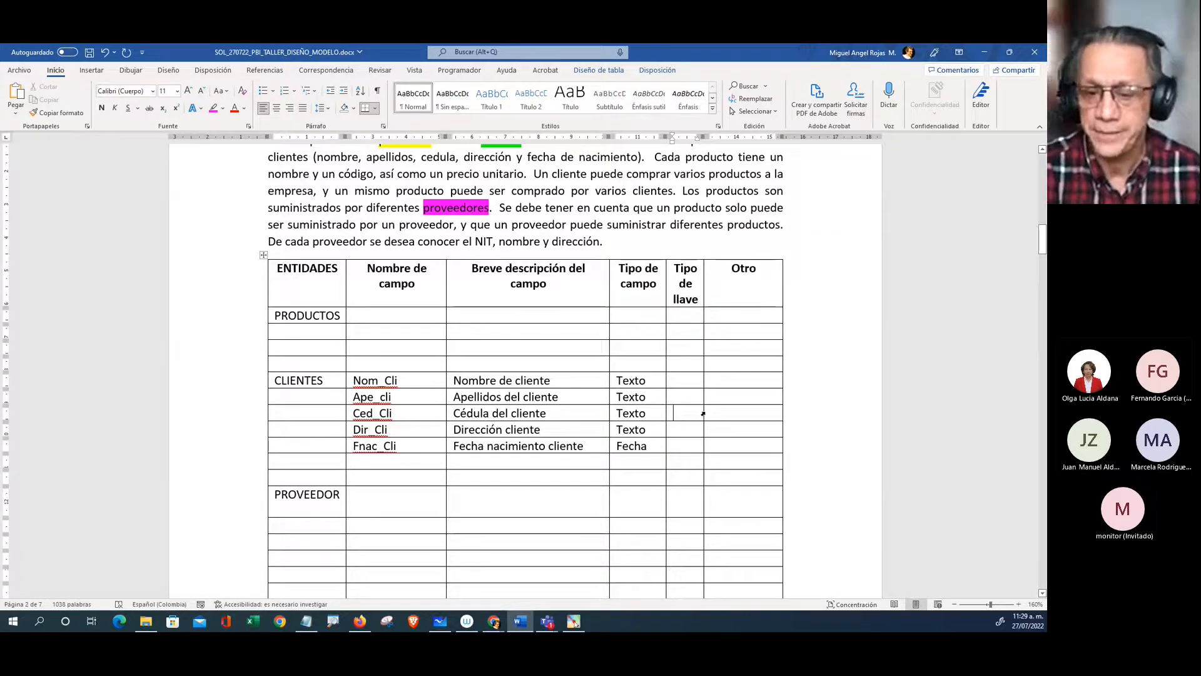
{"action": "type", "text": "P"}
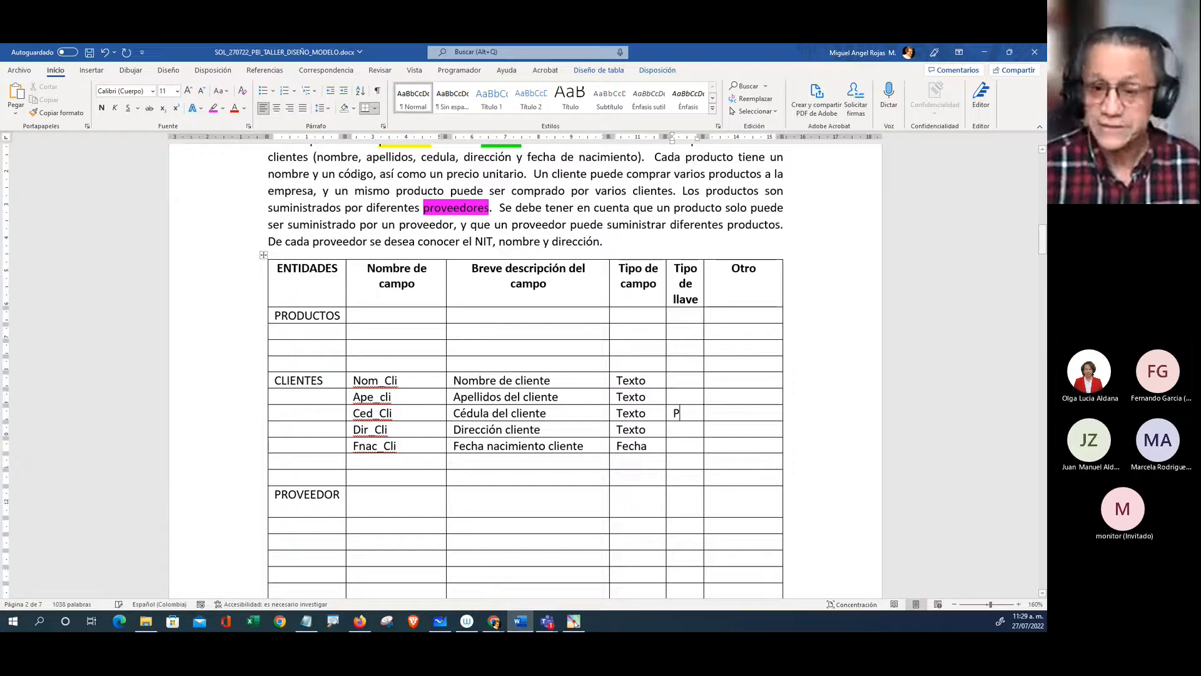
{"action": "type", "text": "K"}
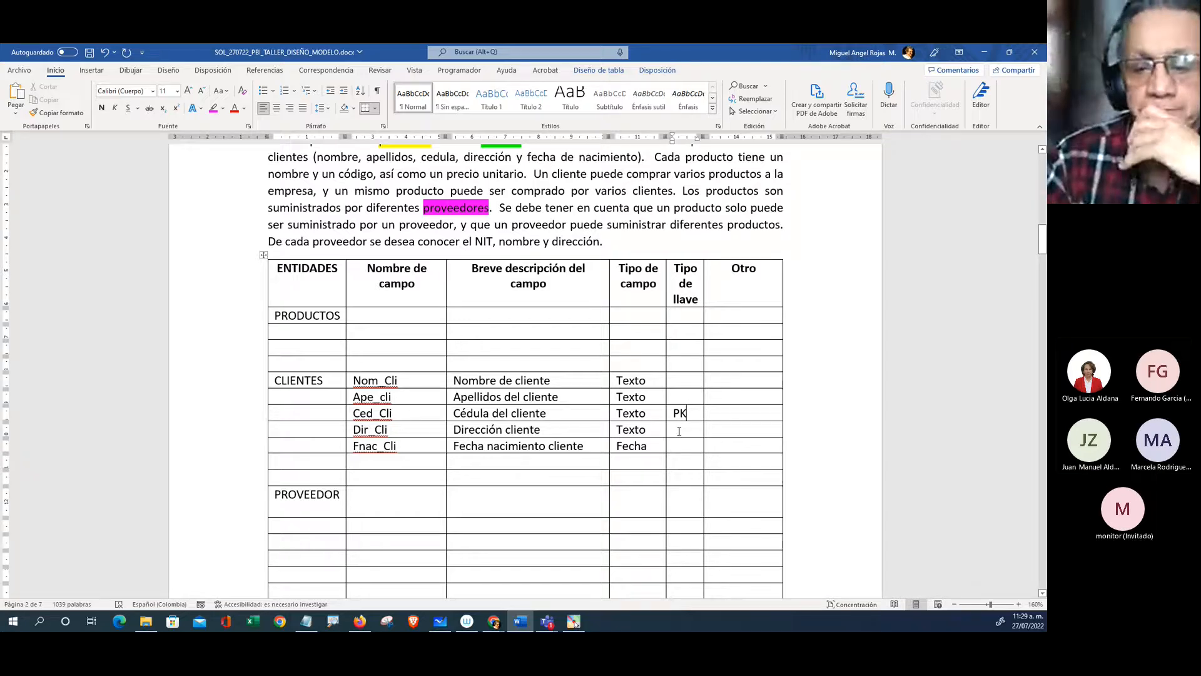
{"action": "left_click", "coordinate": [735, 412]}
Step: Color the sentence "Cada producto tiene un nombre y un código, así como un precio unitario." red in the exercise statement
{"action": "scroll", "coordinate": [735, 413], "scroll_direction": "up", "scroll_amount": 3}
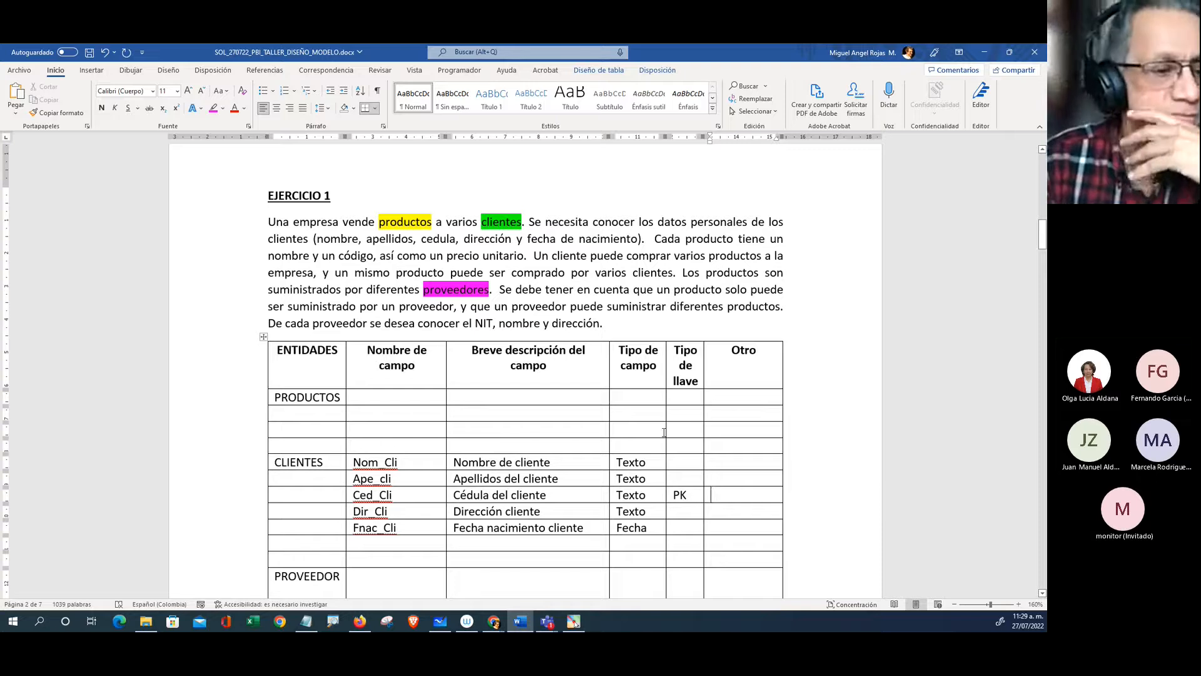
{"action": "left_click", "coordinate": [658, 235]}
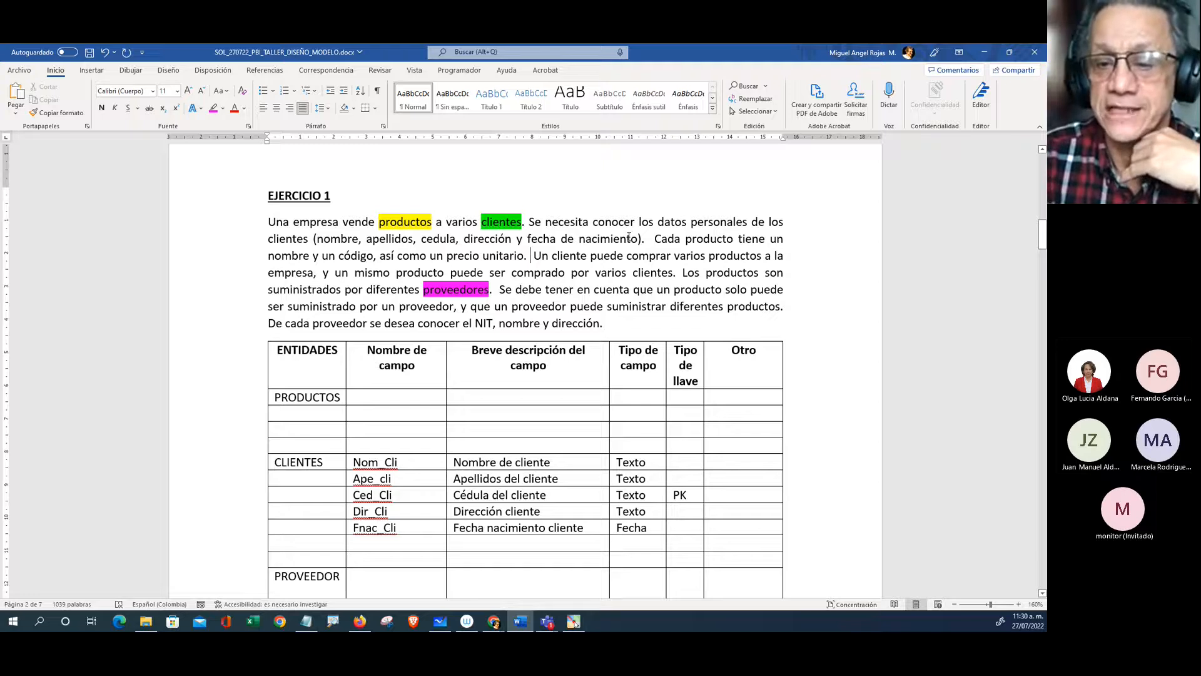
{"action": "left_click", "coordinate": [536, 257], "text": "shift"}
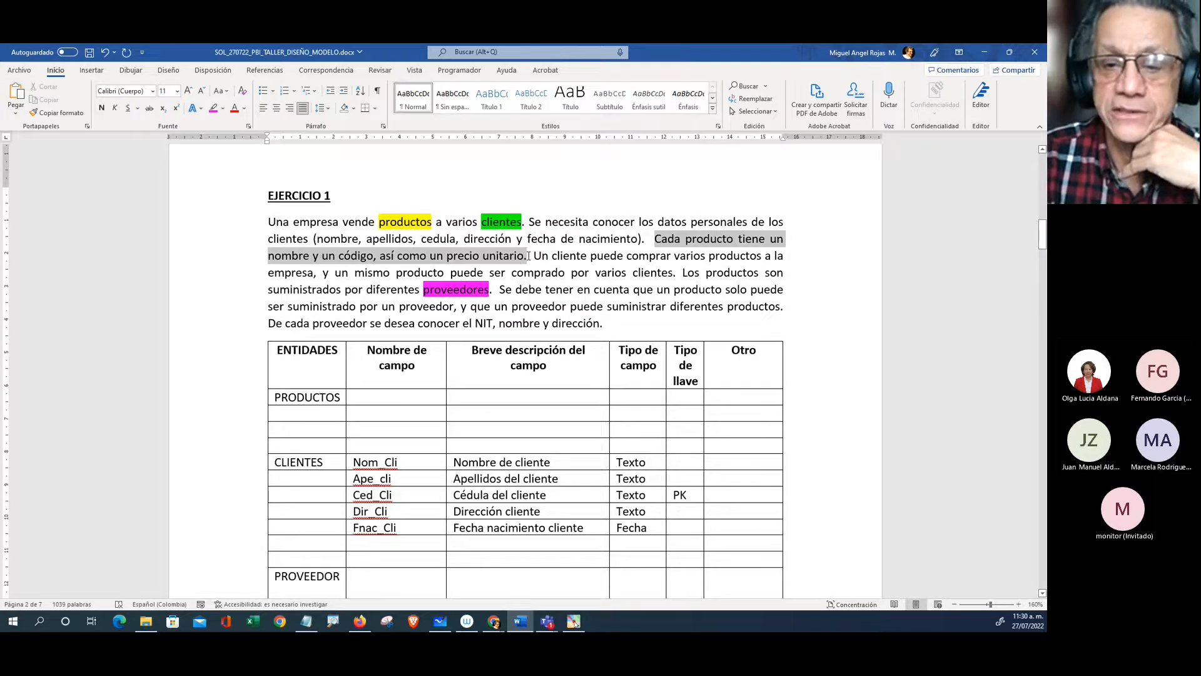
{"action": "left_click", "coordinate": [234, 108]}
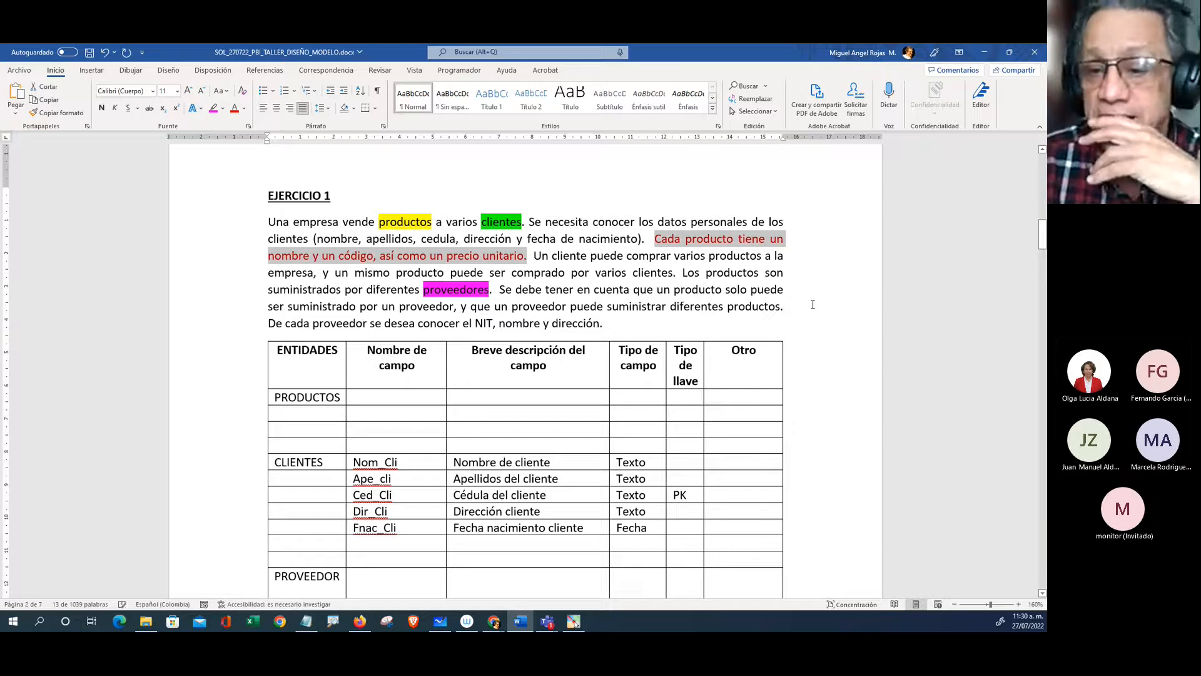
{"action": "left_click", "coordinate": [825, 287]}
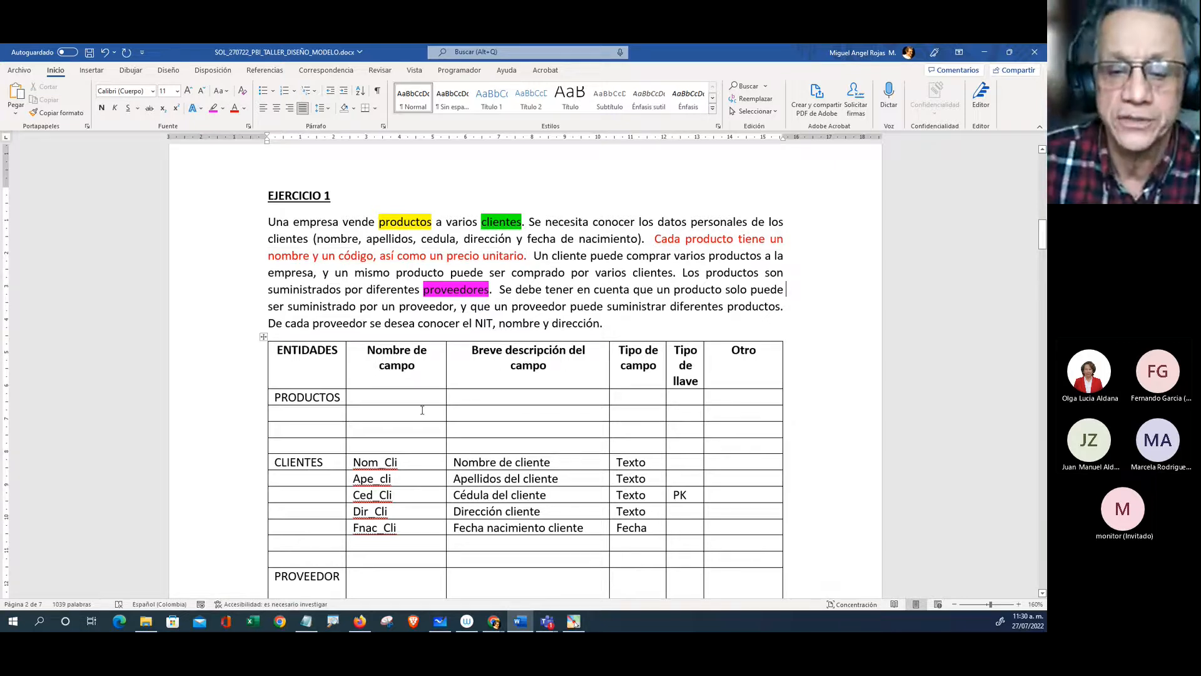
Step: Enter the PRODUCTOS field descriptions in consecutive rows: Nombre producto, Código producto and Precio unitario producto
{"action": "left_click", "coordinate": [512, 392]}
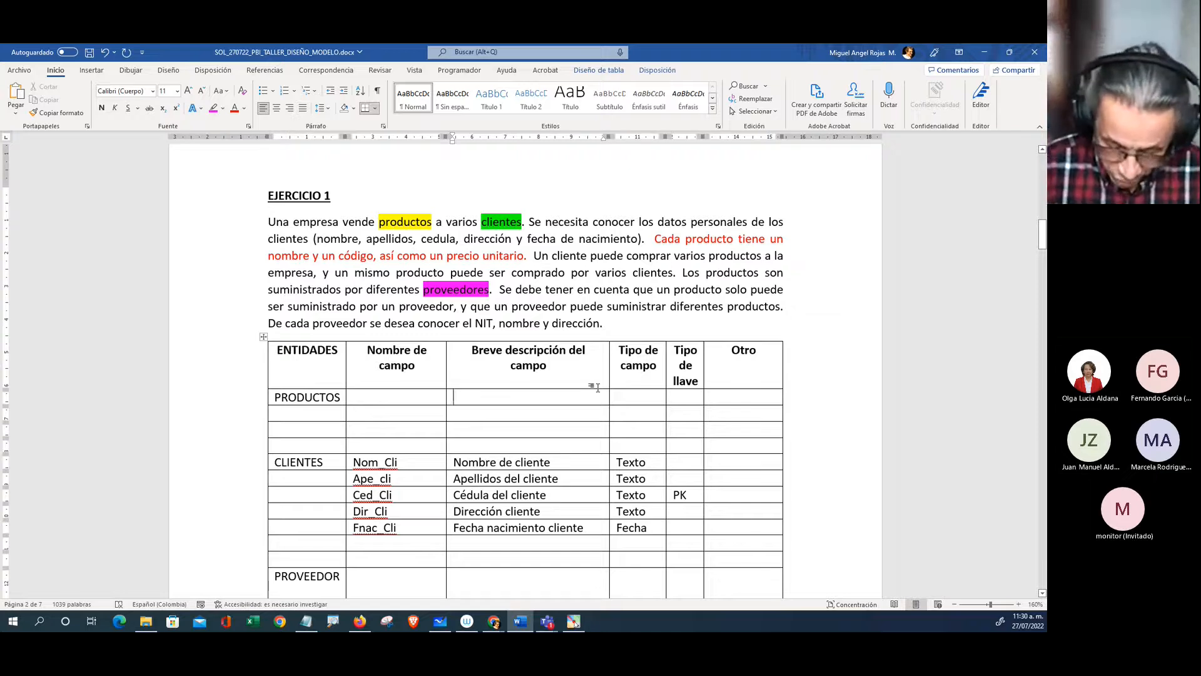
{"action": "type", "text": "Nombre pr"}
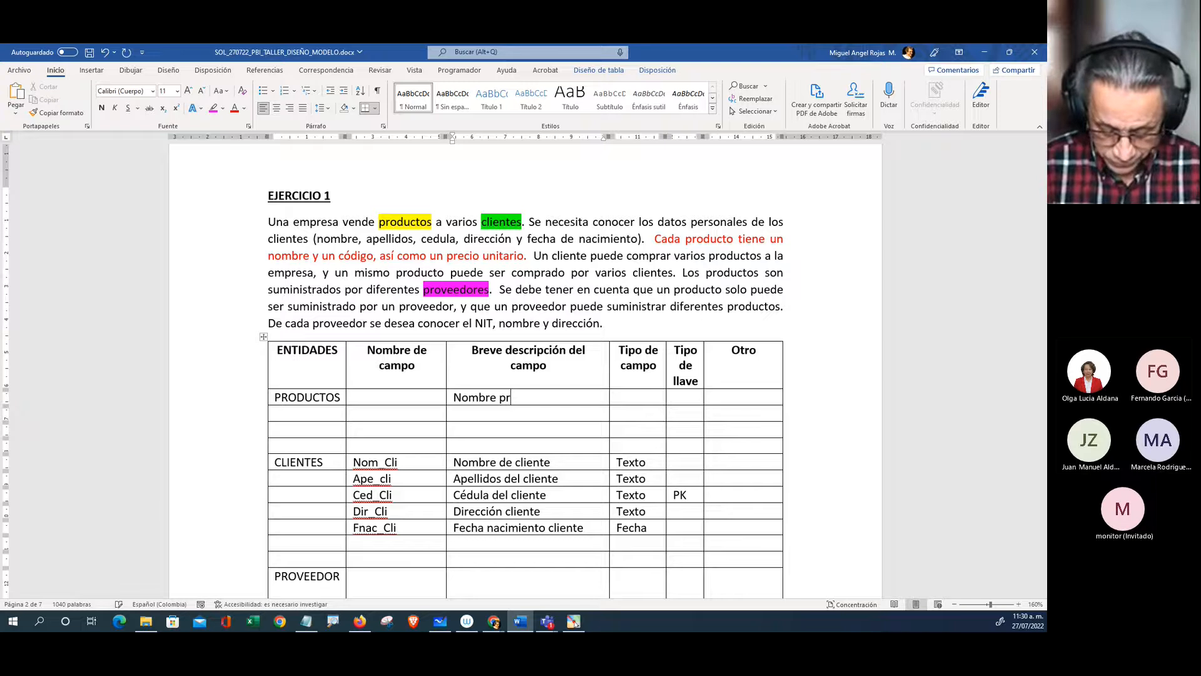
{"action": "type", "text": "oducto "}
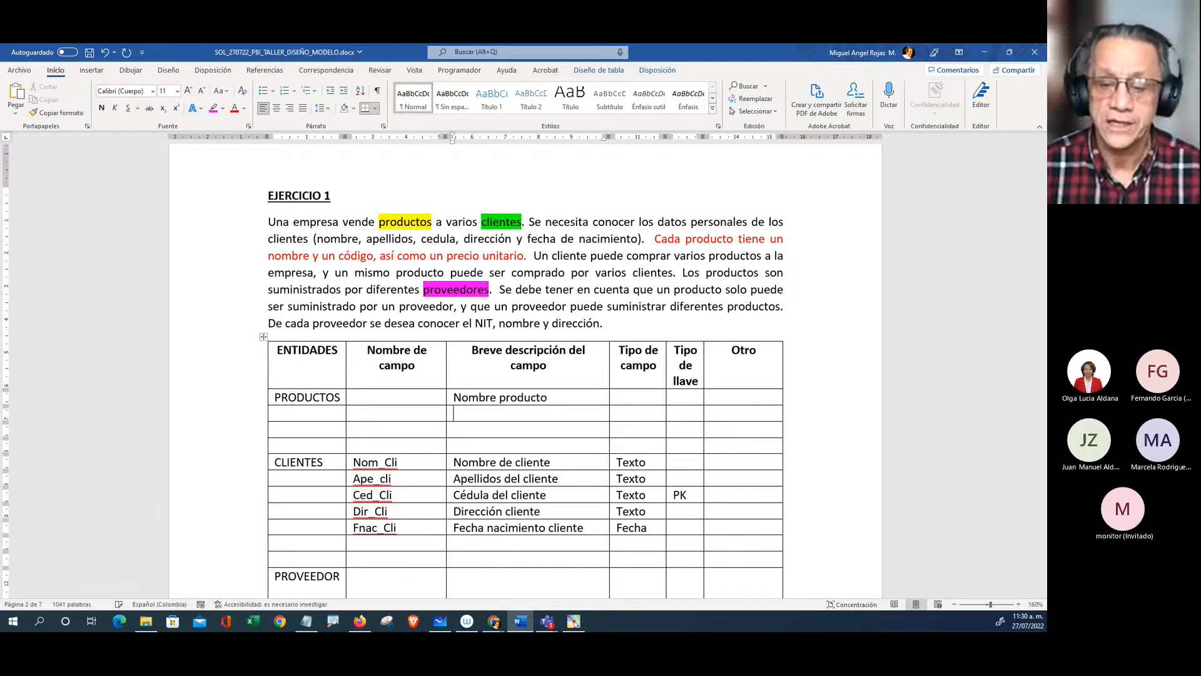
{"action": "type", "text": "Có"}
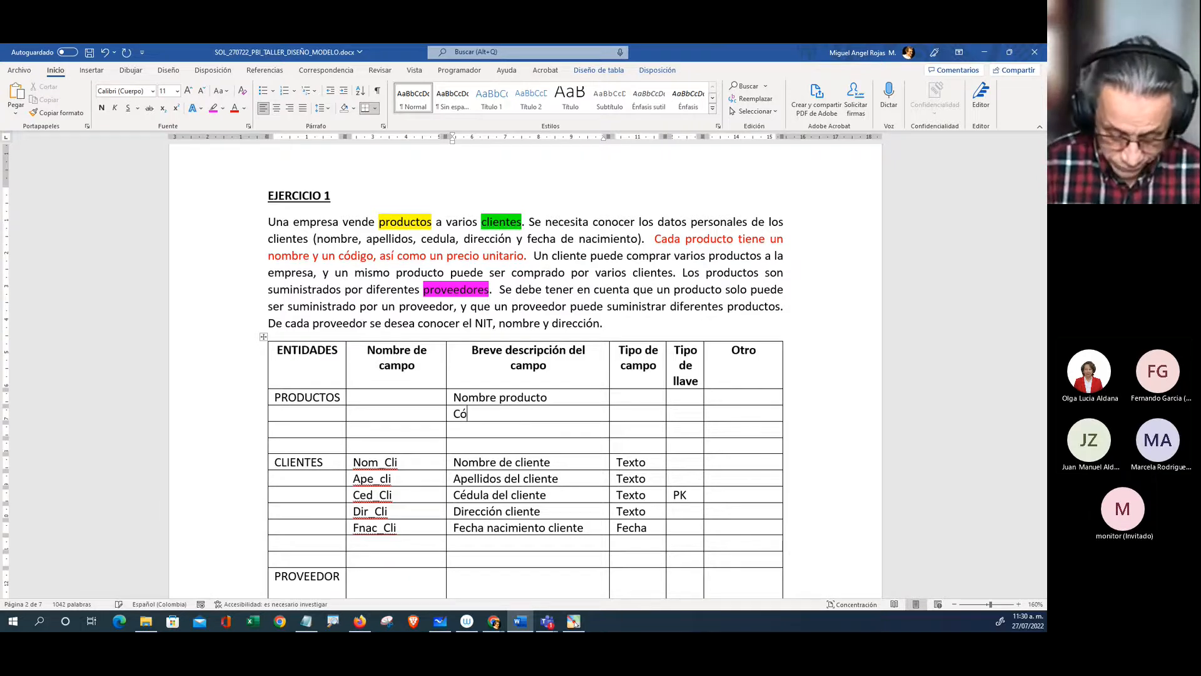
{"action": "type", "text": "digo producto"}
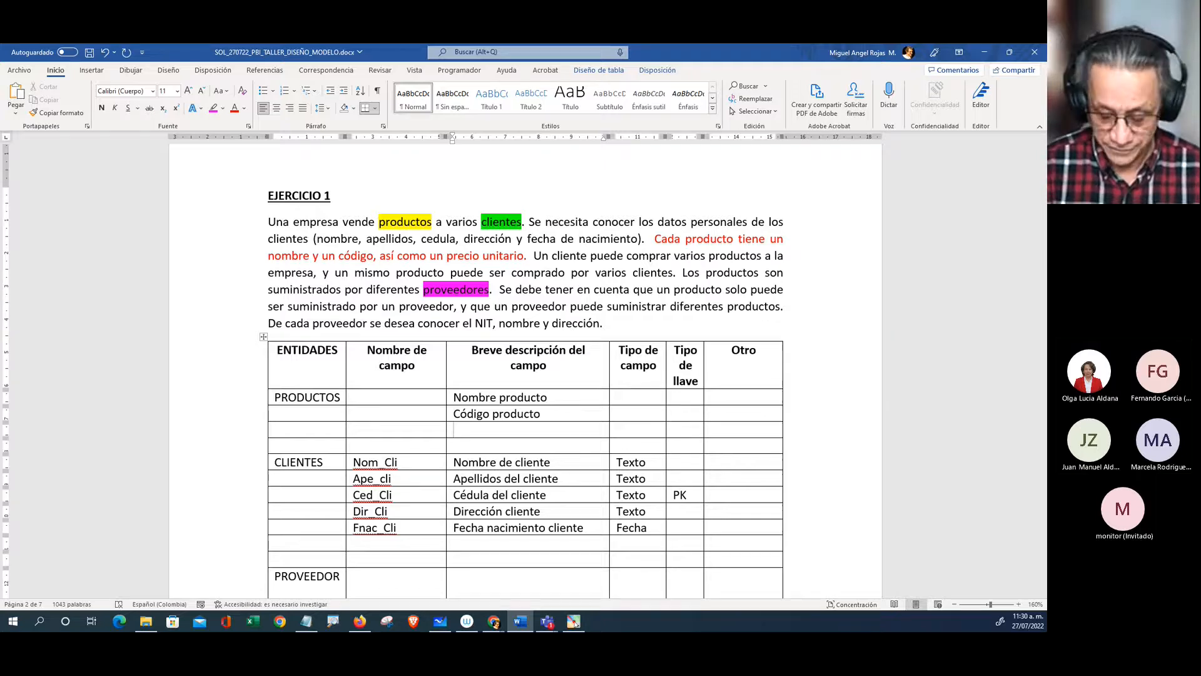
{"action": "type", "text": "Precio"}
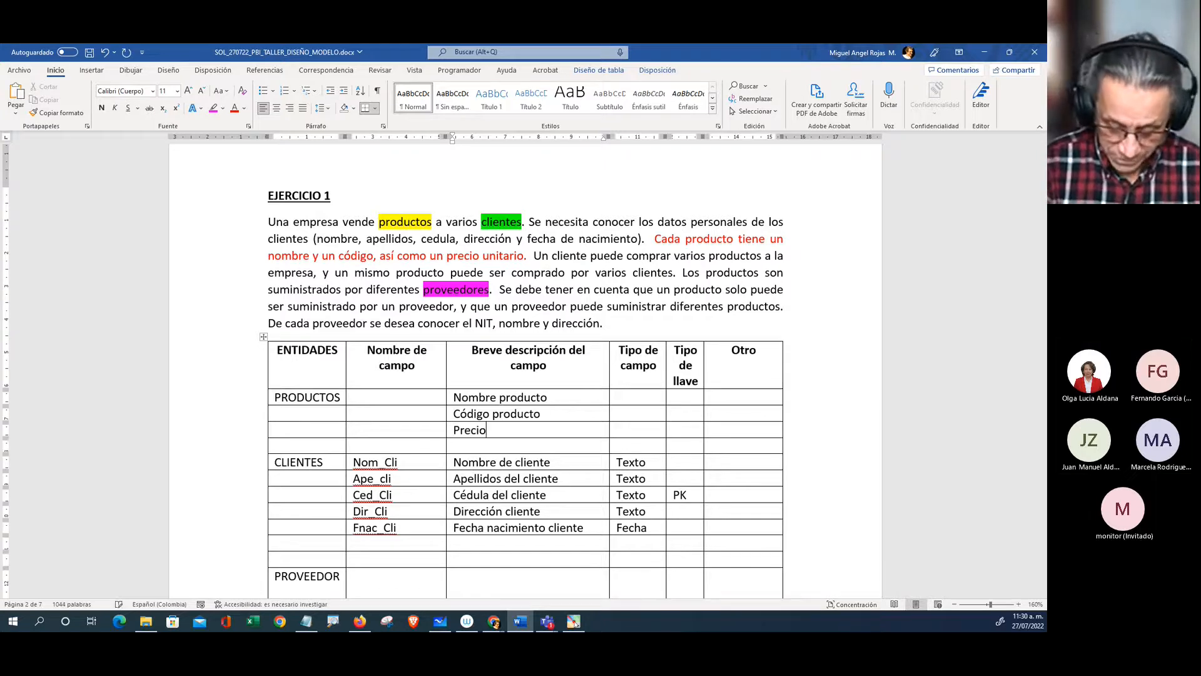
{"action": "type", "text": " unitario producto"}
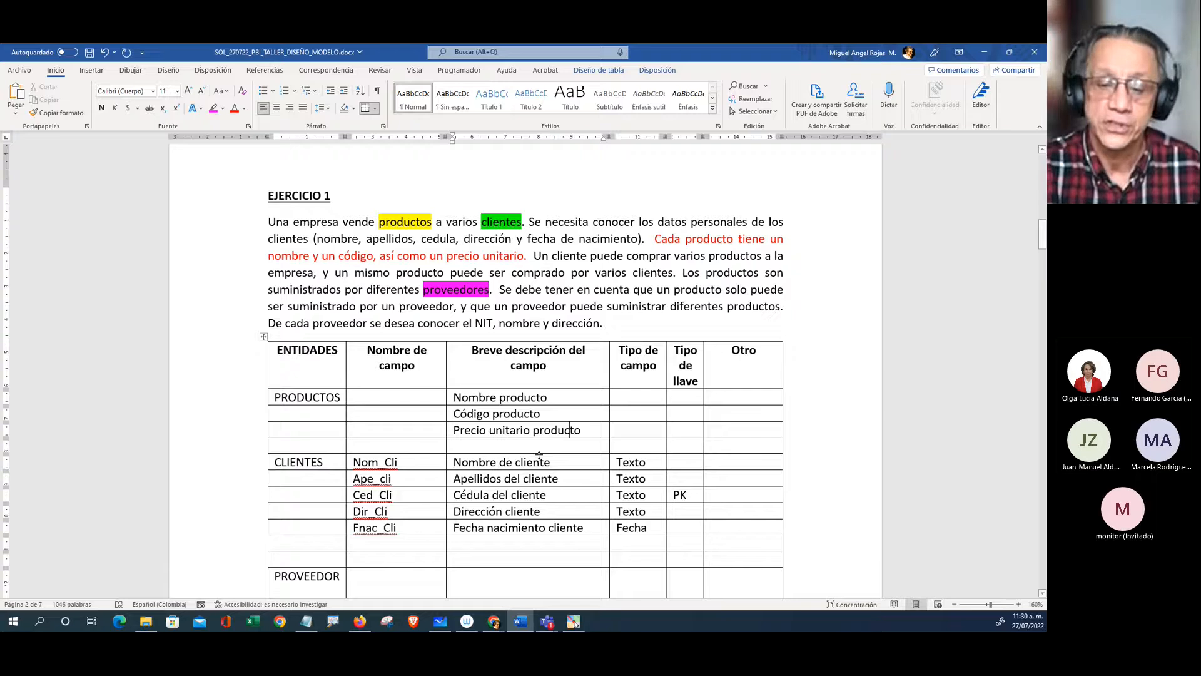
Step: Enter Nom_Prop as the field name for the Nombre producto row
{"action": "left_click", "coordinate": [383, 403]}
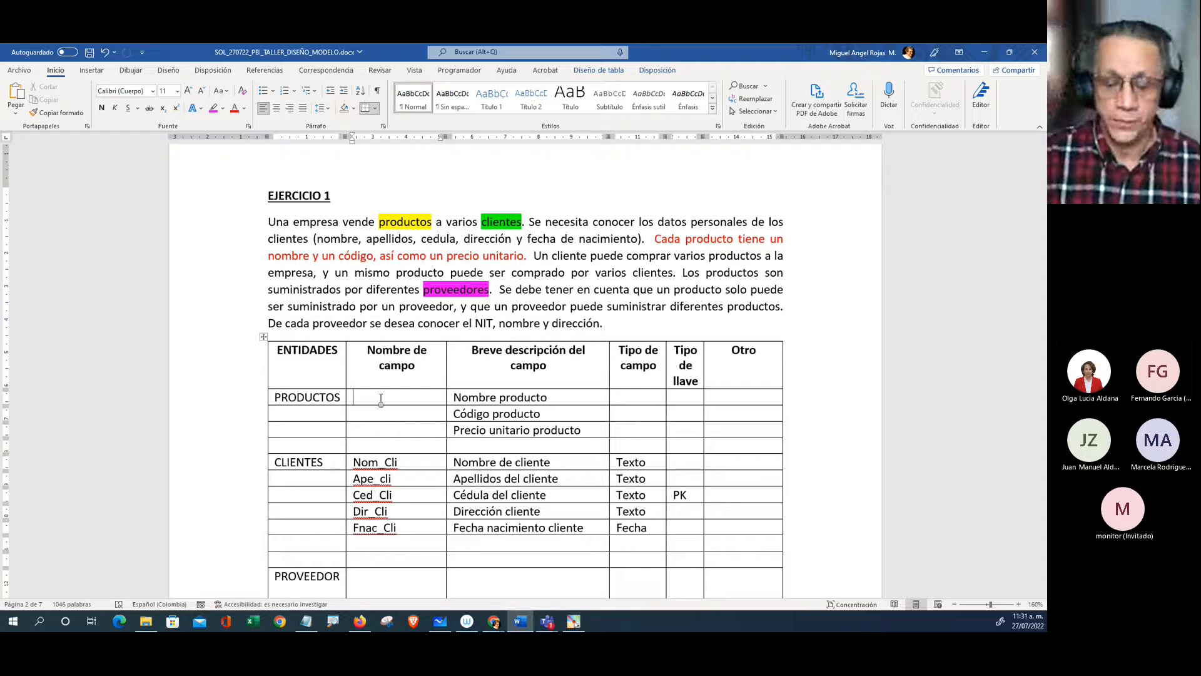
{"action": "type", "text": "Nom:pro"}
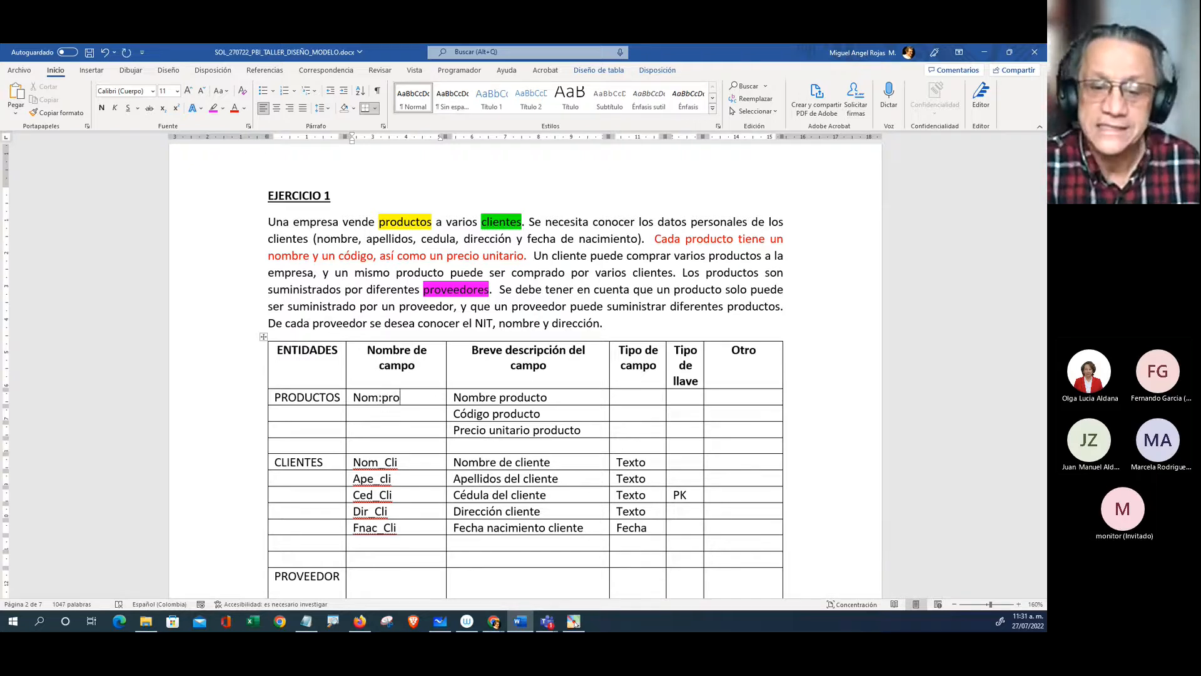
{"action": "key", "text": "BackSpace"}
{"action": "key", "text": "BackSpace"}
{"action": "key", "text": "BackSpace"}
{"action": "key", "text": "BackSpace"}
{"action": "key", "text": "BackSpace"}
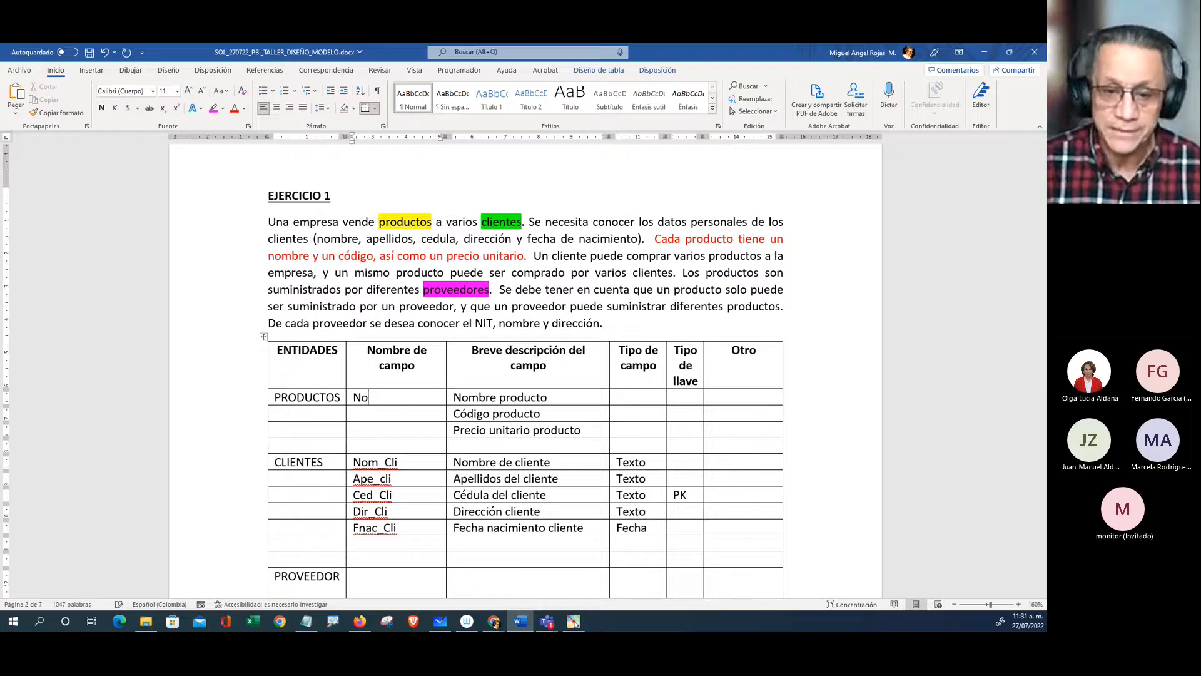
{"action": "type", "text": "m_"}
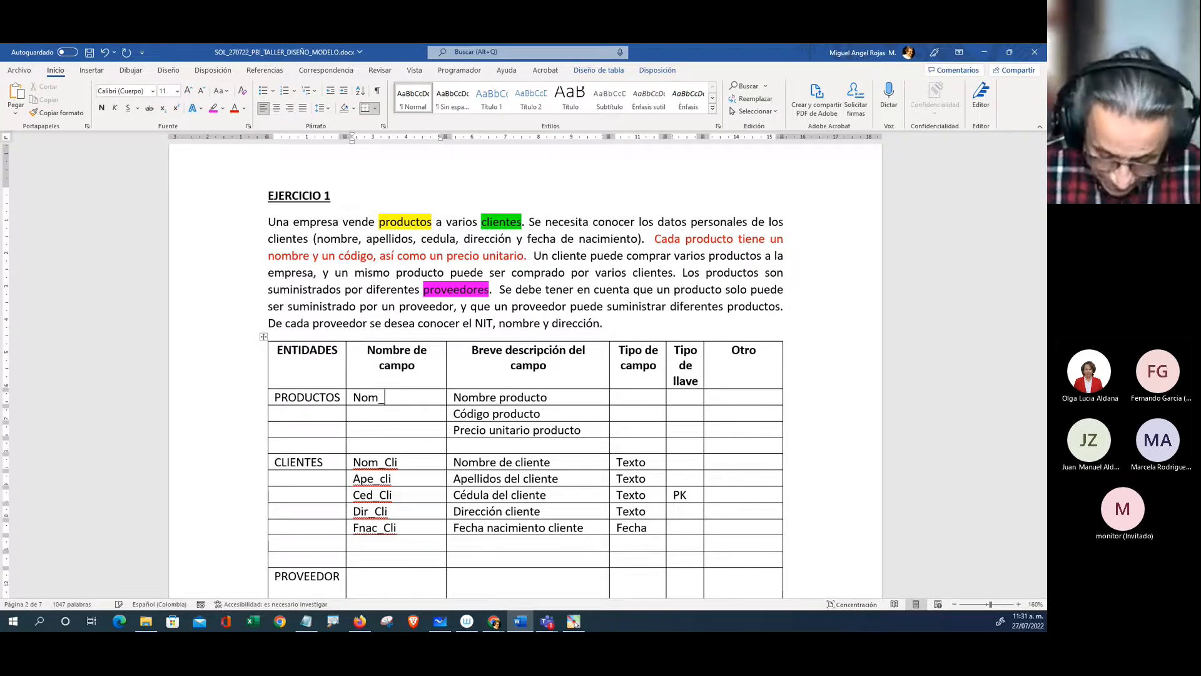
{"action": "type", "text": "Prop"}
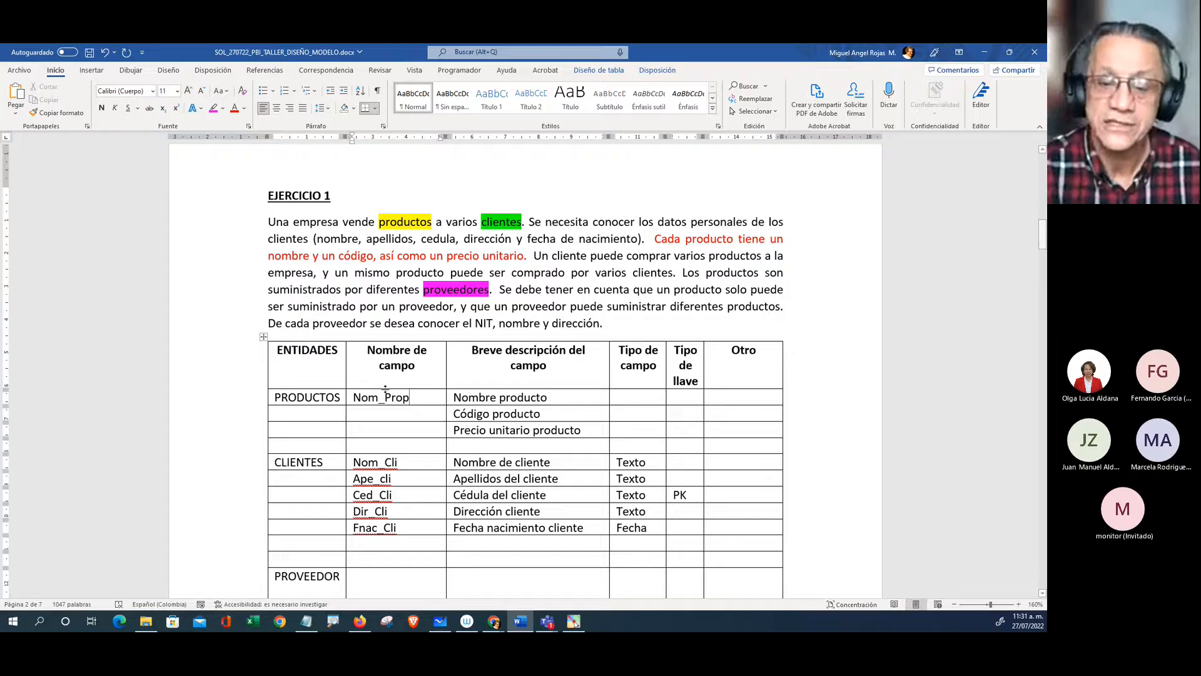
{"action": "left_click_drag", "start_coordinate": [411, 398], "coordinate": [376, 398]}
{"action": "mouse_move", "coordinate": [401, 462]}
{"action": "left_mouse_down"}
{"action": "mouse_move", "coordinate": [338, 461]}
{"action": "mouse_move", "coordinate": [389, 462]}
{"action": "left_mouse_up"}
{"action": "left_click", "coordinate": [738, 414]}
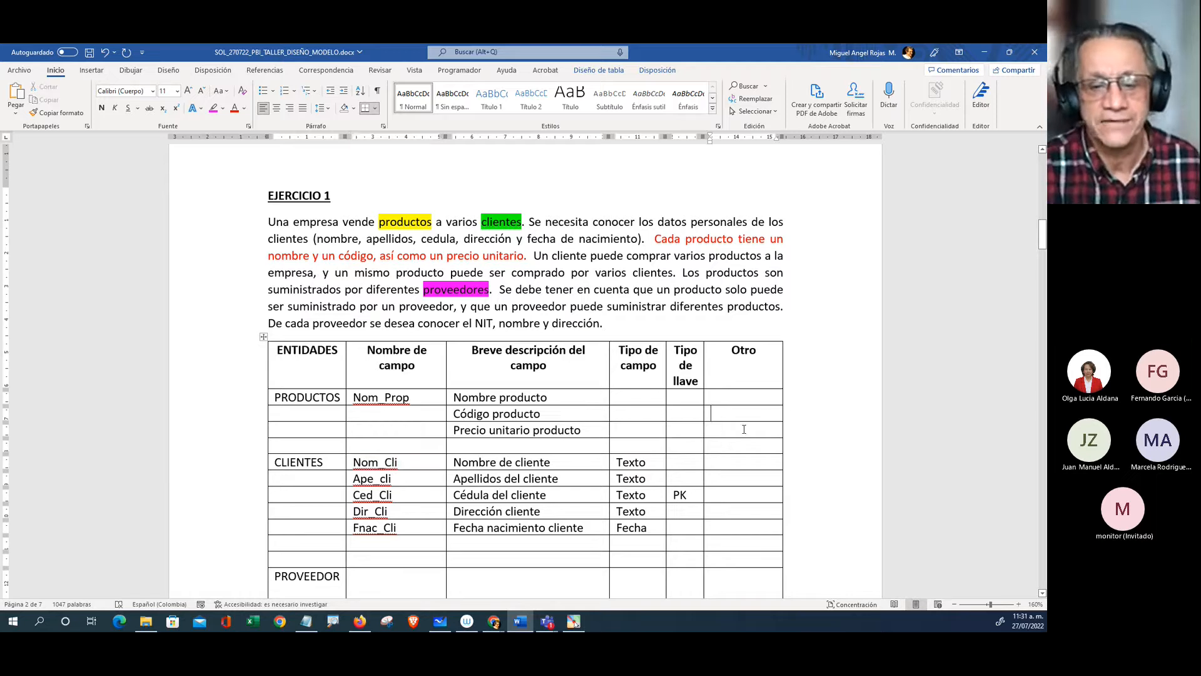
Step: Enter Cod_Pro as the field name for the Código producto row
{"action": "left_click", "coordinate": [403, 416]}
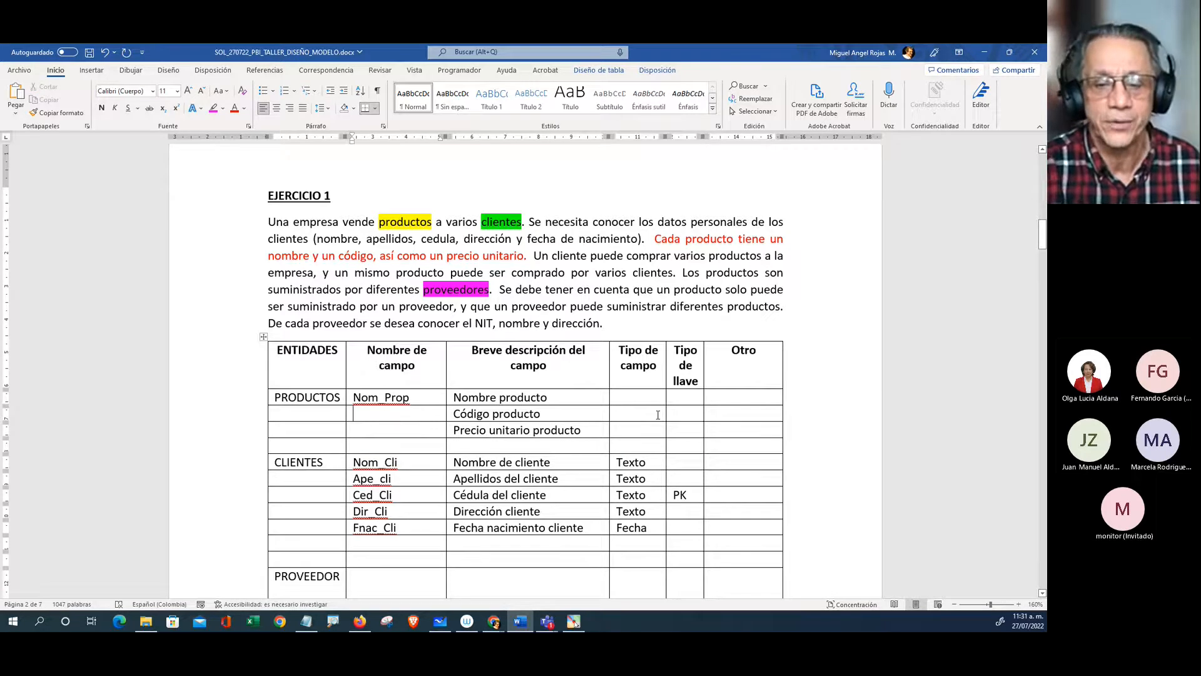
{"action": "type", "text": "Cod"}
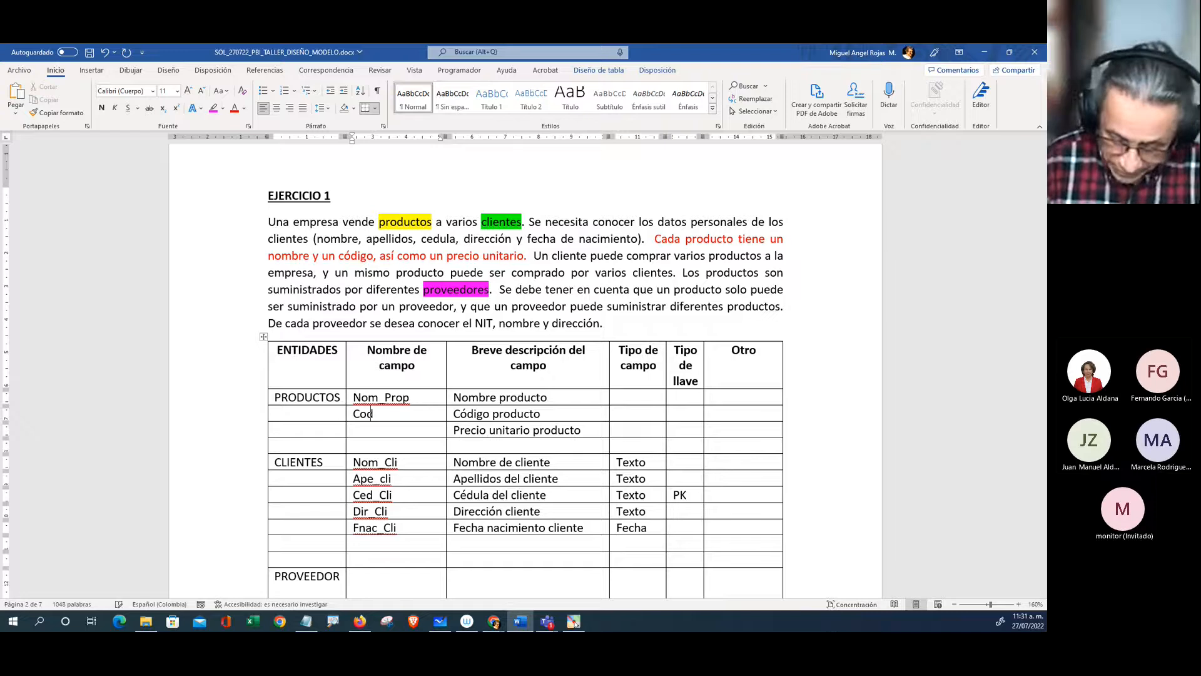
{"action": "type", "text": ":_Pro"}
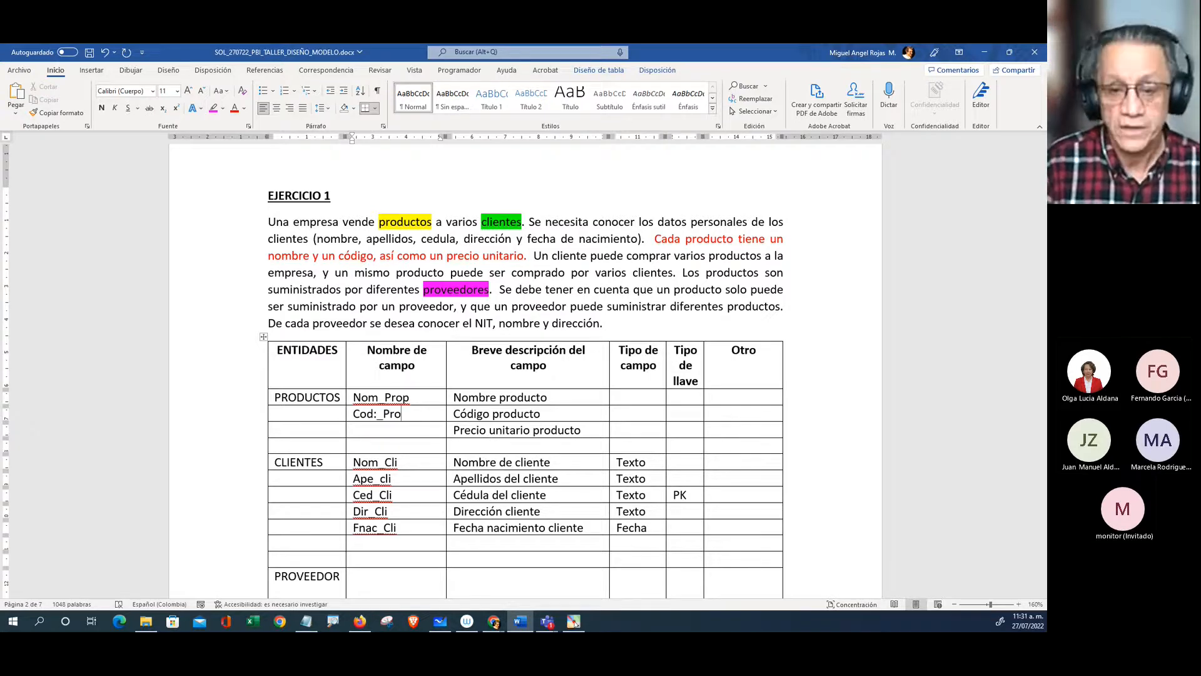
{"action": "key", "text": "BackSpace"}
{"action": "key", "text": "BackSpace"}
{"action": "key", "text": "BackSpace"}
{"action": "key", "text": "BackSpace"}
{"action": "key", "text": "BackSpace"}
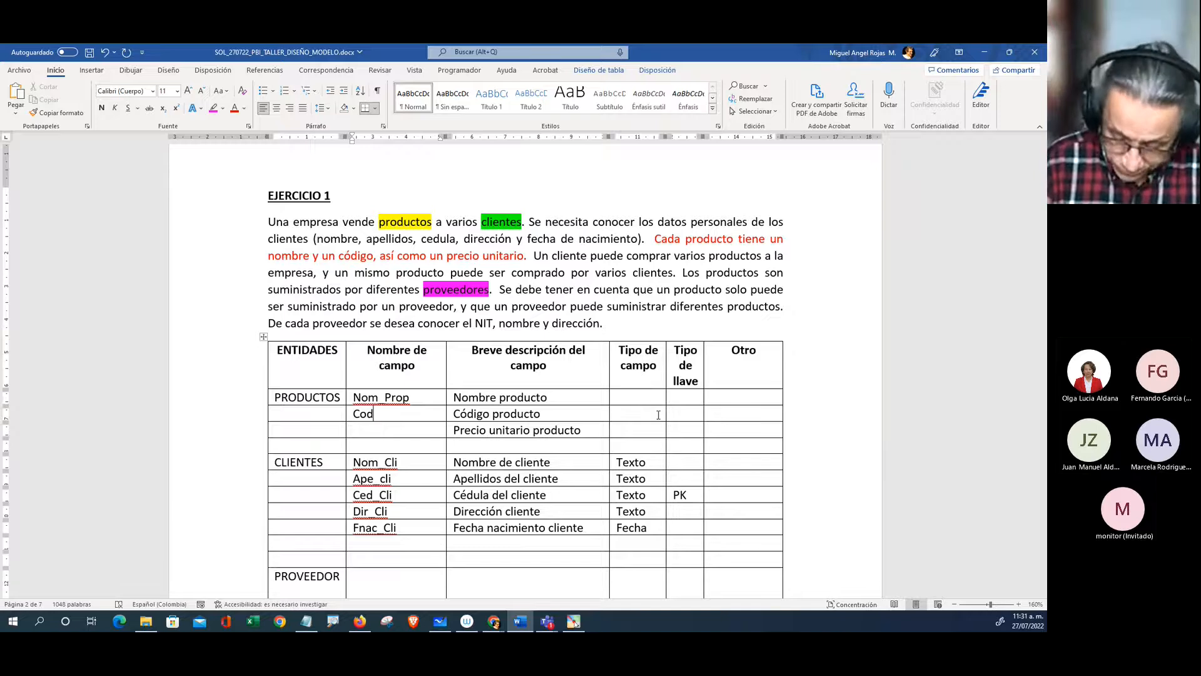
{"action": "type", "text": "_Pro"}
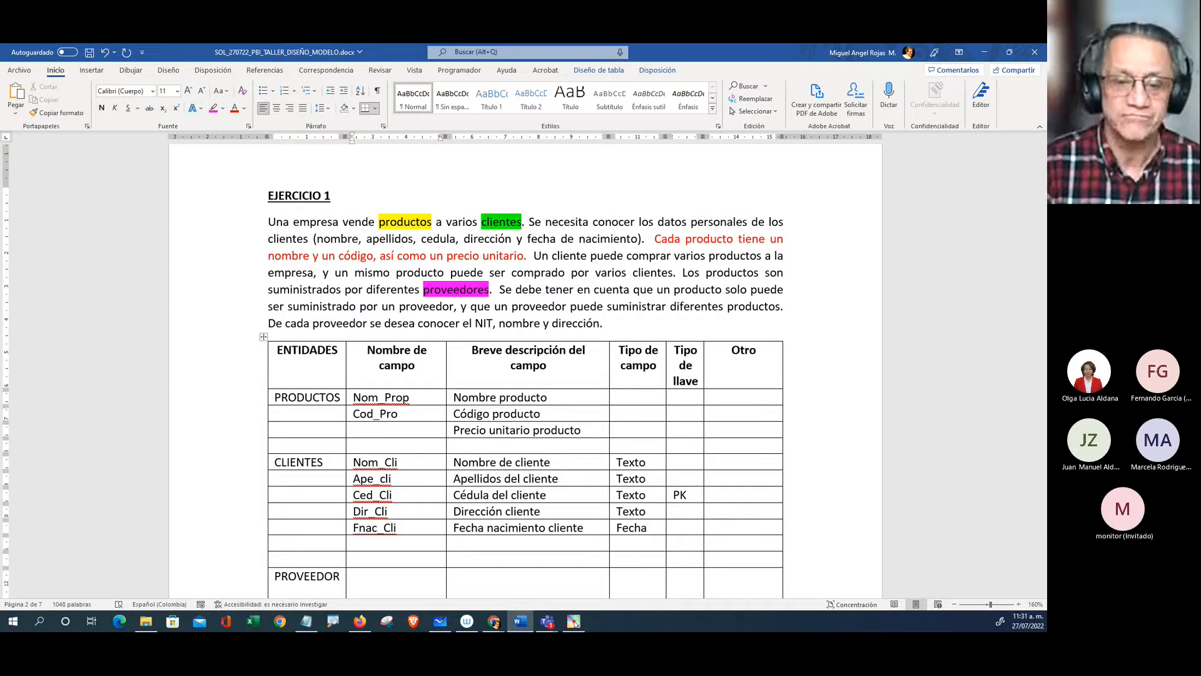
Step: Enter PUV_Pro as the field name for the Precio unitario producto row
{"action": "left_click", "coordinate": [384, 431]}
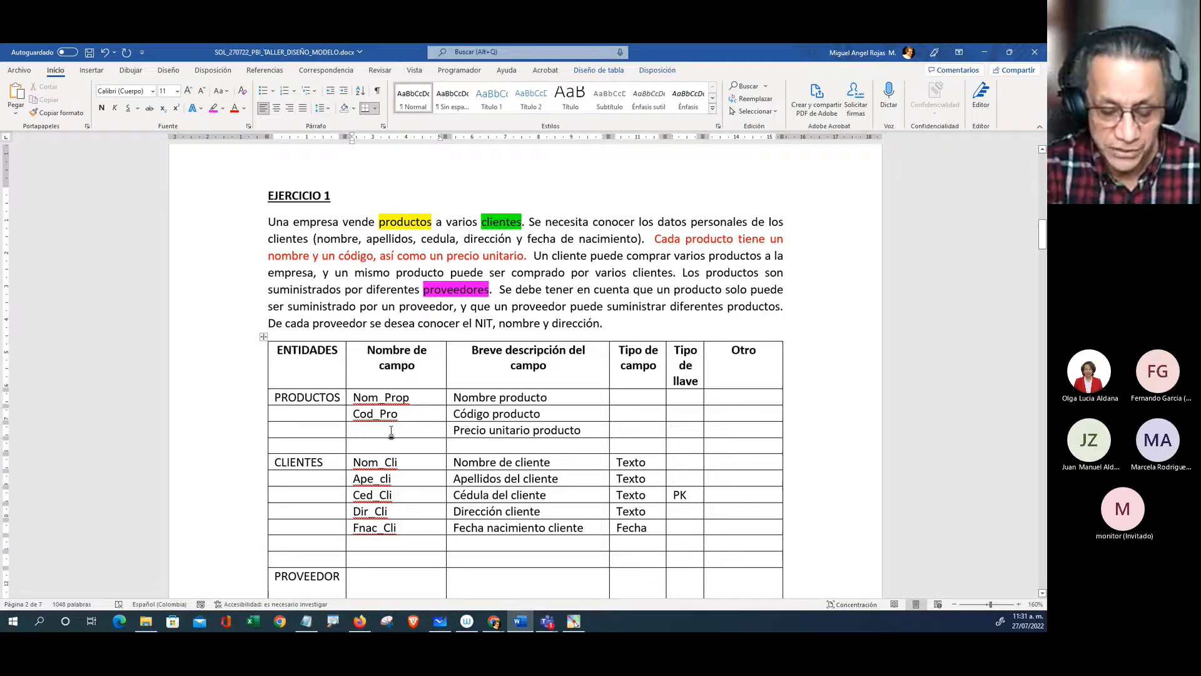
{"action": "type", "text": "PUV"}
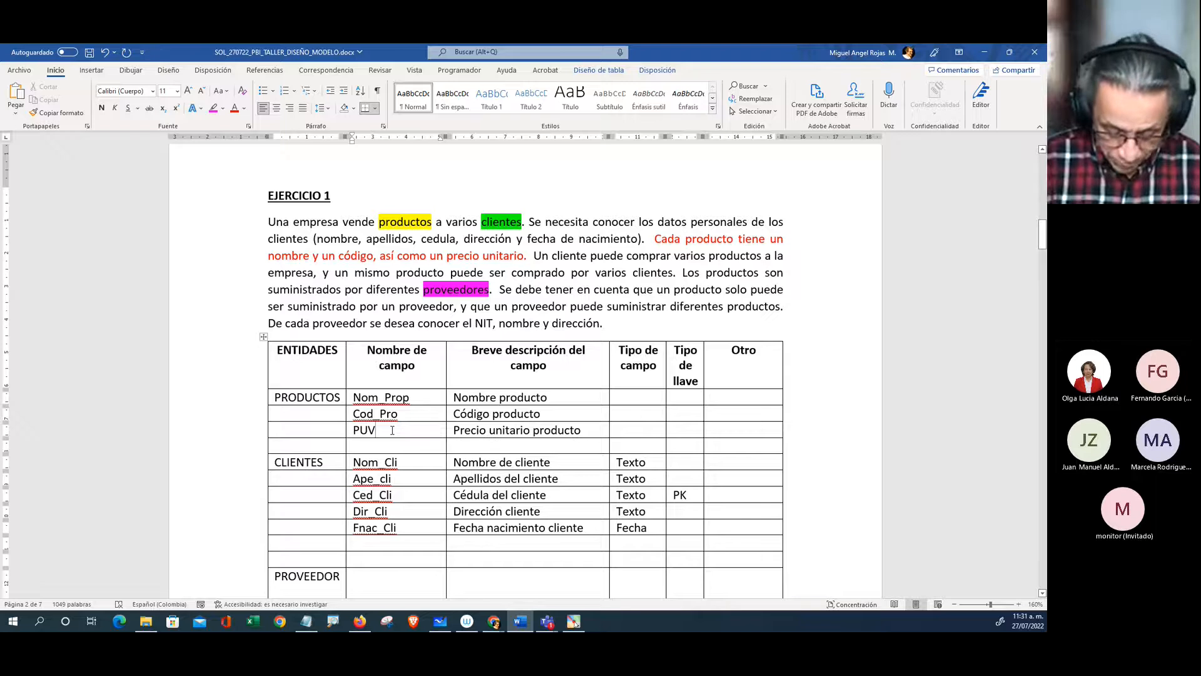
{"action": "type", "text": "_Pro"}
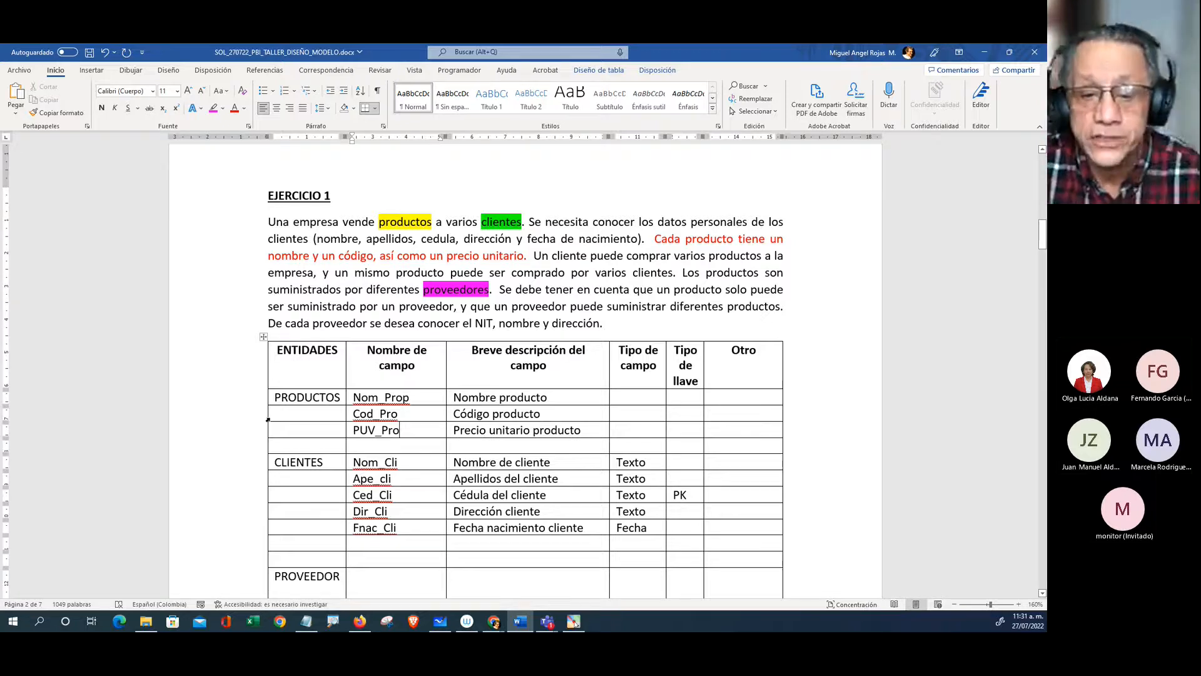
Step: Copy the Texto field type from the Nom_Cli row into the rows for Nom_Prop and Cod_Pro
{"action": "left_click", "coordinate": [642, 400]}
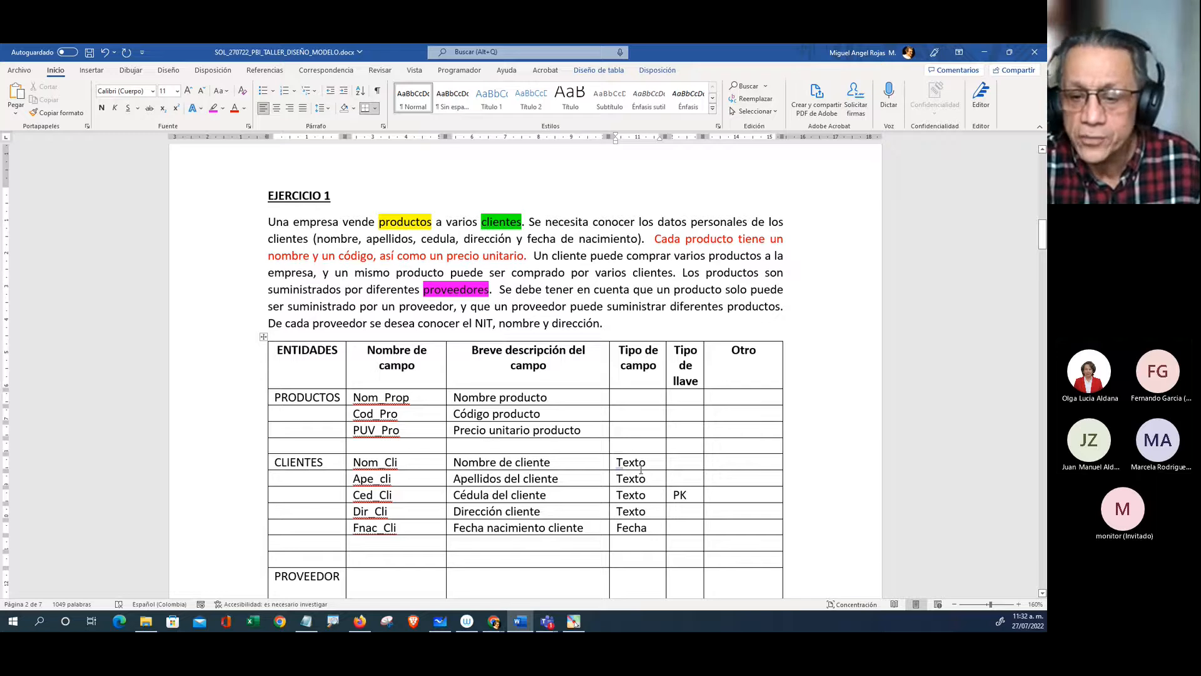
{"action": "left_click_drag", "start_coordinate": [649, 463], "coordinate": [615, 463]}
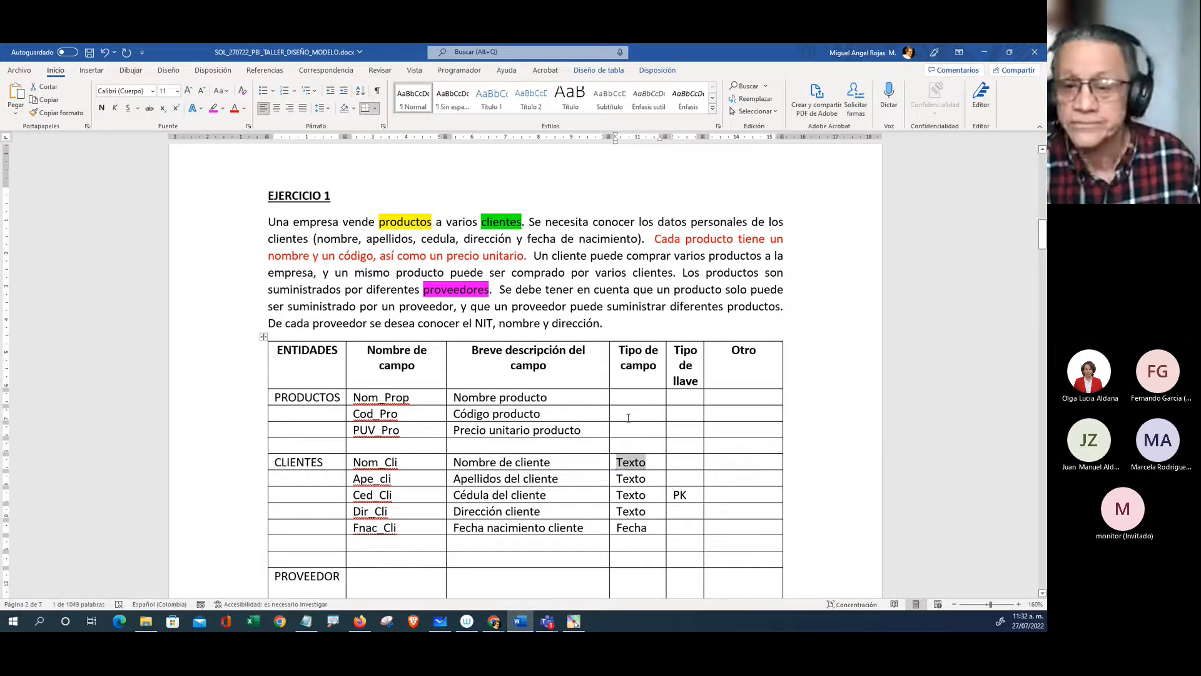
{"action": "left_click_drag", "start_coordinate": [630, 401], "coordinate": [630, 414]}
{"action": "type", "text": "Texto Texto"}
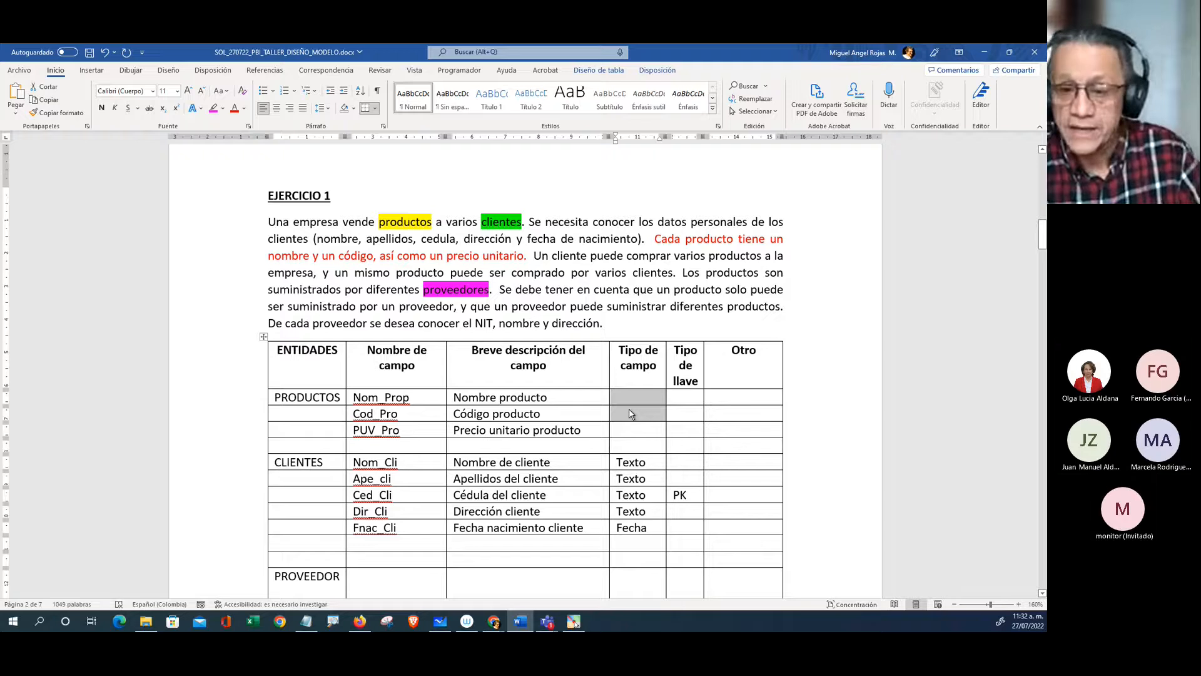
{"action": "left_click", "coordinate": [418, 437]}
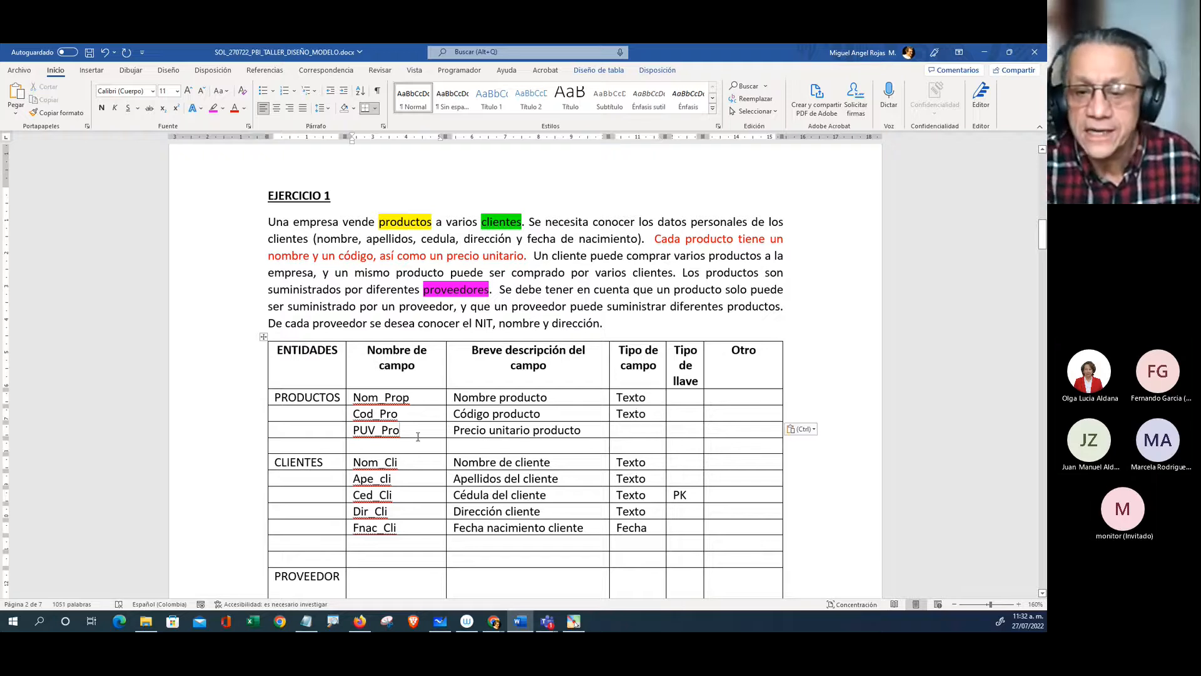
Step: Set the field type of PUV_Pro to Decimal fijo
{"action": "left_click", "coordinate": [628, 430]}
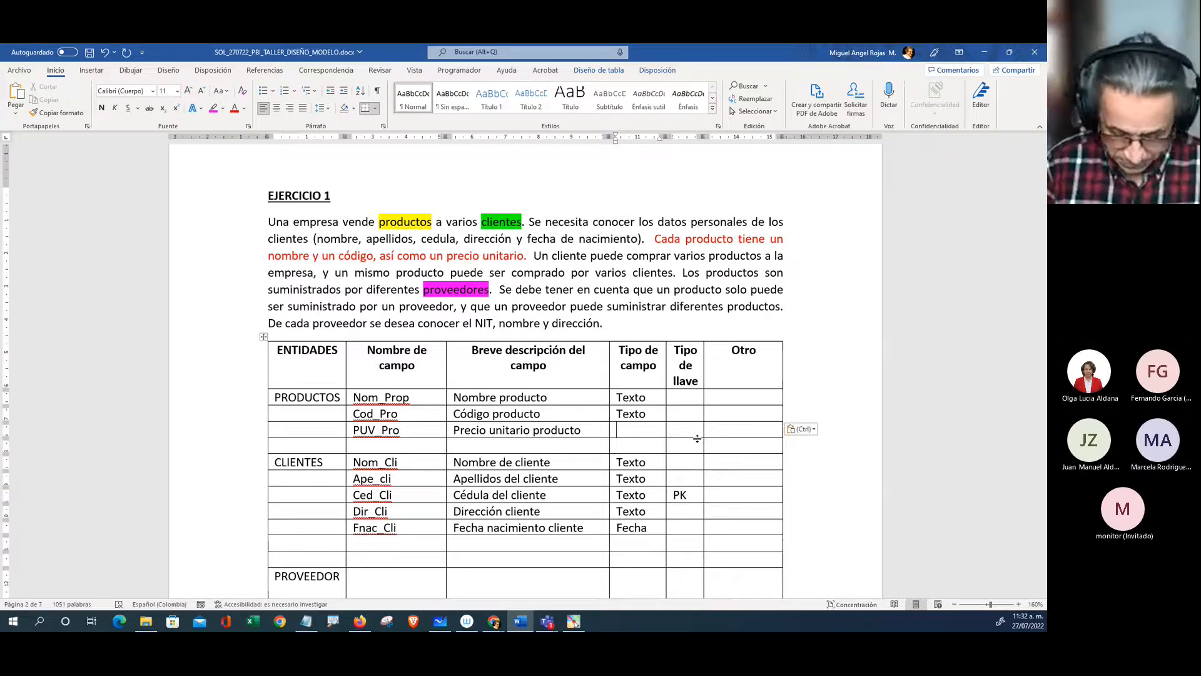
{"action": "type", "text": "decimal"}
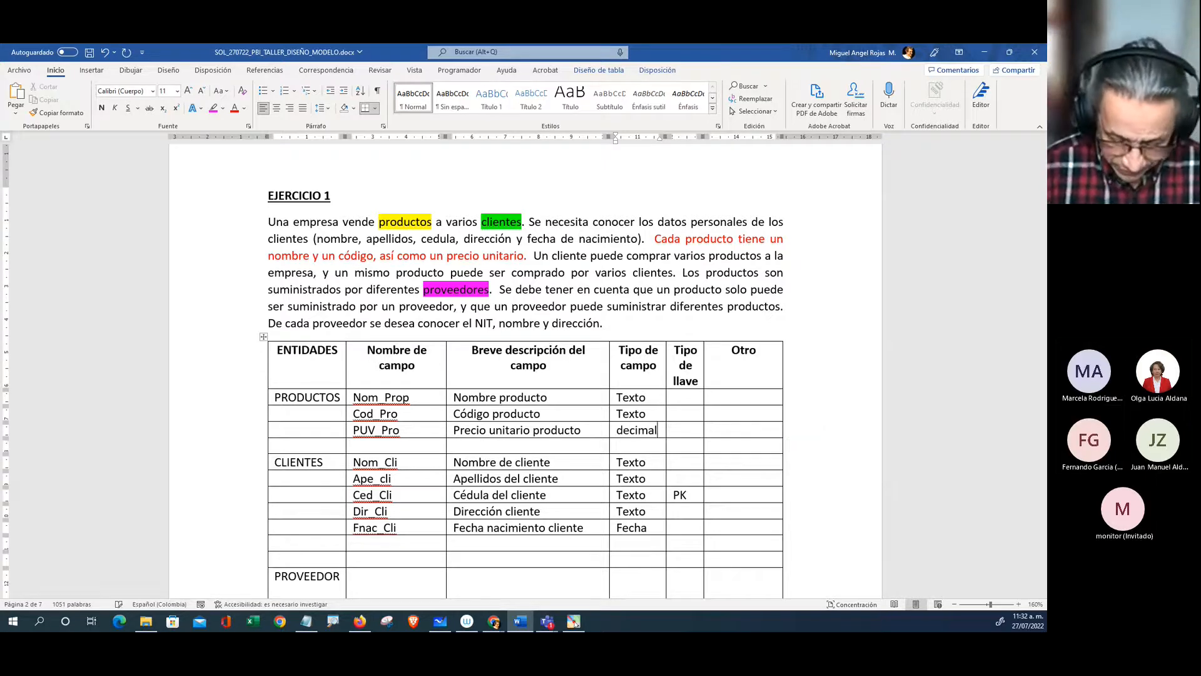
{"action": "type", "text": " fijo"}
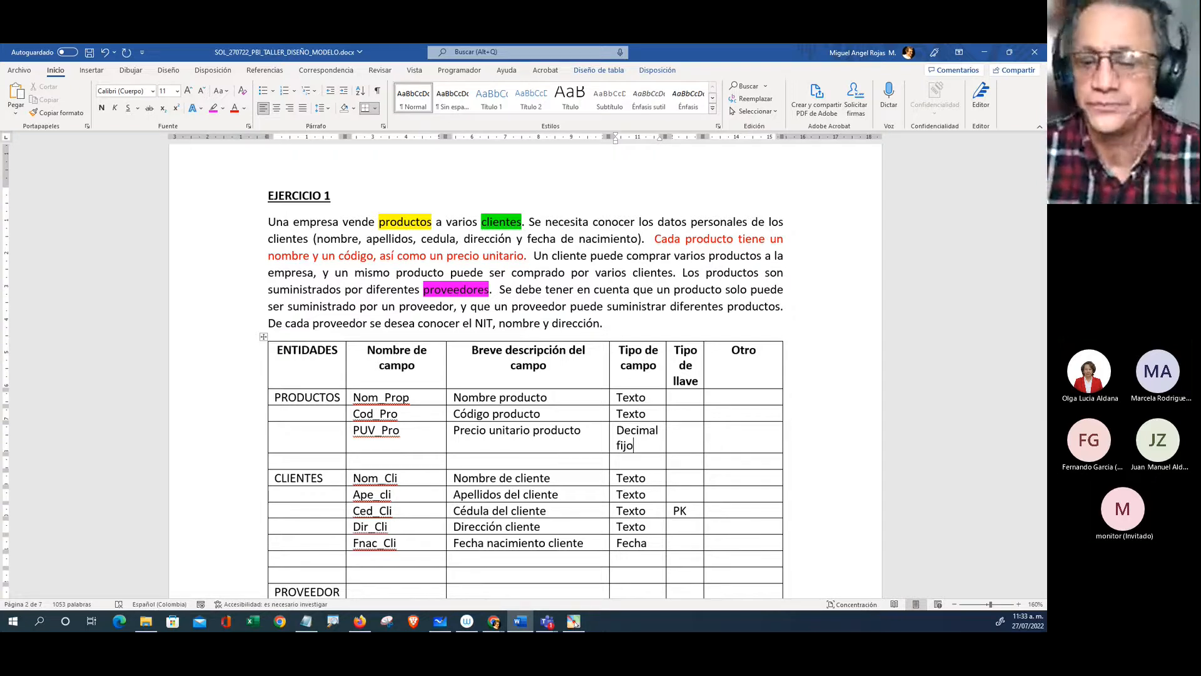
Step: Mark Cod_Pro as the primary key of PRODUCTOS by entering PK as its key type
{"action": "left_click", "coordinate": [858, 479]}
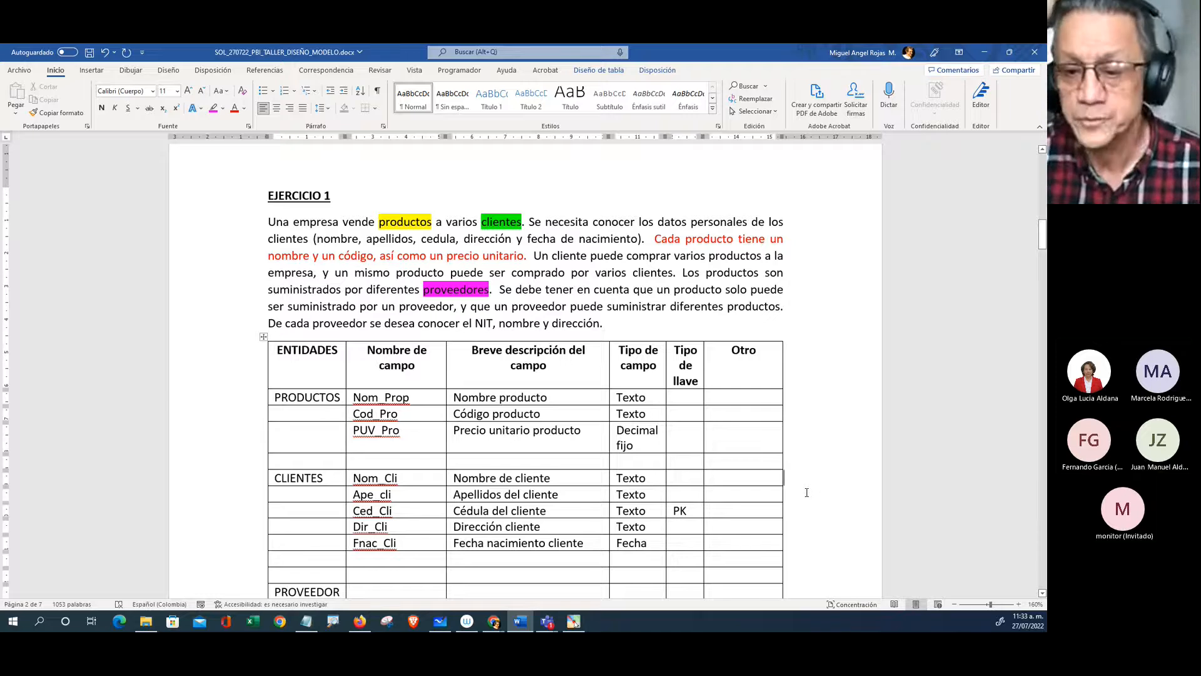
{"action": "left_click", "coordinate": [691, 418]}
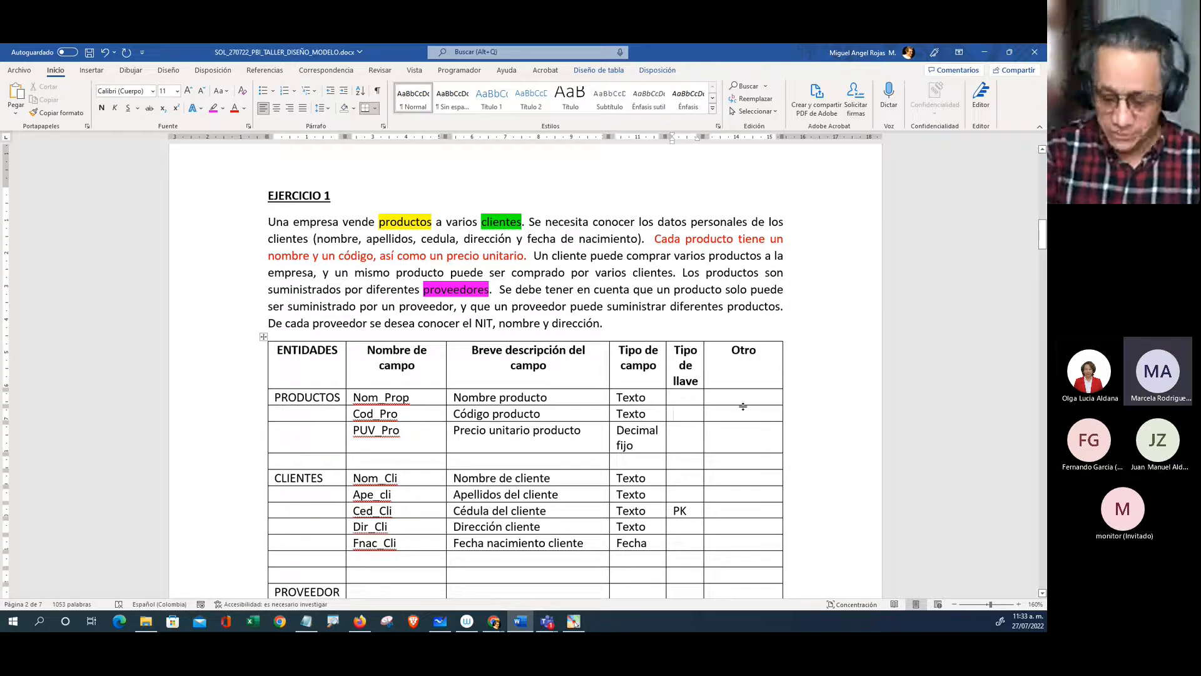
{"action": "type", "text": "PK"}
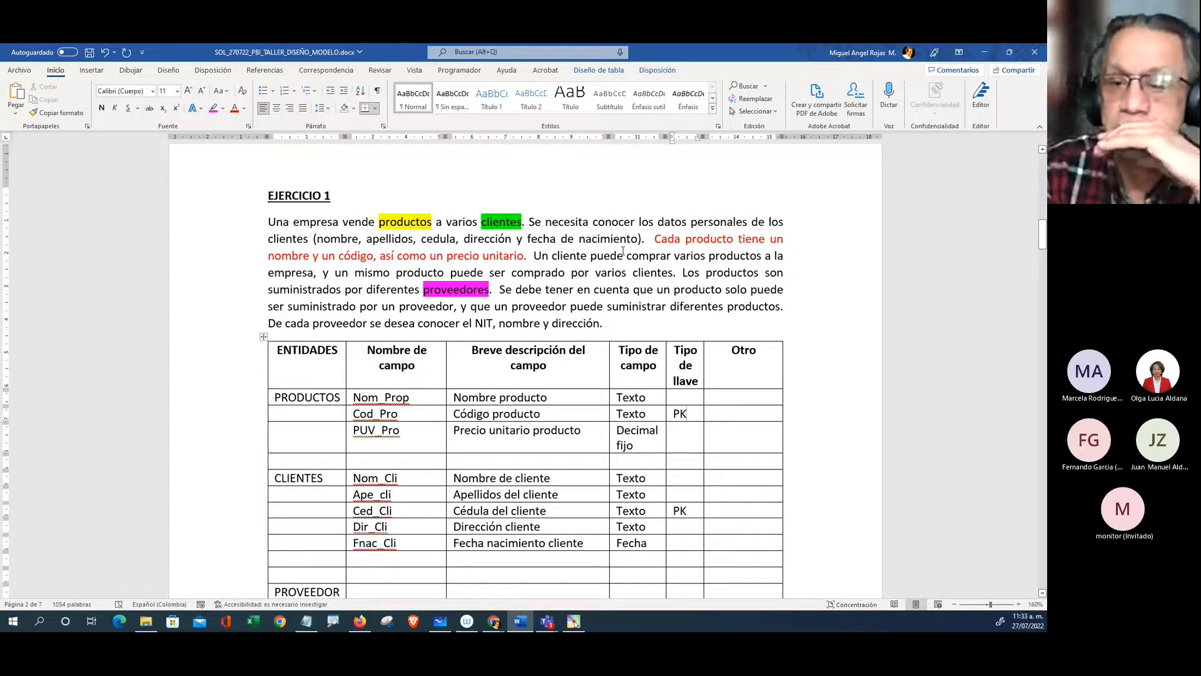
Step: Set the font color of the red sentence beginning "Cada producto tiene un nombre y un código" to Automático
{"action": "left_click_drag", "start_coordinate": [654, 243], "coordinate": [528, 256]}
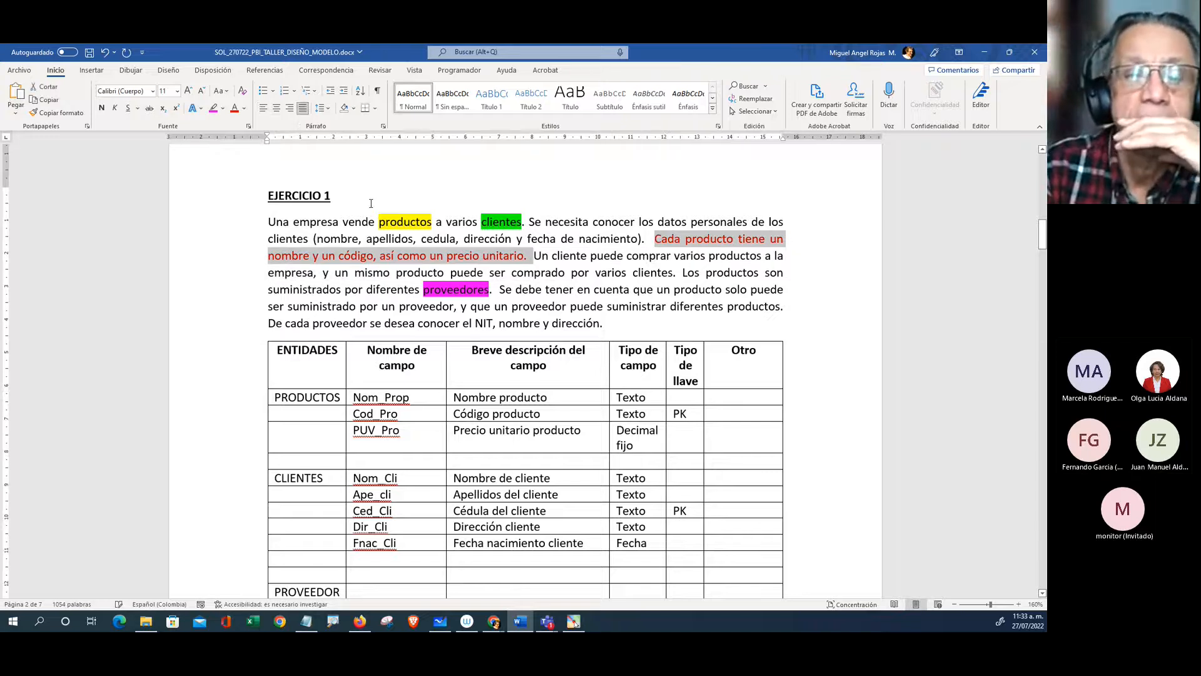
{"action": "left_click", "coordinate": [244, 108]}
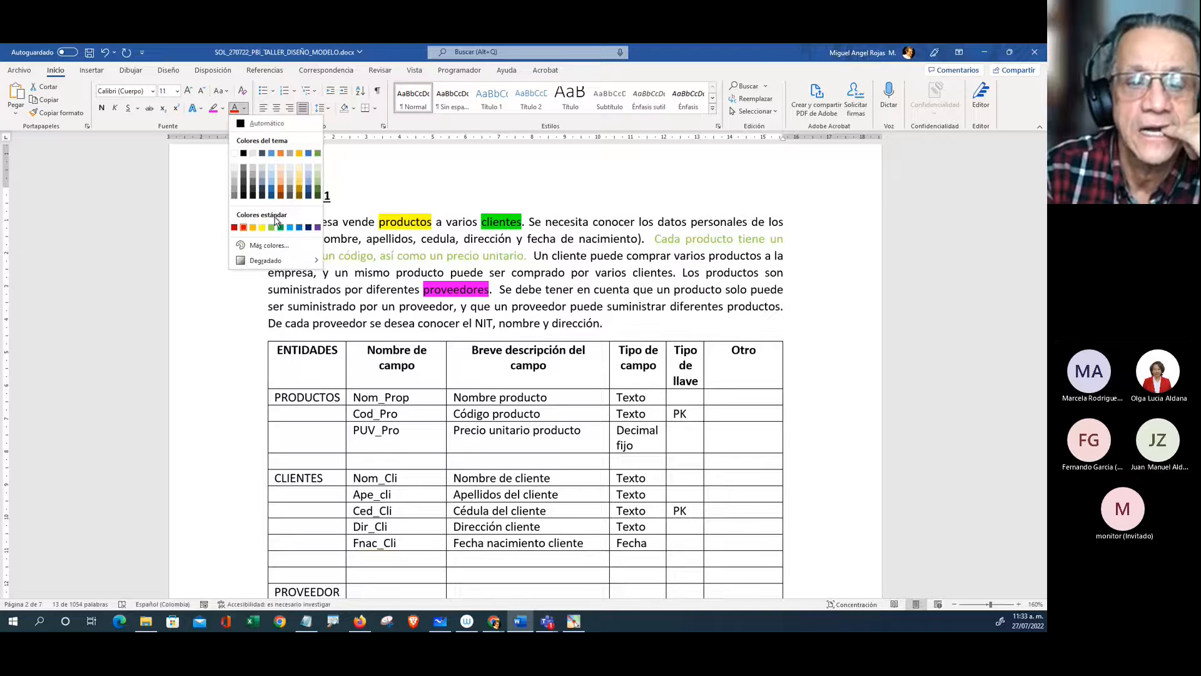
{"action": "left_click", "coordinate": [263, 124]}
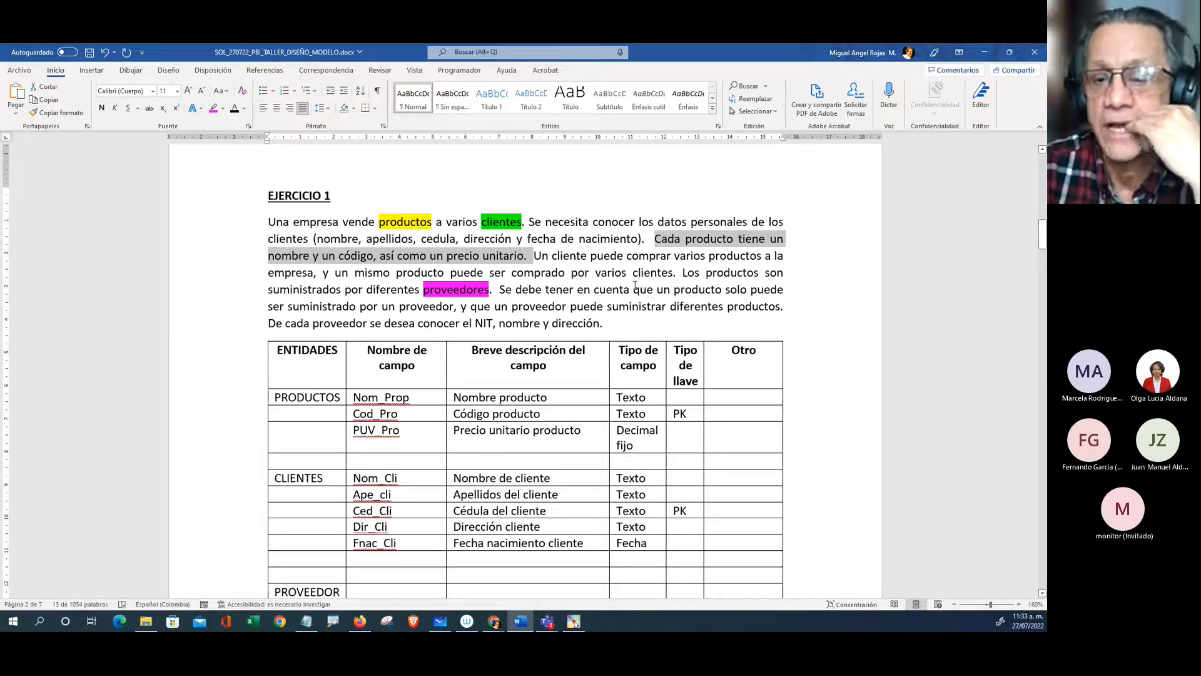
{"action": "left_click", "coordinate": [562, 257]}
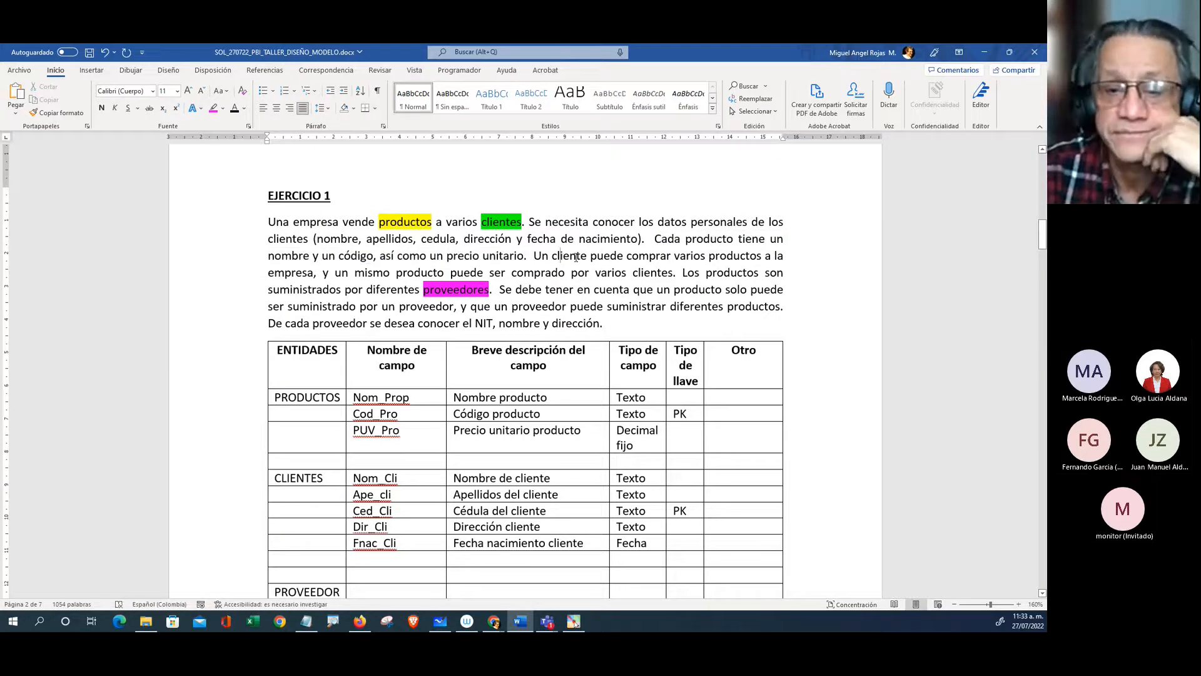
Step: Color the text "proveedor se desea conocer el NIT, nombre y dirección" in the Ejercicio 1 paragraph red
{"action": "scroll", "coordinate": [575, 258], "scroll_direction": "down", "scroll_amount": 1}
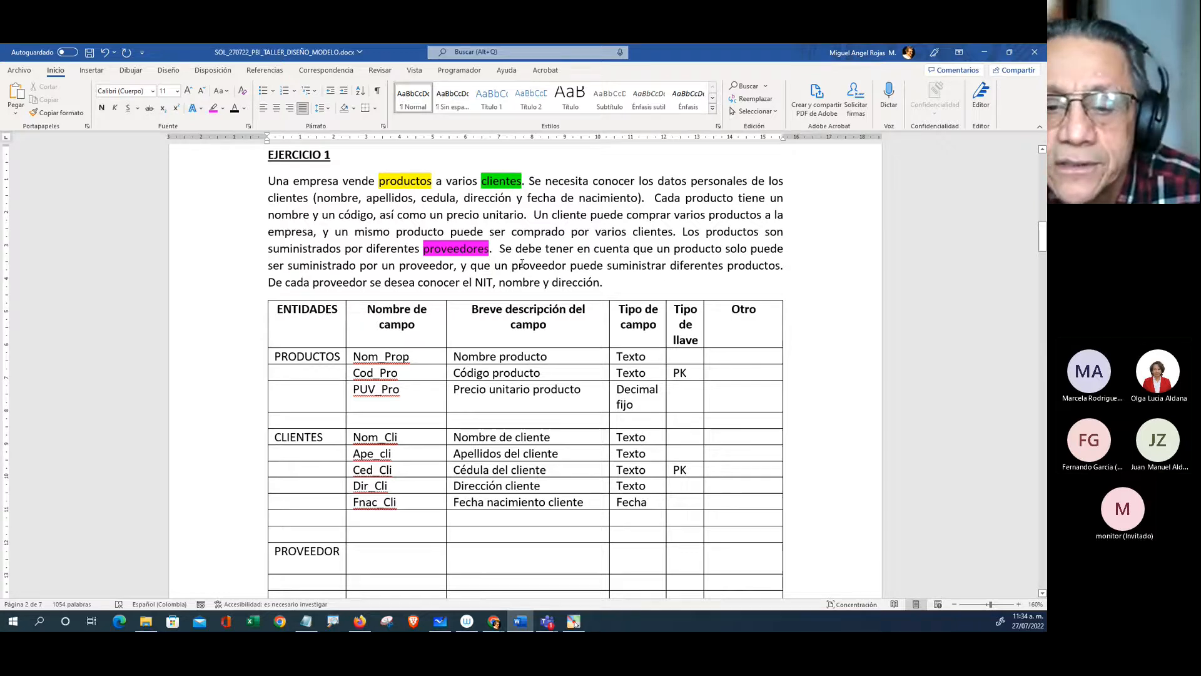
{"action": "left_click_drag", "start_coordinate": [369, 283], "coordinate": [601, 284]}
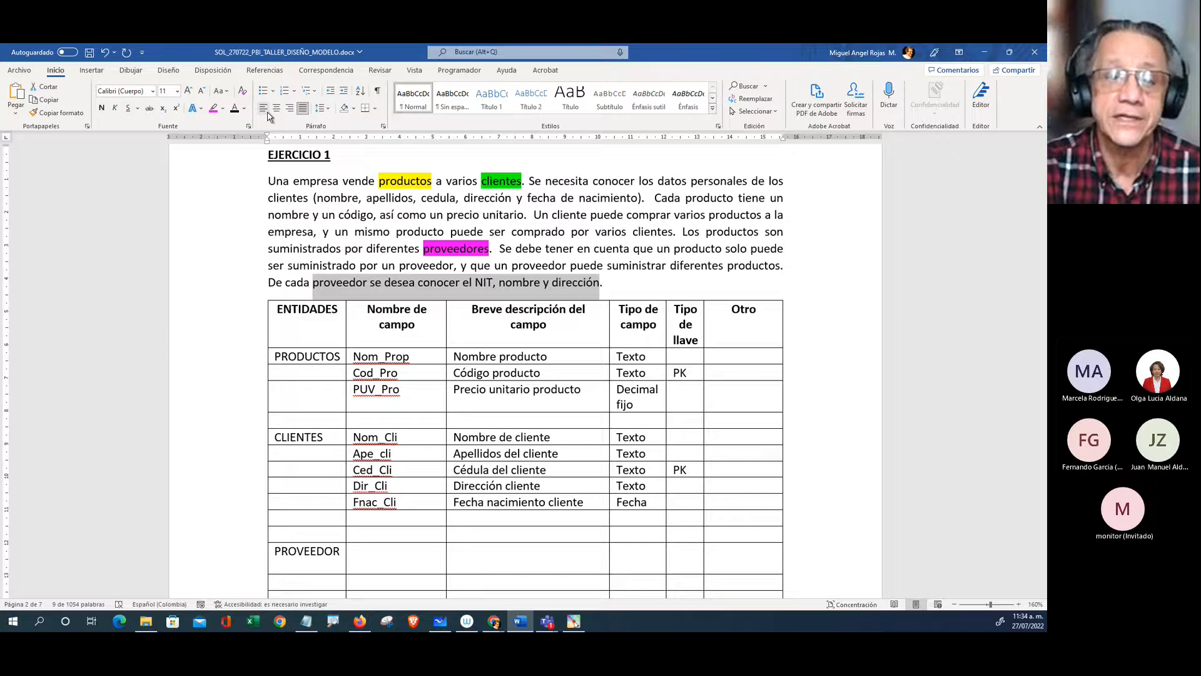
{"action": "left_click", "coordinate": [244, 109]}
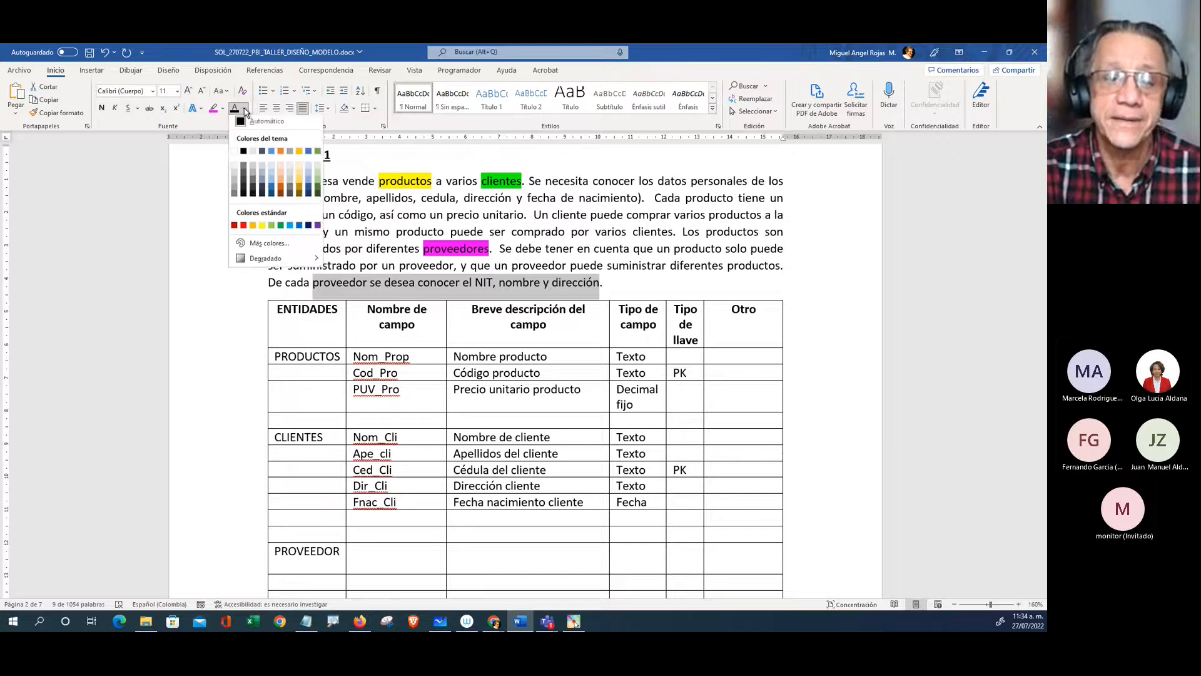
{"action": "left_click", "coordinate": [243, 227]}
Step: Remove the extra blank line after PROVEEDOR in its entity cell
{"action": "left_click", "coordinate": [381, 550]}
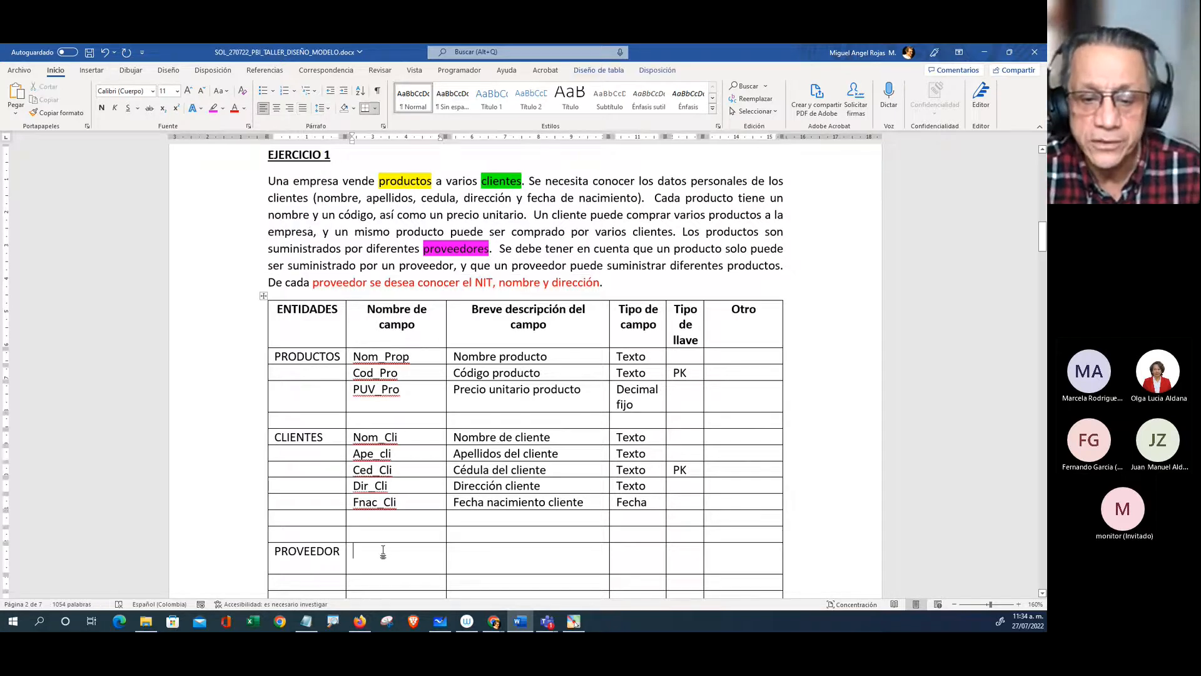
{"action": "left_click", "coordinate": [343, 555]}
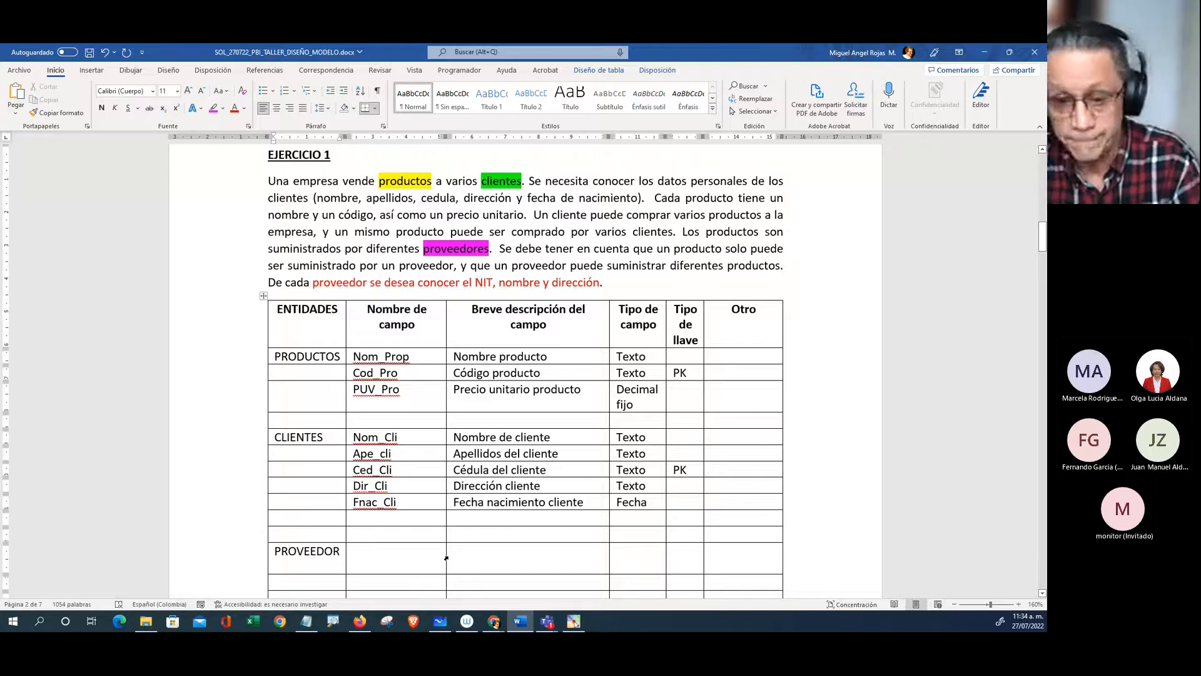
{"action": "key", "text": "Delete"}
Step: Enter the field descriptions "NIT proveedor" and "Nombre del proveedor" in the first two PROVEEDOR rows
{"action": "left_click", "coordinate": [399, 556]}
{"action": "left_click", "coordinate": [477, 547]}
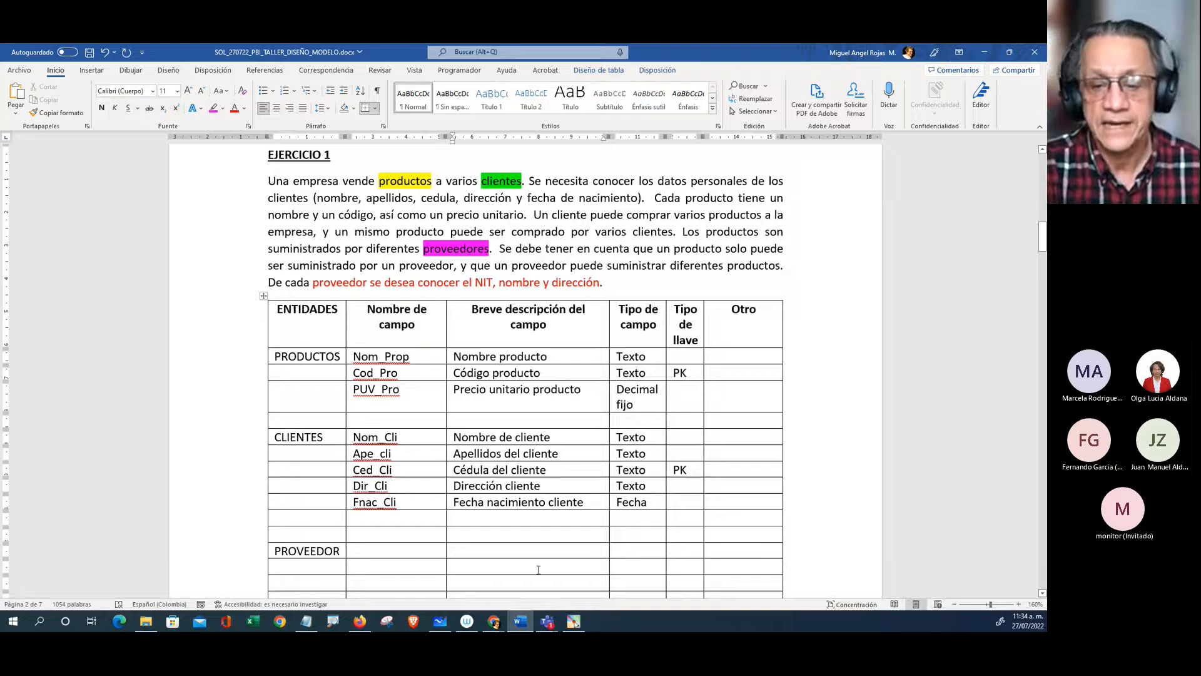
{"action": "type", "text": "NIT "}
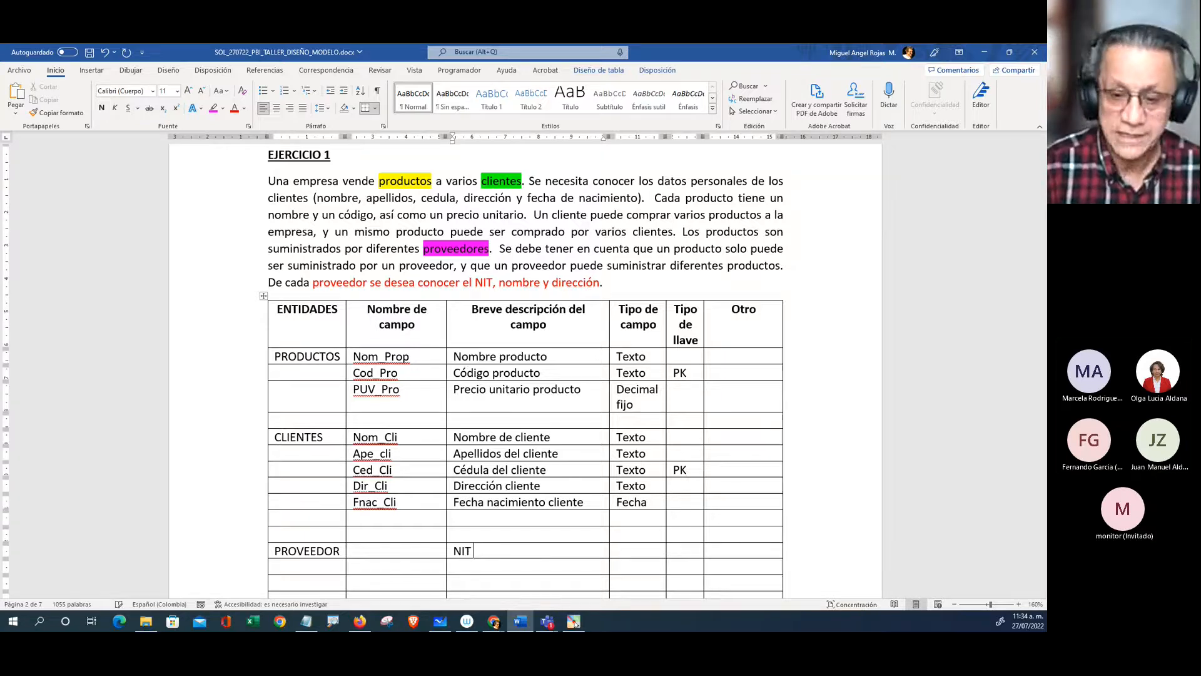
{"action": "type", "text": "proveedor"}
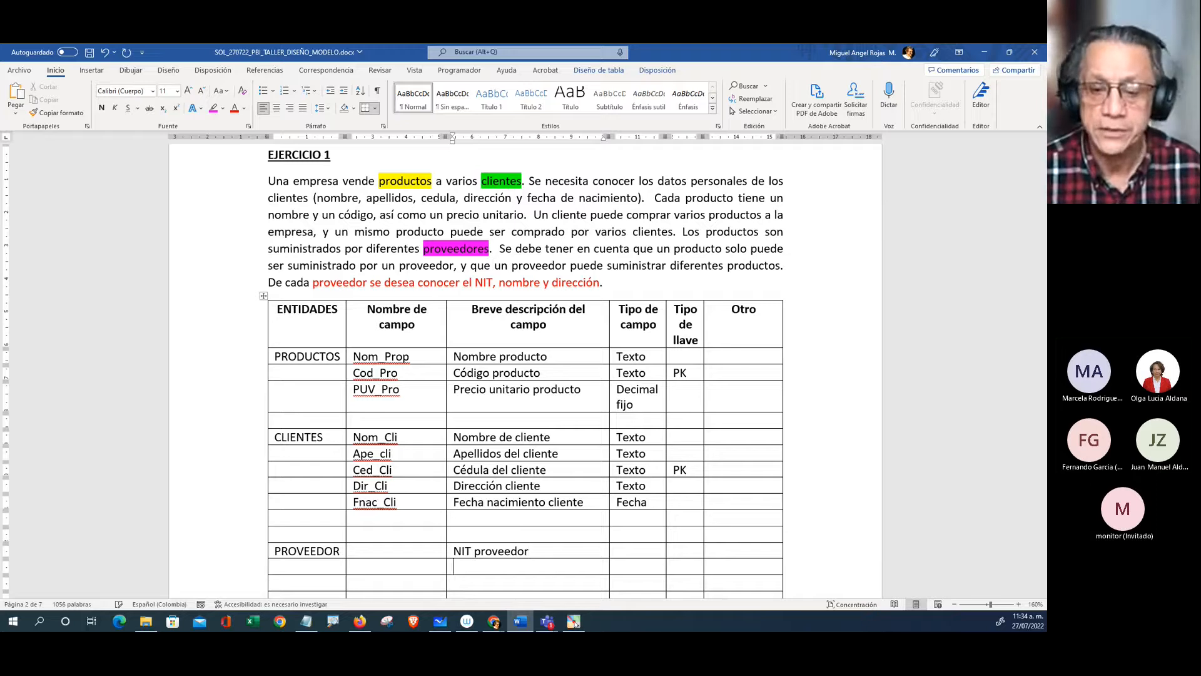
{"action": "key", "text": "Down"}
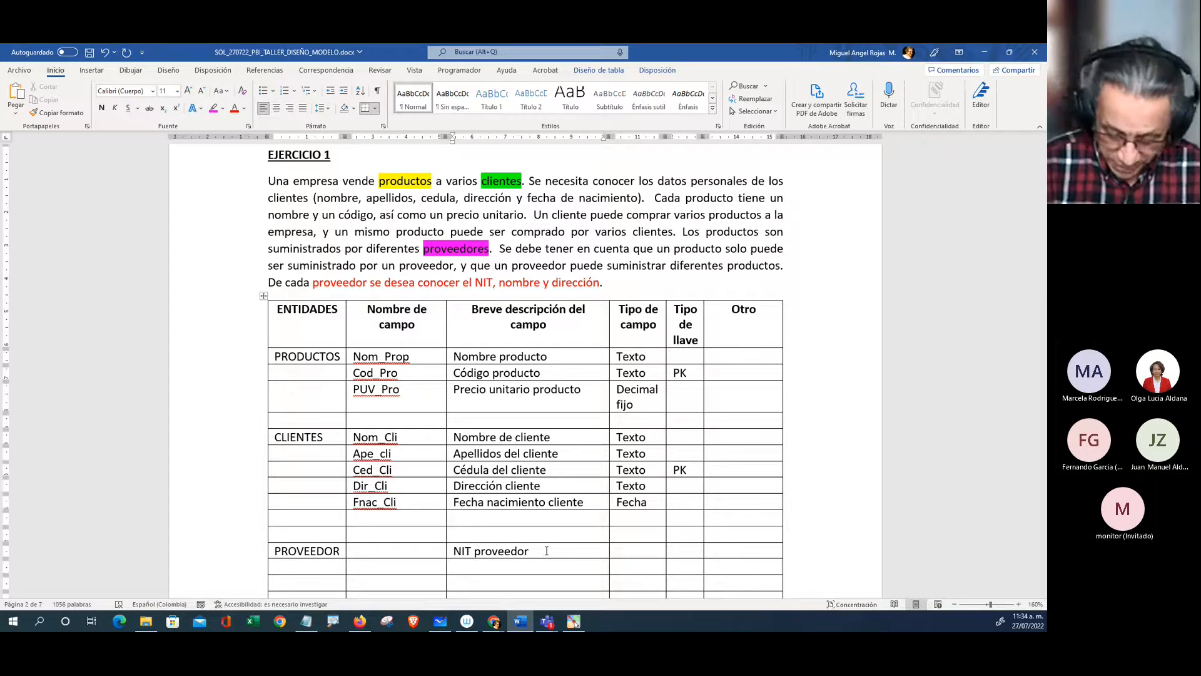
{"action": "type", "text": "Nombr"}
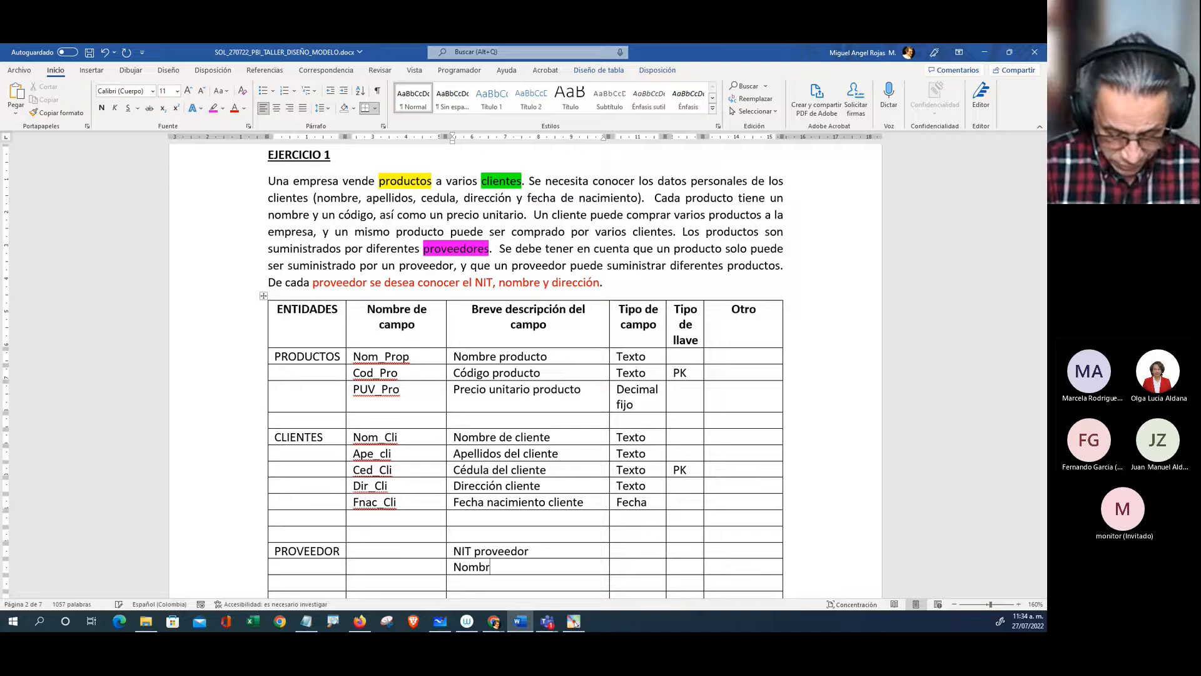
{"action": "type", "text": "e del proveedor"}
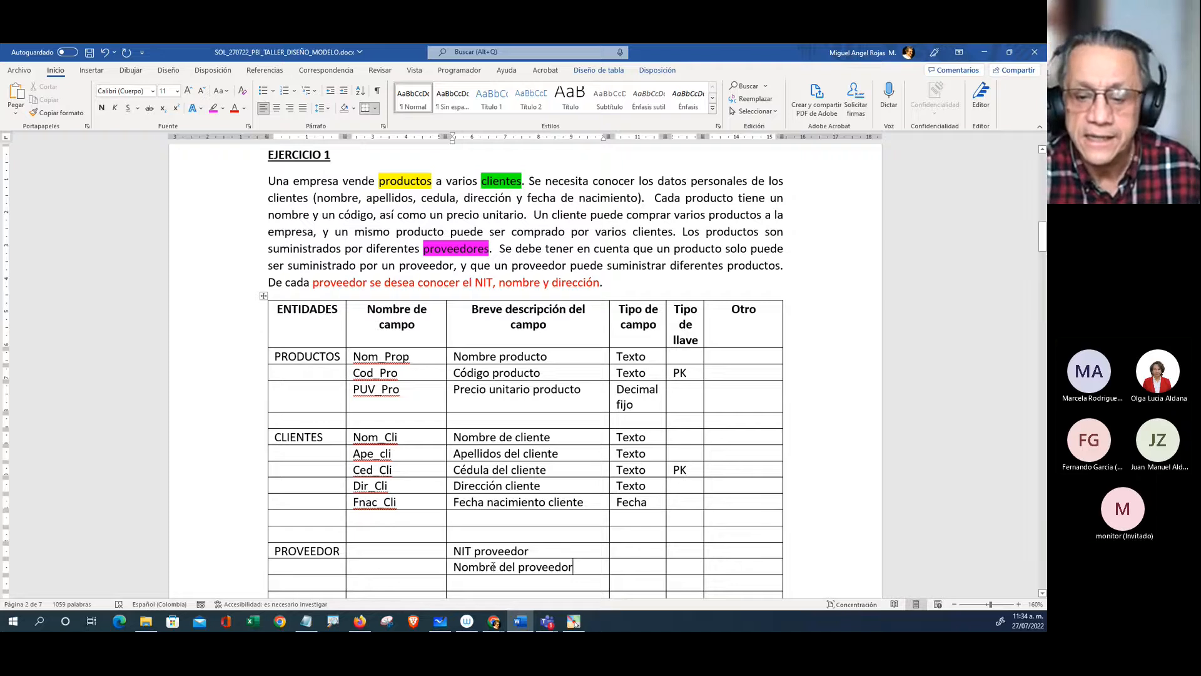
Step: Add "Dirección del proveedor" as the third field description of PROVEEDOR
{"action": "left_click", "coordinate": [486, 588]}
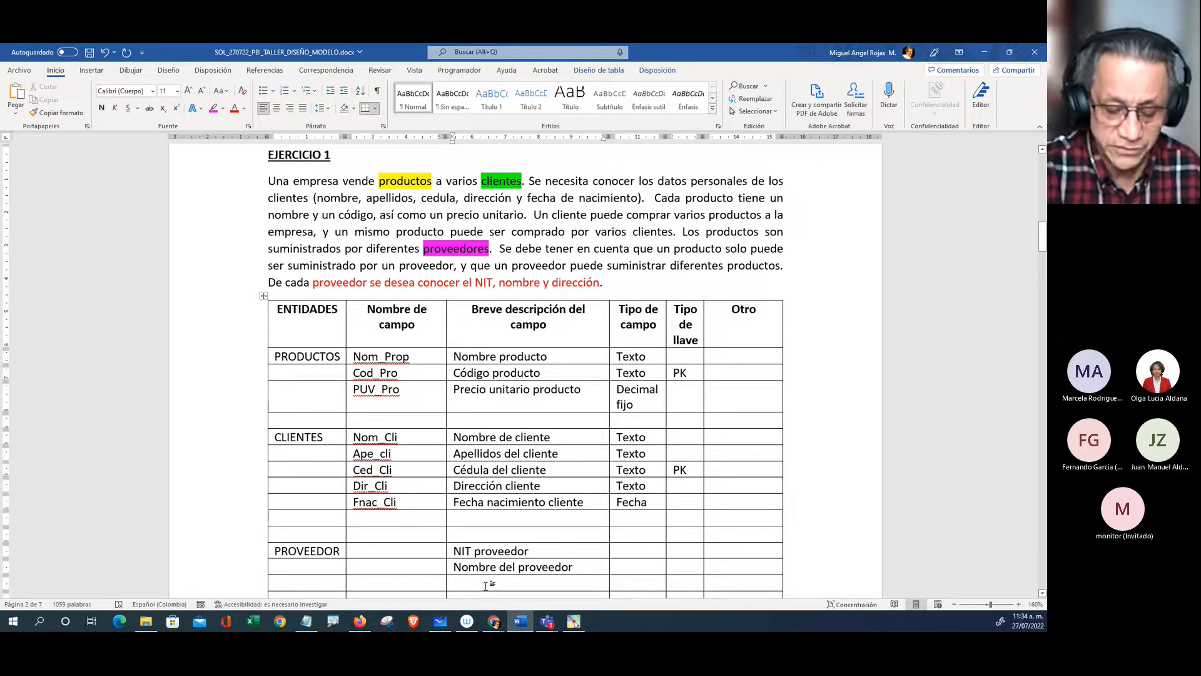
{"action": "type", "text": "Dire"}
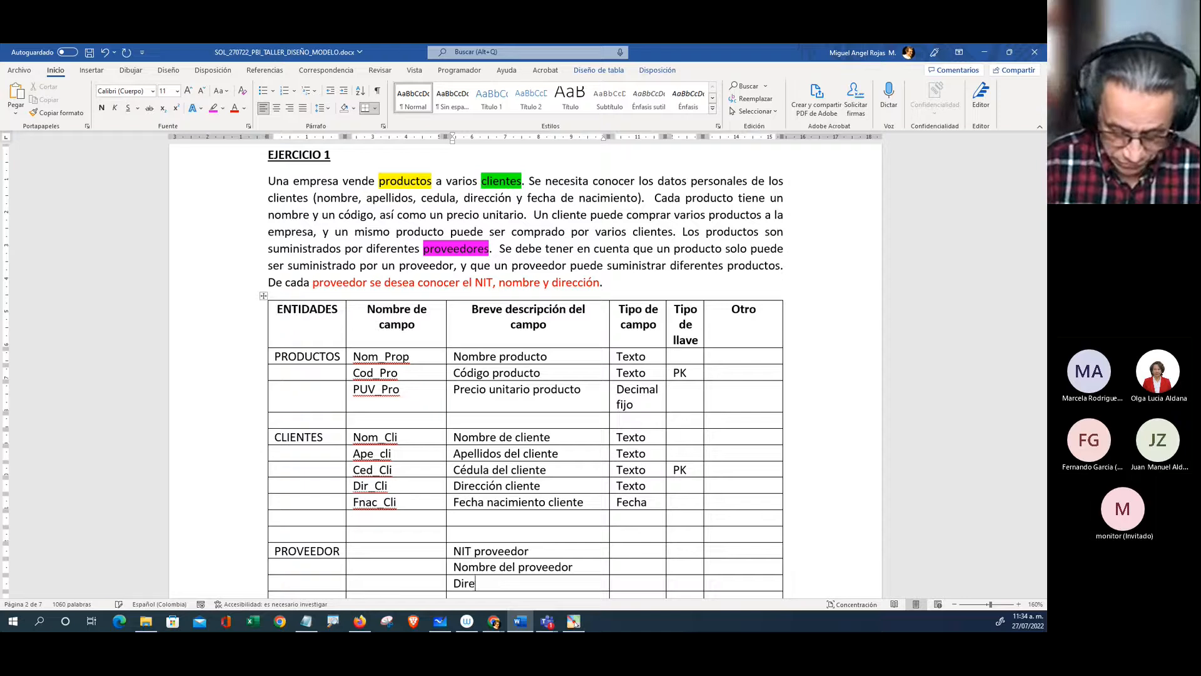
{"action": "type", "text": "cci"}
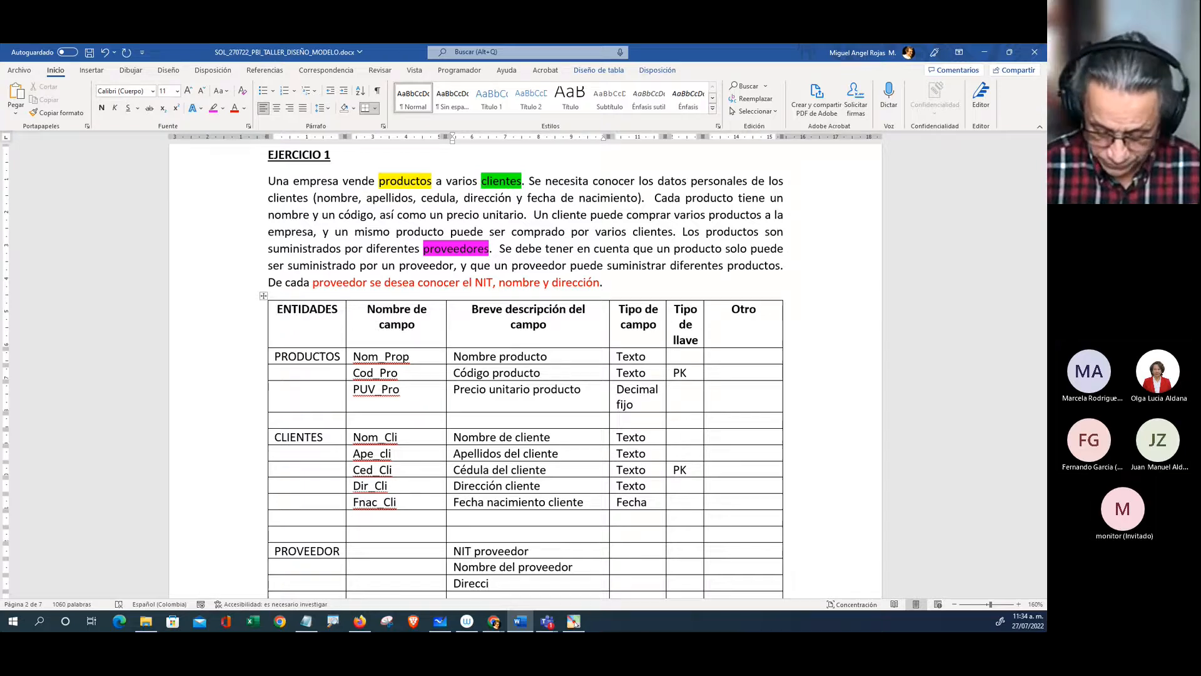
{"action": "type", "text": "ón"}
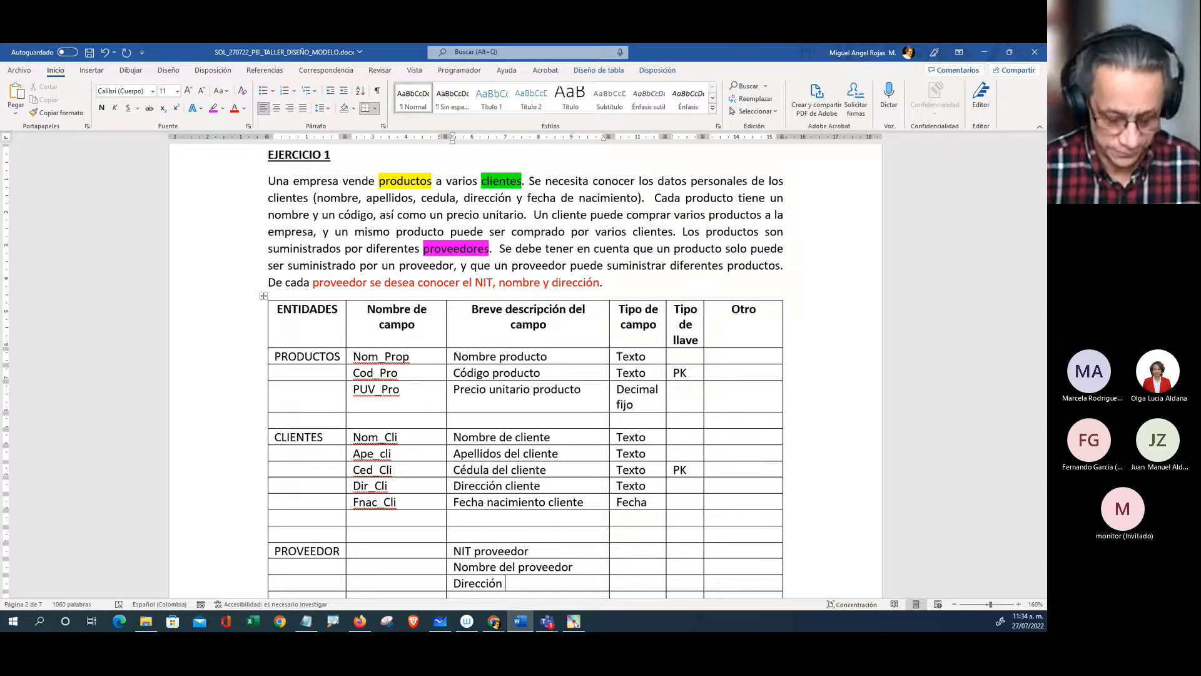
{"action": "type", "text": " del provee"}
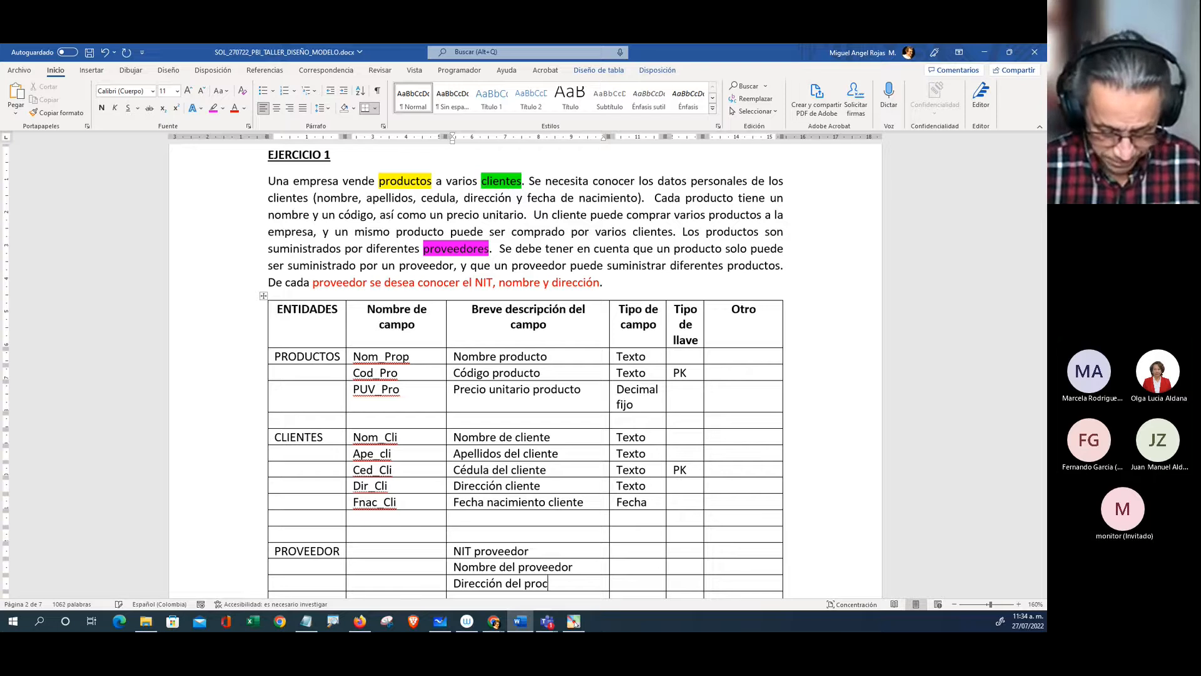
{"action": "type", "text": "dor"}
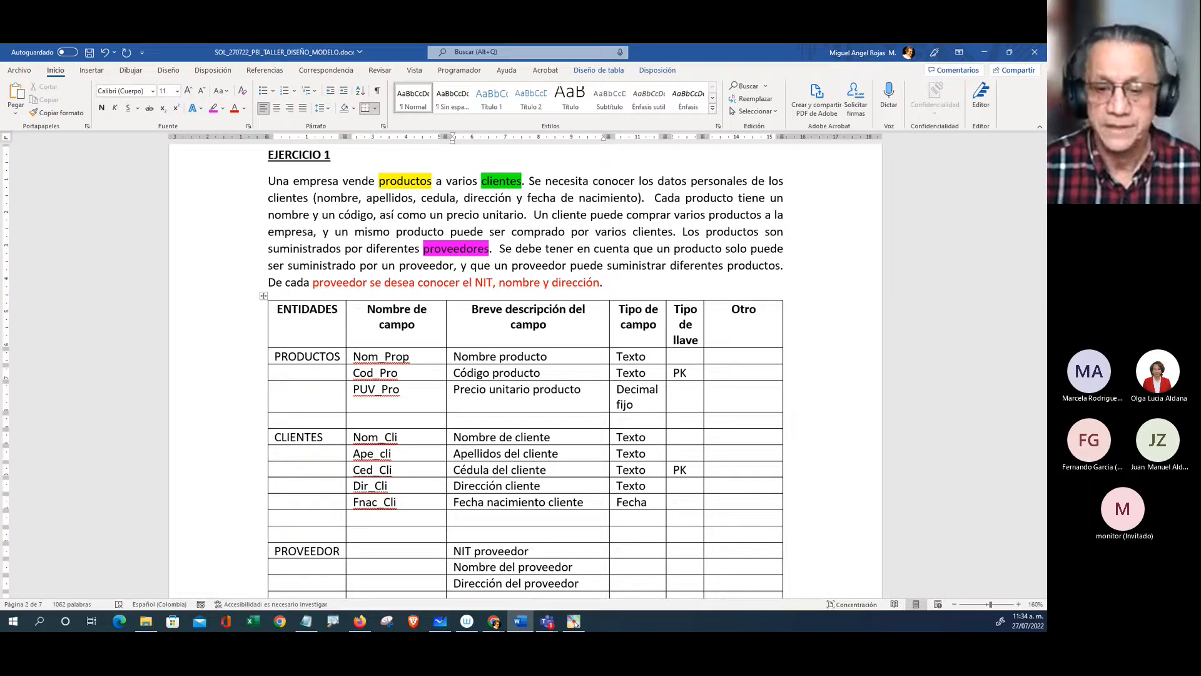
Step: Enter NIT_prove as the field name in the "NIT proveedor" row
{"action": "left_click", "coordinate": [368, 547]}
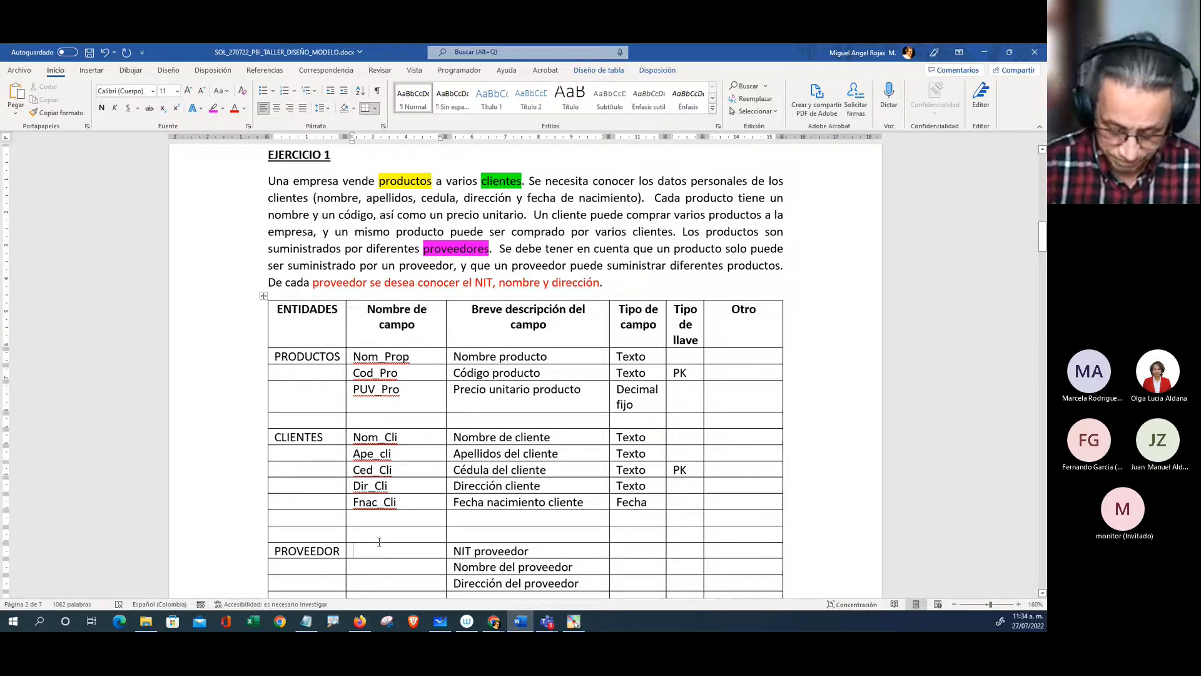
{"action": "type", "text": "NIT"}
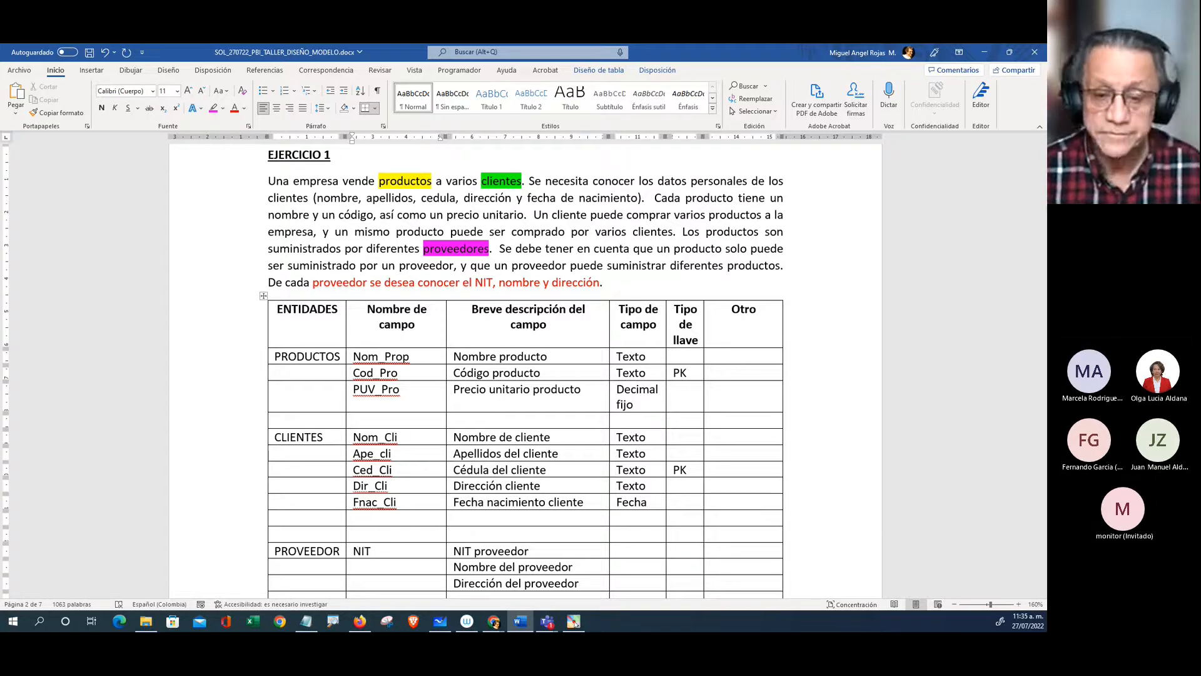
{"action": "type", "text": "_prov"}
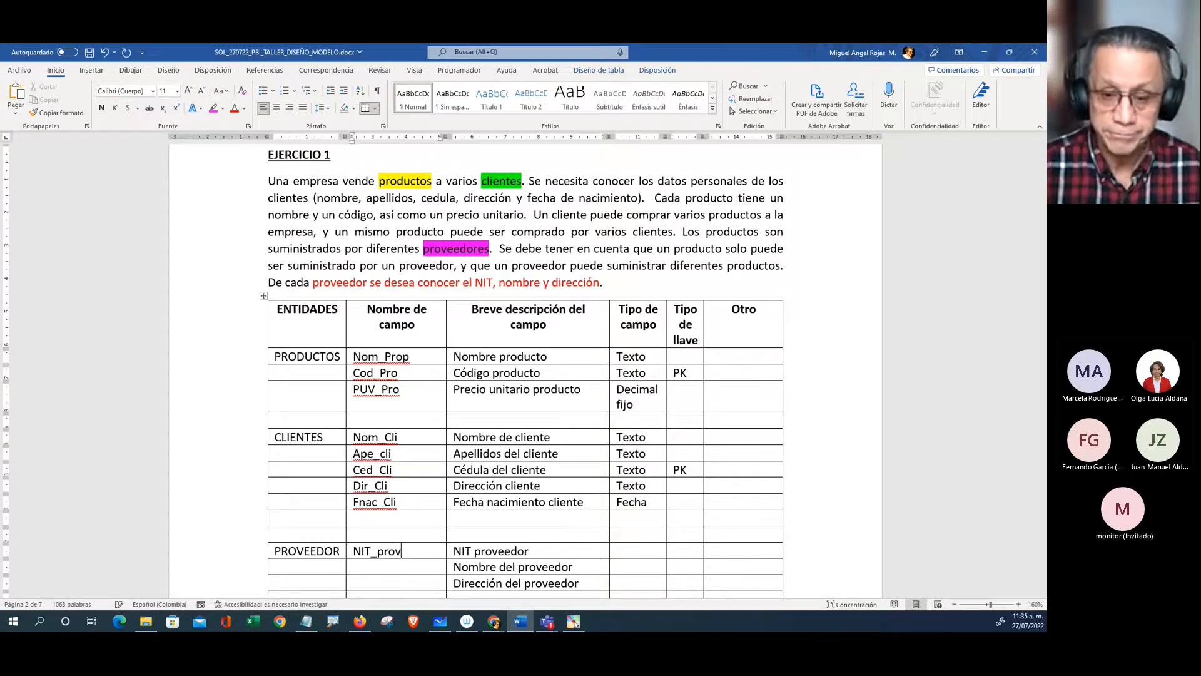
{"action": "type", "text": "e"}
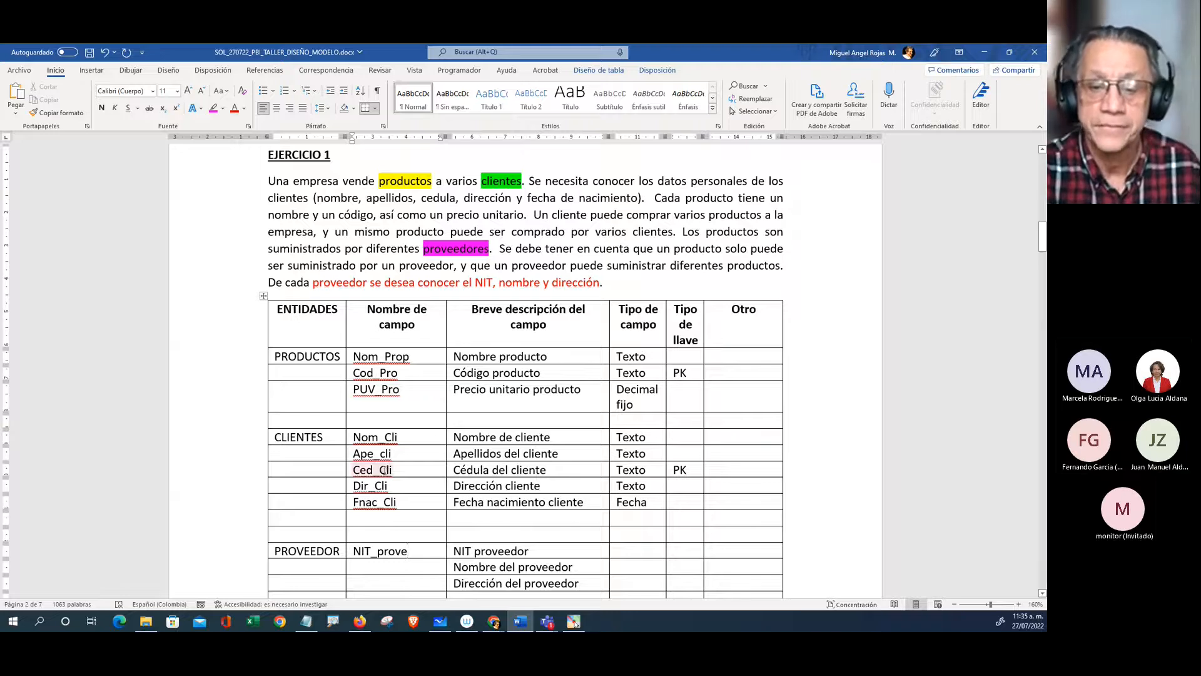
Step: Shorten the product name field to Nom_Pro and the supplier NIT field to NIT_prov
{"action": "left_click", "coordinate": [423, 362]}
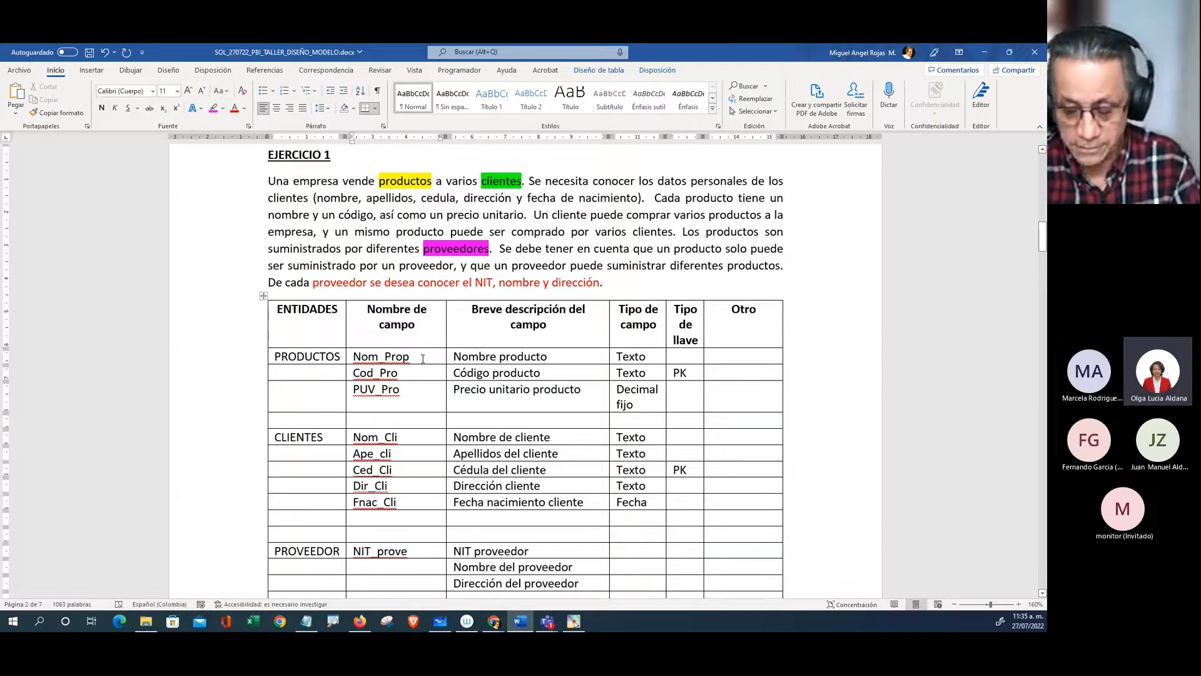
{"action": "key", "text": "BackSpace"}
{"action": "left_click", "coordinate": [417, 550]}
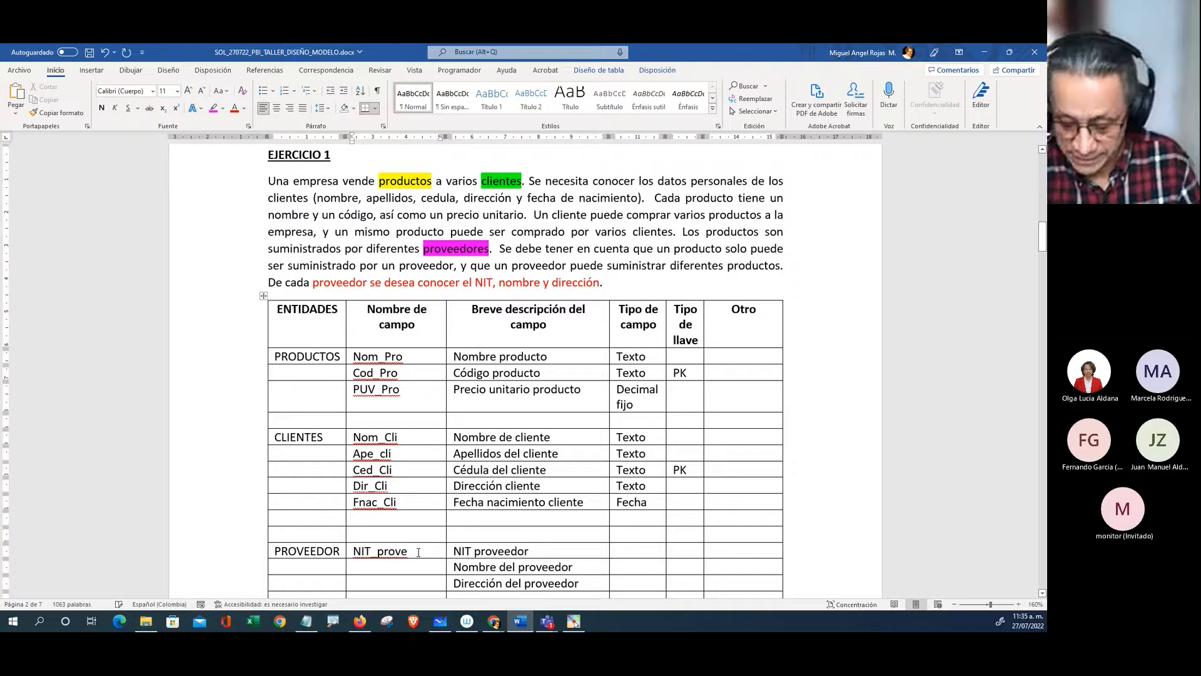
{"action": "key", "text": "BackSpace"}
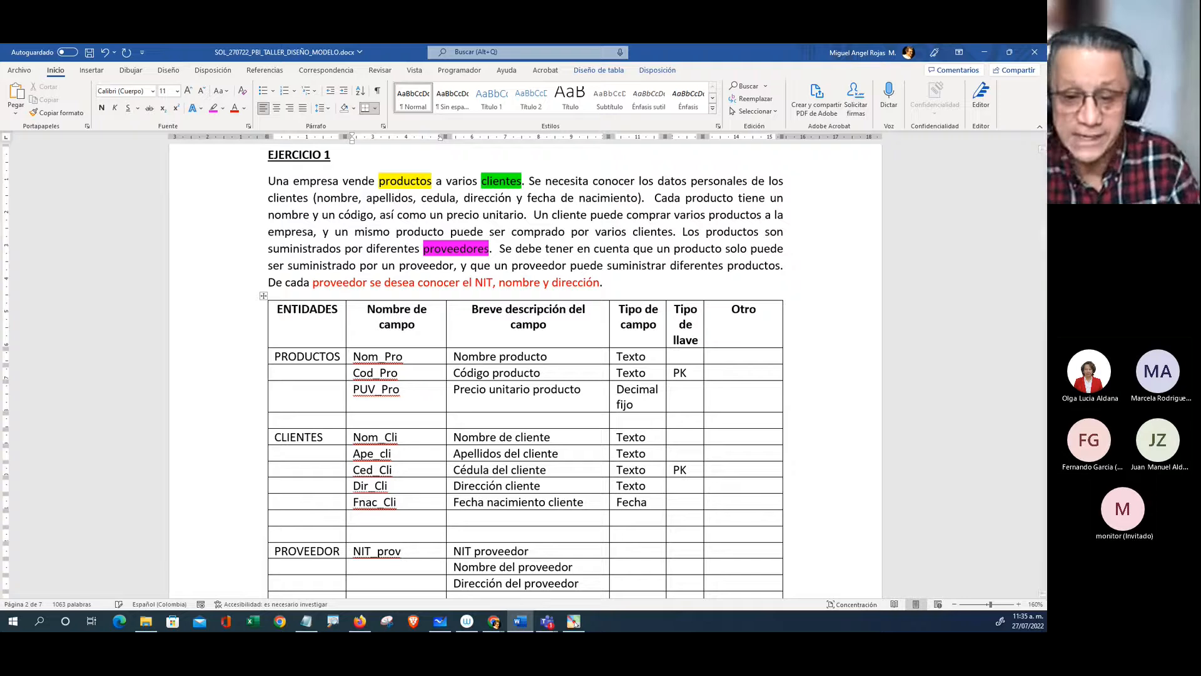
Step: Enter Mom_prov as the field name in the "Nombre del proveedor" row
{"action": "left_click", "coordinate": [447, 567]}
{"action": "type", "text": "M"}
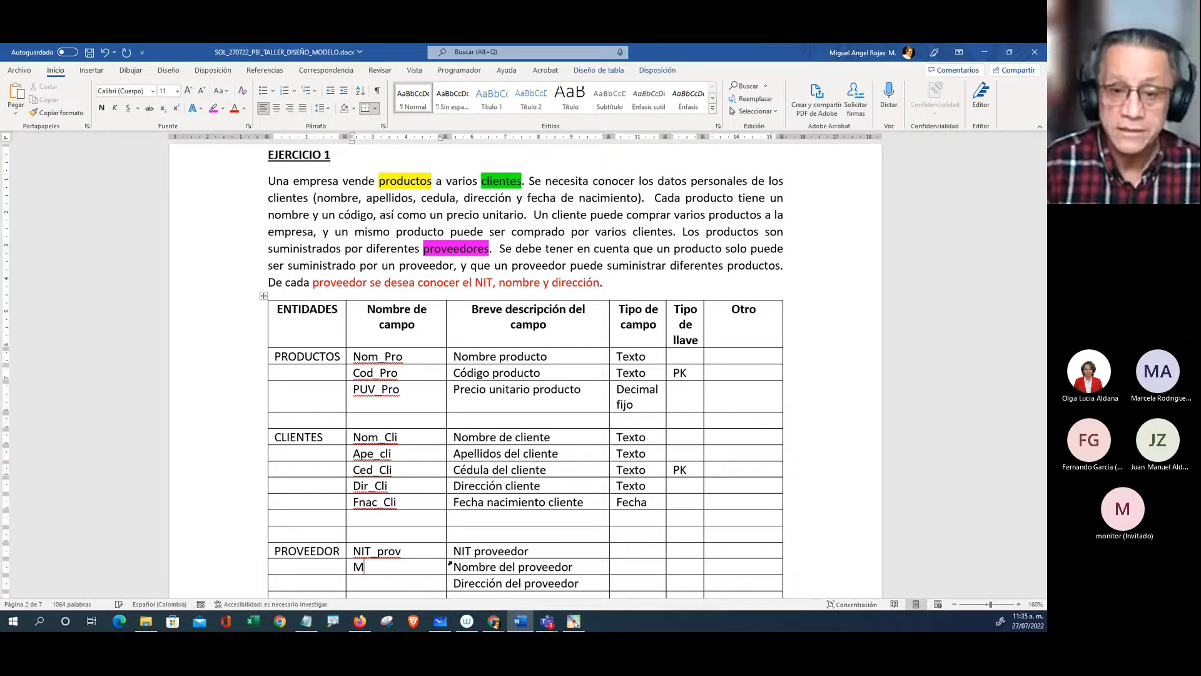
{"action": "type", "text": "om_pro"}
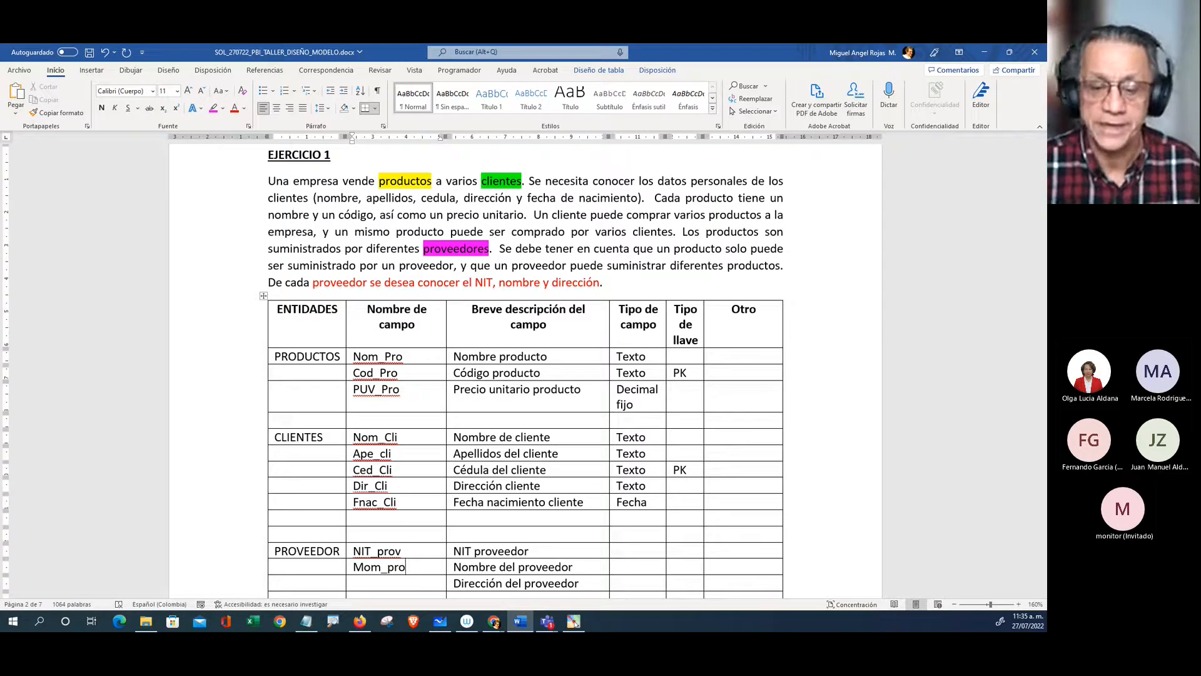
{"action": "type", "text": "v"}
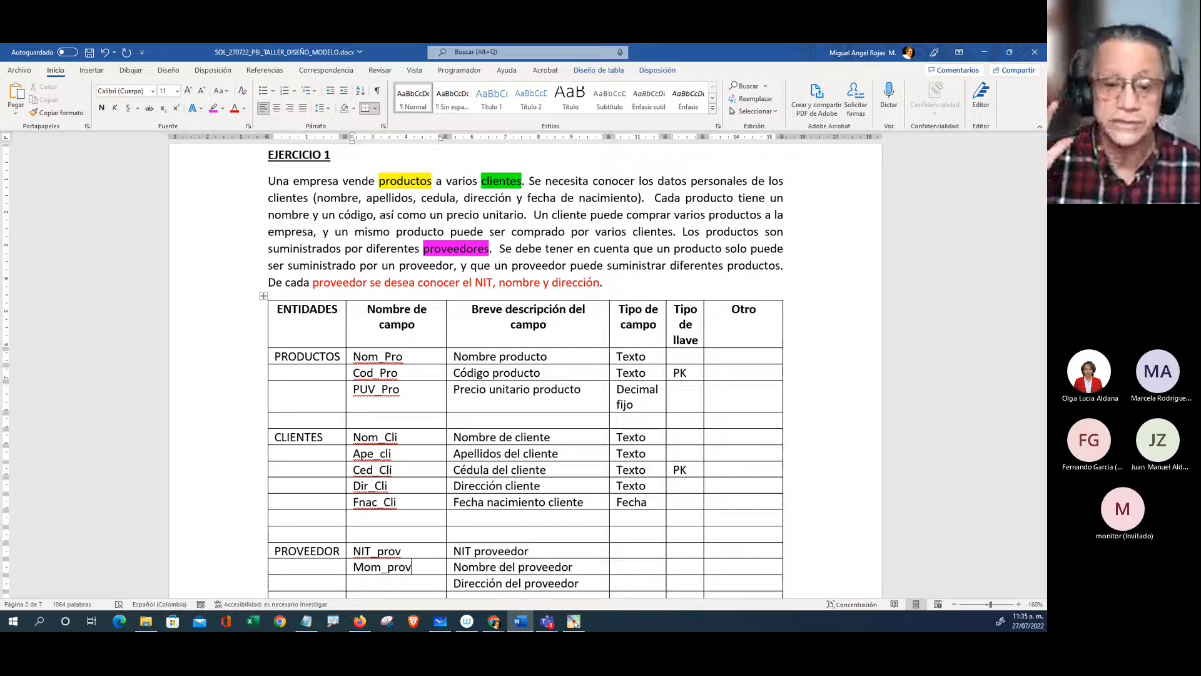
Step: Enter the field name Dir_Pro in the Dirección del proveedor row of the entity table
{"action": "key", "text": "Left"}
{"action": "key", "text": "Left"}
{"action": "key", "text": "Left"}
{"action": "key", "text": "Left"}
{"action": "key", "text": "Left"}
{"action": "key", "text": "Left"}
{"action": "key", "text": "Left"}
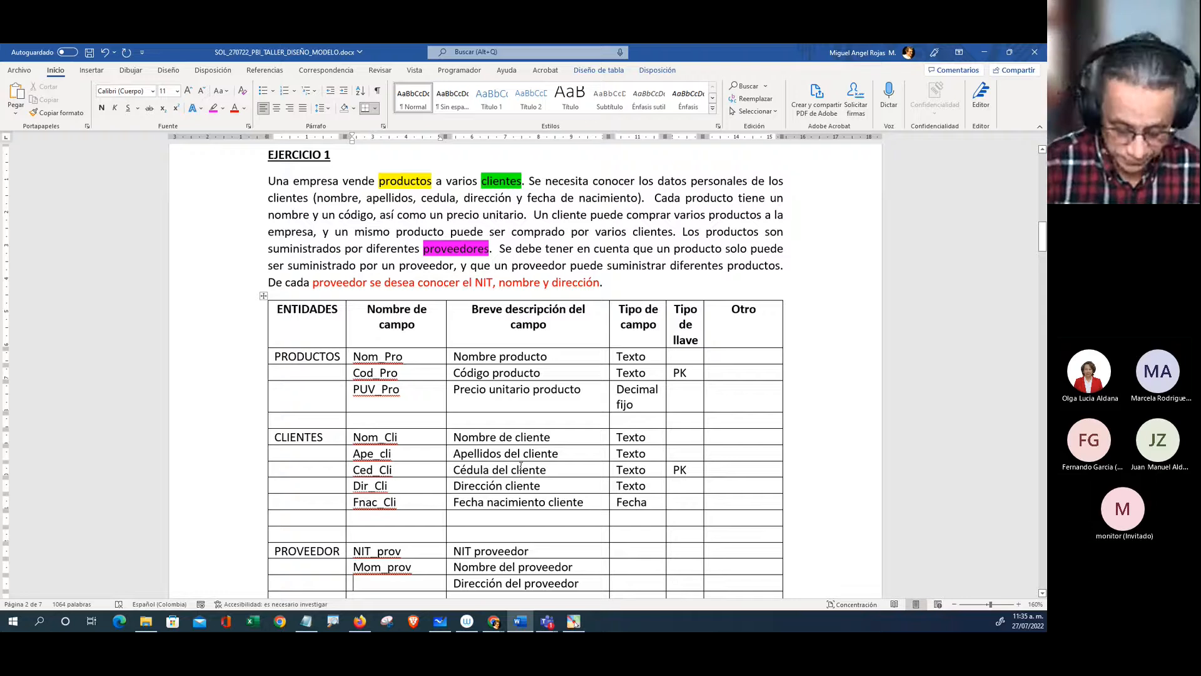
{"action": "key", "text": "Down"}
{"action": "type", "text": "Dir_Pro"}
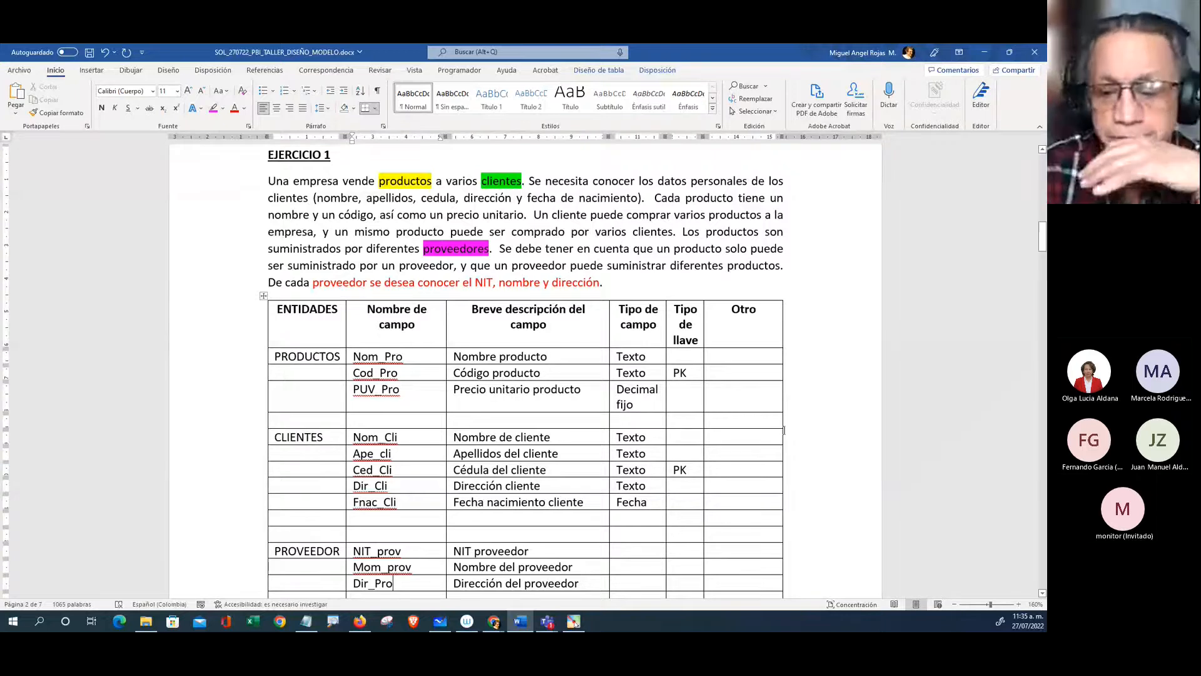
Step: Copy the field type Texto from the Dir_Cli row into the type cells of all three PROVEEDOR fields
{"action": "left_click", "coordinate": [745, 531]}
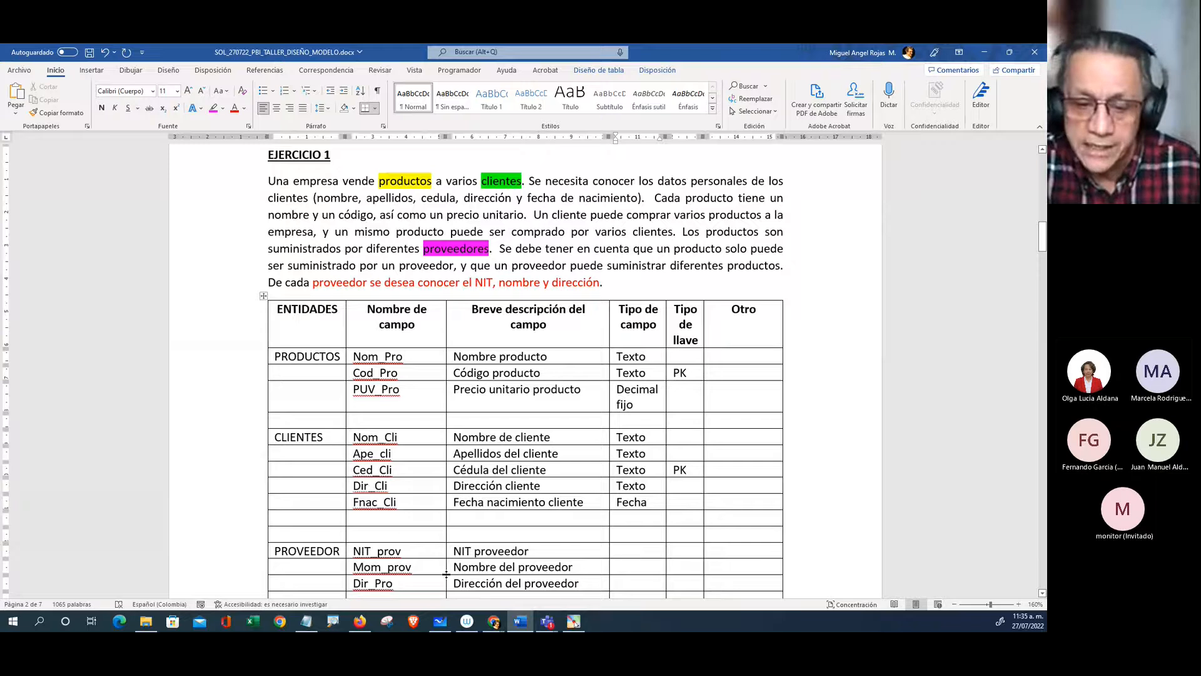
{"action": "left_click", "coordinate": [644, 486]}
{"action": "double_click", "coordinate": [636, 486]}
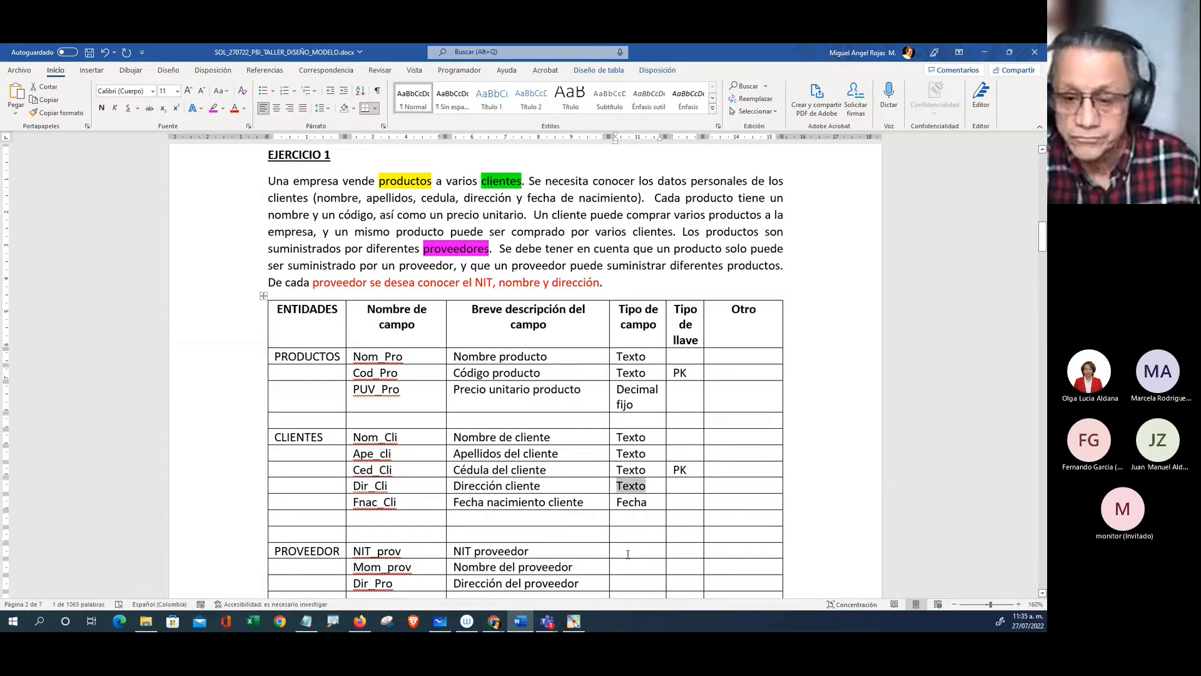
{"action": "left_click_drag", "start_coordinate": [628, 553], "coordinate": [632, 584]}
{"action": "type", "text": "Texto Texto Texto"}
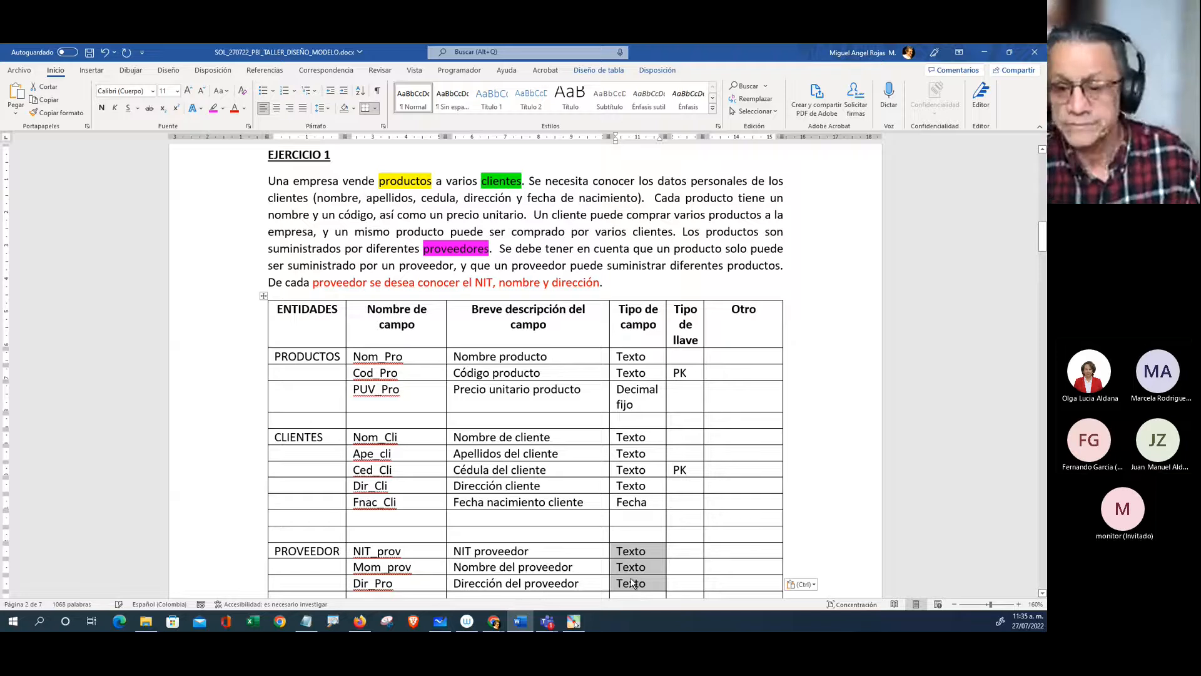
Step: Mark the NIT_prov field as PK in its Tipo de llave cell
{"action": "left_click", "coordinate": [682, 551]}
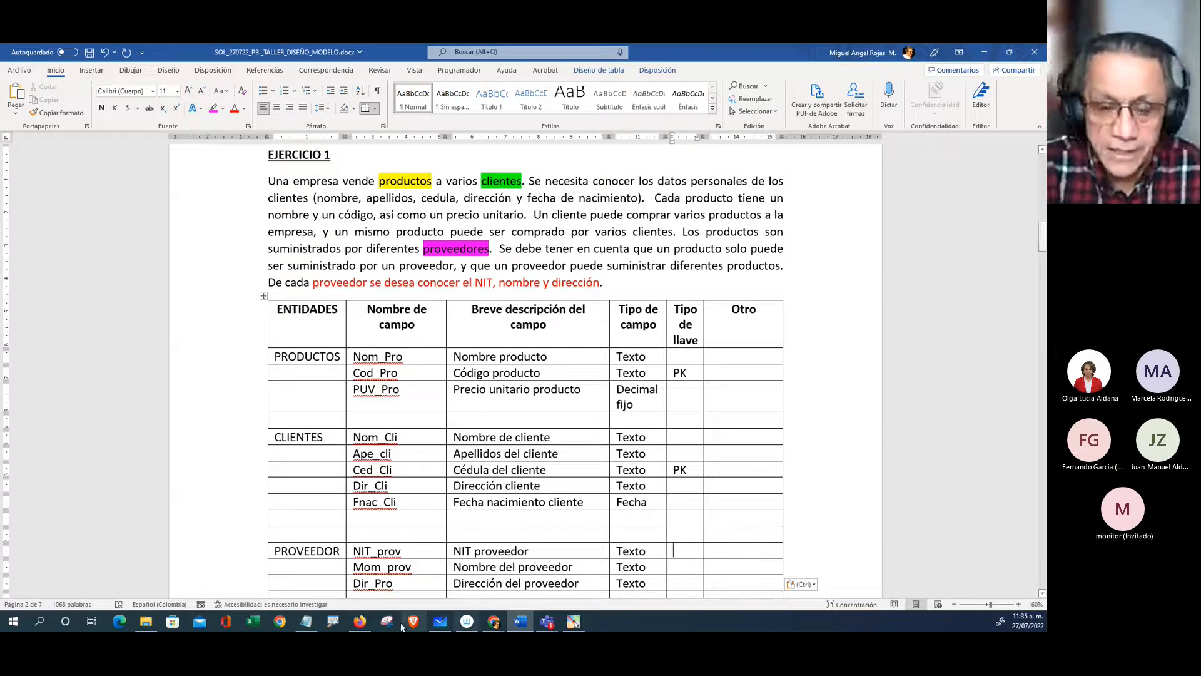
{"action": "scroll", "coordinate": [386, 491], "scroll_direction": "down", "scroll_amount": 1}
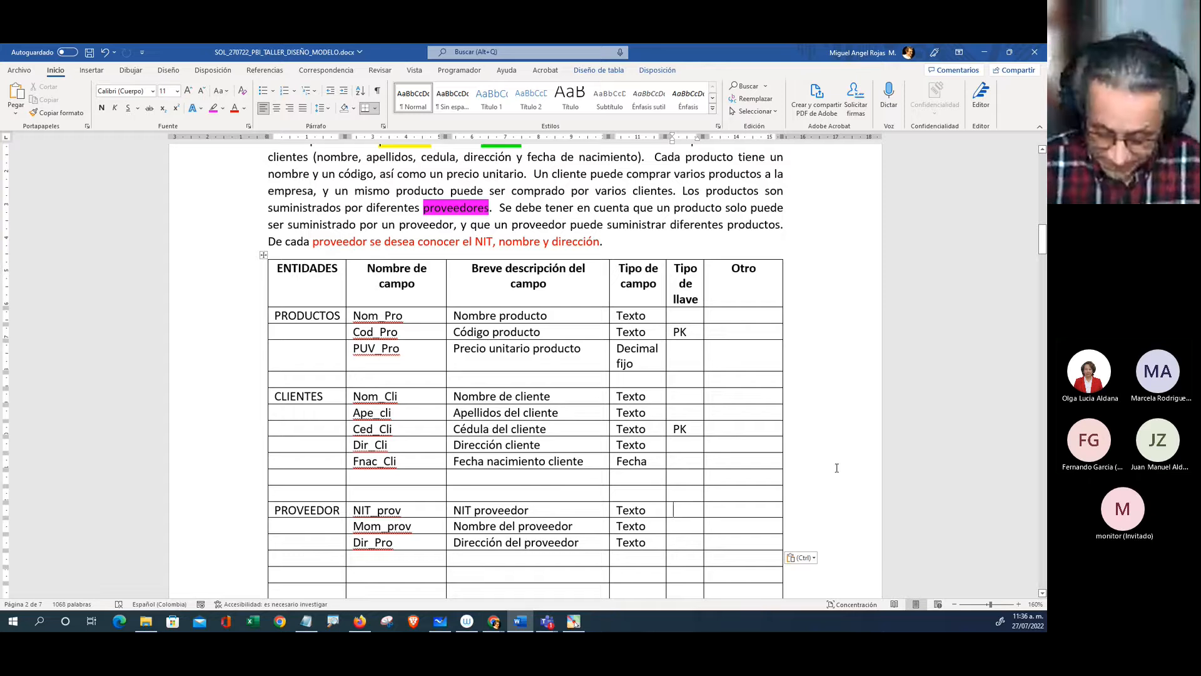
{"action": "type", "text": "PK"}
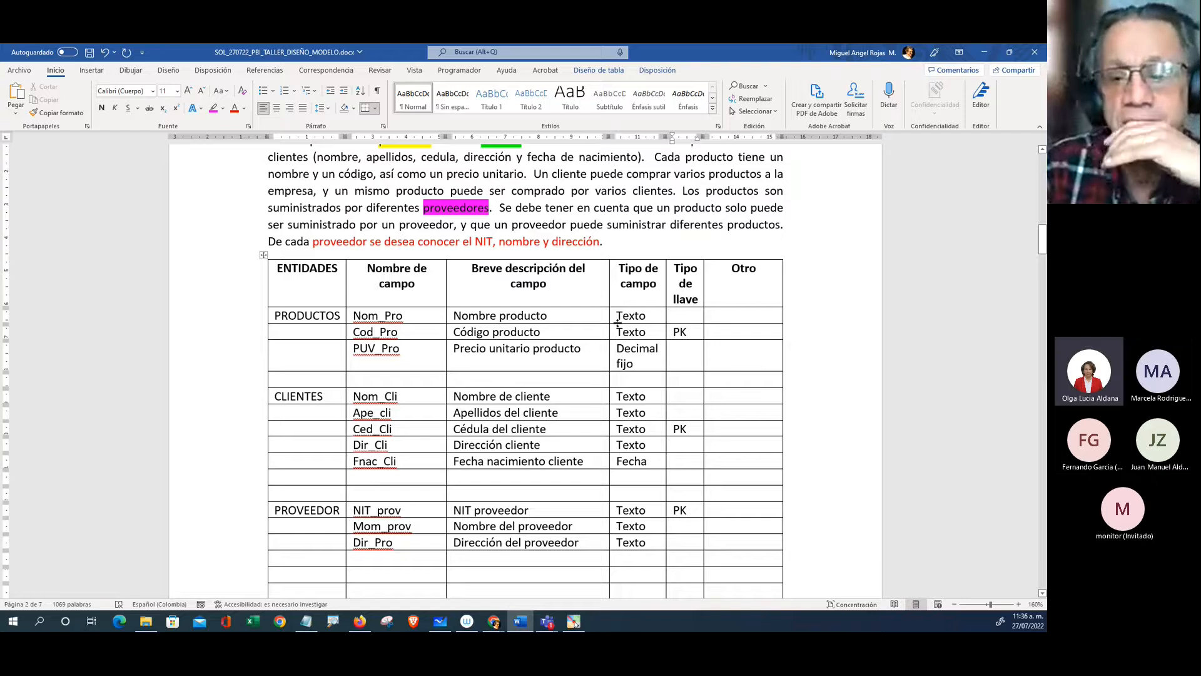
Step: Correct the misspelled provider name field from Mom_prov to Nom_prov
{"action": "left_click", "coordinate": [620, 243]}
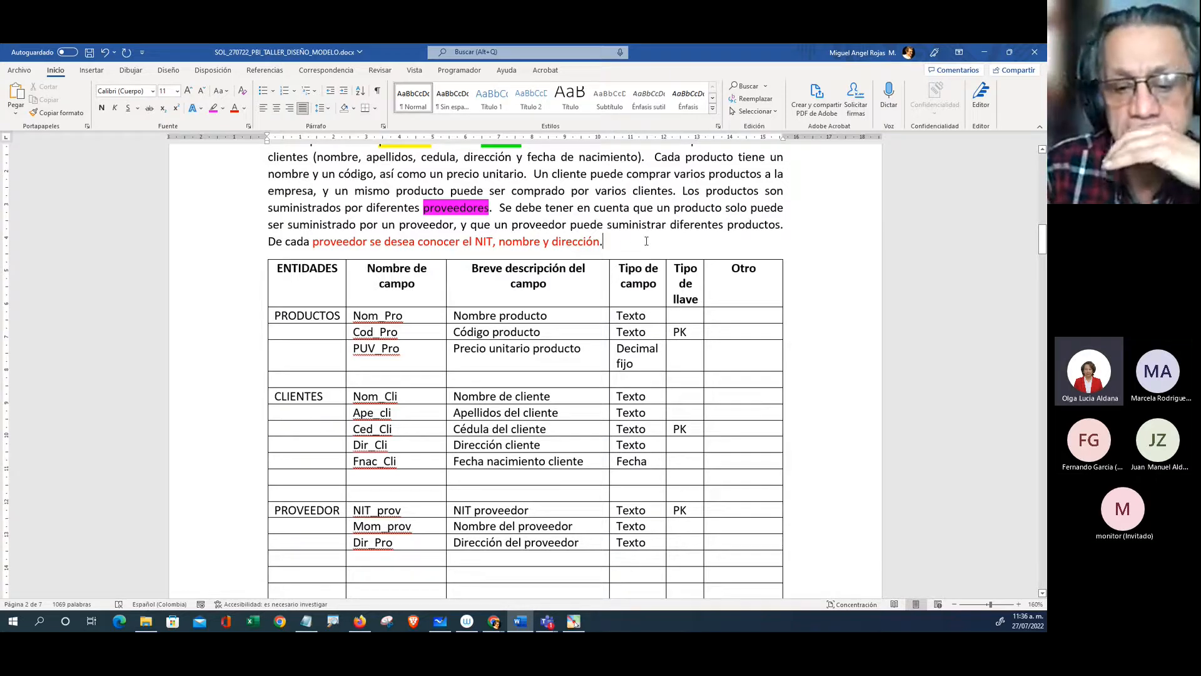
{"action": "right_click", "coordinate": [361, 527]}
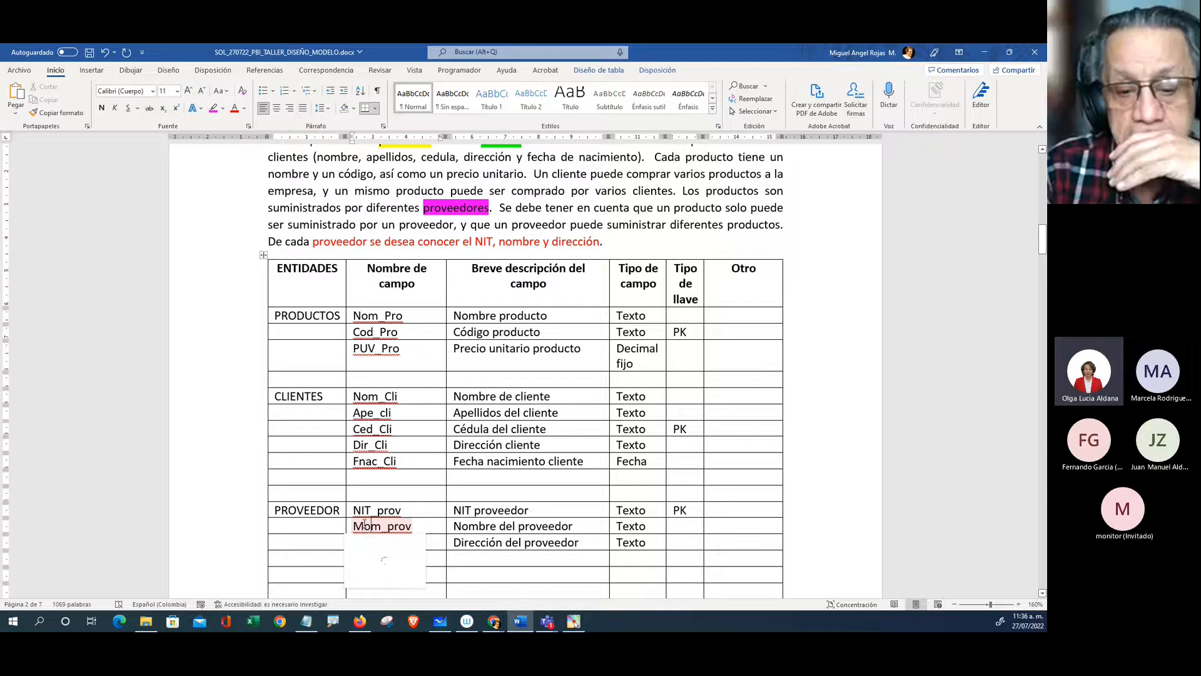
{"action": "key", "text": "BackSpace"}
{"action": "type", "text": "N"}
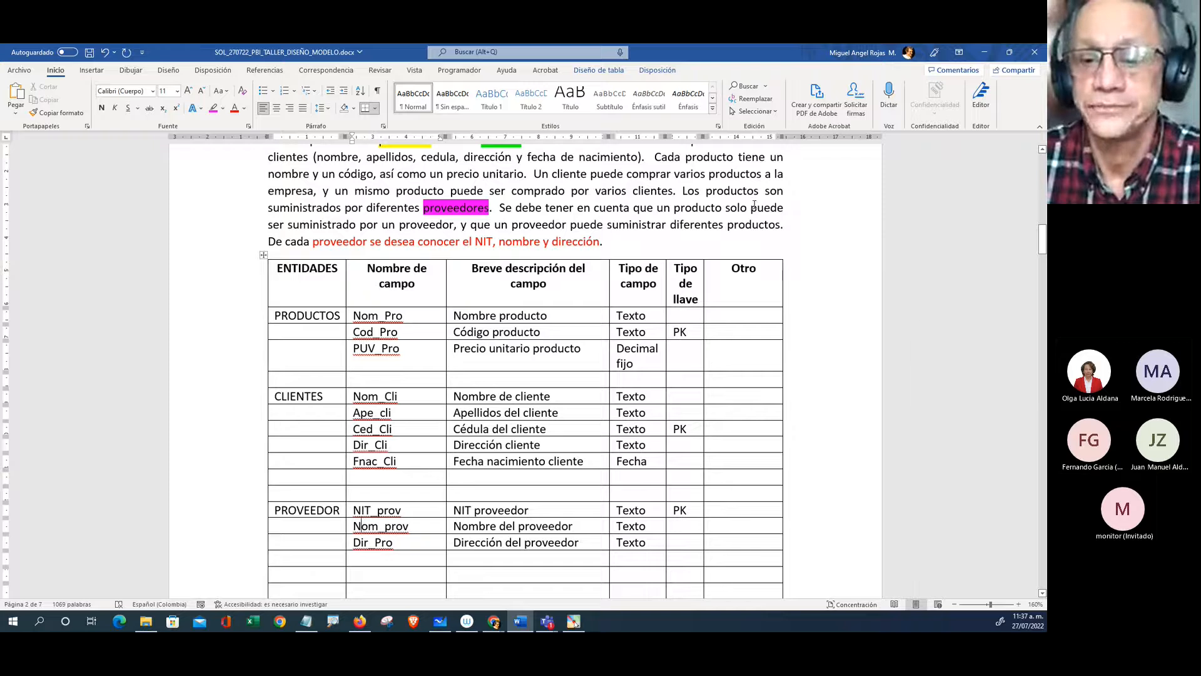
Step: Reset the font colour of "proveedor se desea conocer el NIT, nombre y dirección." to automatic
{"action": "left_click_drag", "start_coordinate": [604, 243], "coordinate": [321, 252]}
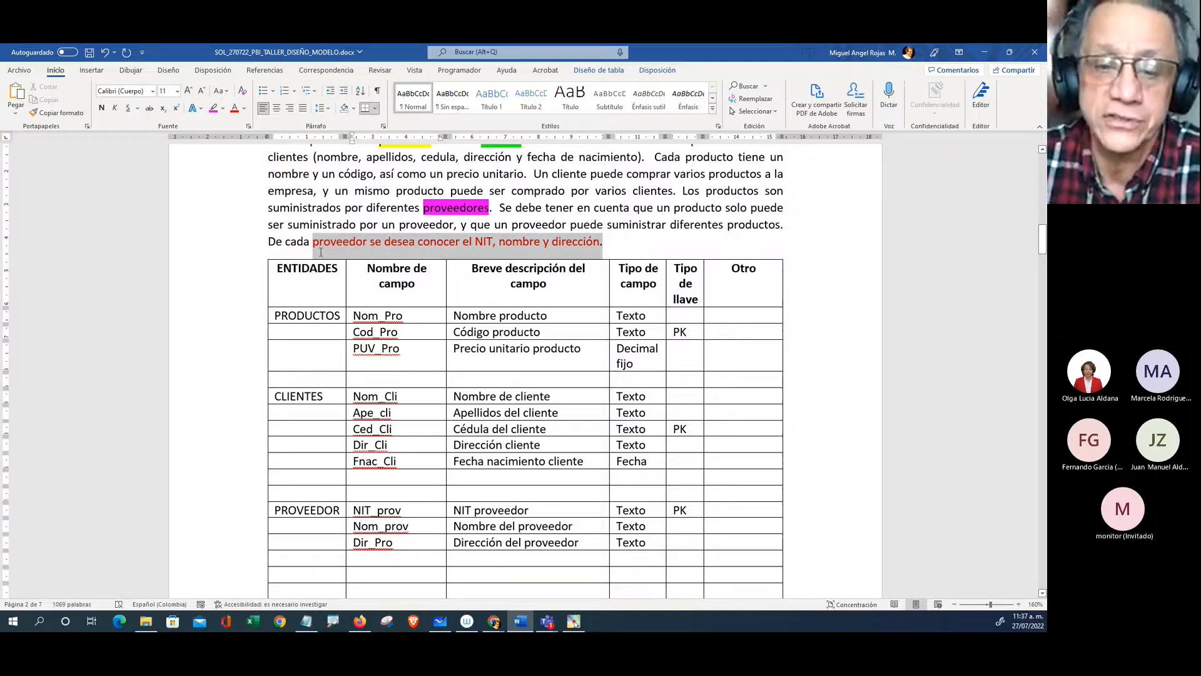
{"action": "left_click", "coordinate": [244, 108]}
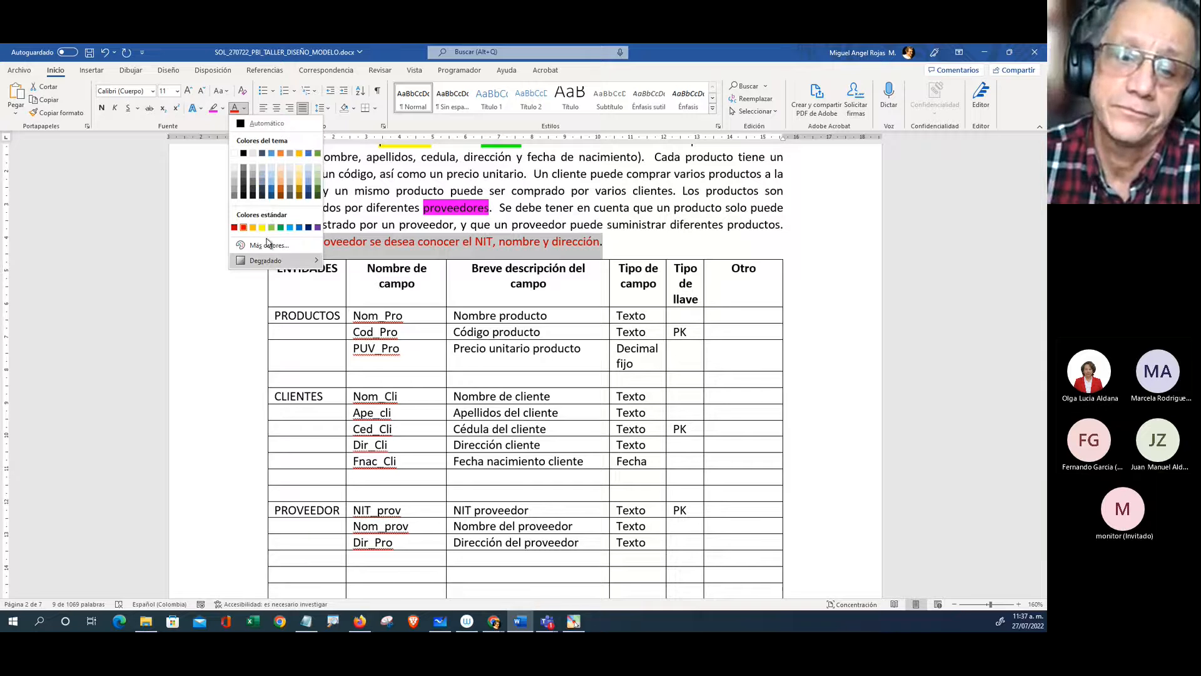
{"action": "left_click", "coordinate": [263, 123]}
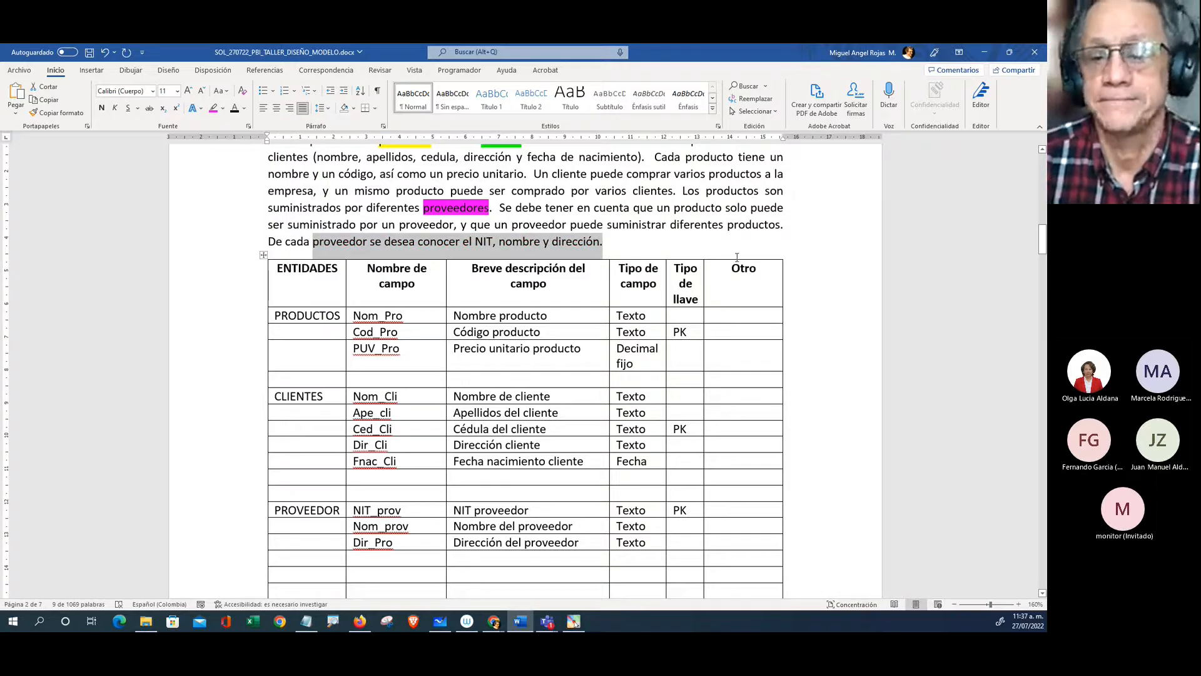
{"action": "left_click", "coordinate": [717, 252]}
{"action": "scroll", "coordinate": [755, 442], "scroll_direction": "down", "scroll_amount": 1}
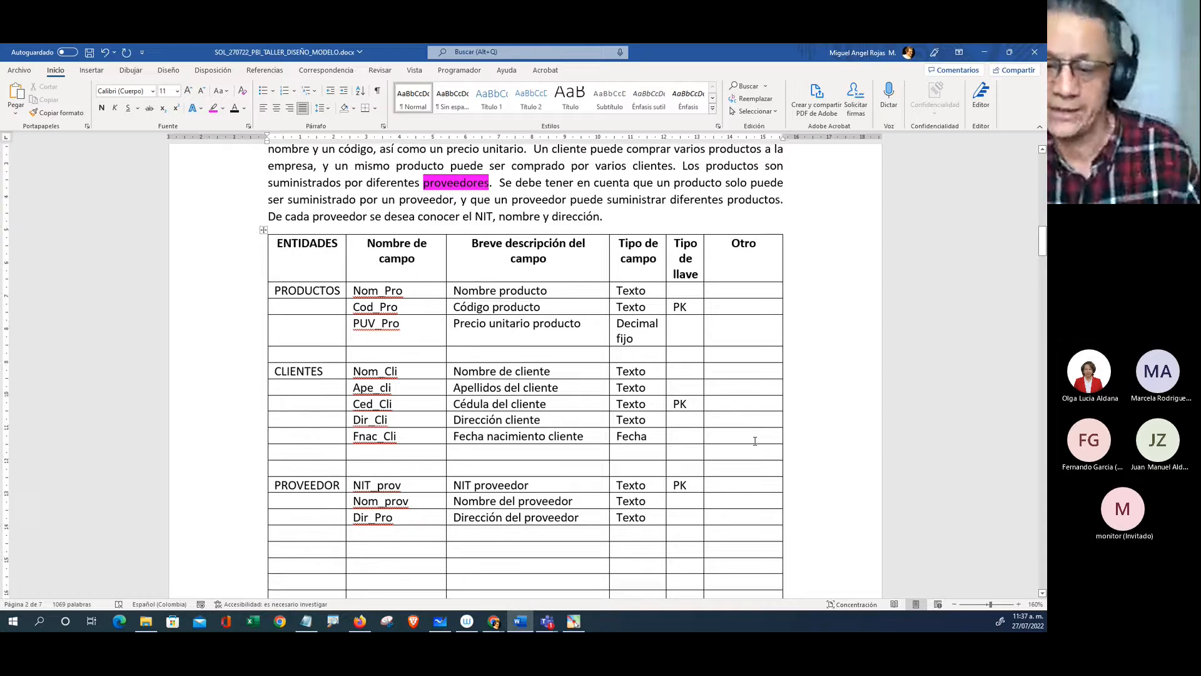
{"action": "scroll", "coordinate": [755, 441], "scroll_direction": "down", "scroll_amount": 2}
{"action": "scroll", "coordinate": [755, 441], "scroll_direction": "up", "scroll_amount": 5}
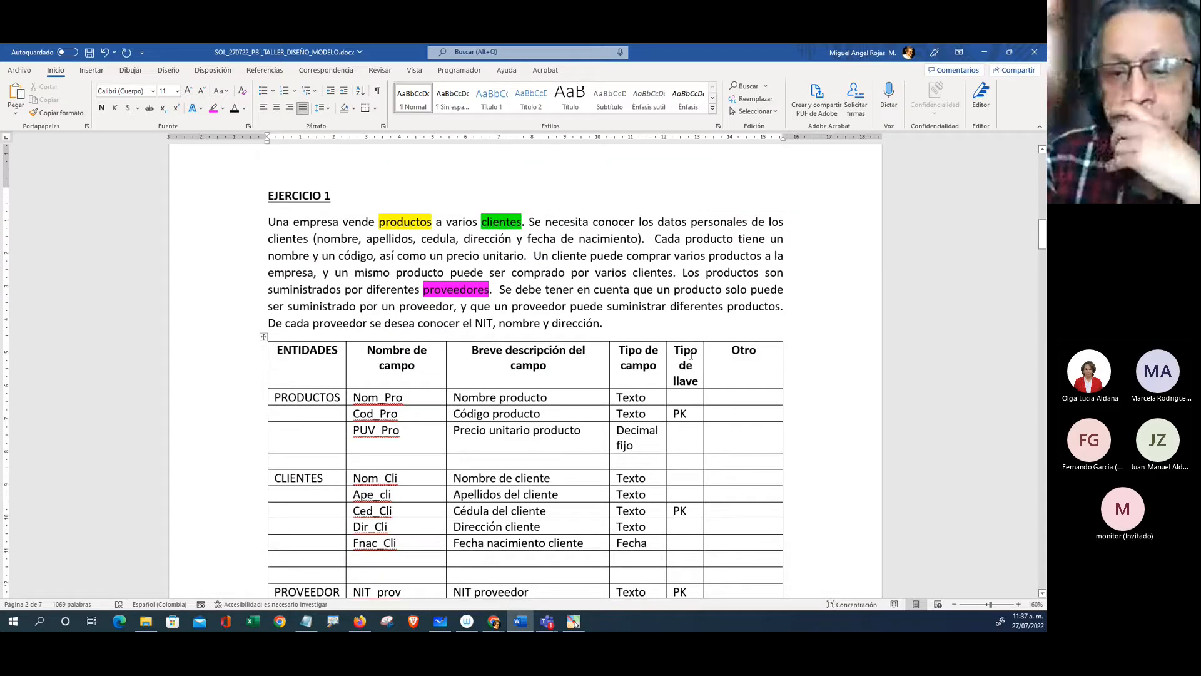
Step: Switch to Microsoft Whiteboard and draw an entity box labelled CLIENTE below the long dashed line
{"action": "left_click", "coordinate": [536, 254]}
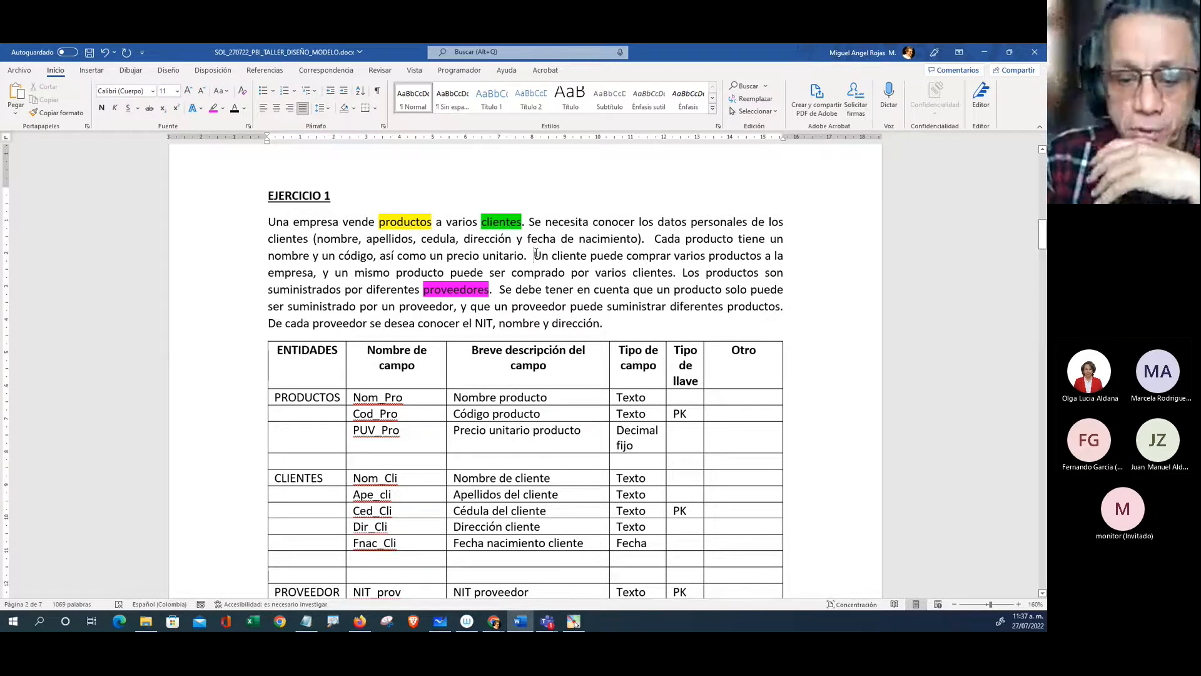
{"action": "left_click", "coordinate": [441, 620]}
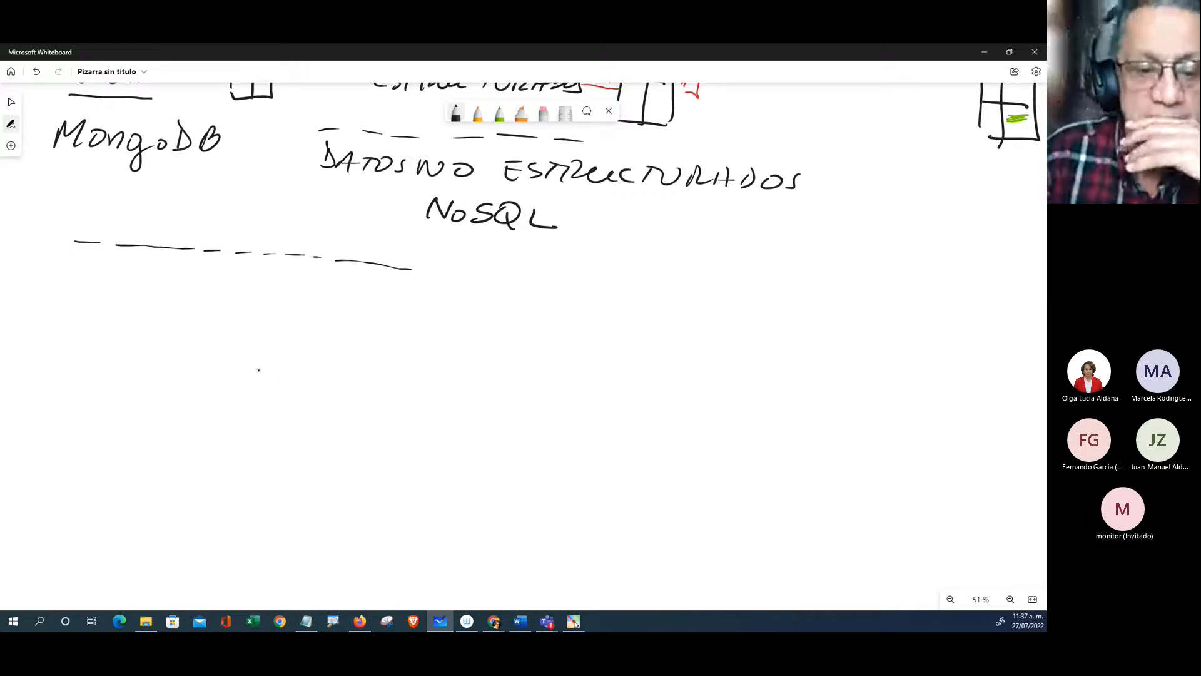
{"action": "mouse_move", "coordinate": [252, 337]}
{"action": "left_mouse_down"}
{"action": "mouse_move", "coordinate": [263, 430]}
{"action": "mouse_move", "coordinate": [345, 335]}
{"action": "mouse_move", "coordinate": [352, 432]}
{"action": "left_mouse_up"}
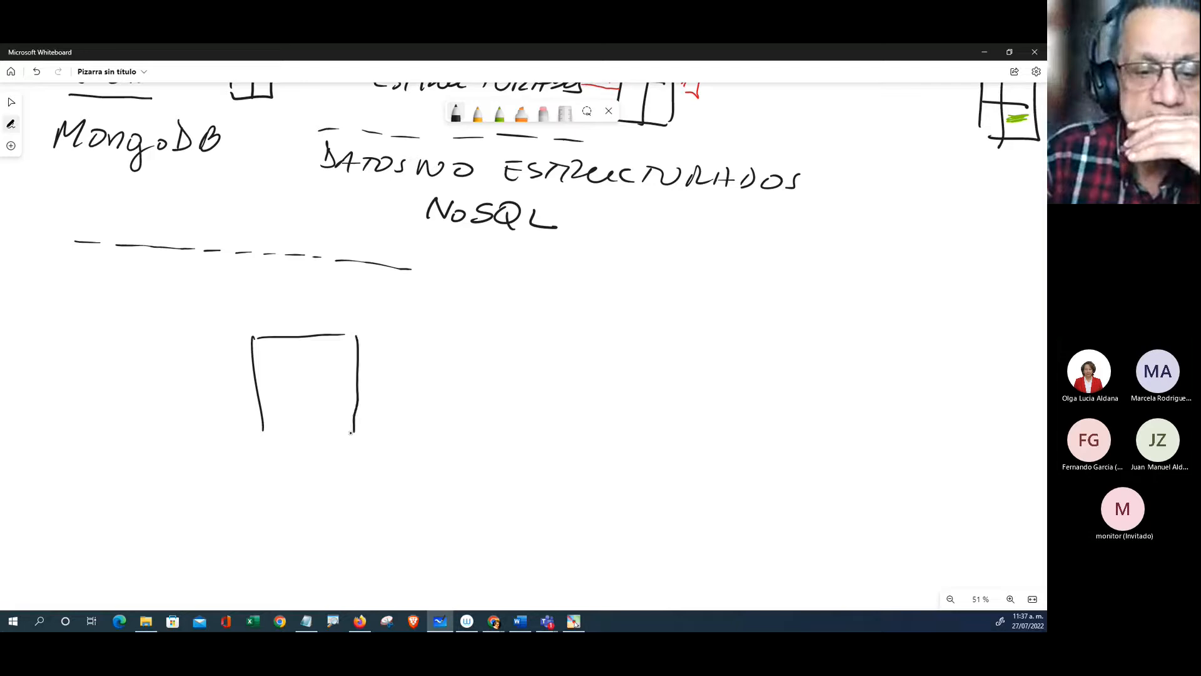
{"action": "left_click_drag", "start_coordinate": [271, 445], "coordinate": [349, 434]}
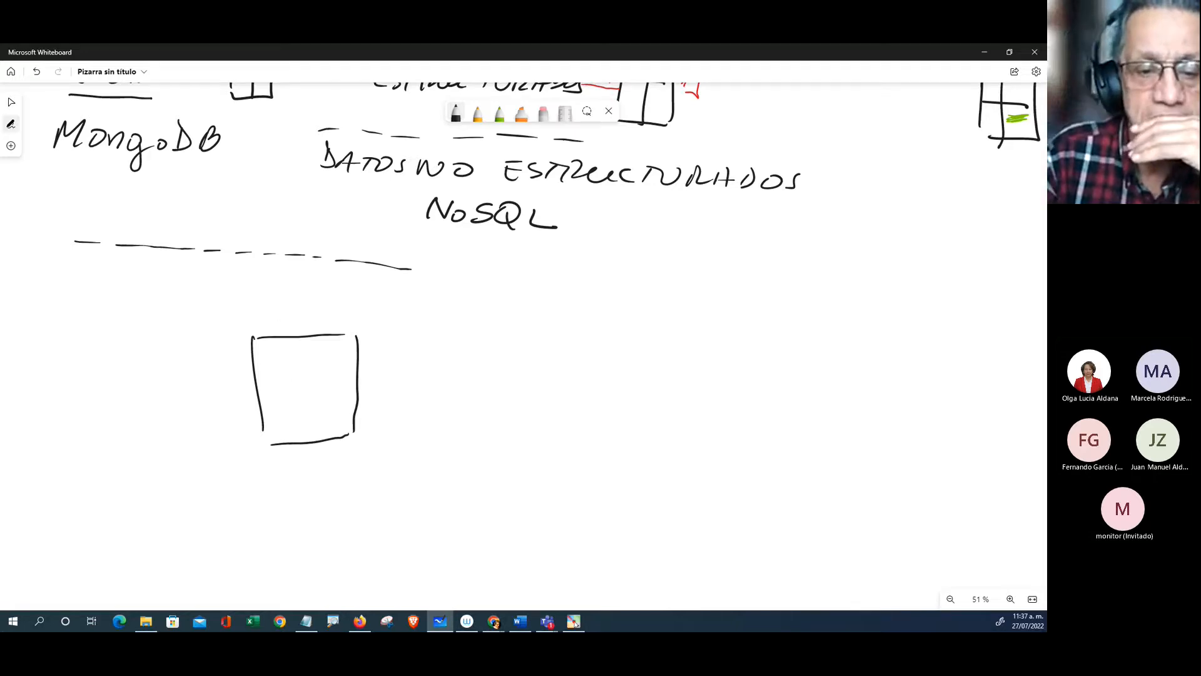
{"action": "mouse_move", "coordinate": [274, 315]}
{"action": "left_mouse_down"}
{"action": "mouse_move", "coordinate": [263, 330]}
{"action": "mouse_move", "coordinate": [278, 330]}
{"action": "left_mouse_up"}
{"action": "mouse_move", "coordinate": [286, 319]}
{"action": "left_mouse_down"}
{"action": "mouse_move", "coordinate": [287, 329]}
{"action": "mouse_move", "coordinate": [316, 319]}
{"action": "mouse_move", "coordinate": [327, 330]}
{"action": "mouse_move", "coordinate": [341, 315]}
{"action": "left_mouse_up"}
{"action": "left_click_drag", "start_coordinate": [333, 316], "coordinate": [345, 328]}
{"action": "left_click_drag", "start_coordinate": [346, 321], "coordinate": [354, 320]}
{"action": "left_click_drag", "start_coordinate": [347, 312], "coordinate": [352, 309]}
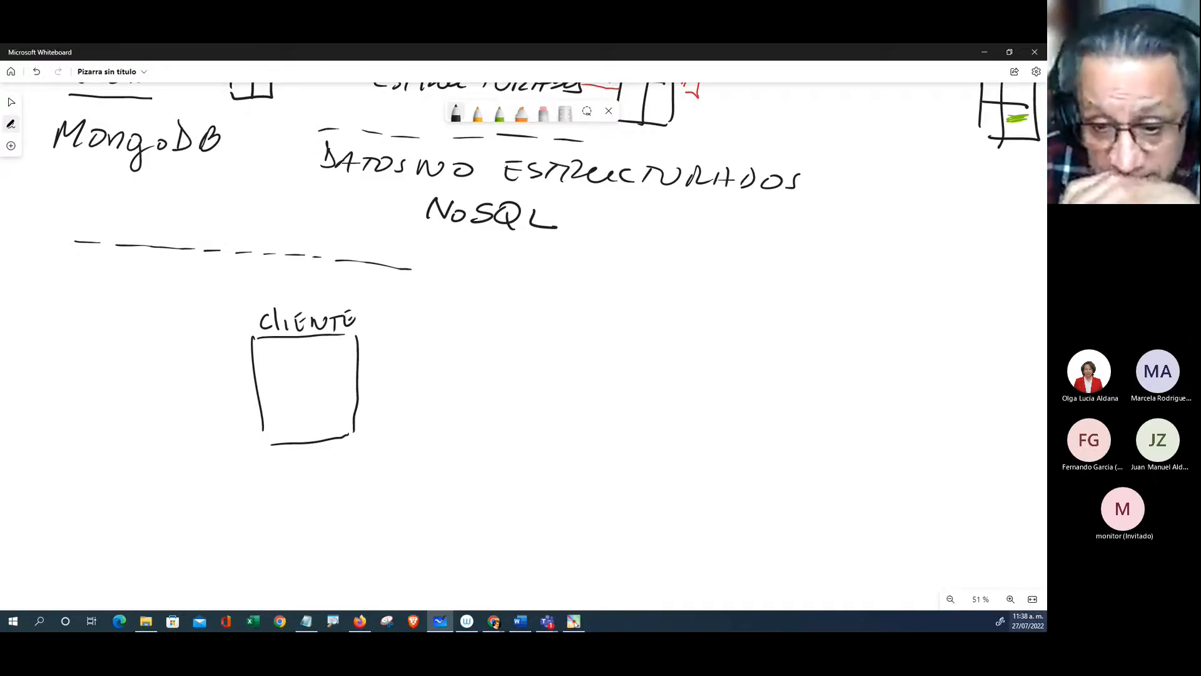
Step: Check the exercise statement in Word, and draw a second Whiteboard box labelled PRODUCTOS to the right of the CLIENTE box
{"action": "left_click", "coordinate": [524, 625]}
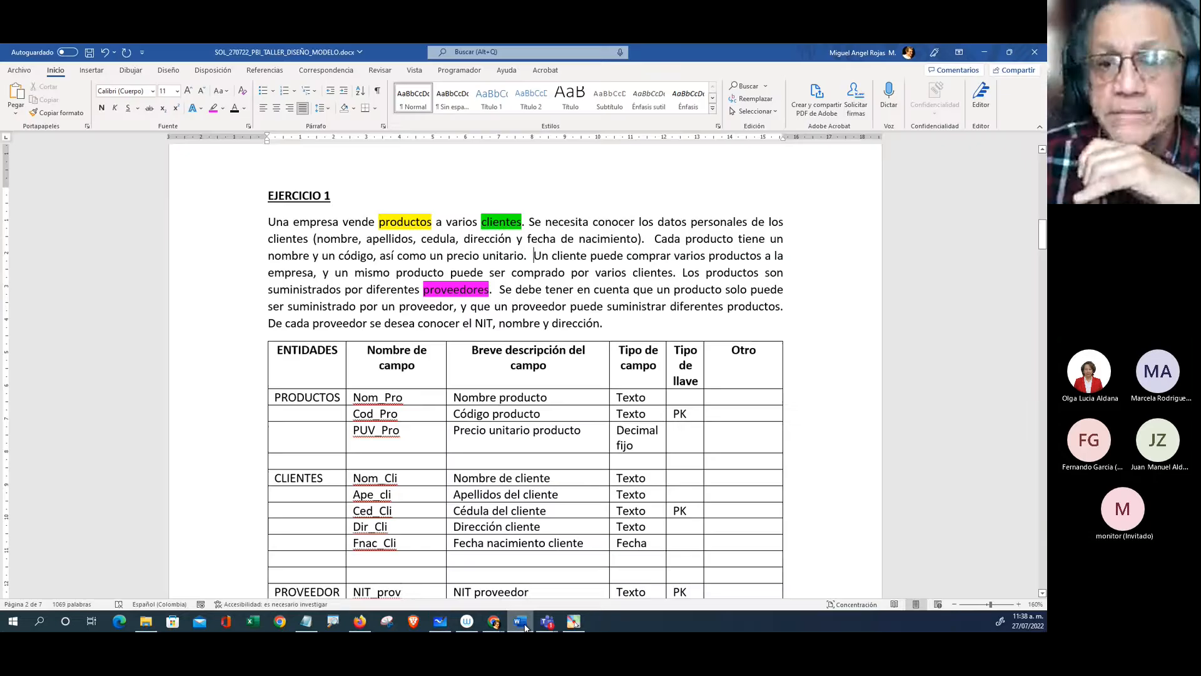
{"action": "left_click", "coordinate": [574, 622]}
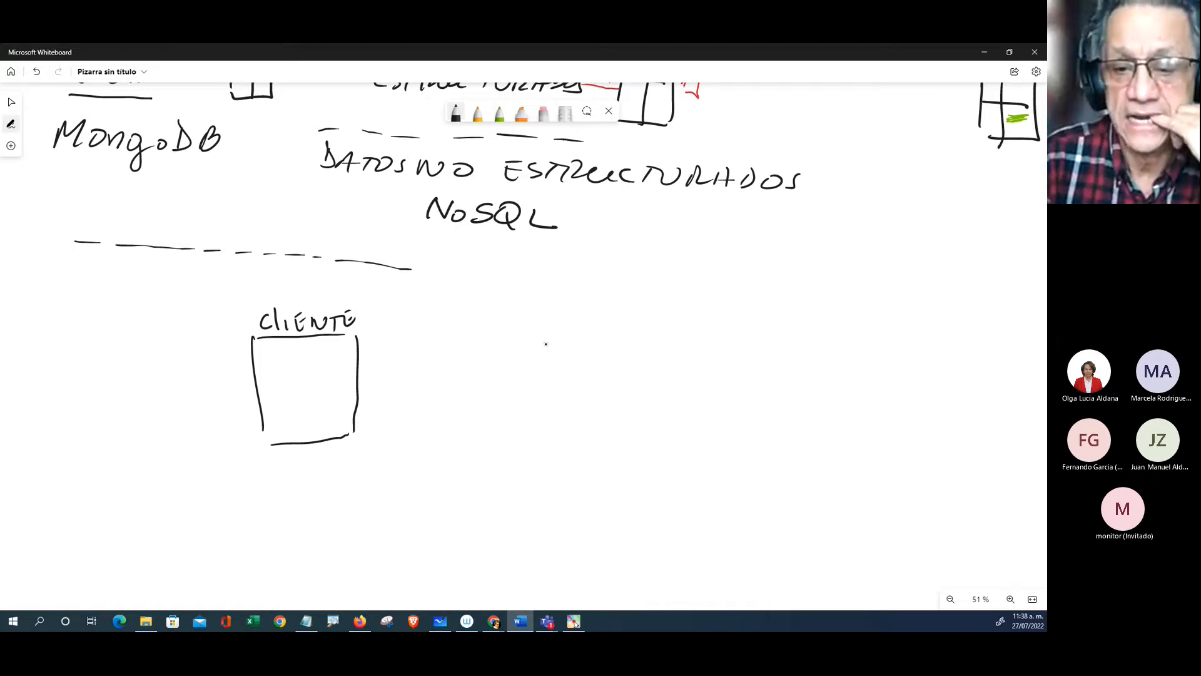
{"action": "mouse_move", "coordinate": [550, 332]}
{"action": "left_mouse_down"}
{"action": "mouse_move", "coordinate": [560, 401]}
{"action": "mouse_move", "coordinate": [641, 326]}
{"action": "mouse_move", "coordinate": [663, 396]}
{"action": "left_mouse_up"}
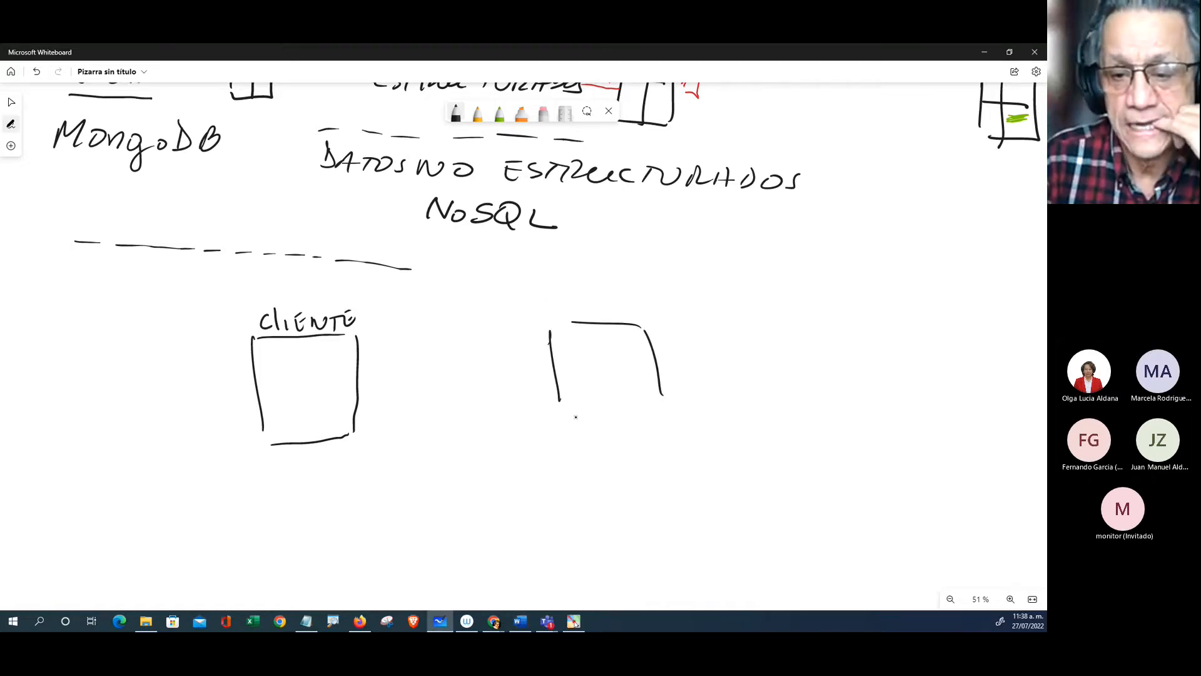
{"action": "left_click_drag", "start_coordinate": [567, 420], "coordinate": [666, 417]}
{"action": "left_click_drag", "start_coordinate": [548, 295], "coordinate": [550, 318]}
{"action": "left_click_drag", "start_coordinate": [547, 293], "coordinate": [565, 319]}
{"action": "mouse_move", "coordinate": [566, 297]}
{"action": "left_mouse_down"}
{"action": "mouse_move", "coordinate": [583, 316]}
{"action": "mouse_move", "coordinate": [589, 301]}
{"action": "mouse_move", "coordinate": [601, 318]}
{"action": "mouse_move", "coordinate": [634, 306]}
{"action": "left_mouse_up"}
{"action": "left_click", "coordinate": [615, 306]}
{"action": "mouse_move", "coordinate": [654, 309]}
{"action": "left_mouse_down"}
{"action": "mouse_move", "coordinate": [651, 321]}
{"action": "mouse_move", "coordinate": [679, 306]}
{"action": "left_mouse_up"}
{"action": "mouse_move", "coordinate": [663, 309]}
{"action": "left_mouse_down"}
{"action": "mouse_move", "coordinate": [662, 322]}
{"action": "mouse_move", "coordinate": [678, 310]}
{"action": "left_mouse_up"}
{"action": "left_click_drag", "start_coordinate": [693, 304], "coordinate": [684, 323]}
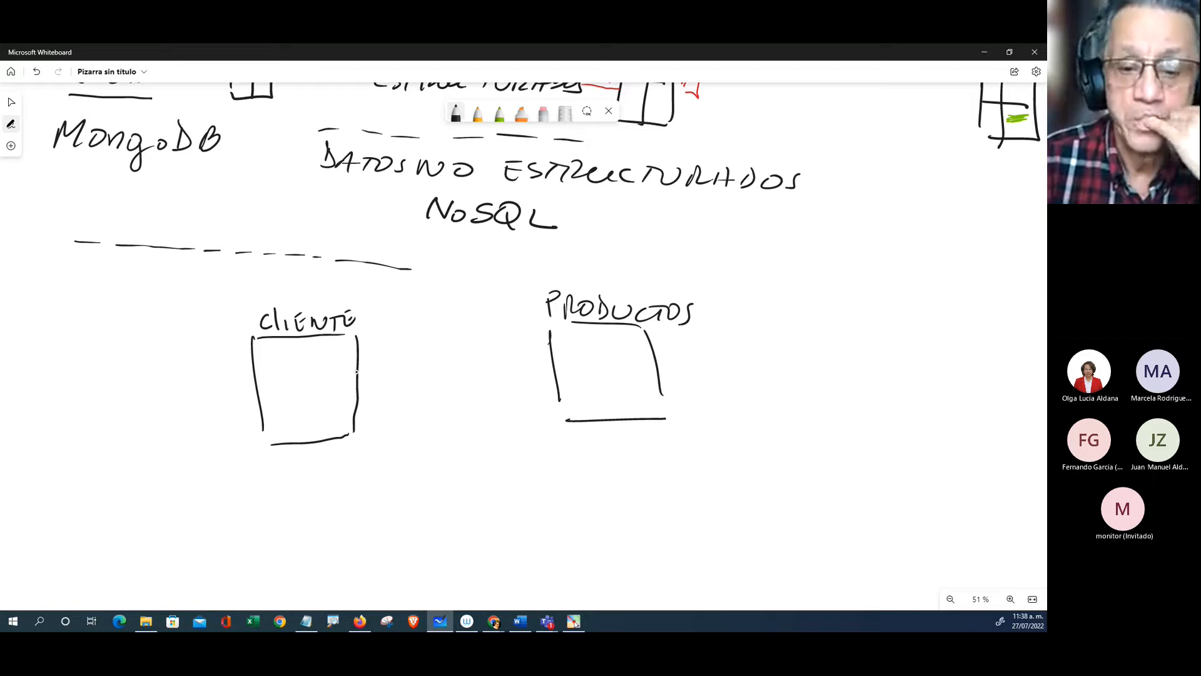
Step: Connect CLIENTE and PRODUCTOS with black one-to-many lines in both directions and draw a green many-to-many line beneath them
{"action": "mouse_move", "coordinate": [348, 368]}
{"action": "left_mouse_down"}
{"action": "mouse_move", "coordinate": [572, 345]}
{"action": "mouse_move", "coordinate": [571, 378]}
{"action": "left_mouse_up"}
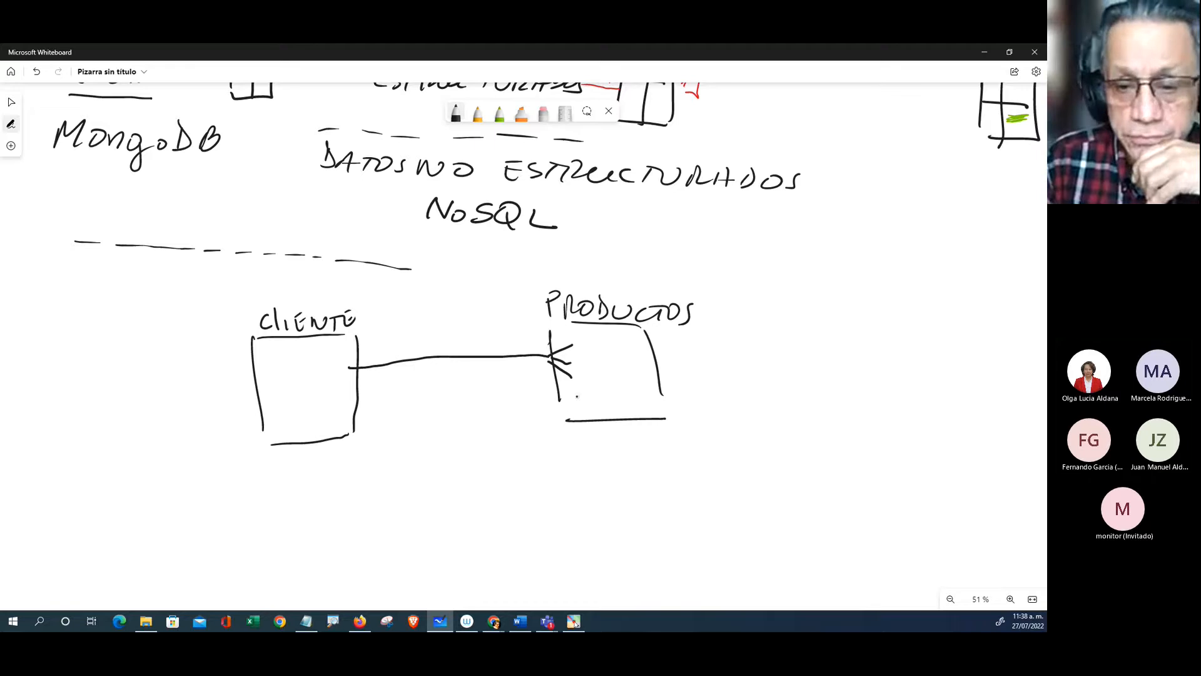
{"action": "left_click_drag", "start_coordinate": [576, 396], "coordinate": [370, 409]}
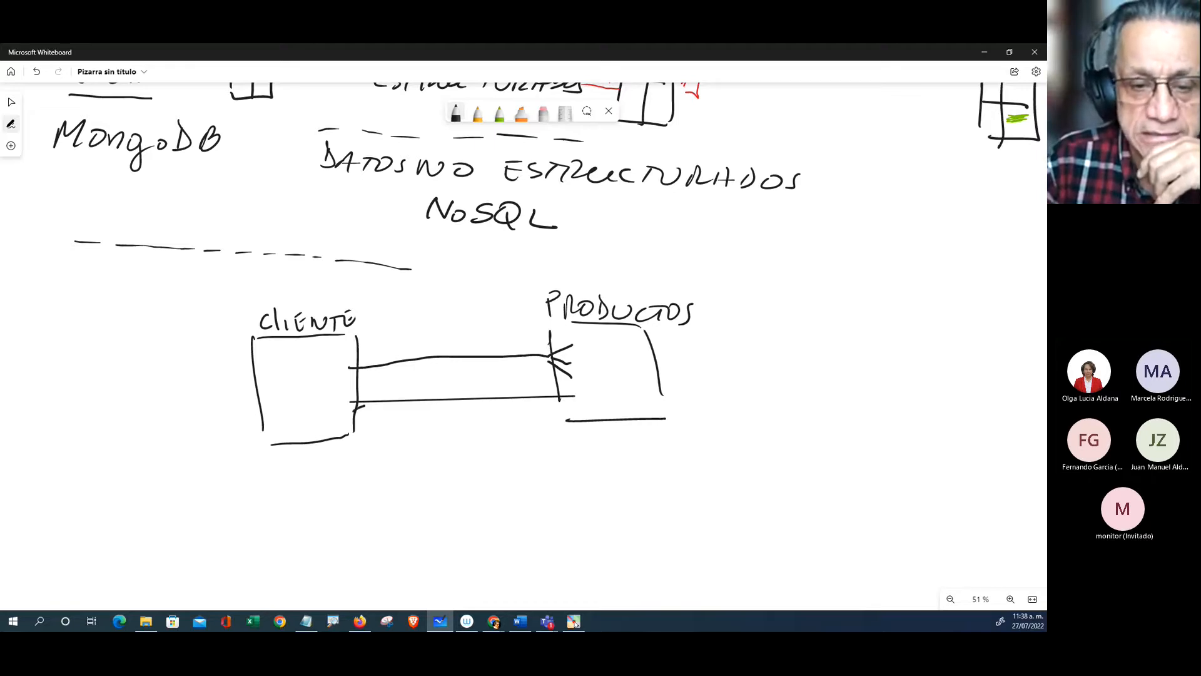
{"action": "left_click_drag", "start_coordinate": [345, 395], "coordinate": [366, 405]}
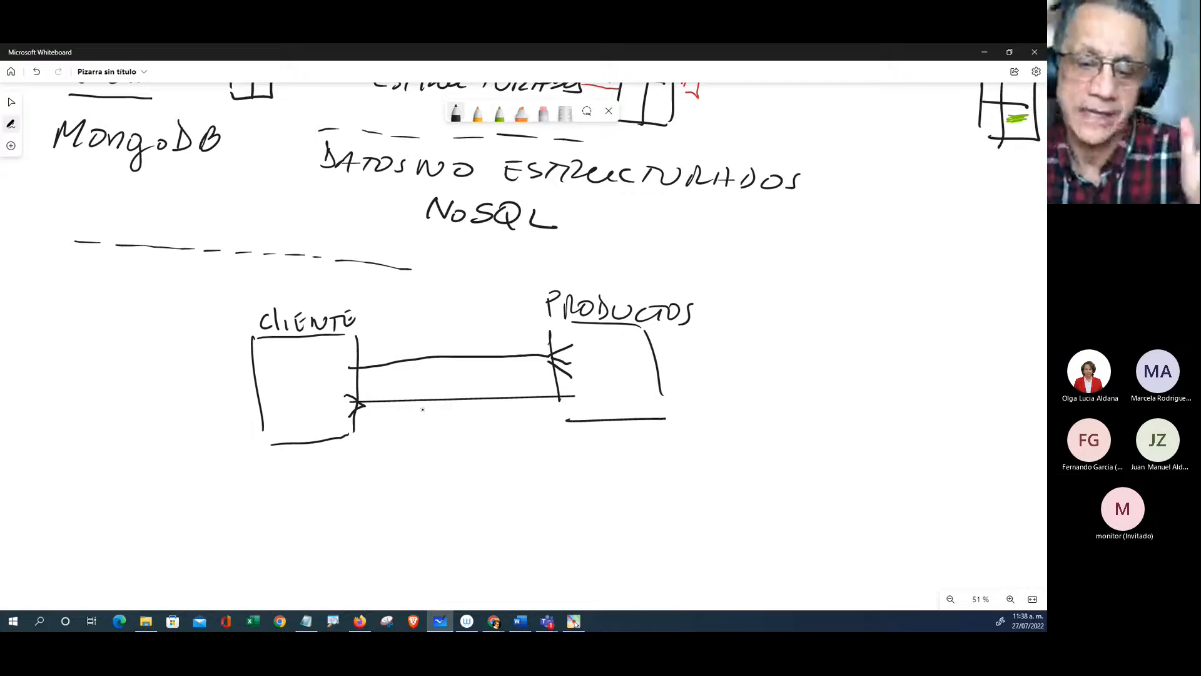
{"action": "left_click", "coordinate": [498, 117]}
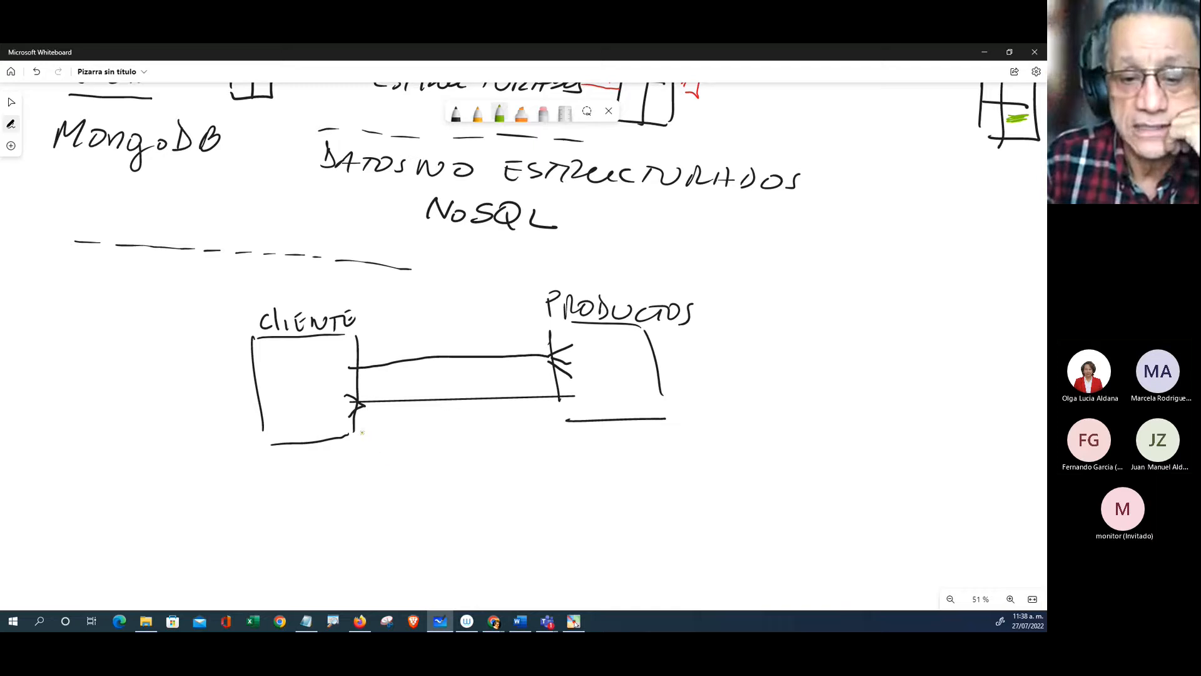
{"action": "mouse_move", "coordinate": [362, 432]}
{"action": "left_mouse_down"}
{"action": "mouse_move", "coordinate": [373, 443]}
{"action": "mouse_move", "coordinate": [366, 465]}
{"action": "mouse_move", "coordinate": [415, 439]}
{"action": "mouse_move", "coordinate": [551, 445]}
{"action": "mouse_move", "coordinate": [549, 434]}
{"action": "left_mouse_up"}
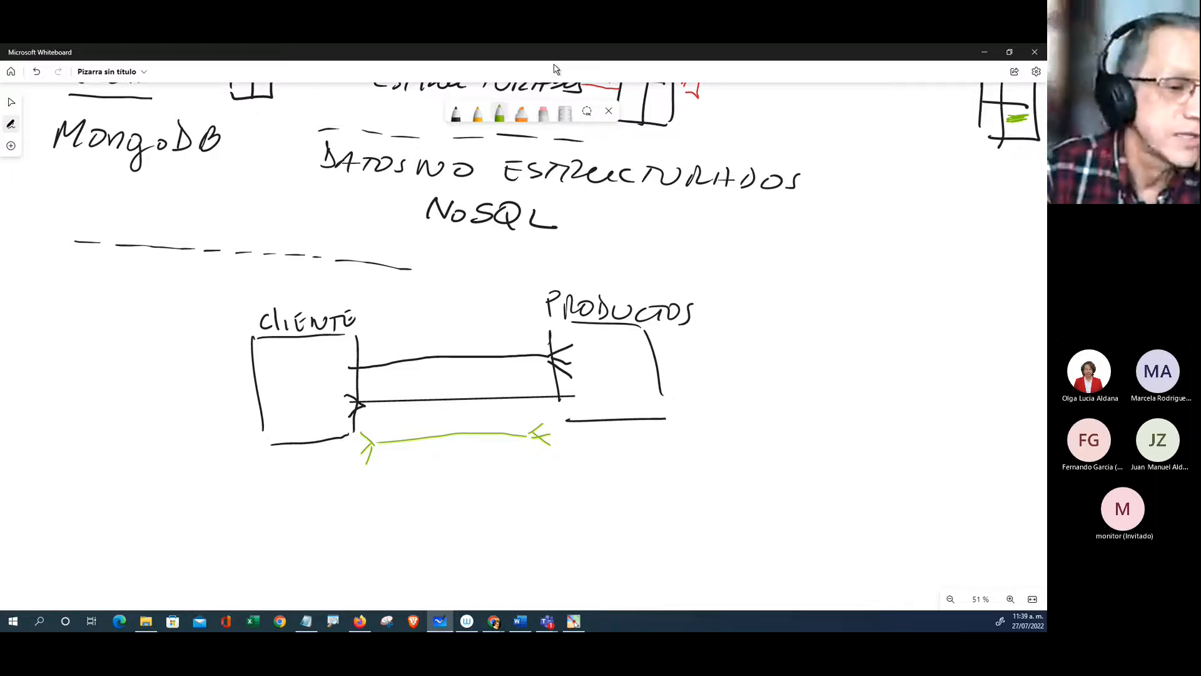
Step: Switch to Word, review the opening sentence of EJERCICIO 1, and maximise the window to view the entity table
{"action": "left_click", "coordinate": [520, 621]}
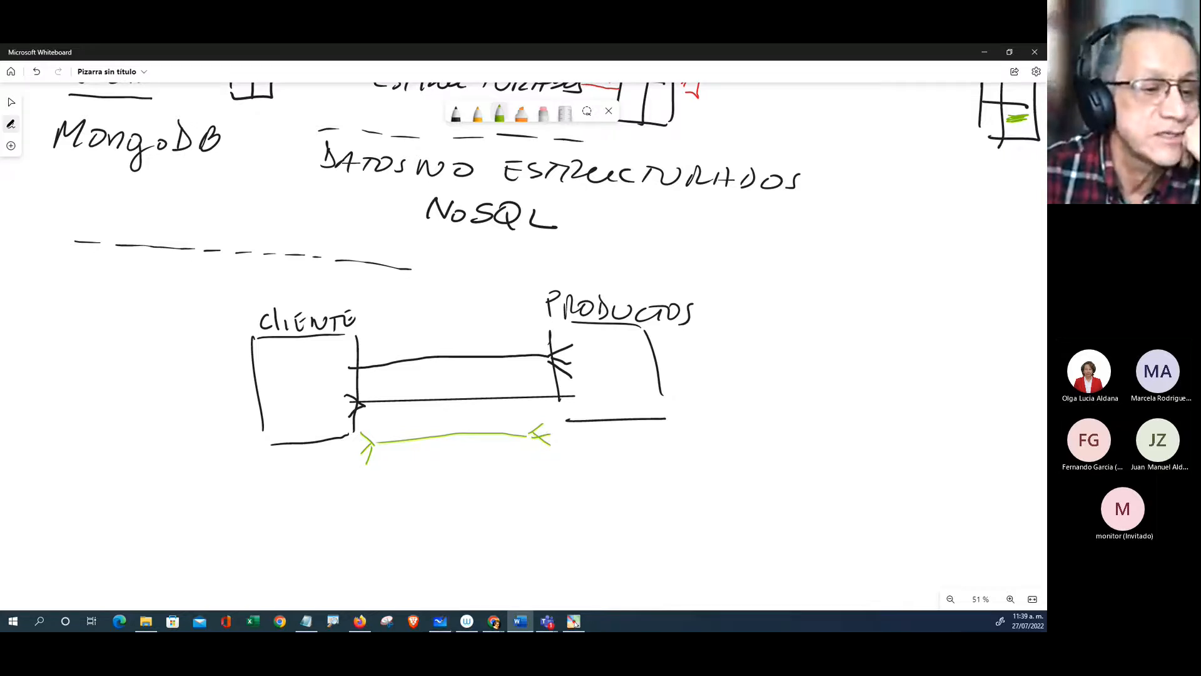
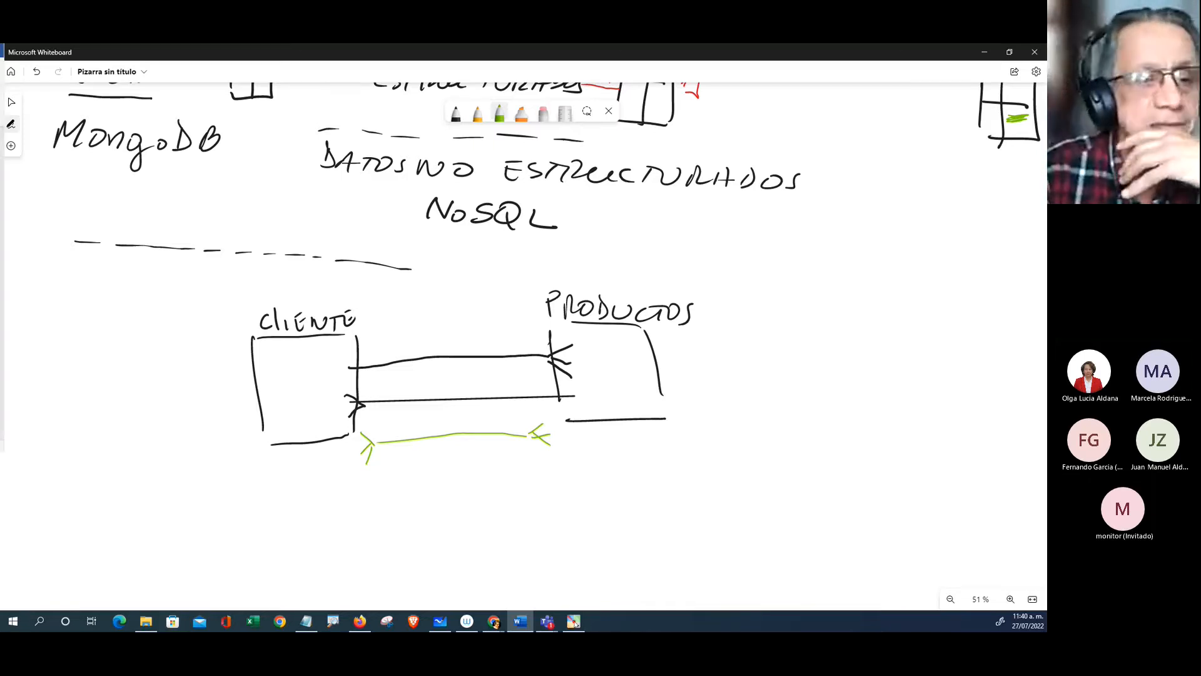
{"action": "left_click", "coordinate": [520, 621]}
{"action": "scroll", "coordinate": [734, 307], "scroll_direction": "up", "scroll_amount": 3}
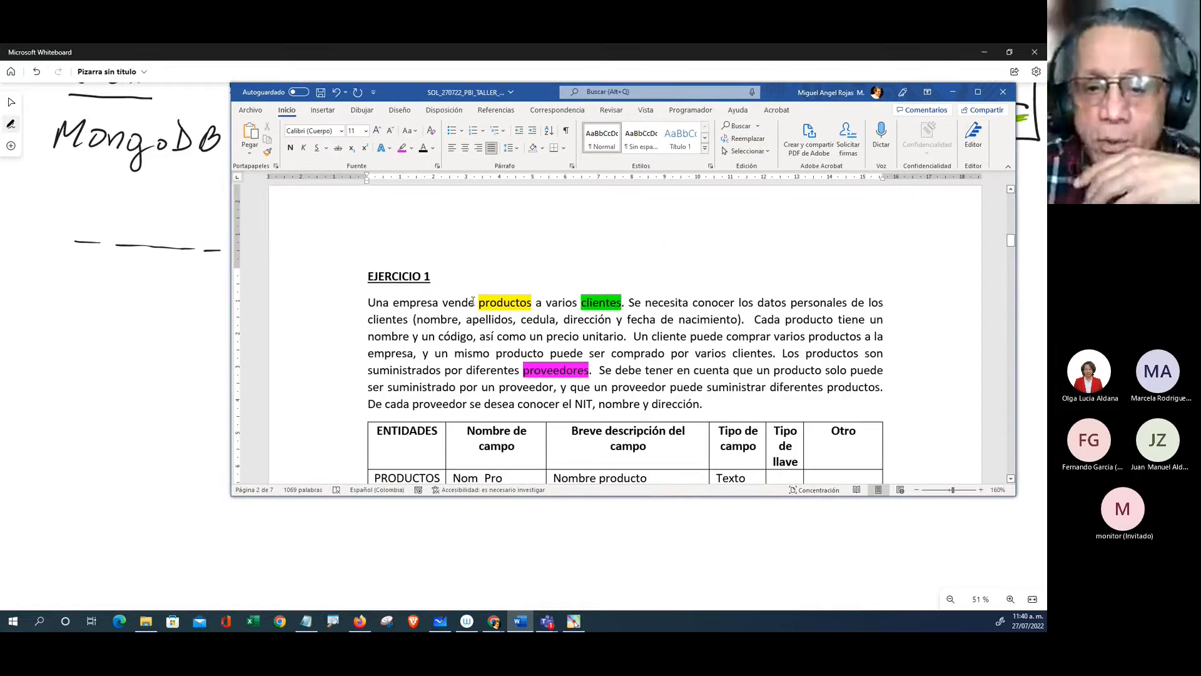
{"action": "left_click_drag", "start_coordinate": [416, 301], "coordinate": [618, 304]}
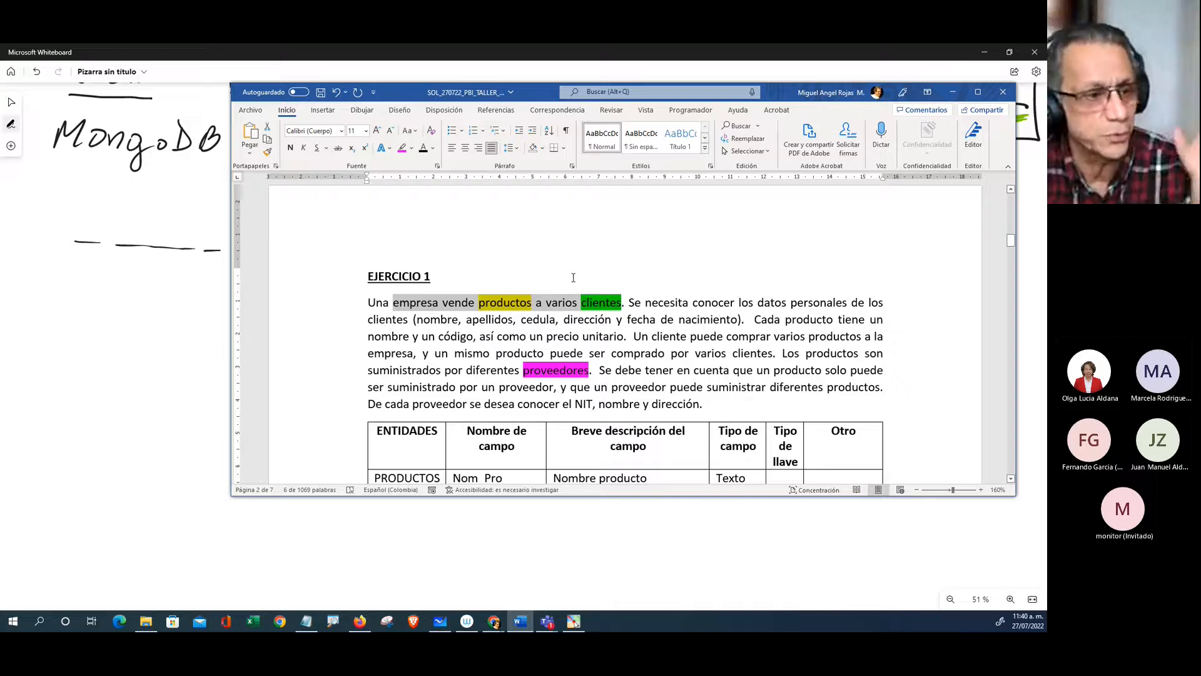
{"action": "left_click", "coordinate": [977, 92]}
{"action": "scroll", "coordinate": [769, 320], "scroll_direction": "down", "scroll_amount": 5}
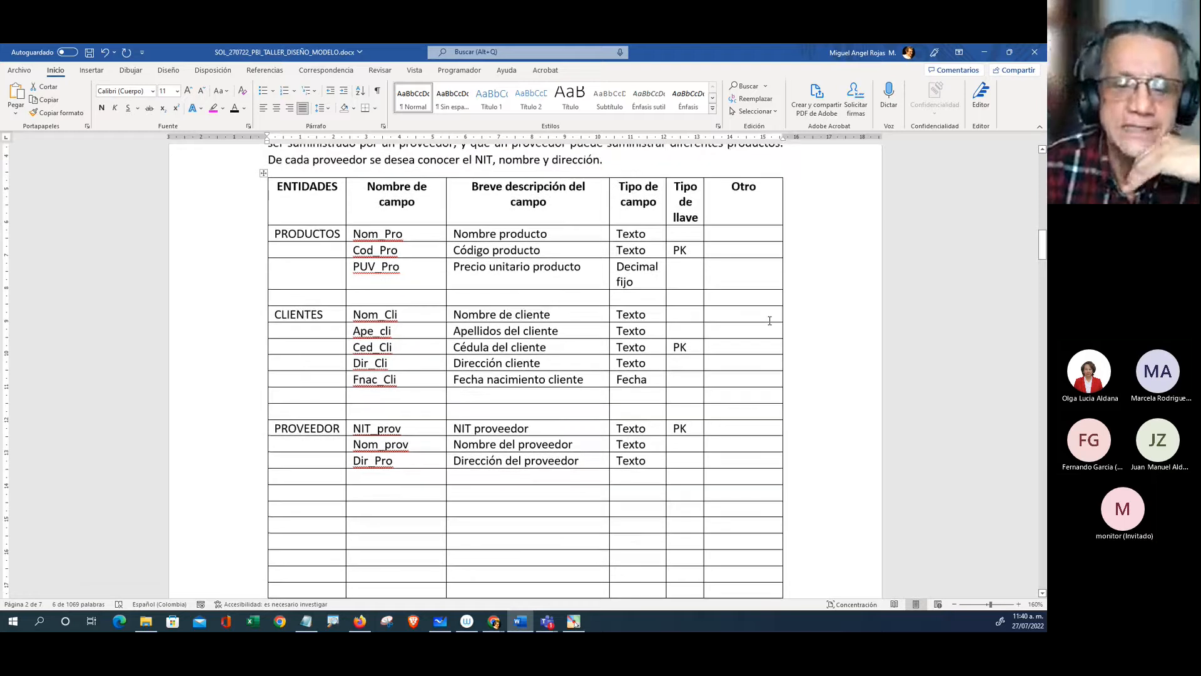
Step: Add a VENTA entity to the table's ENTIDADES column, leaving one blank row below the PROVEEDOR fields
{"action": "scroll", "coordinate": [770, 321], "scroll_direction": "up", "scroll_amount": 2}
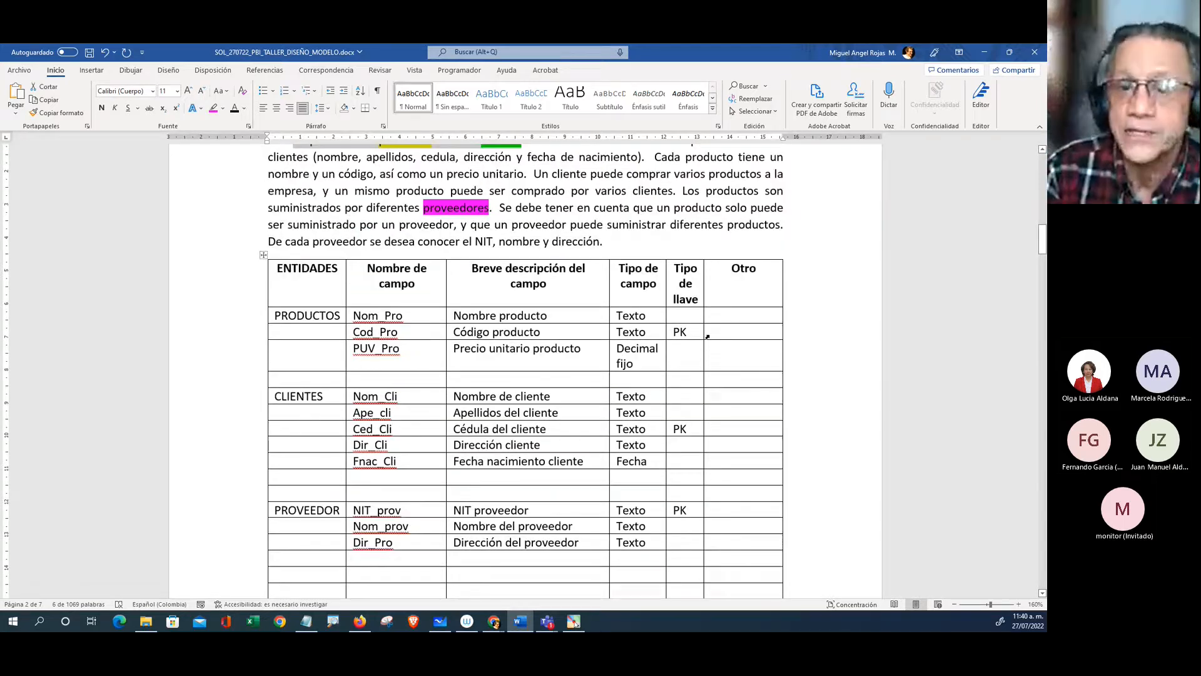
{"action": "scroll", "coordinate": [648, 333], "scroll_direction": "up", "scroll_amount": 1}
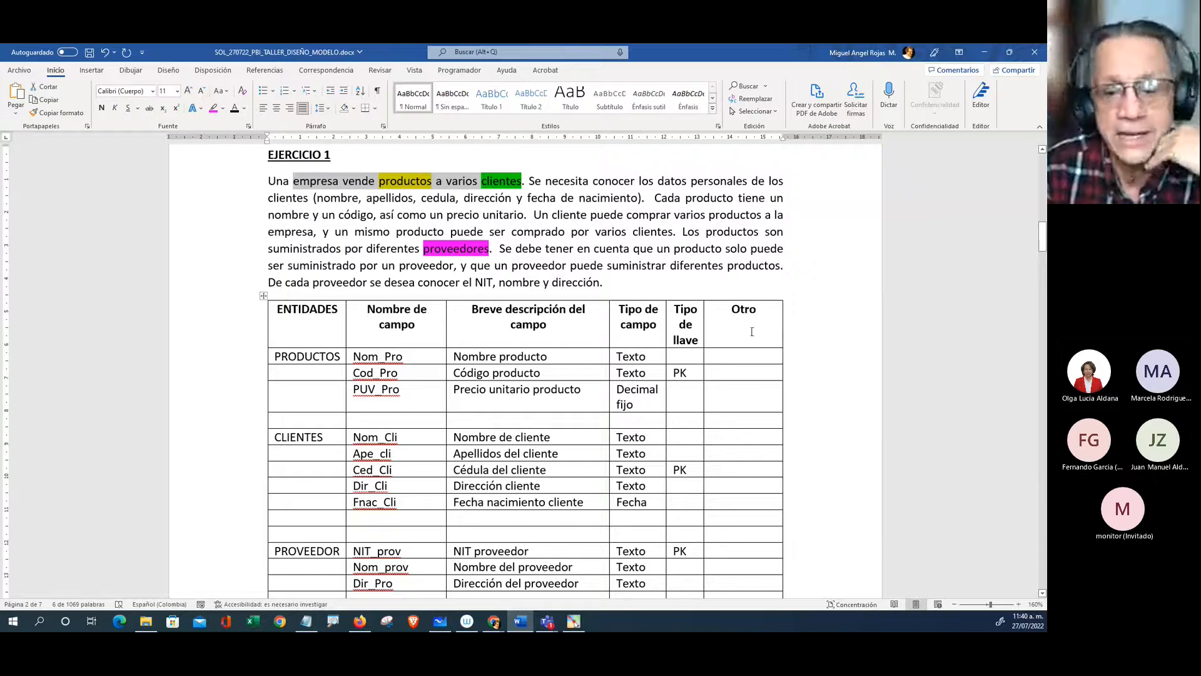
{"action": "scroll", "coordinate": [337, 396], "scroll_direction": "down", "scroll_amount": 2}
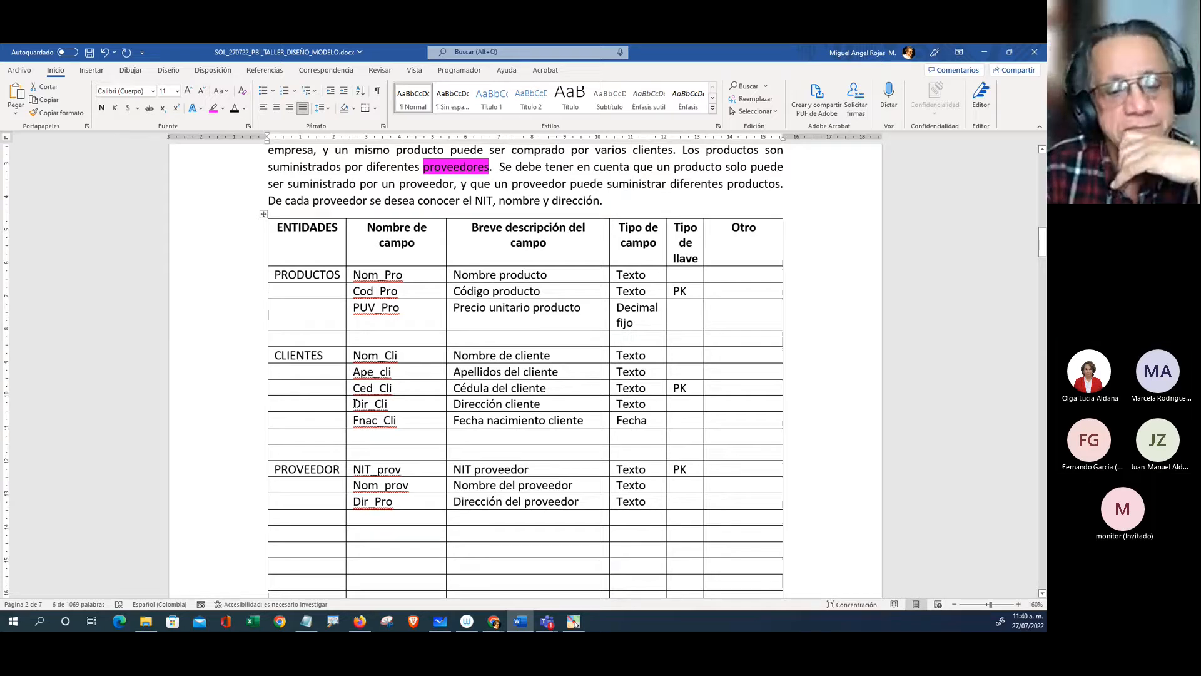
{"action": "left_click", "coordinate": [340, 548]}
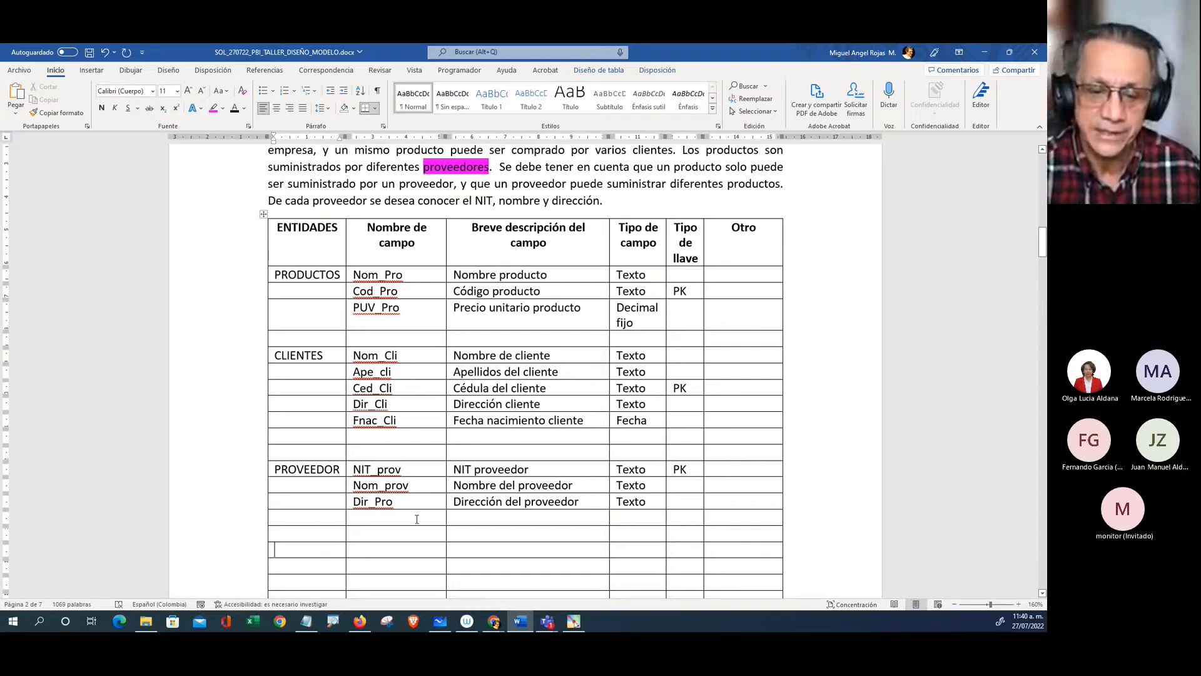
{"action": "type", "text": "VENTA"}
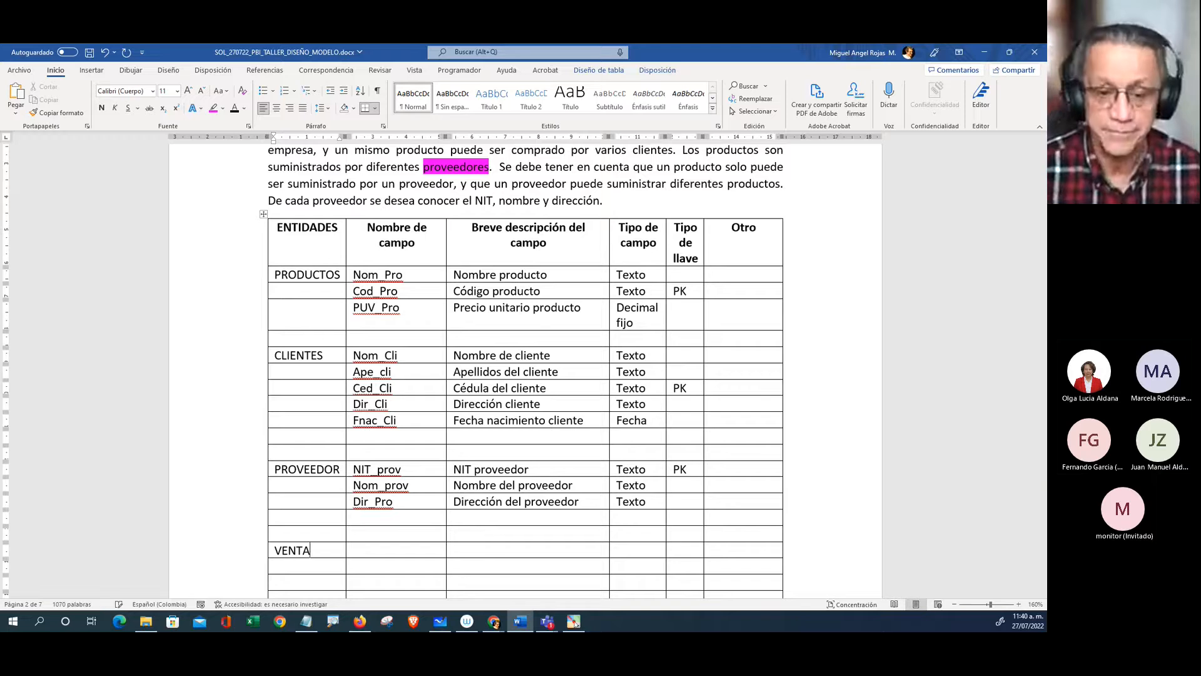
{"action": "key", "text": "Tab"}
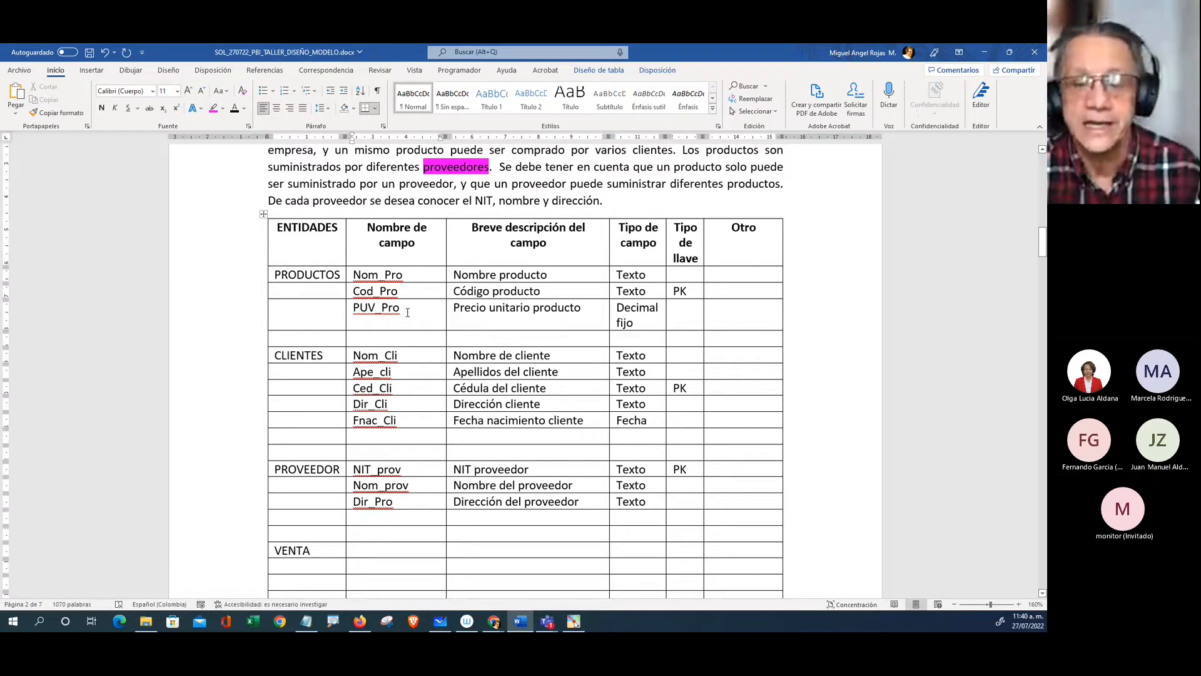
Step: Copy the Cod_Pro field name and its description Código producto from PRODUCTOS into the VENTA row
{"action": "double_click", "coordinate": [374, 291]}
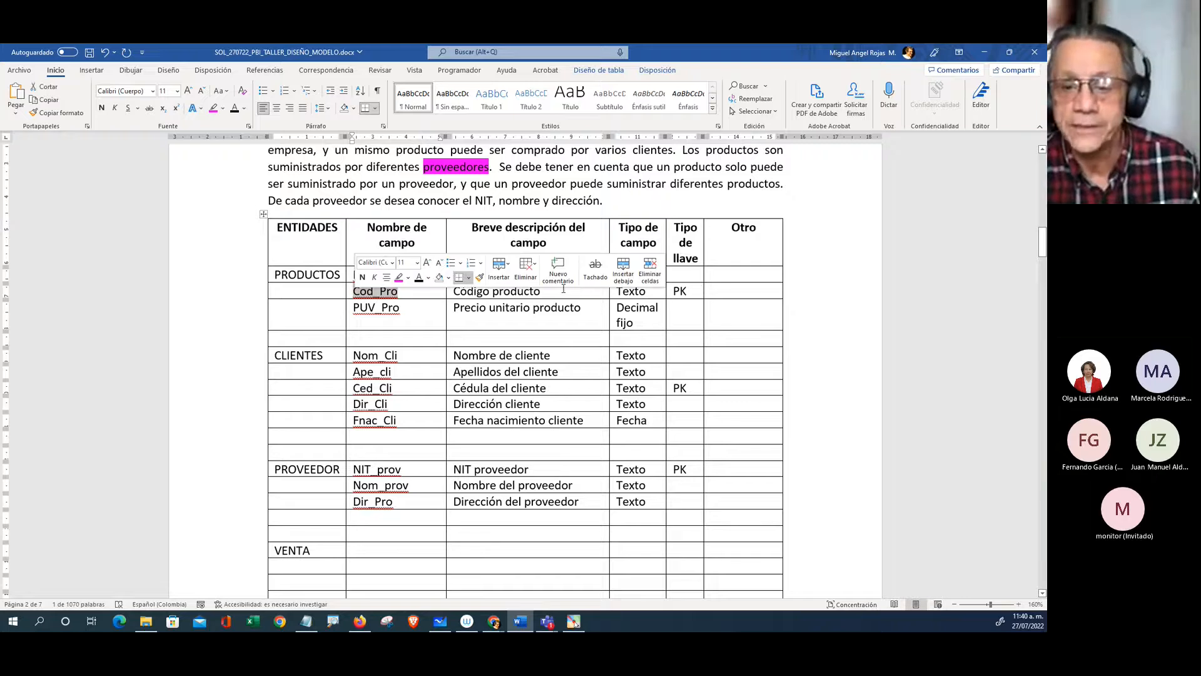
{"action": "left_click_drag", "start_coordinate": [563, 288], "coordinate": [361, 300]}
{"action": "key", "text": "ctrl+c"}
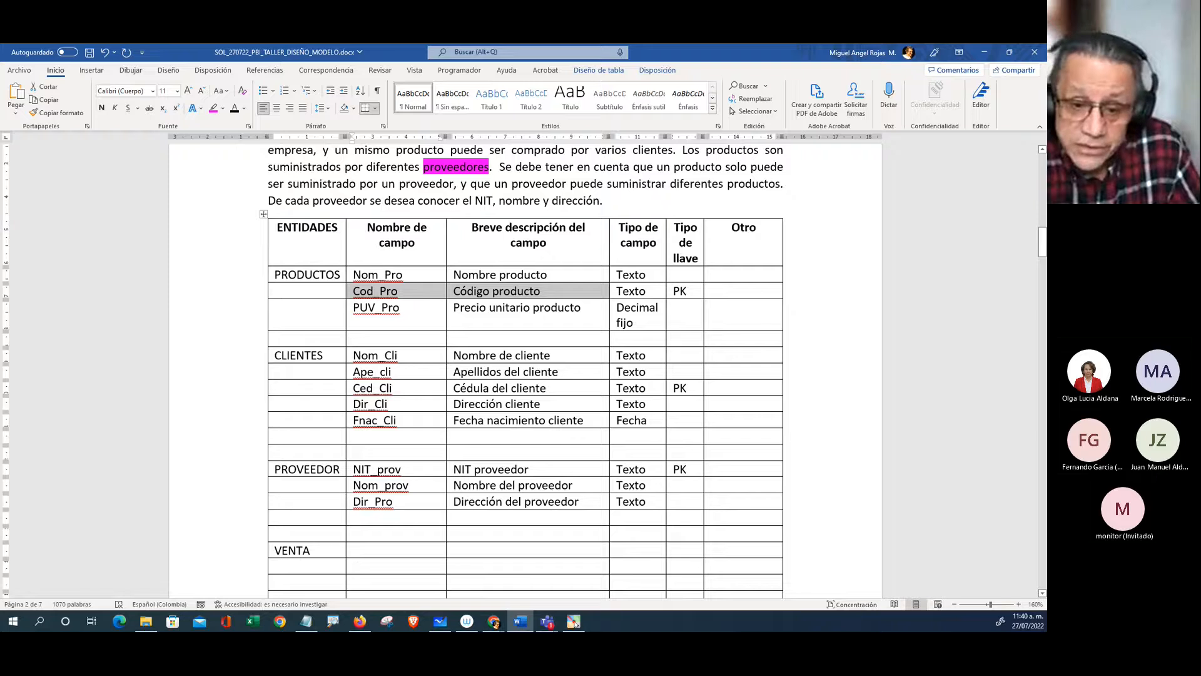
{"action": "left_click", "coordinate": [356, 552]}
{"action": "key", "text": "ctrl+v"}
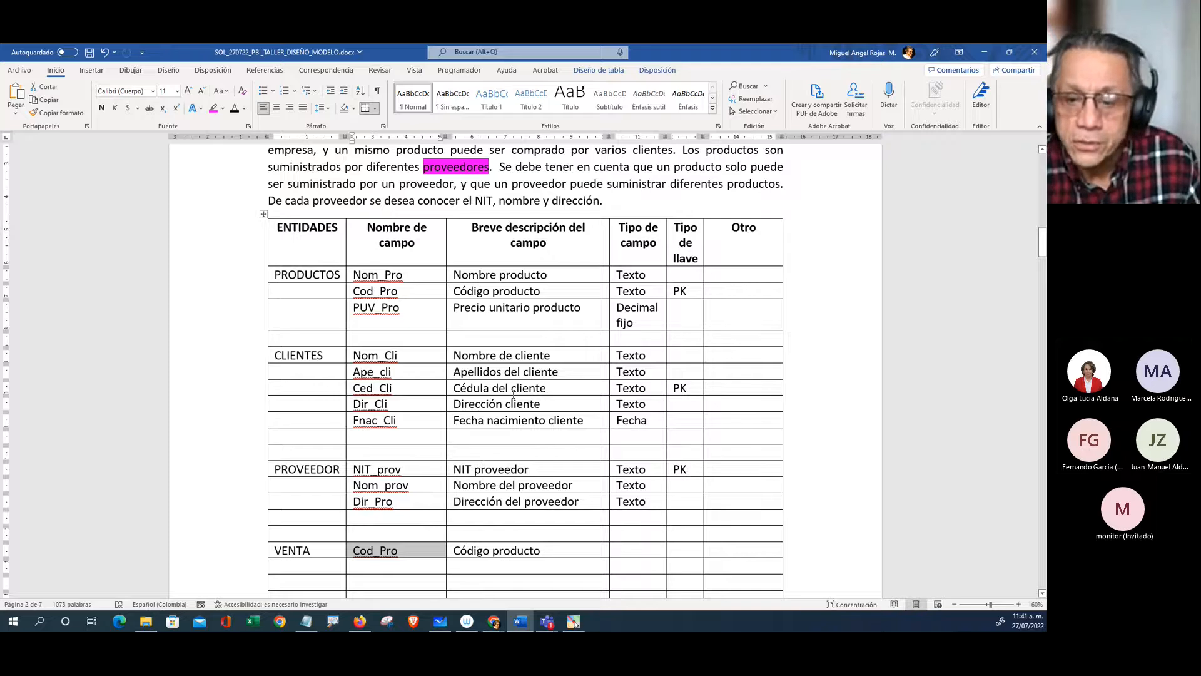
Step: Copy the Ced_Cli field name and its description Cédula del cliente from CLIENTES into the second VENTA row
{"action": "left_click", "coordinate": [563, 392]}
{"action": "left_click_drag", "start_coordinate": [526, 391], "coordinate": [352, 393]}
{"action": "key", "text": "ctrl+c"}
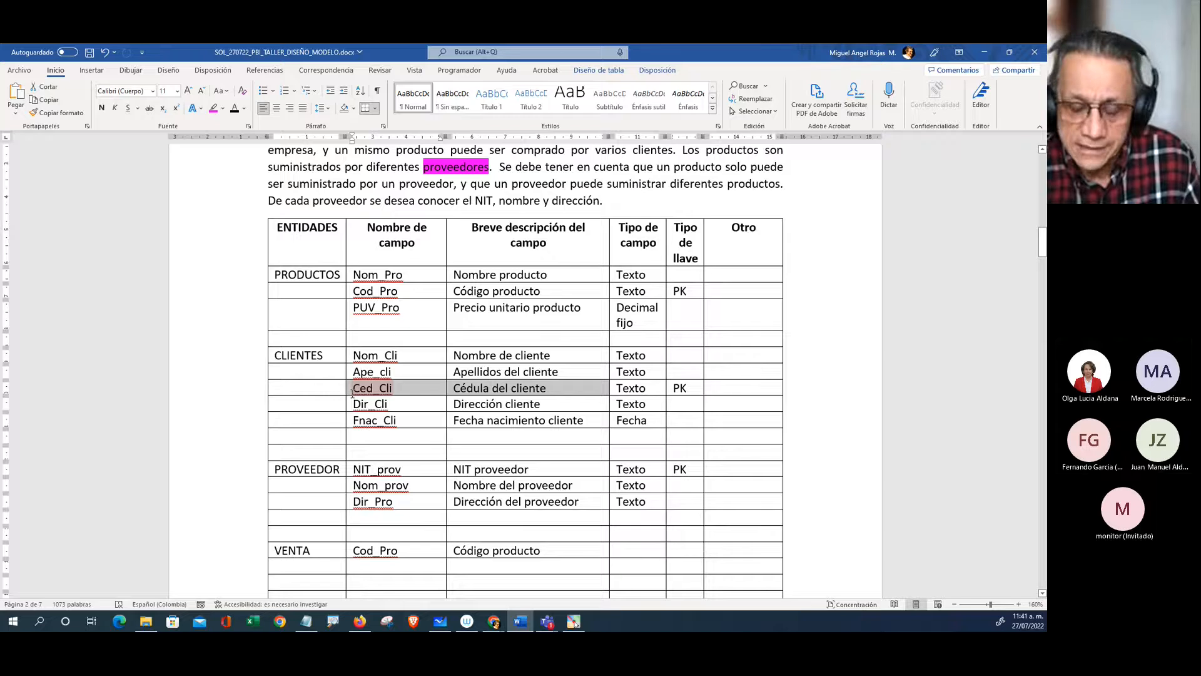
{"action": "left_click", "coordinate": [395, 567]}
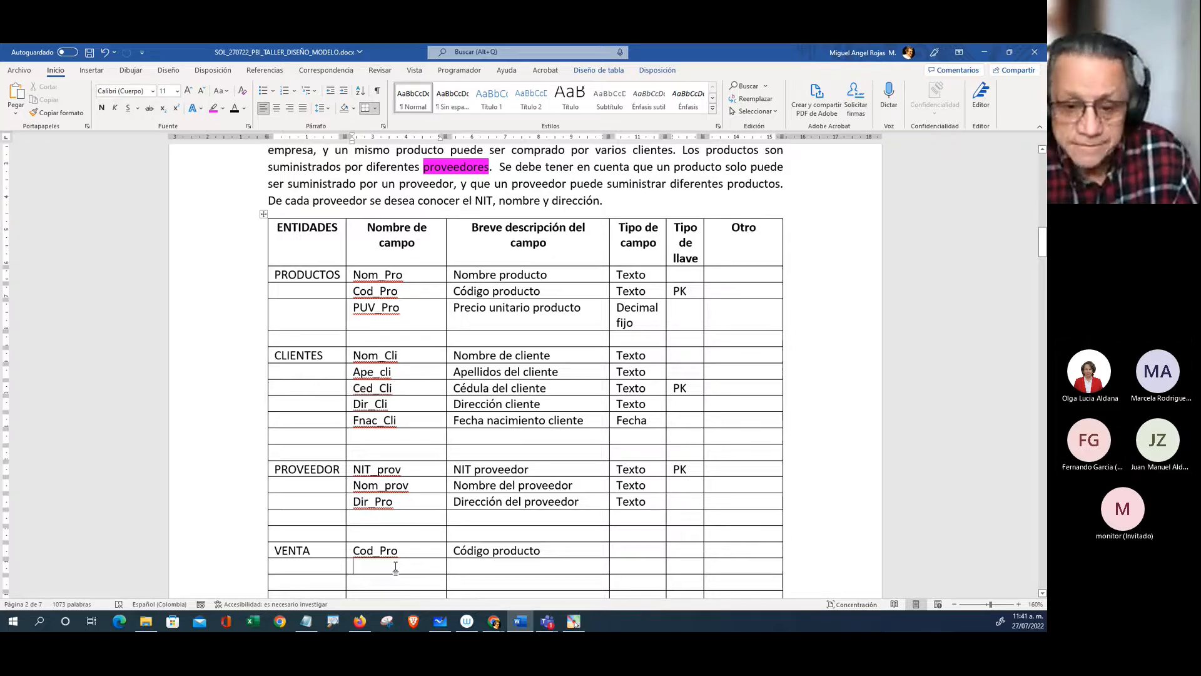
{"action": "key", "text": "ctrl+v"}
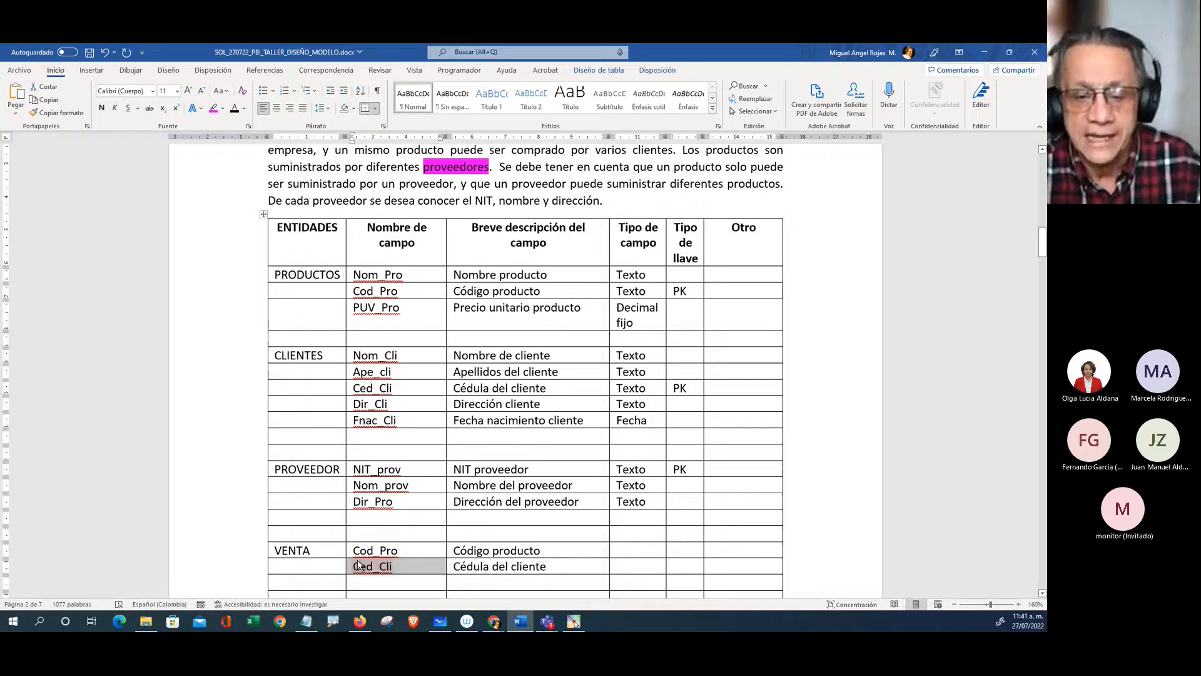
{"action": "left_click", "coordinate": [411, 552]}
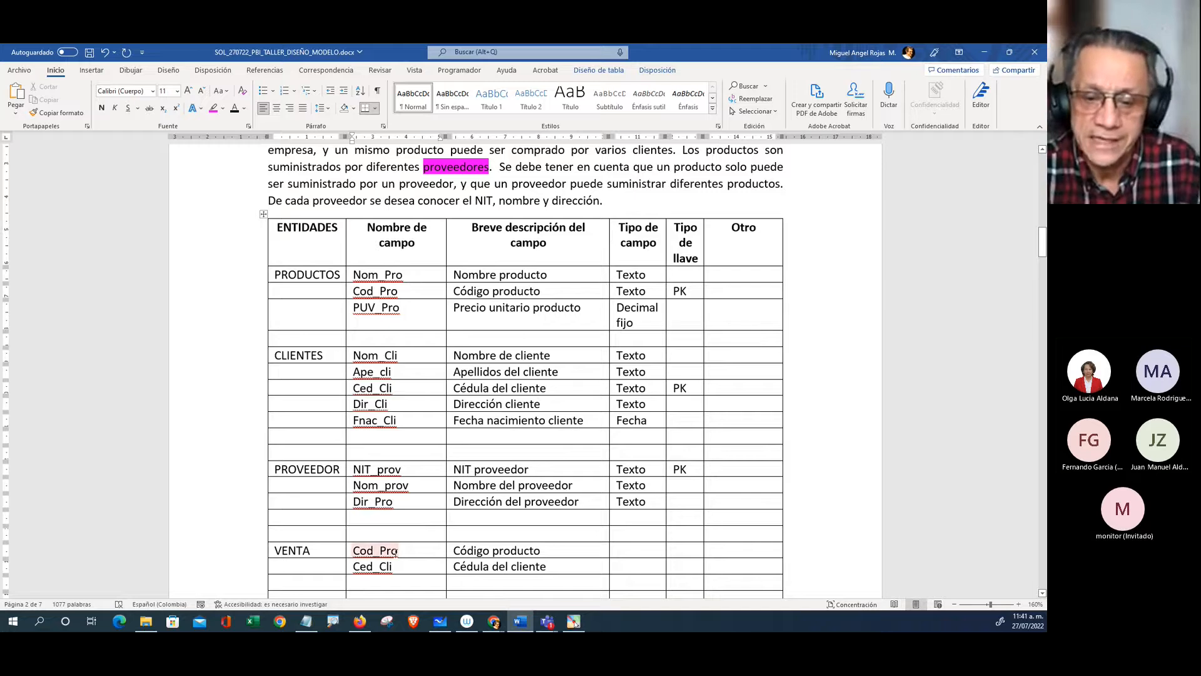
{"action": "left_click", "coordinate": [401, 567]}
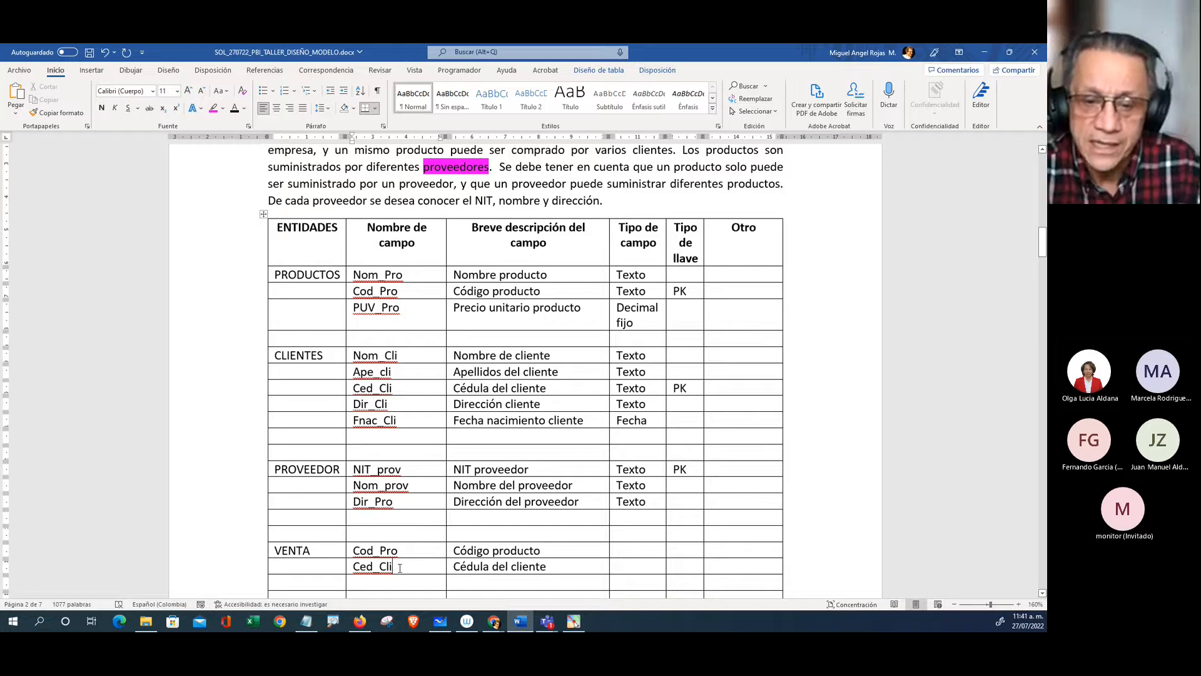
{"action": "left_click", "coordinate": [416, 383]}
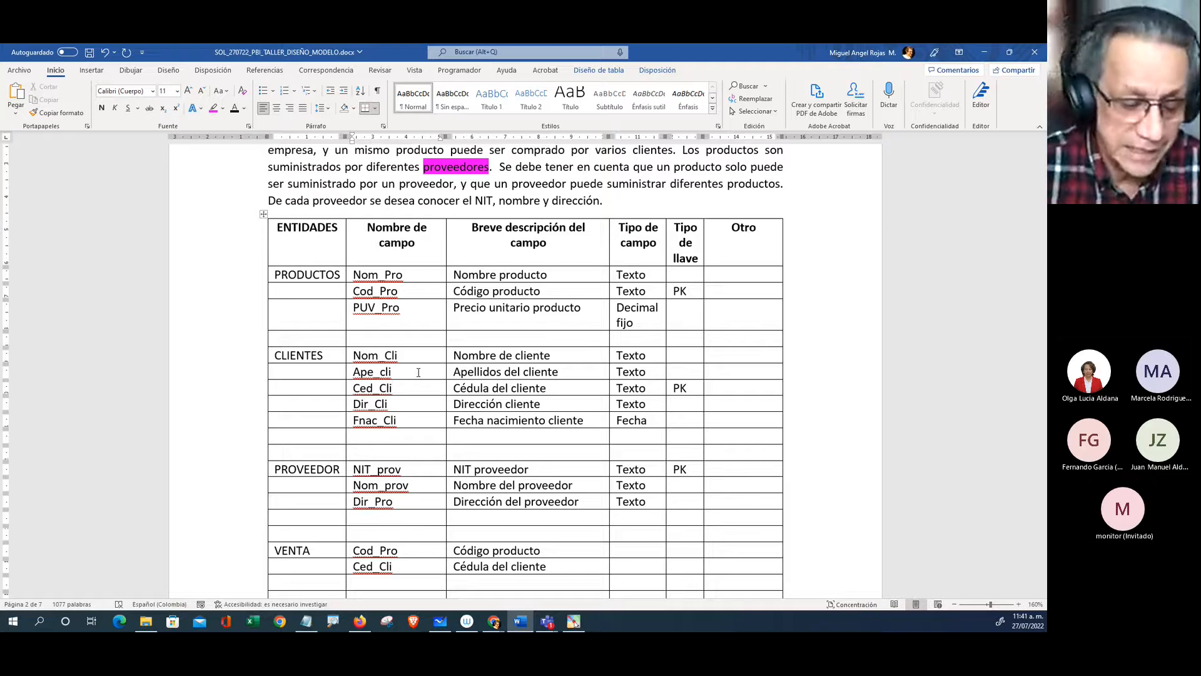
Step: Enter FECHA DE VENTA as the field description in the third VENTA row, correcting the spelling of FECHA
{"action": "left_click", "coordinate": [461, 580]}
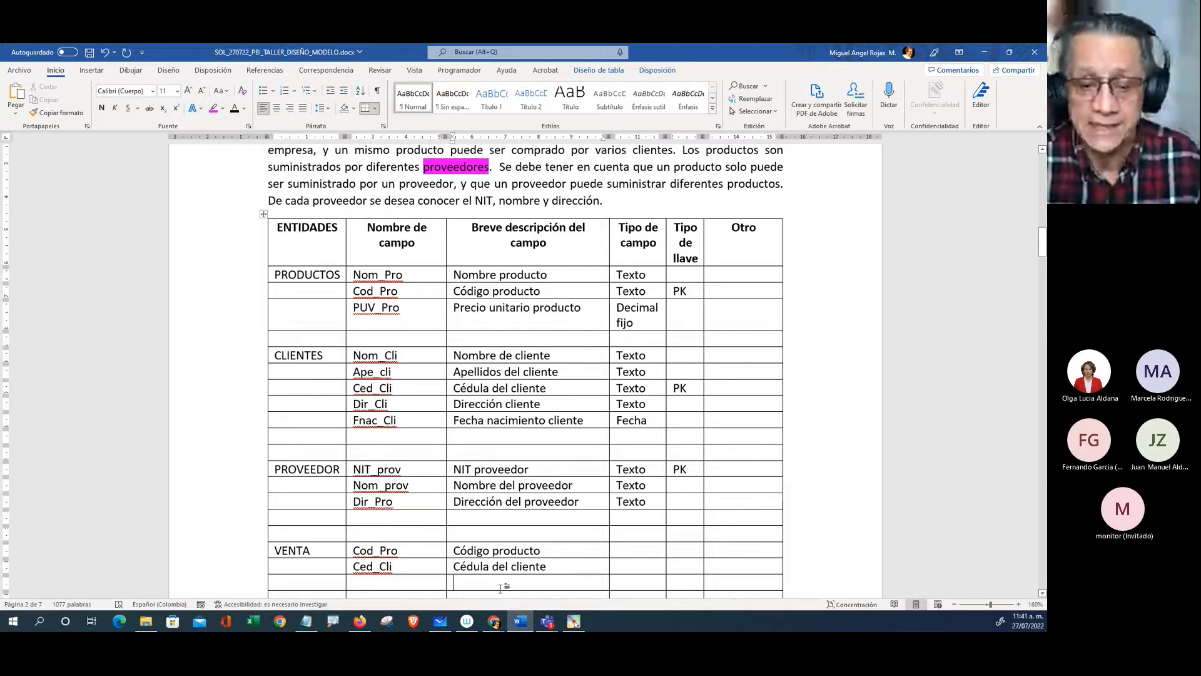
{"action": "scroll", "coordinate": [601, 563], "scroll_direction": "down", "scroll_amount": 3}
{"action": "type", "text": "FCEHA DE "}
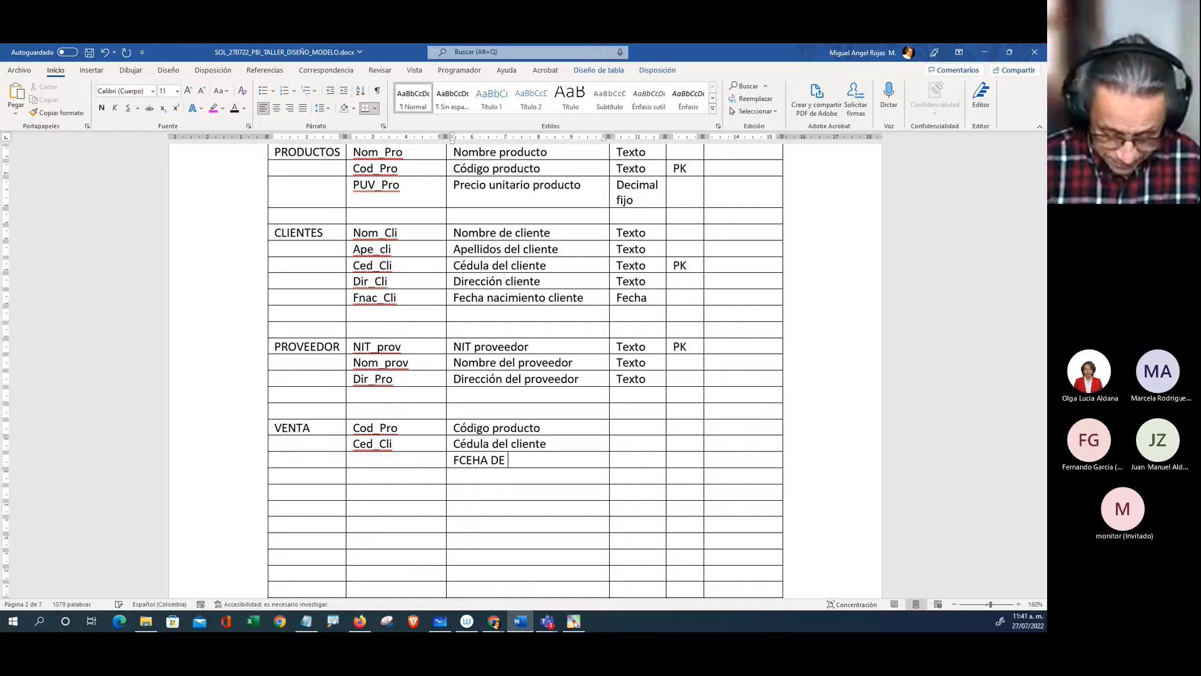
{"action": "type", "text": "VENTA"}
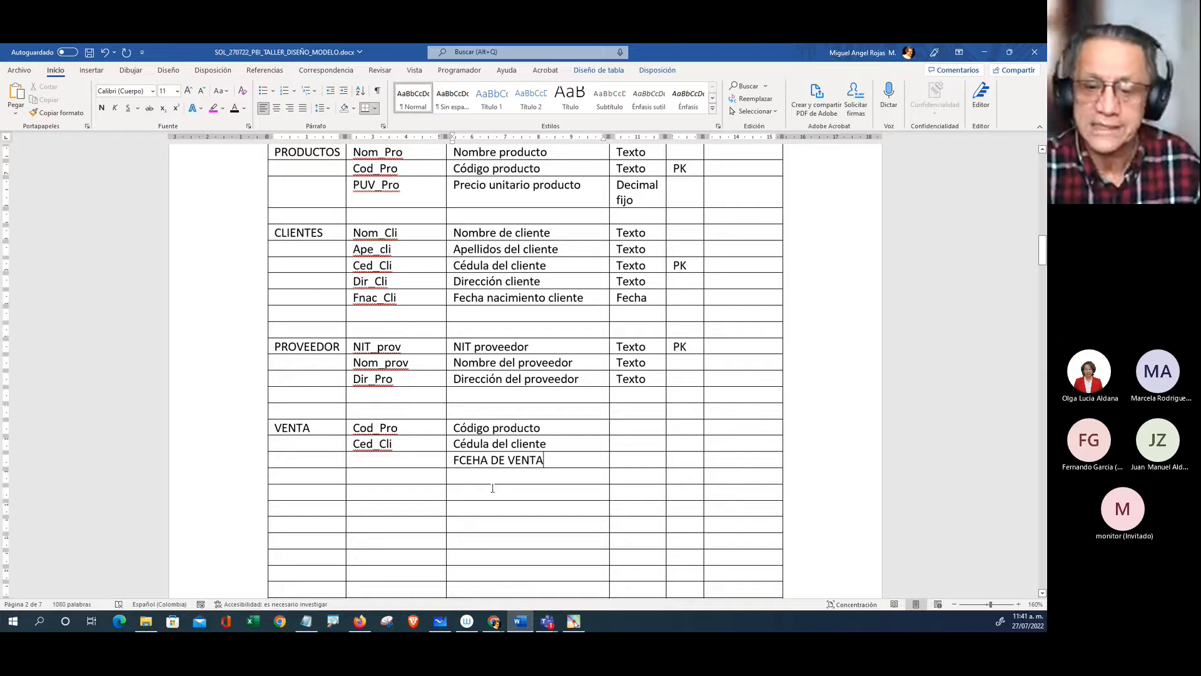
{"action": "left_click", "coordinate": [465, 463]}
{"action": "key", "text": "BackSpace"}
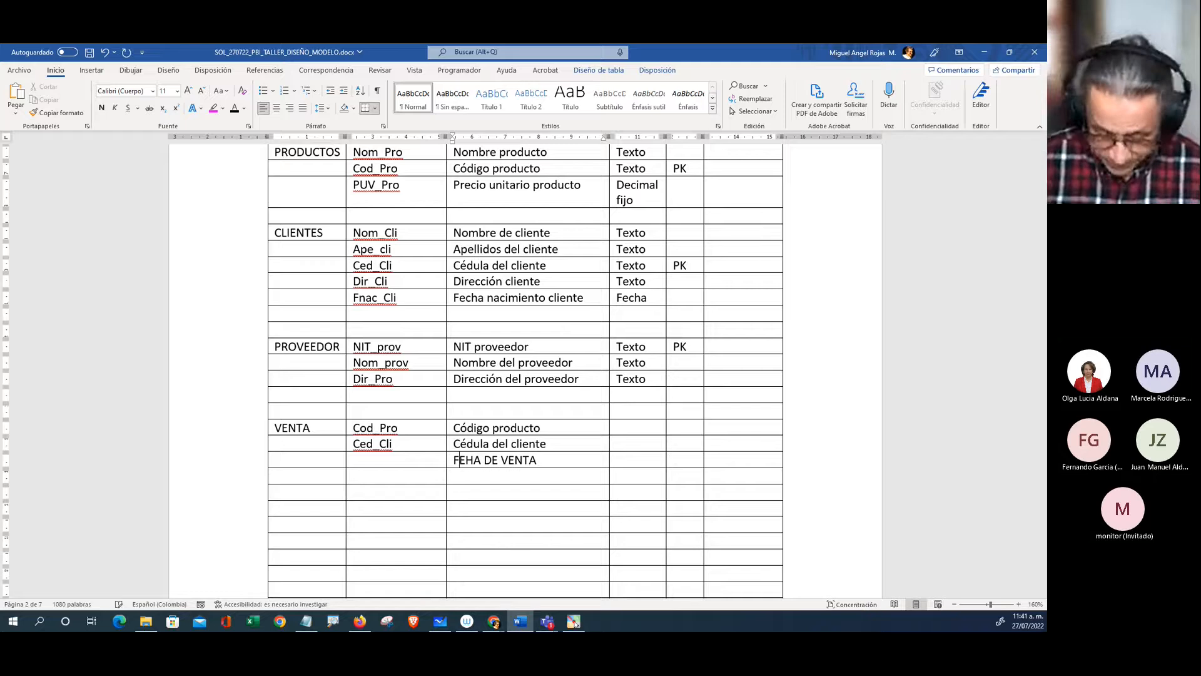
{"action": "key", "text": "Right"}
{"action": "type", "text": "C"}
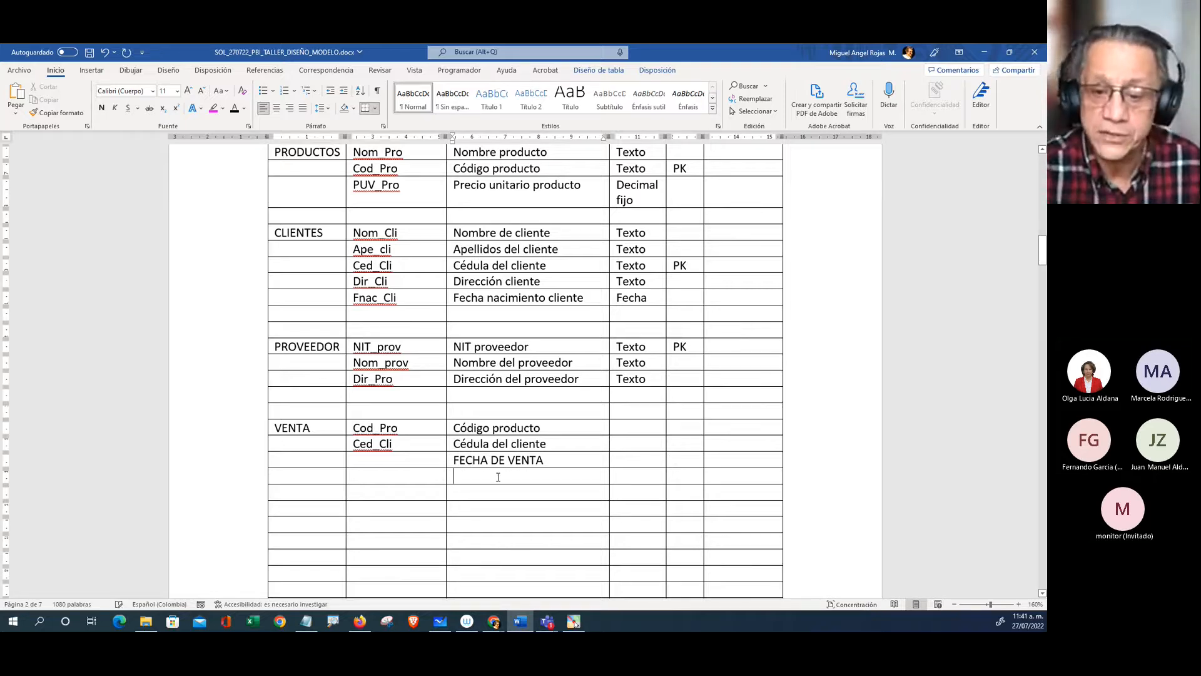
Step: Enter the descriptions NRO FACTURA and CANTIDD VENDIDA in the two VENTA rows below FECHA DE VENTA
{"action": "type", "text": "NR"}
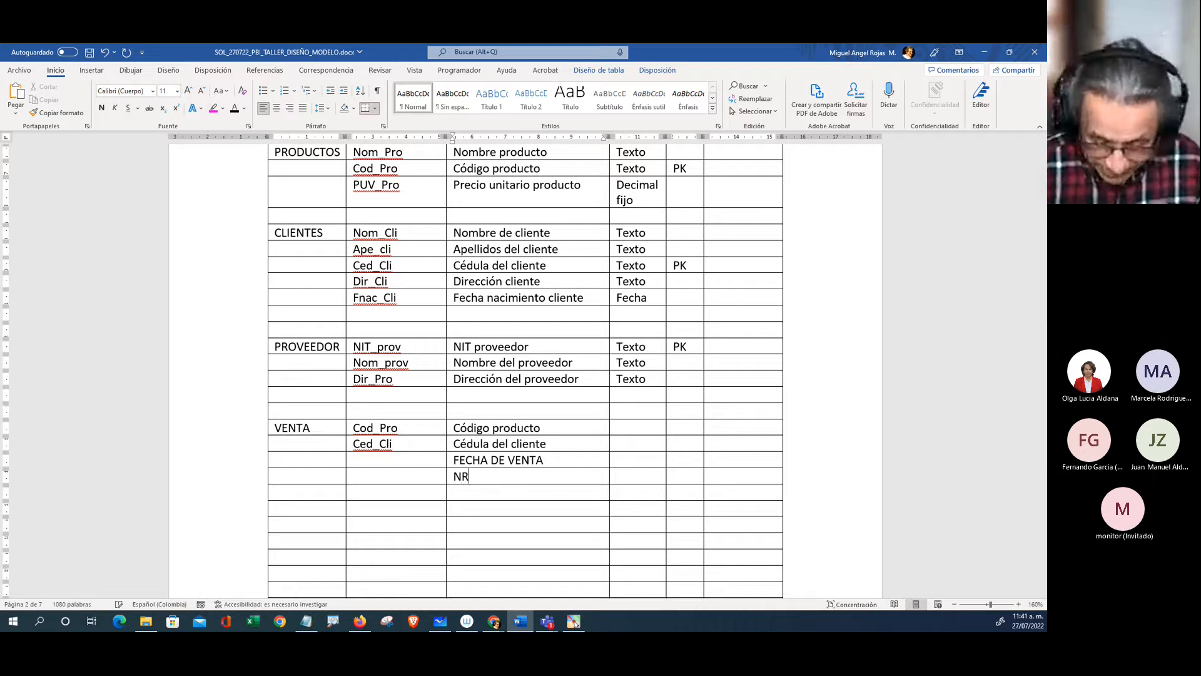
{"action": "type", "text": "O FACTURA"}
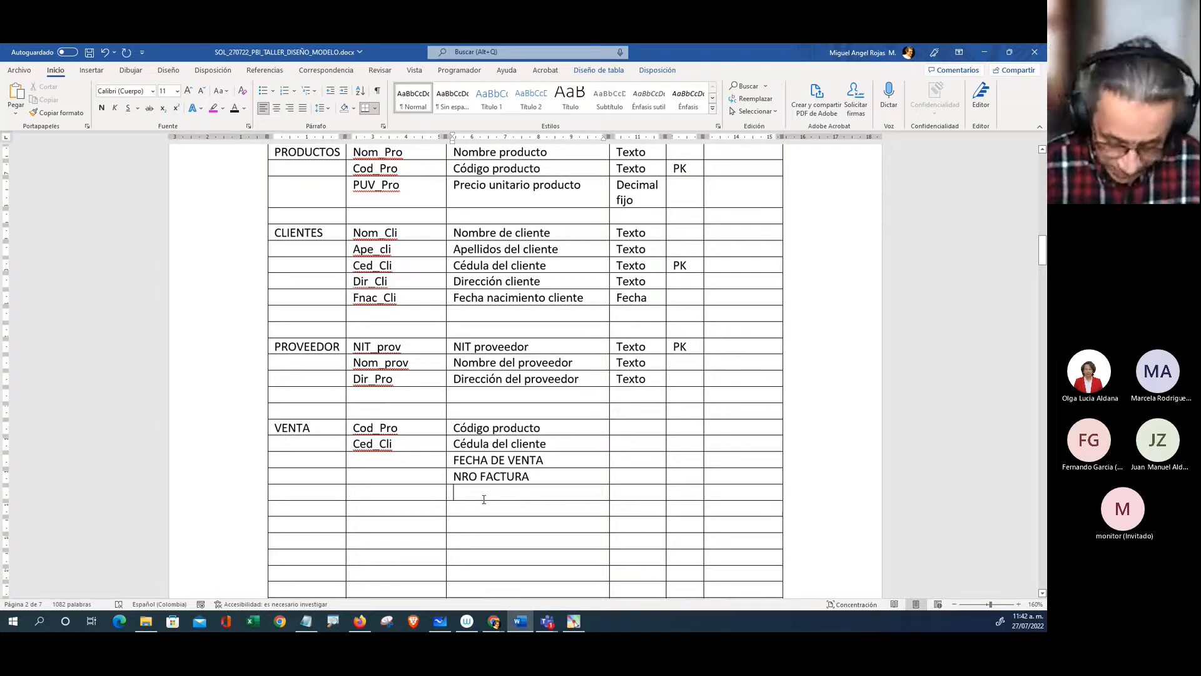
{"action": "type", "text": "CANTIDD "}
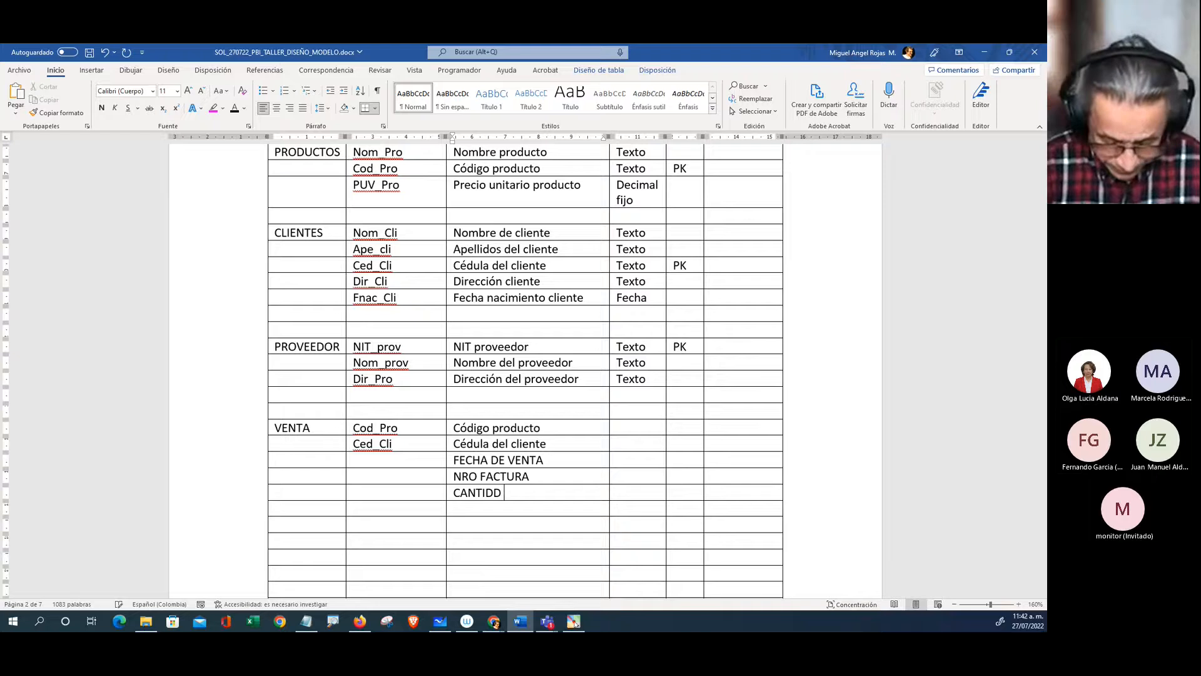
{"action": "type", "text": "VENDIDA"}
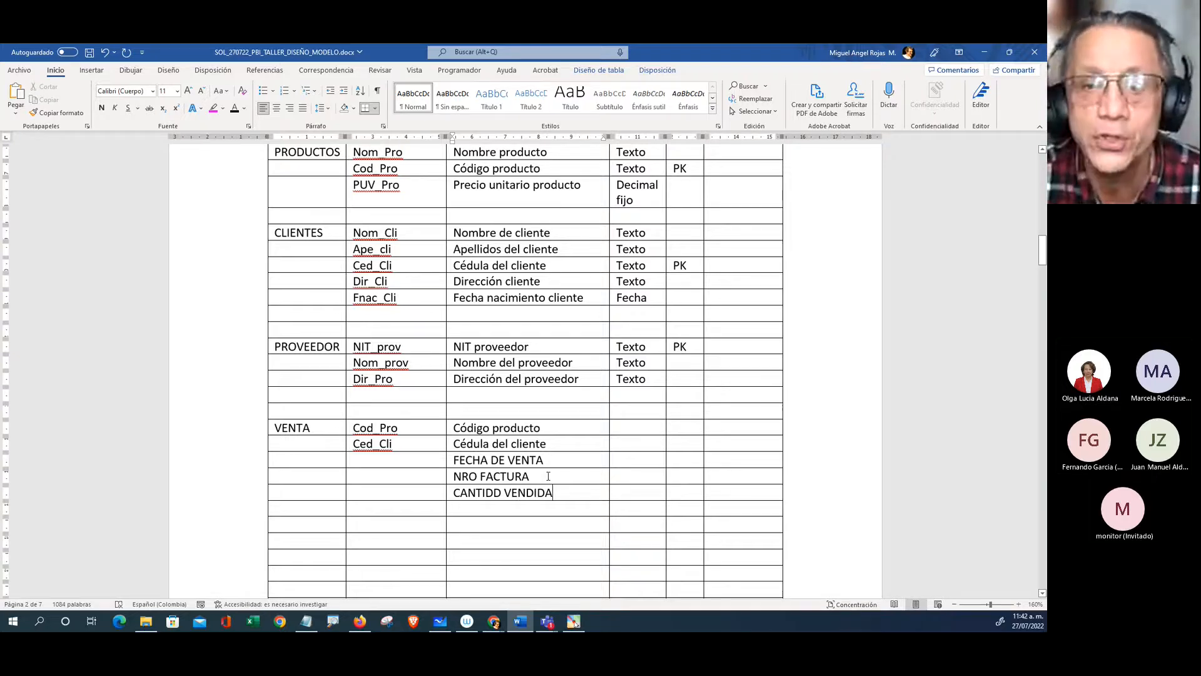
{"action": "scroll", "coordinate": [548, 476], "scroll_direction": "up", "scroll_amount": 1}
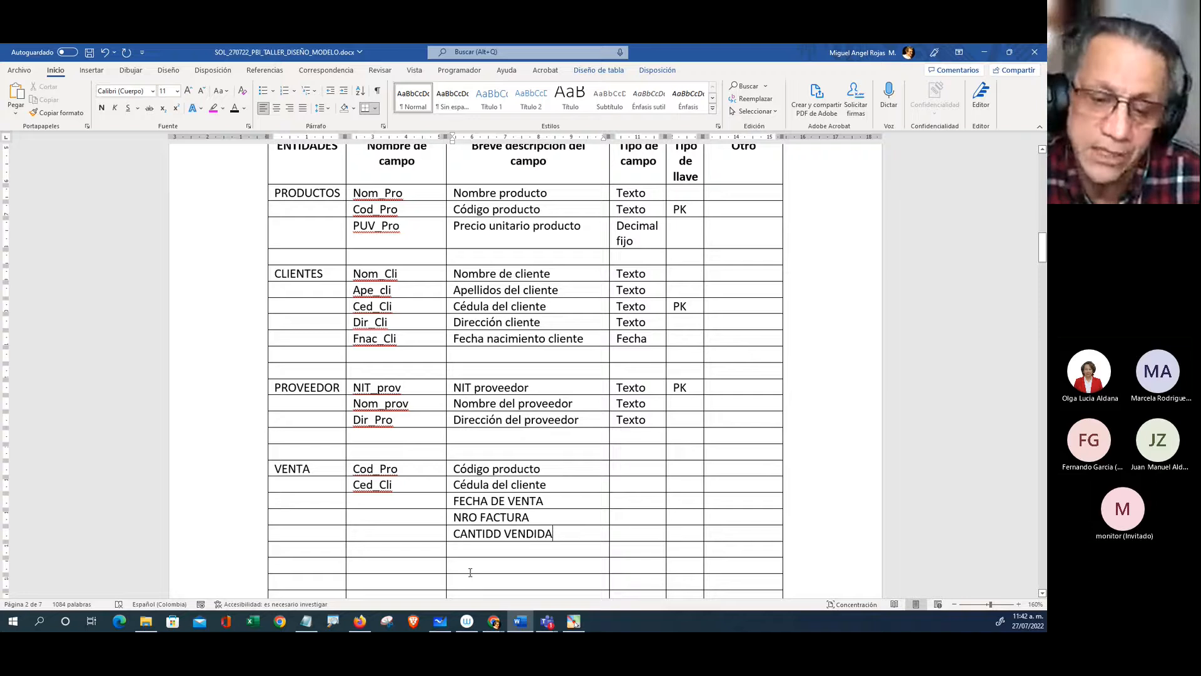
Step: Fill the next two VENTA description cells with dotted placeholders, "...." and "....."
{"action": "left_click", "coordinate": [482, 550]}
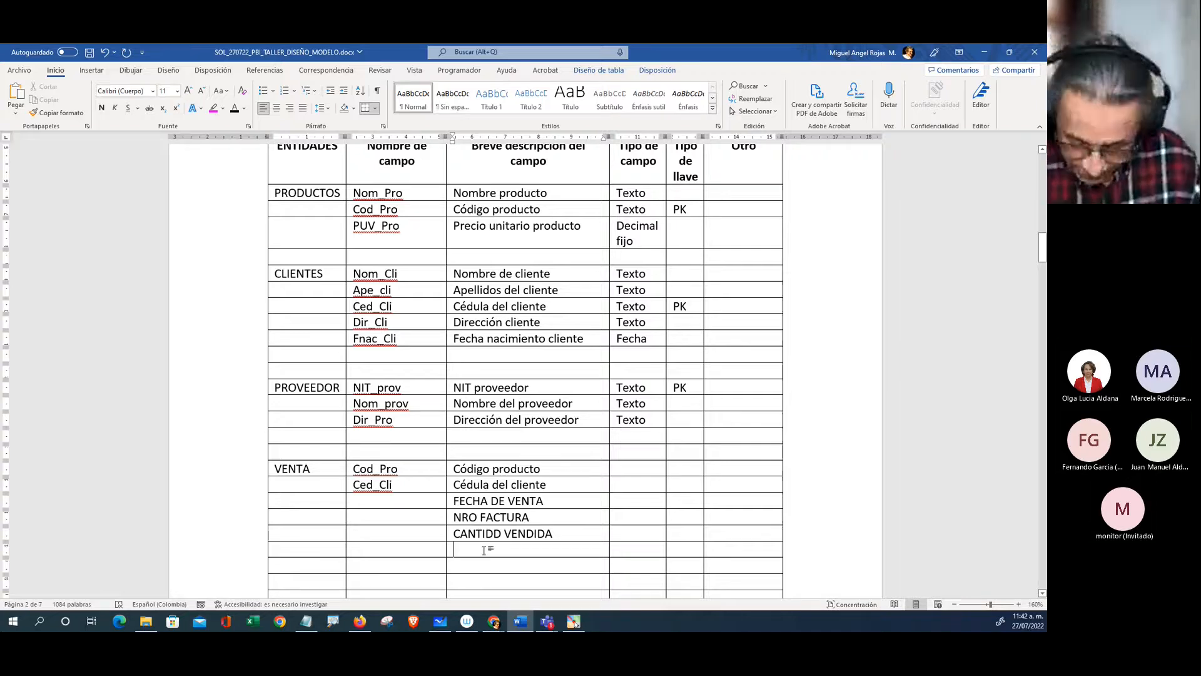
{"action": "type", "text": "...."}
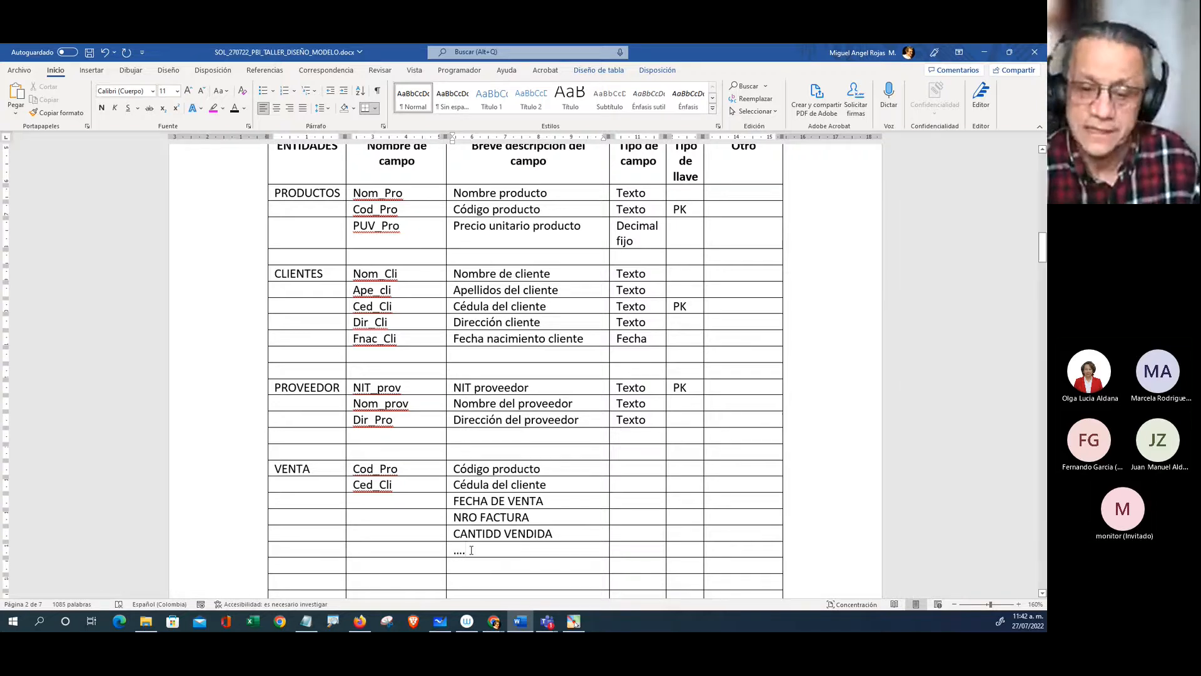
{"action": "left_click", "coordinate": [461, 567]}
{"action": "type", "text": "....."}
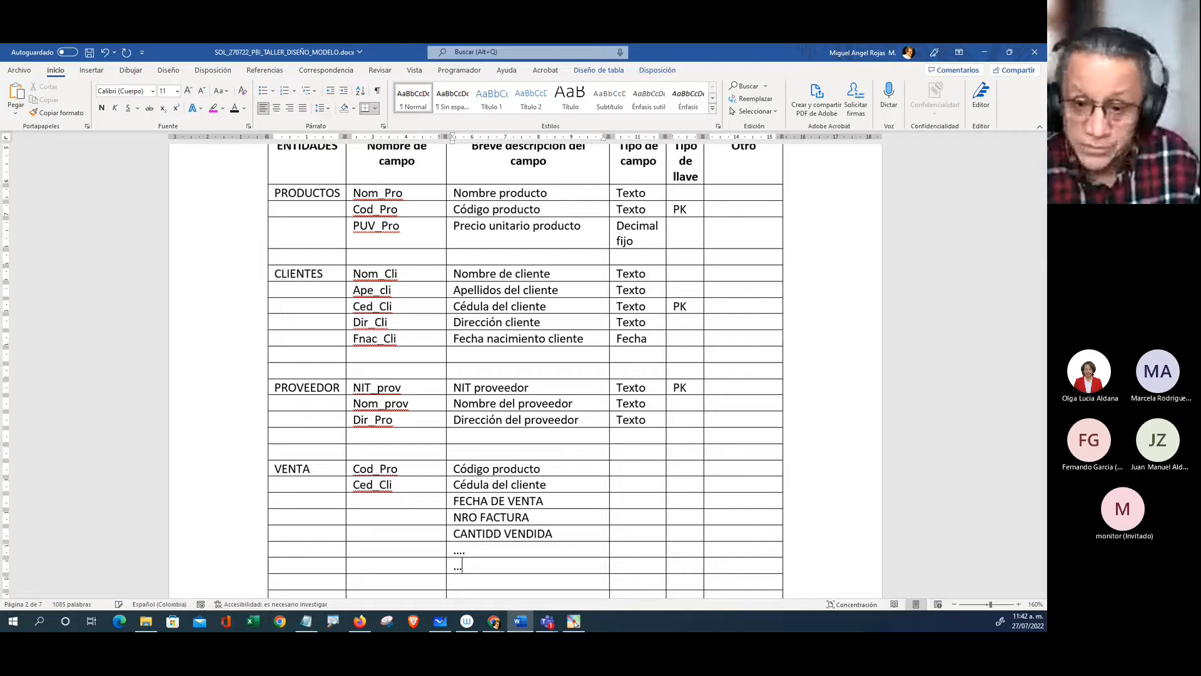
Step: Enter Auxiliar in the Otro column of the VENTA row containing Cod_Pro, without an extra line in the cell
{"action": "left_click", "coordinate": [655, 517]}
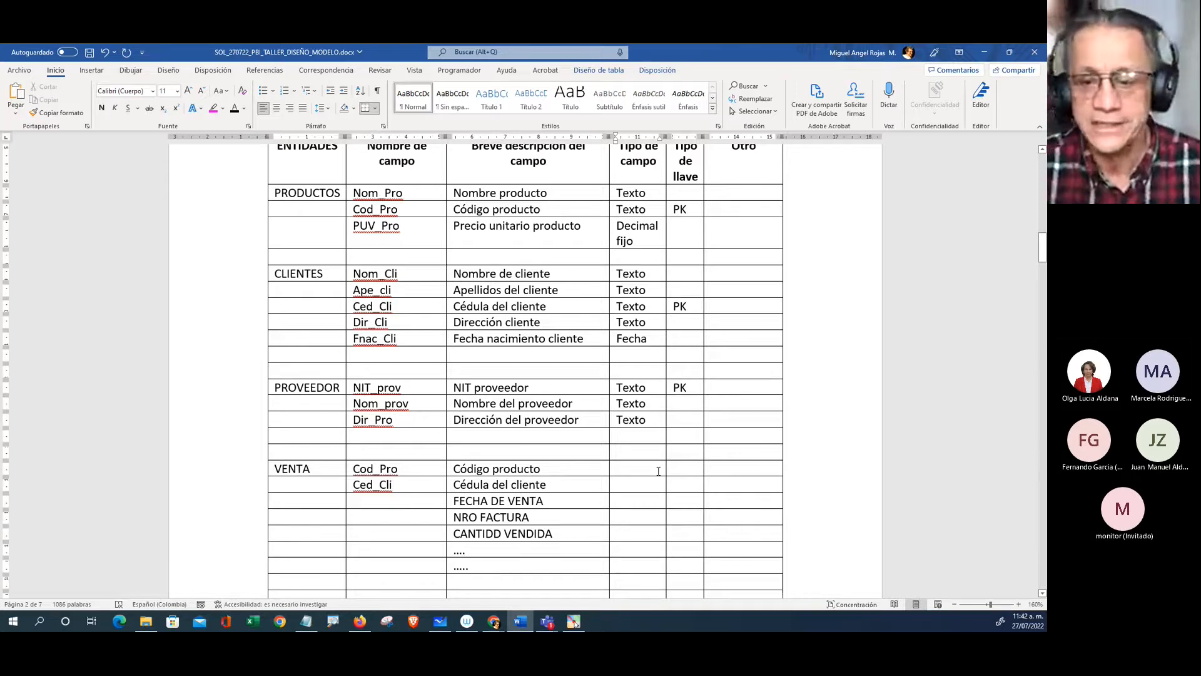
{"action": "left_click", "coordinate": [725, 472]}
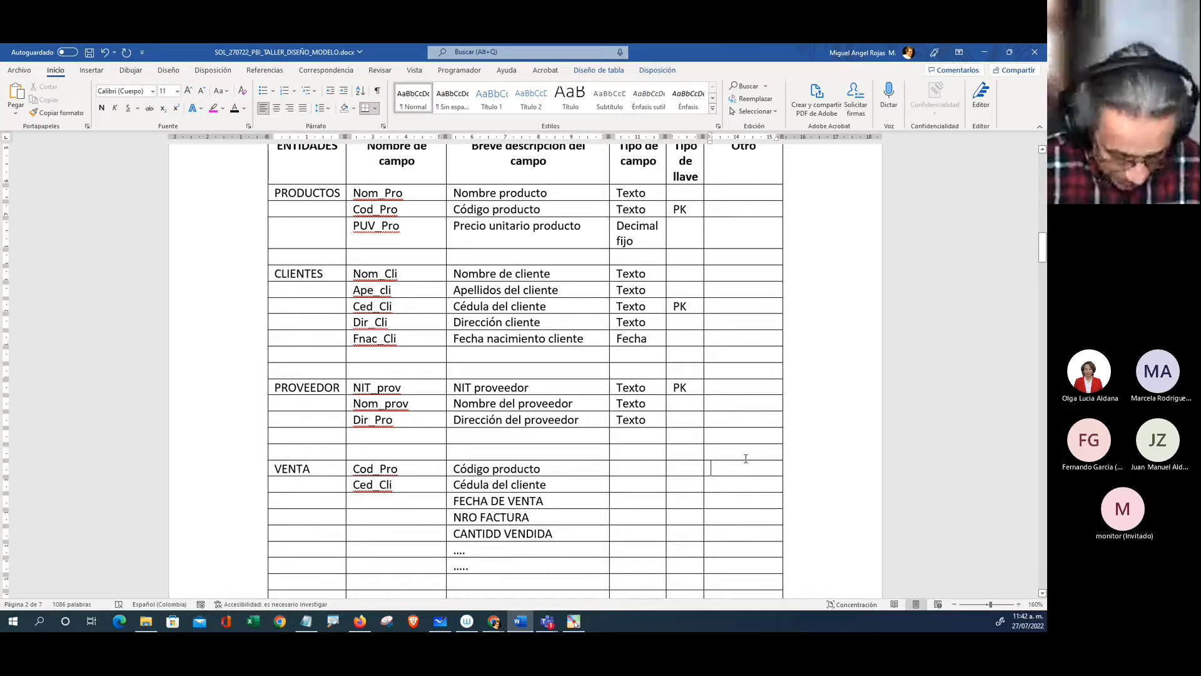
{"action": "type", "text": "Auxil"}
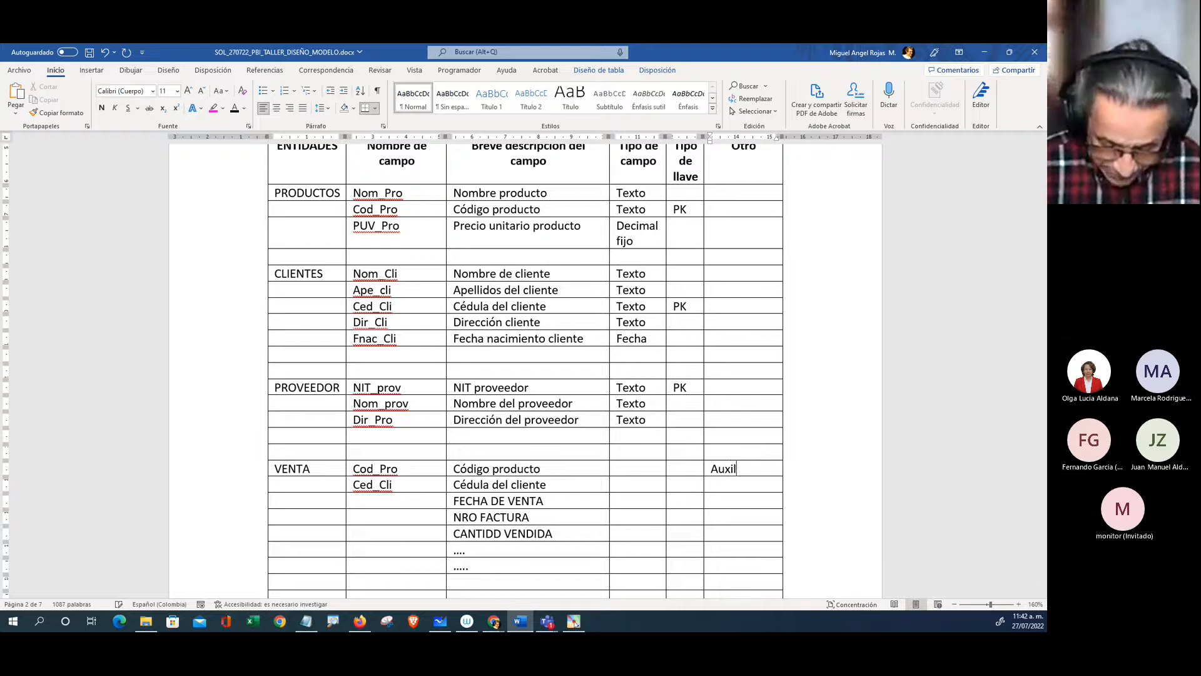
{"action": "type", "text": "iar"}
{"action": "key", "text": "Return"}
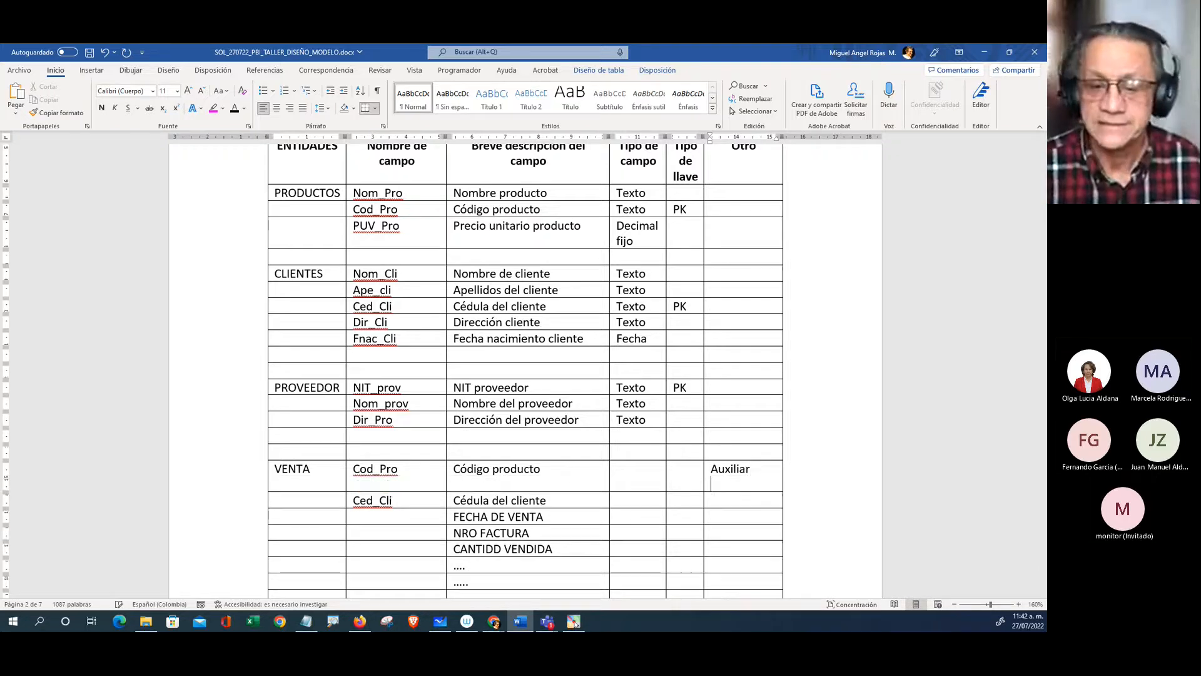
{"action": "key", "text": "BackSpace"}
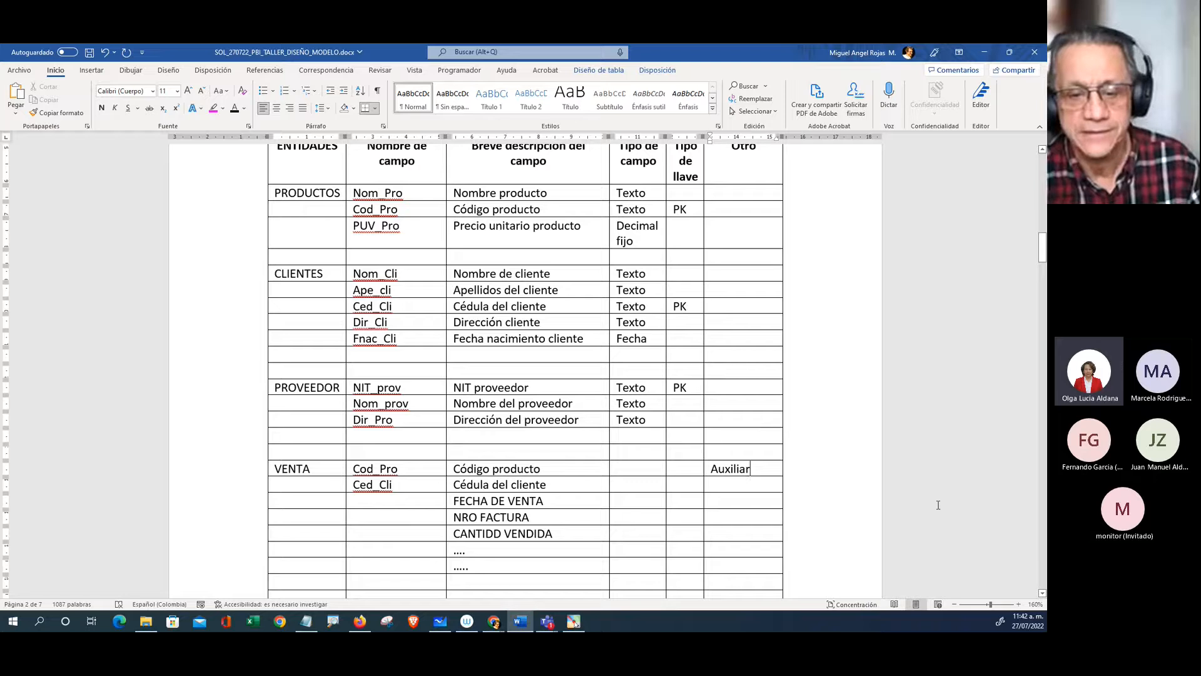
Step: Enter the field names Fec_Vta and Nro_Fact in the VENTA rows for FECHA DE VENTA and NRO FACTURA
{"action": "left_click", "coordinate": [386, 500]}
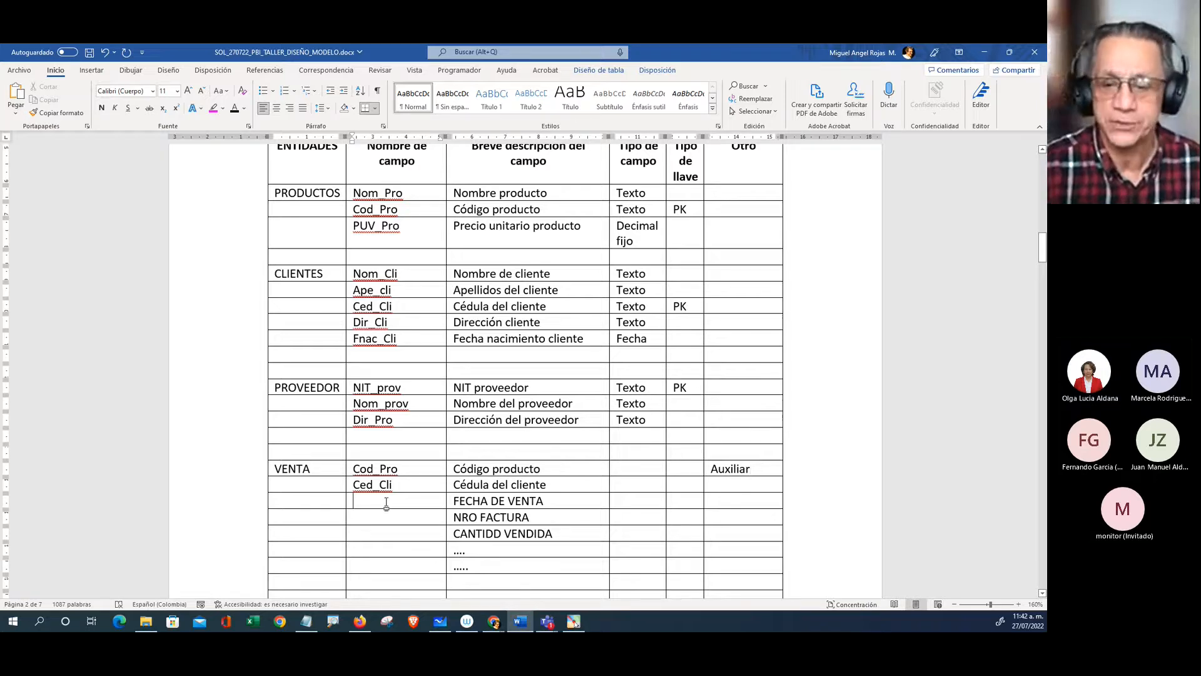
{"action": "type", "text": "Fec"}
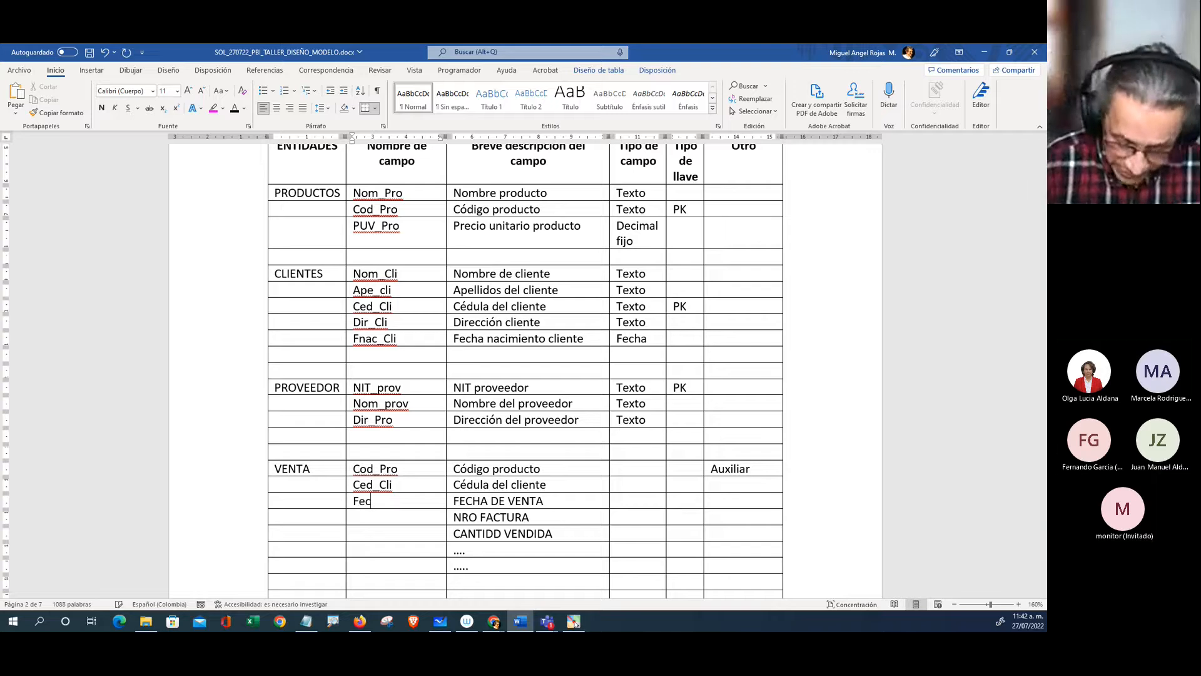
{"action": "type", "text": "_Vta"}
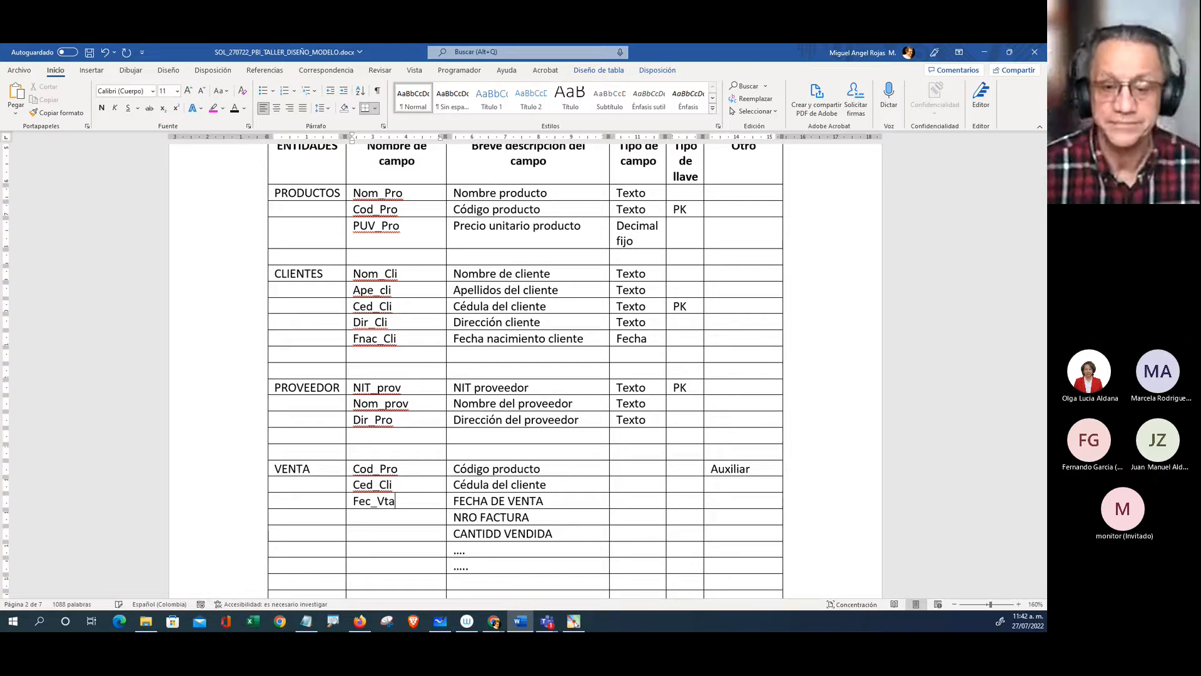
{"action": "left_click", "coordinate": [366, 517]}
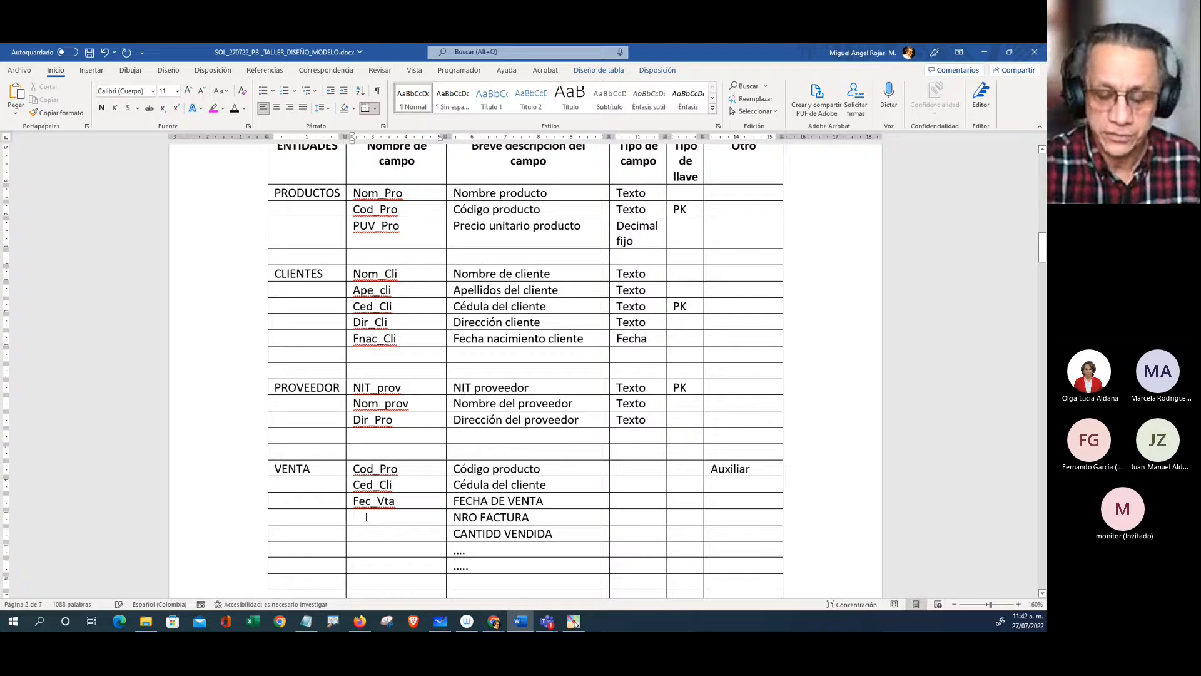
{"action": "type", "text": "Nro_"}
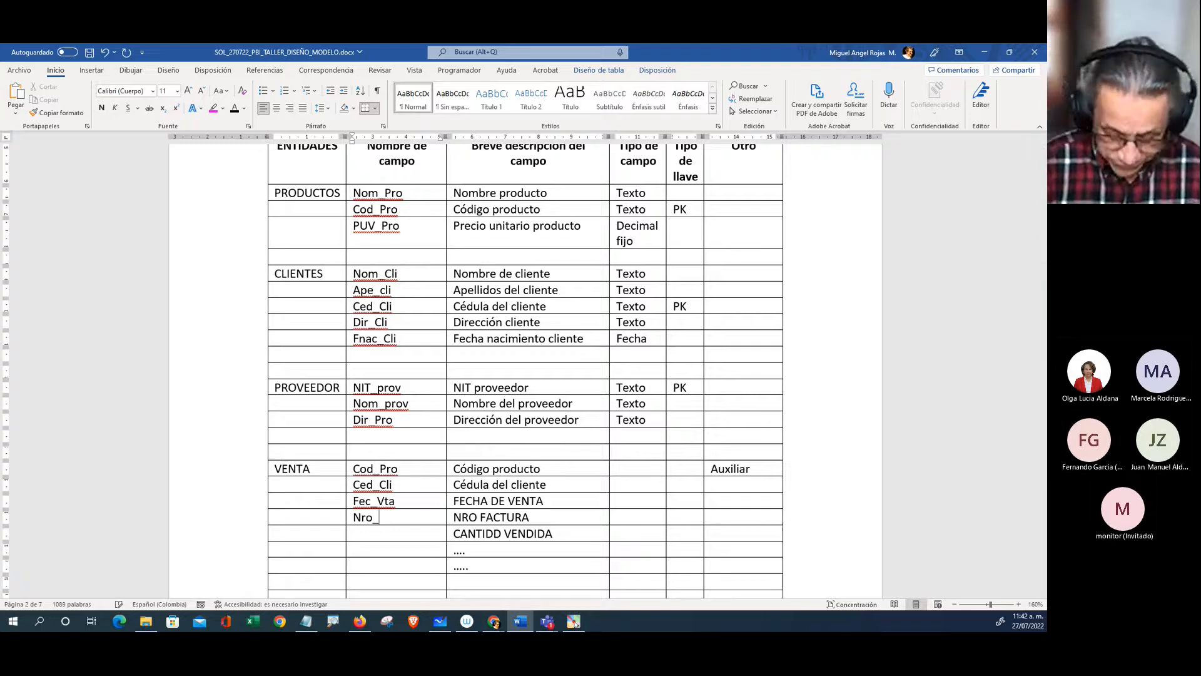
{"action": "type", "text": "Fac"}
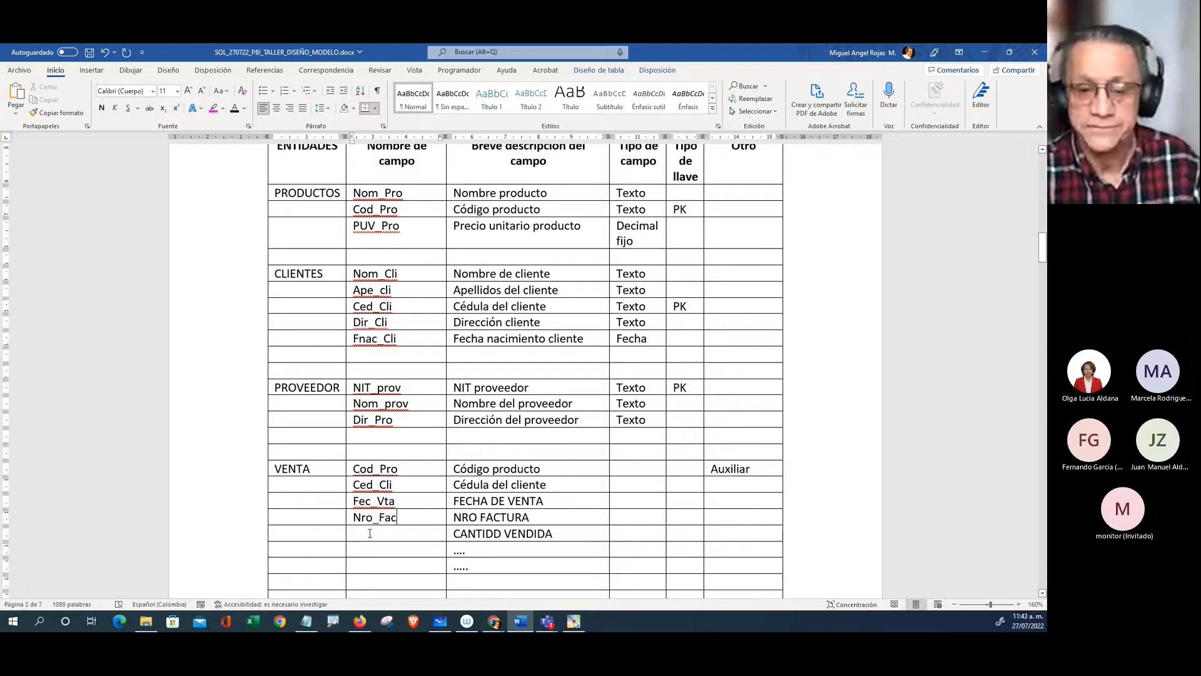
{"action": "type", "text": "t"}
Step: Enter Can_Vta as the field name in the VENTA row for CANTIDD VENDIDA
{"action": "left_click", "coordinate": [380, 538]}
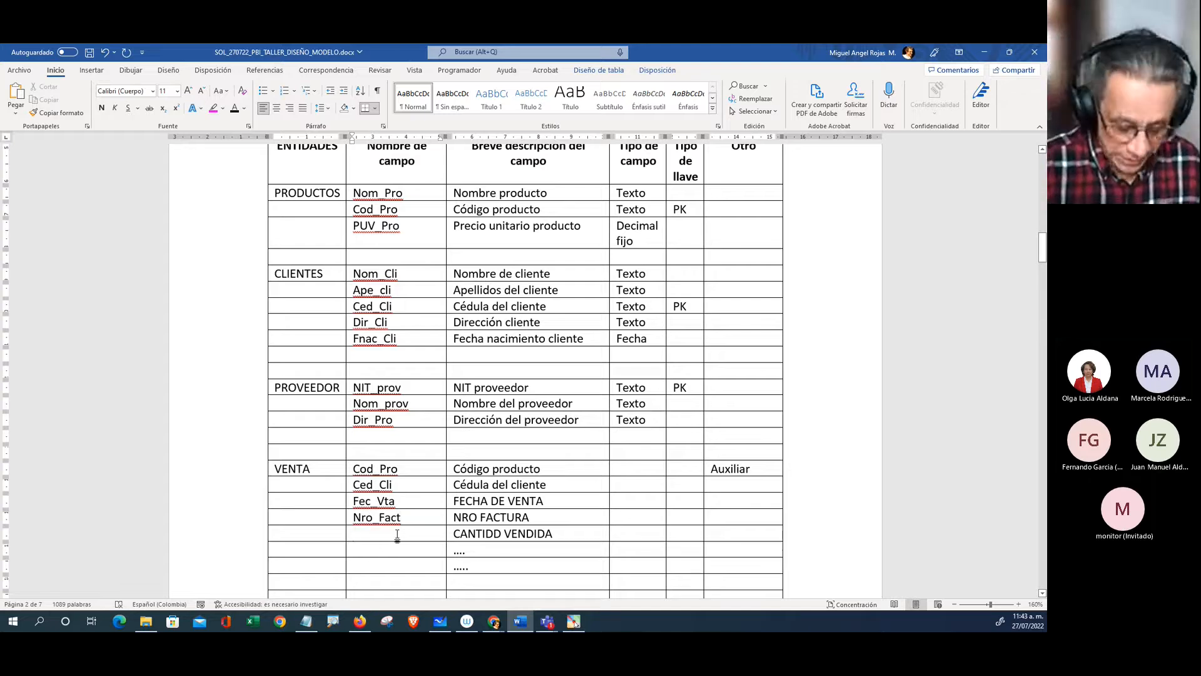
{"action": "type", "text": "Can"}
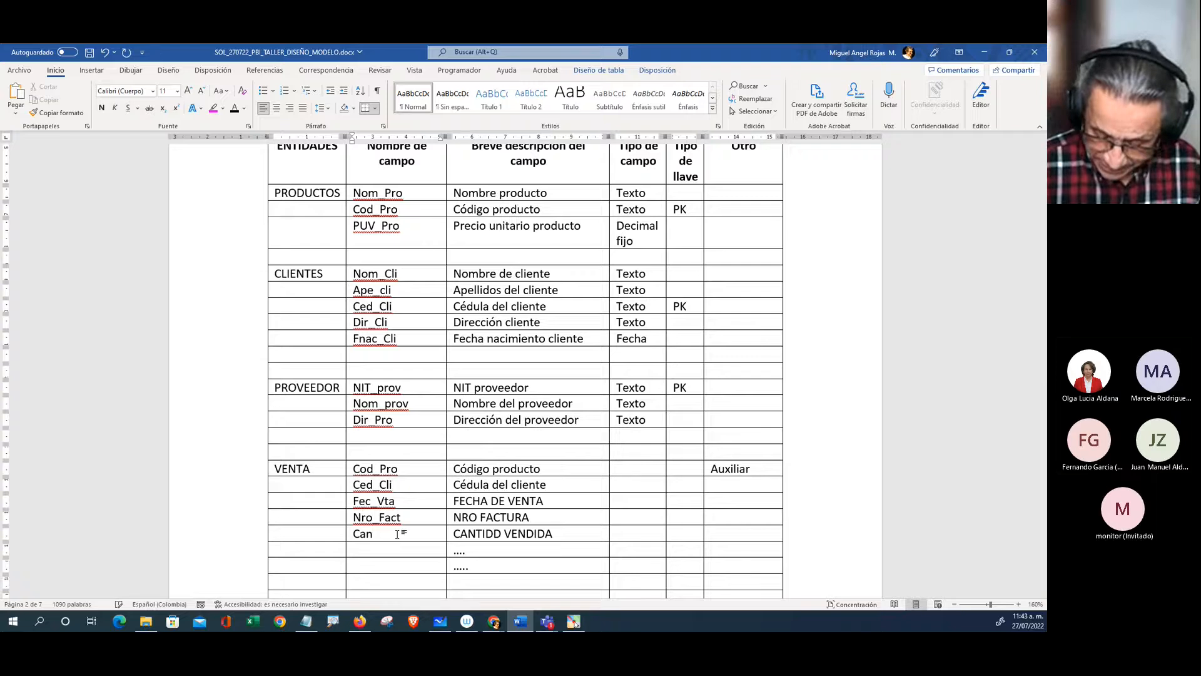
{"action": "type", "text": "_Vta"}
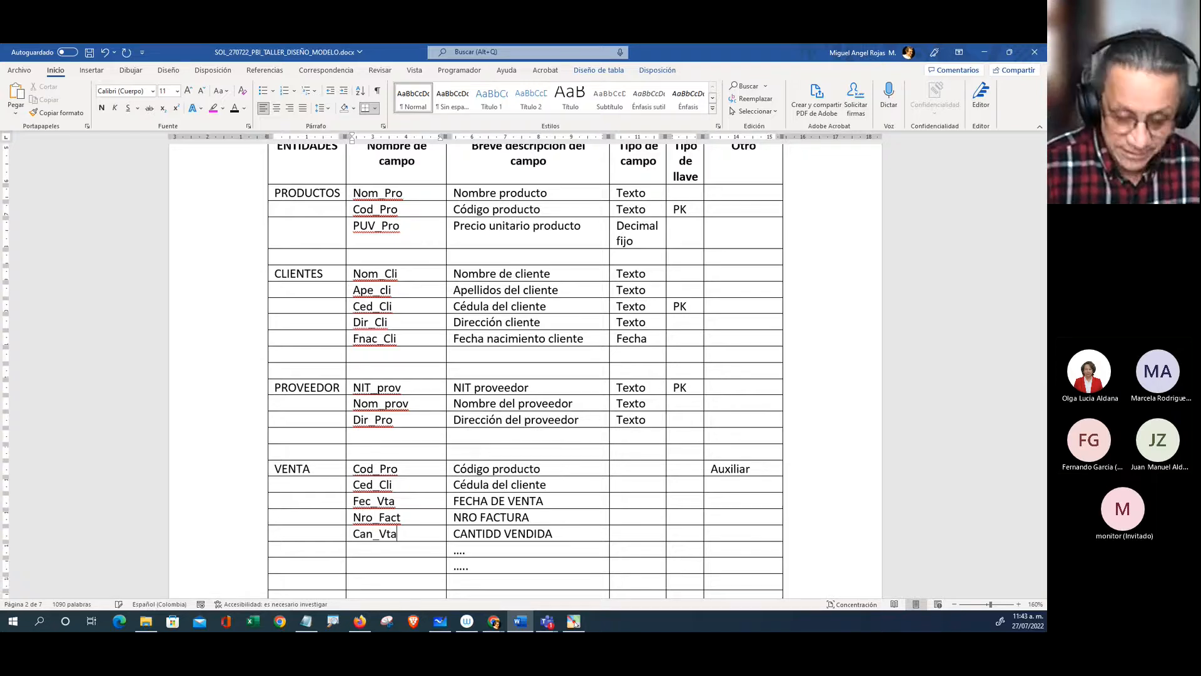
Step: Copy the field type Texto from the Dir_Pro row into the VENTA rows for Cod_Pro and Ced_Cli
{"action": "left_click", "coordinate": [631, 536]}
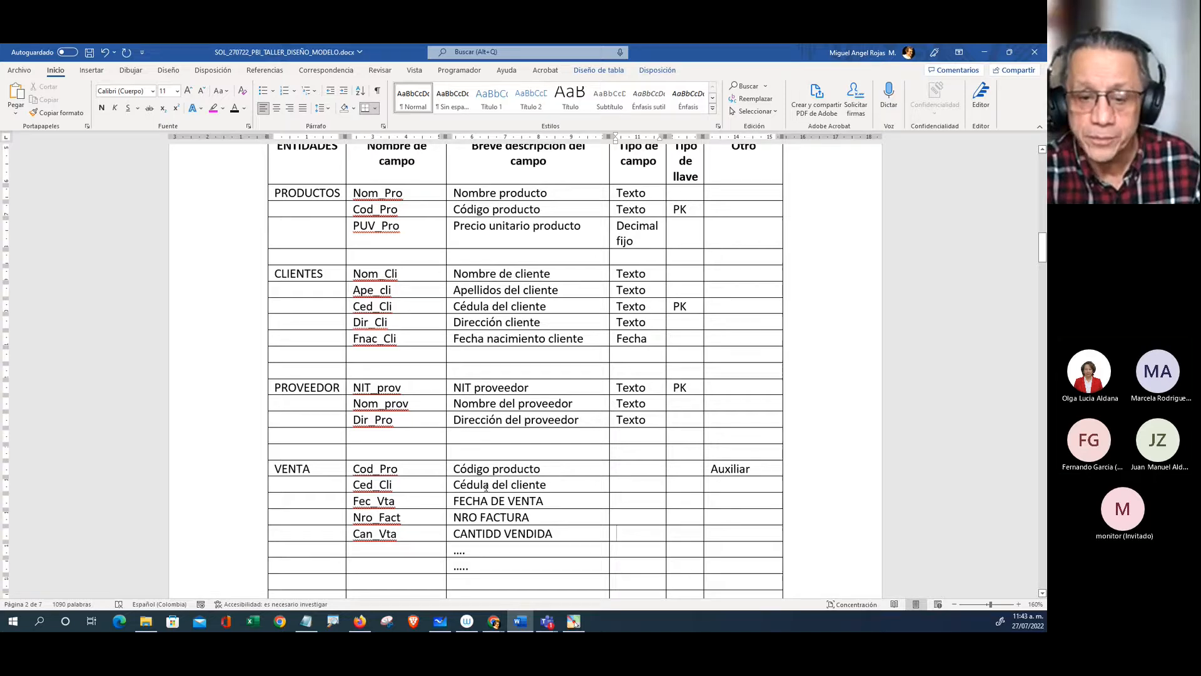
{"action": "left_click_drag", "start_coordinate": [618, 420], "coordinate": [646, 421]}
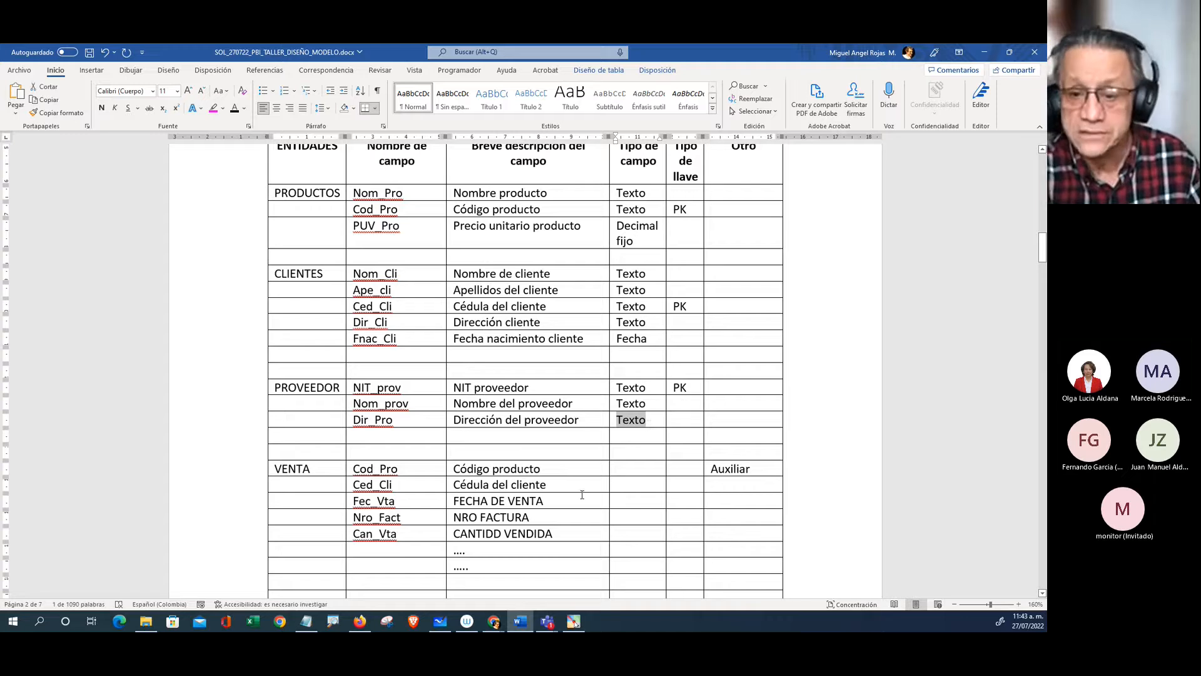
{"action": "left_click_drag", "start_coordinate": [613, 473], "coordinate": [618, 486]}
{"action": "type", "text": "Texto Texto"}
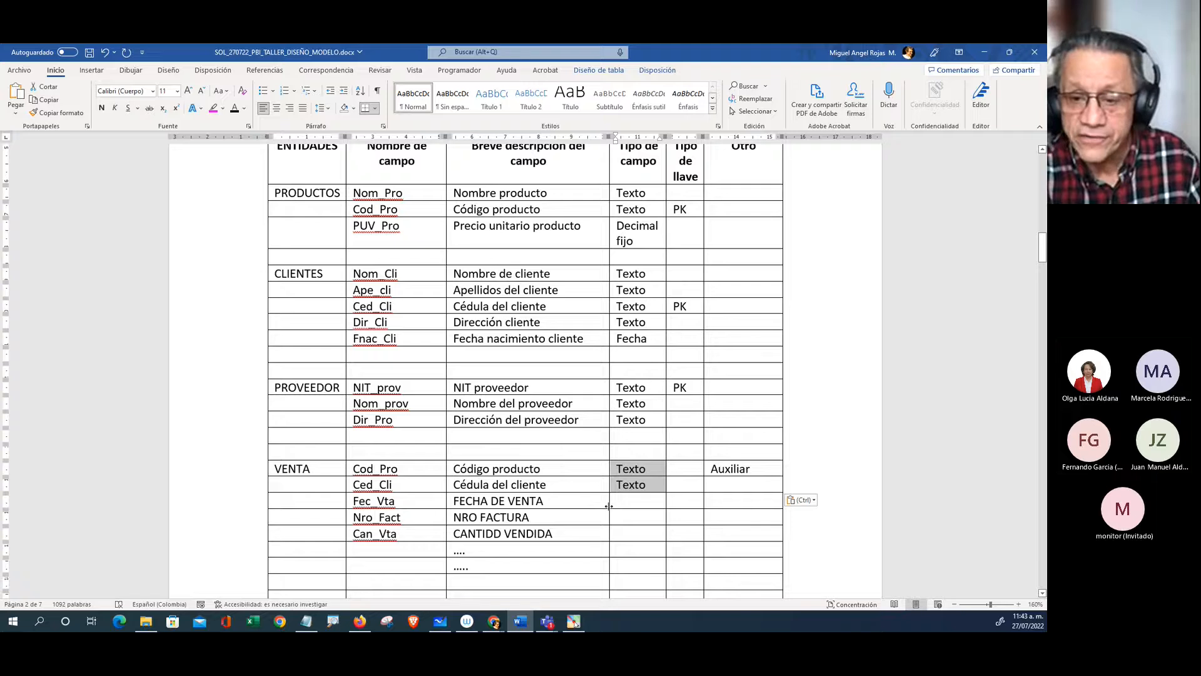
Step: Copy the field type Fecha from the Fnac_Cli row into the Fec_Vta row
{"action": "left_click", "coordinate": [608, 506]}
{"action": "left_click_drag", "start_coordinate": [651, 342], "coordinate": [622, 342]}
{"action": "key", "text": "ctrl+c"}
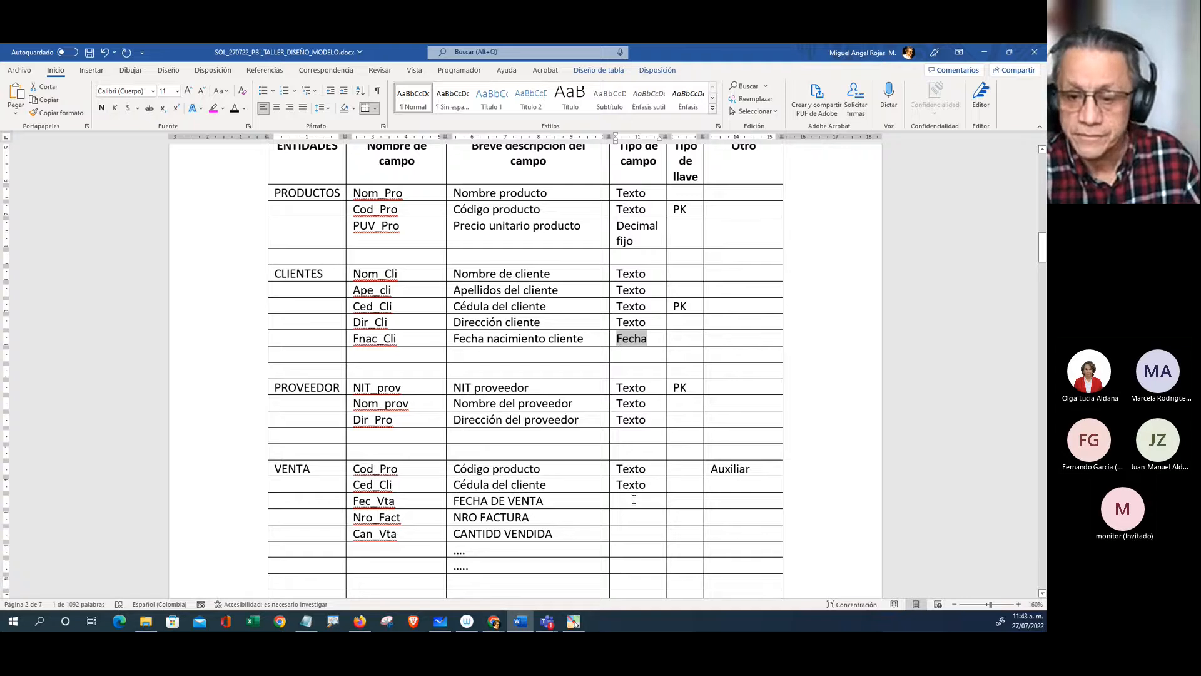
{"action": "left_click", "coordinate": [634, 499]}
{"action": "key", "text": "ctrl+v"}
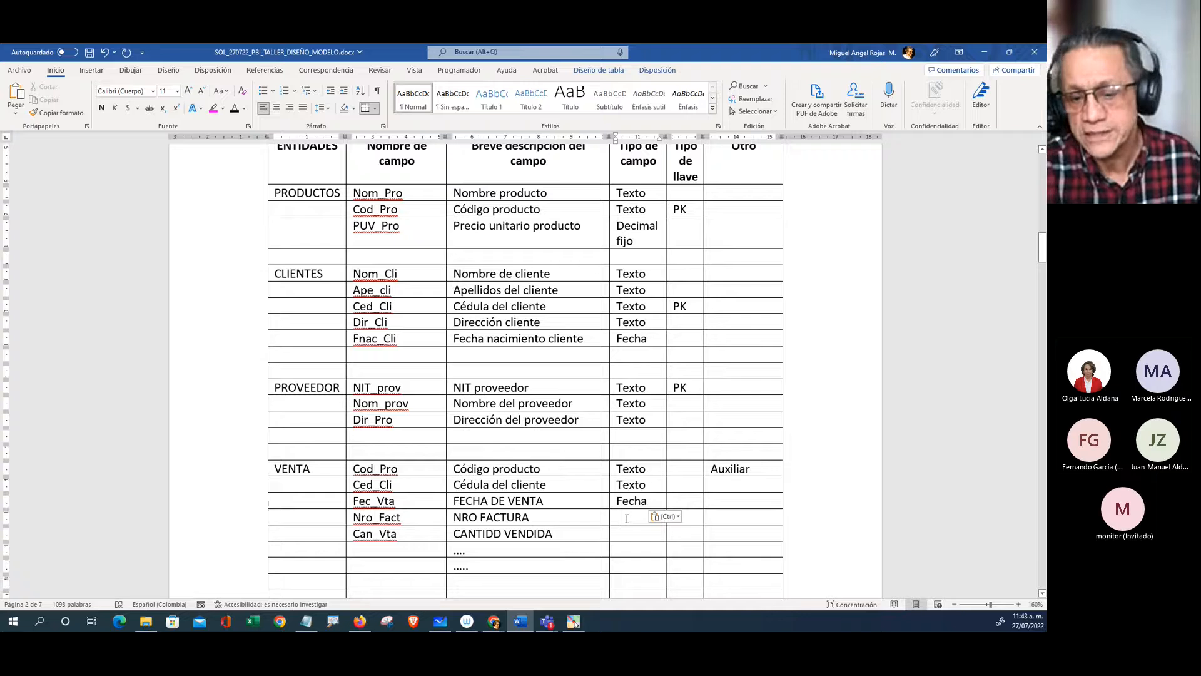
Step: Copy the field type Texto from the VENTA Ced_Cli row into the Nro_Fact row
{"action": "left_click_drag", "start_coordinate": [654, 481], "coordinate": [616, 484]}
{"action": "key", "text": "ctrl+c"}
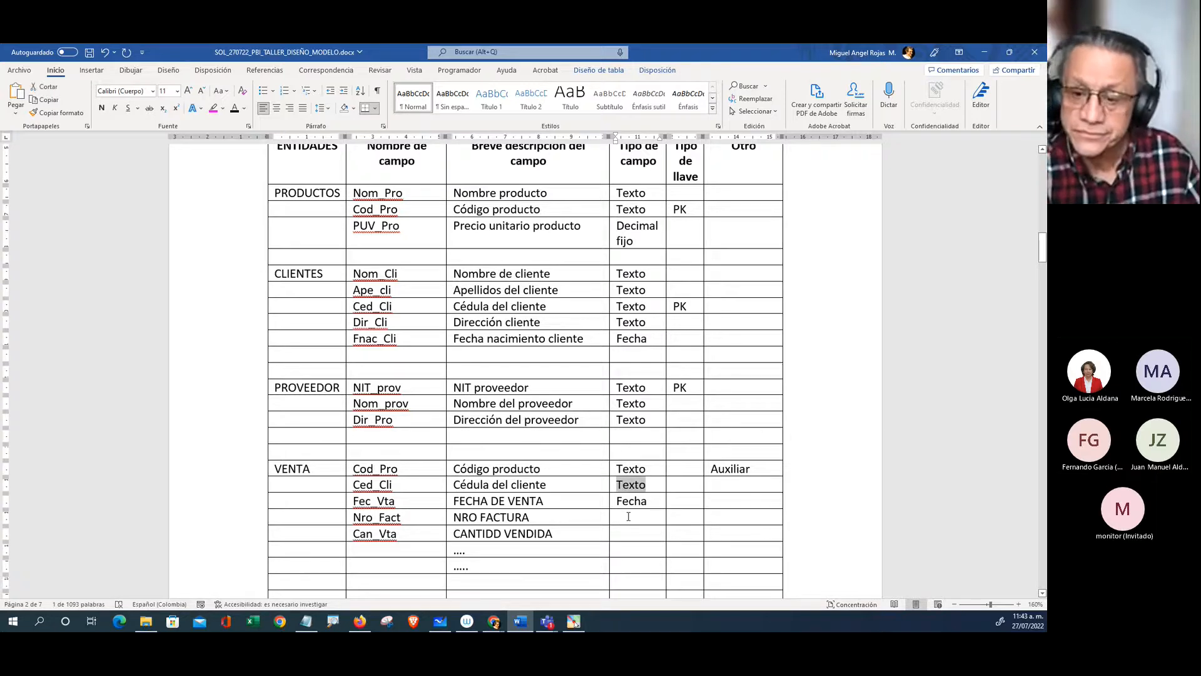
{"action": "left_click", "coordinate": [628, 516]}
{"action": "key", "text": "ctrl+v"}
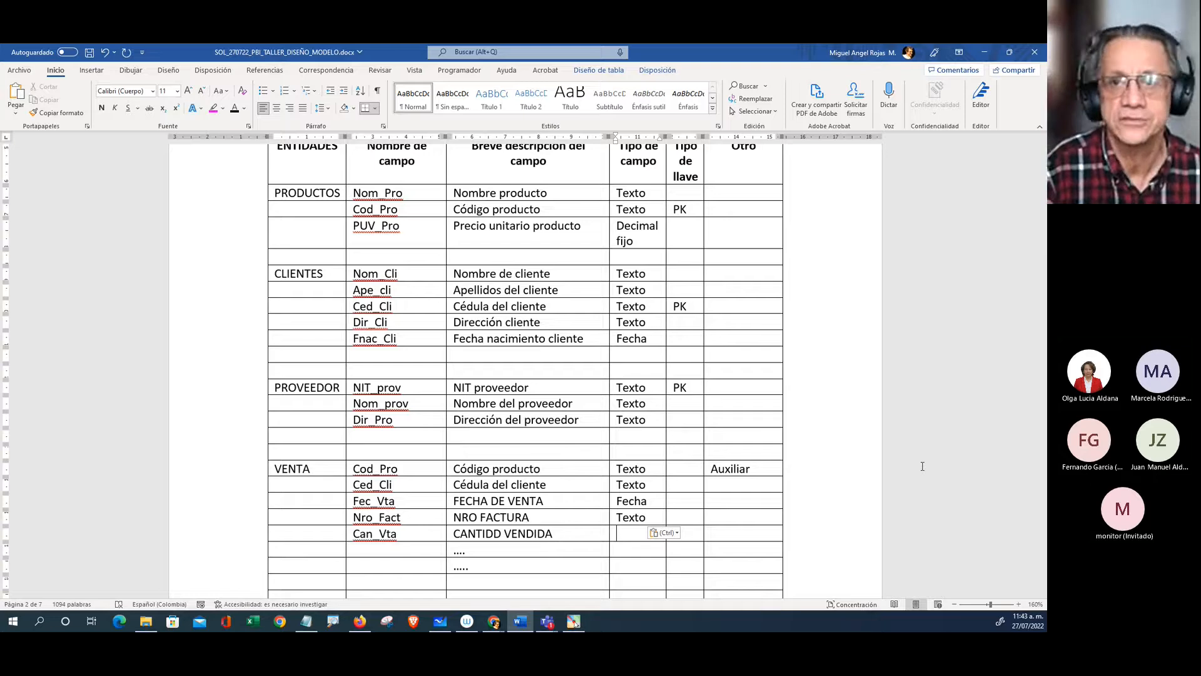
Step: Enter Entero as the field type in the Can_Vta row
{"action": "scroll", "coordinate": [922, 466], "scroll_direction": "up", "scroll_amount": 4}
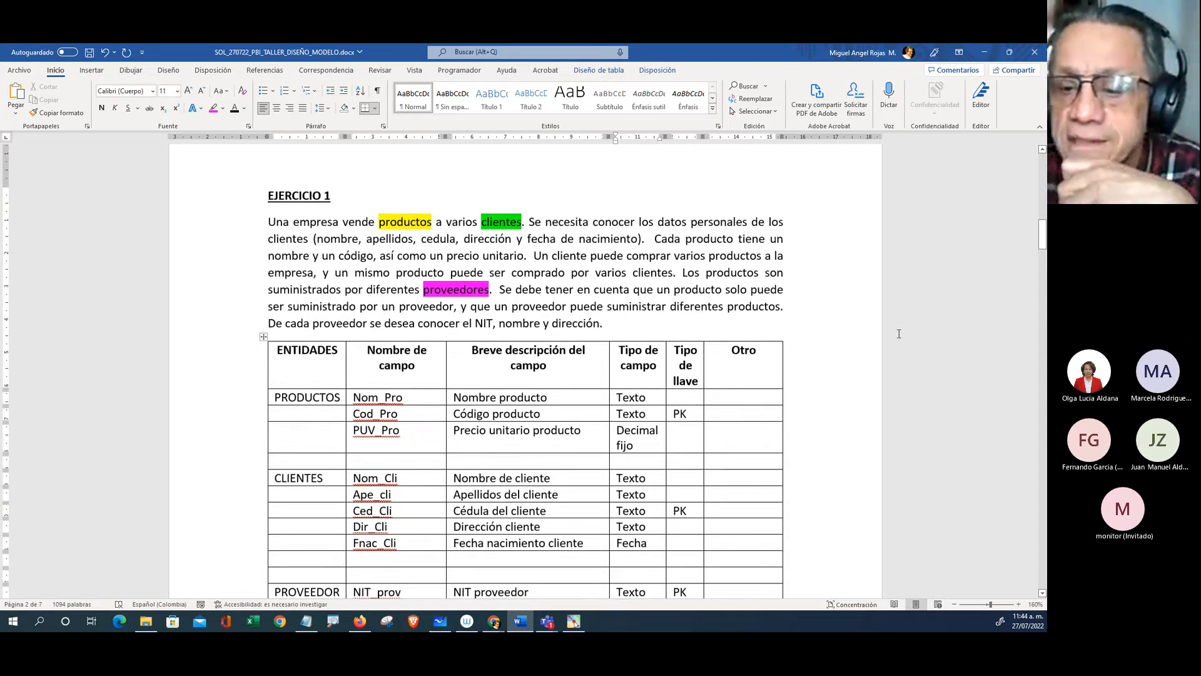
{"action": "scroll", "coordinate": [899, 333], "scroll_direction": "down", "scroll_amount": 4}
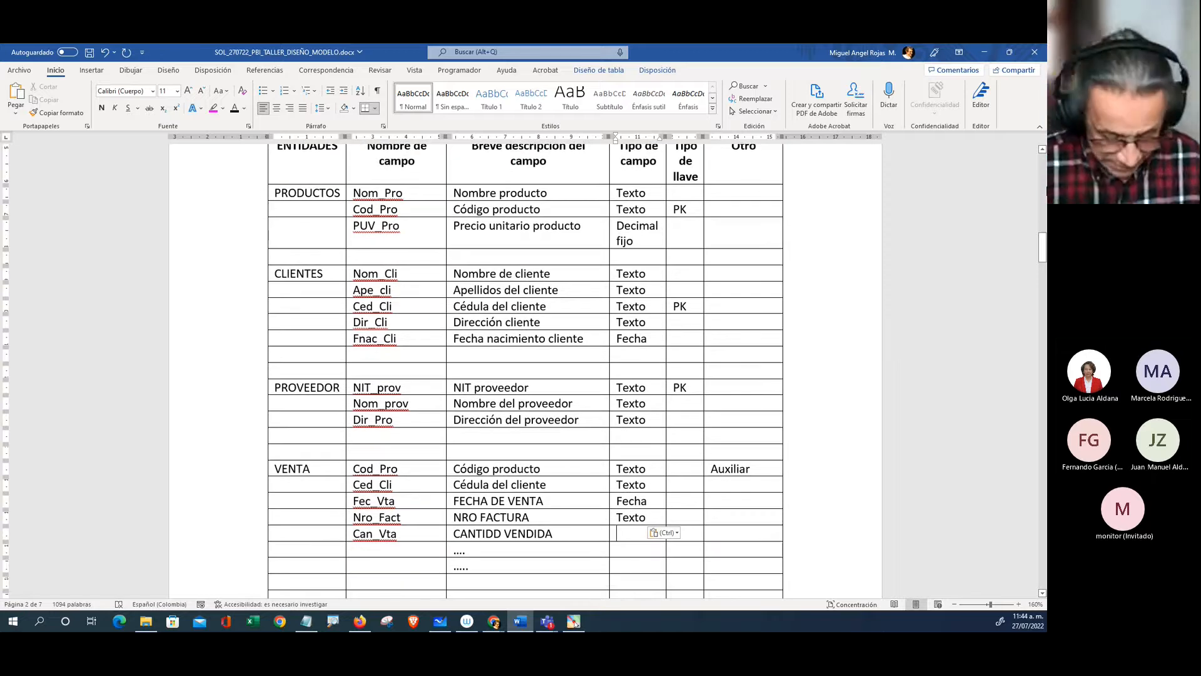
{"action": "type", "text": "Entero"}
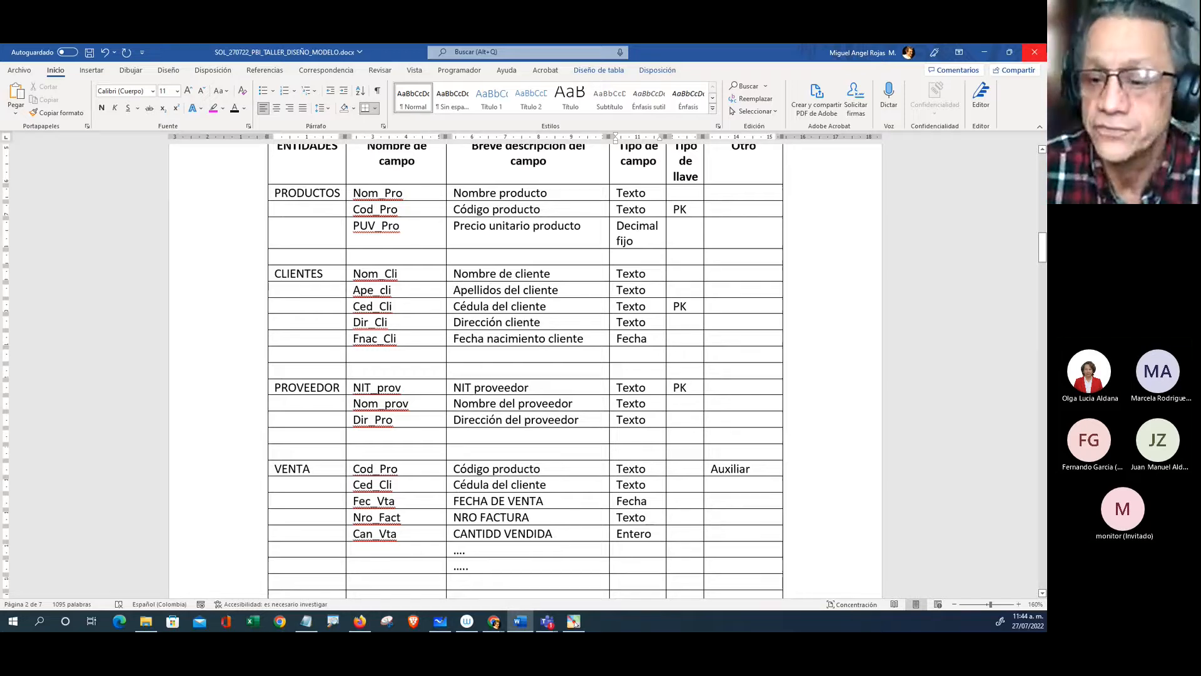
{"action": "left_click", "coordinate": [719, 370]}
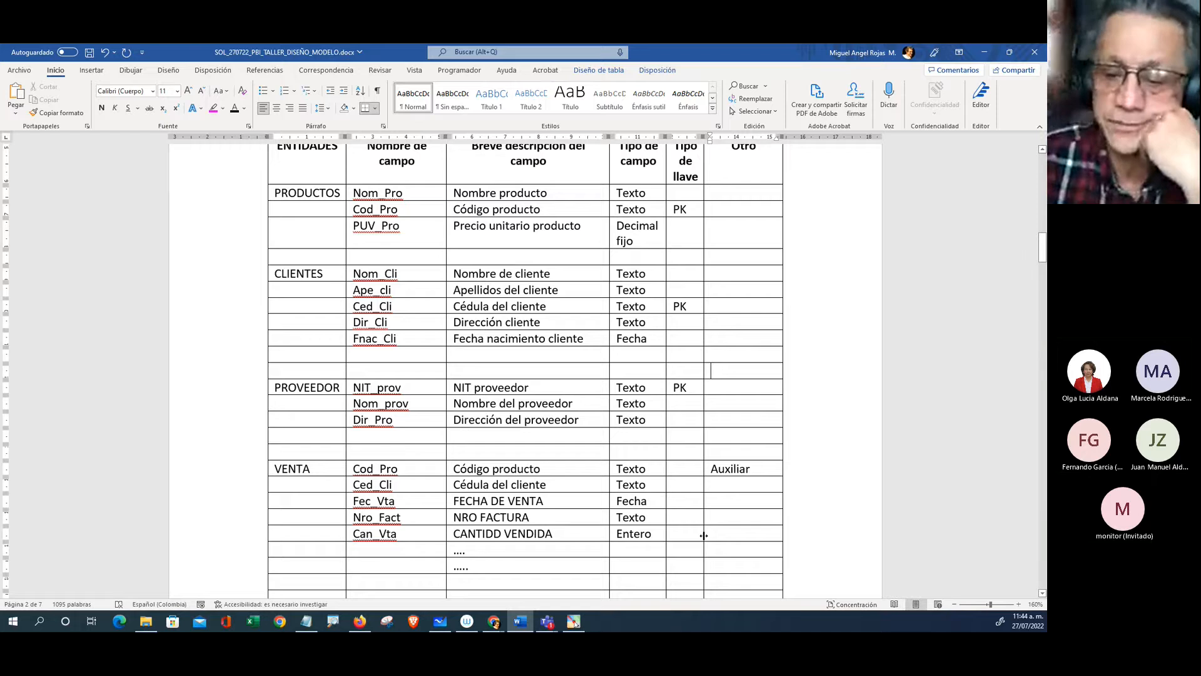
{"action": "left_click", "coordinate": [734, 536]}
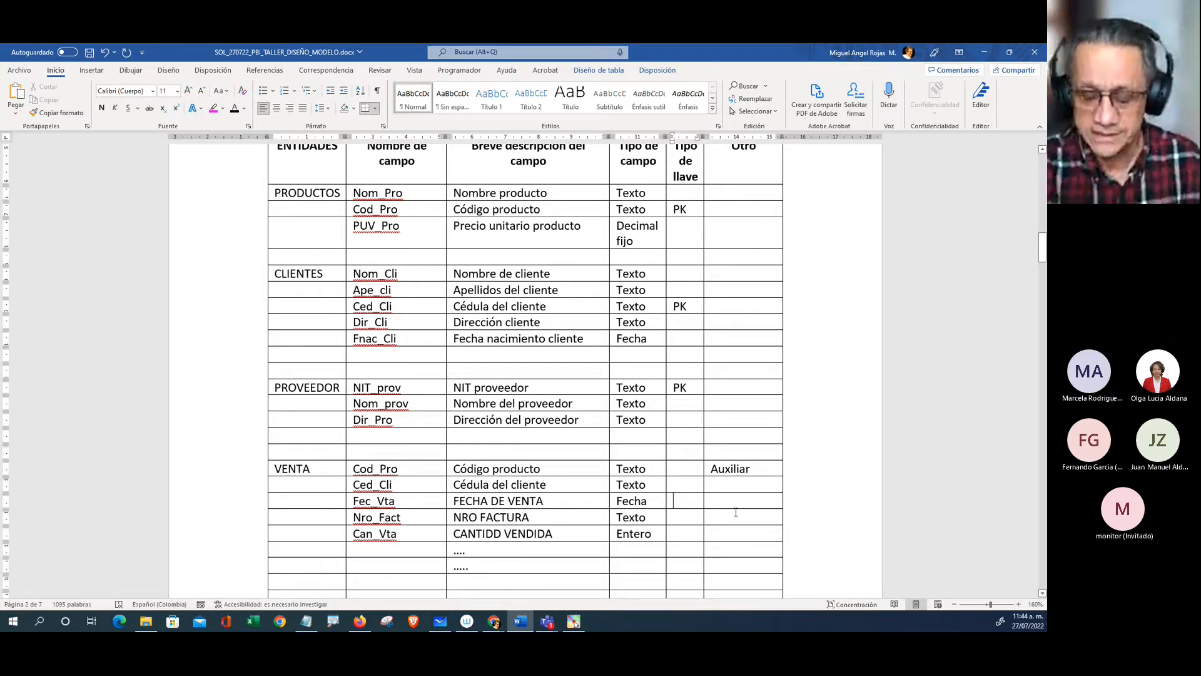
{"action": "type", "text": "P"}
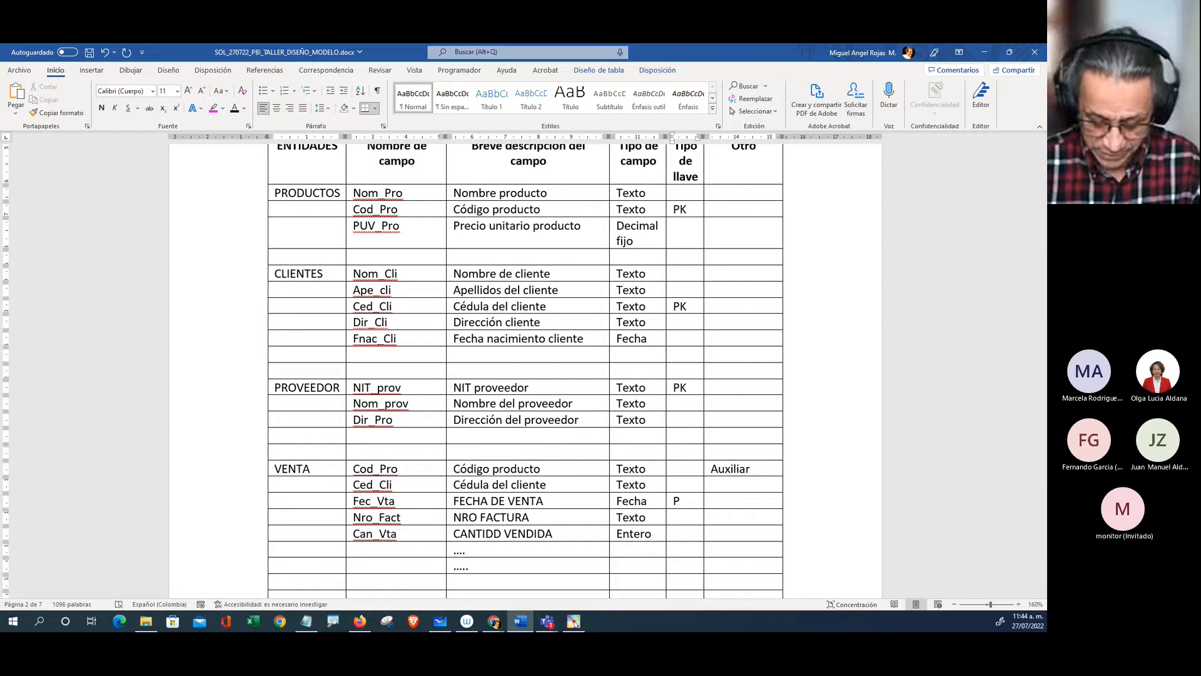
{"action": "type", "text": "K"}
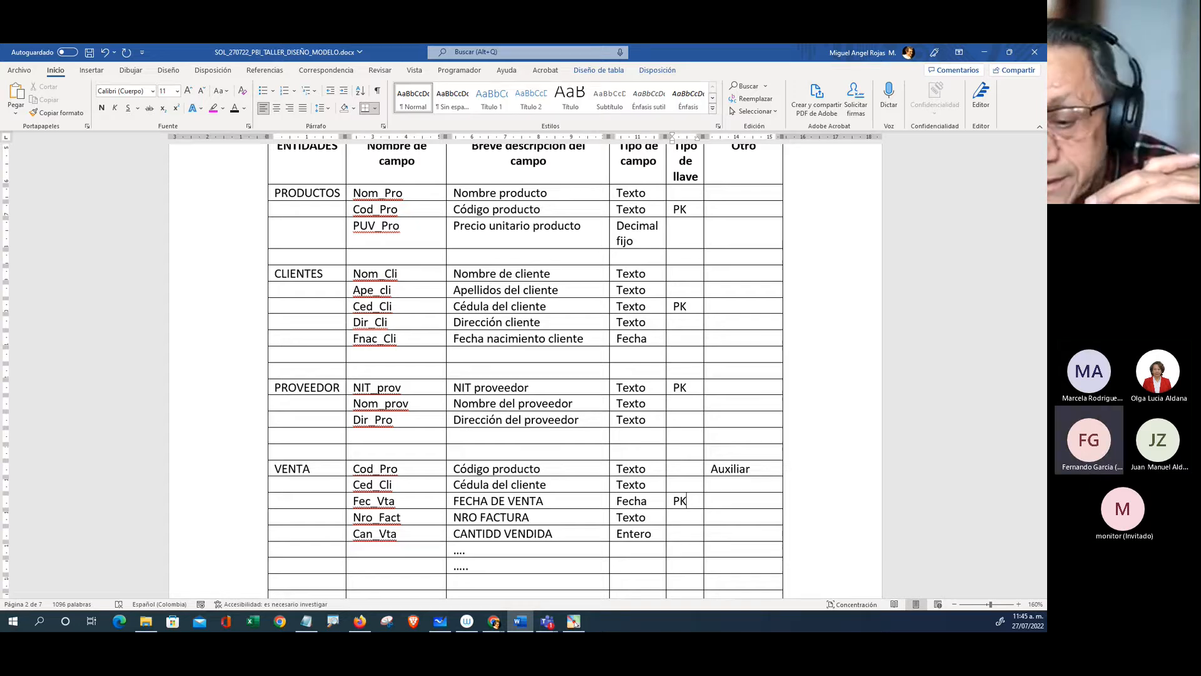
{"action": "key", "text": "BackSpace"}
{"action": "key", "text": "BackSpace"}
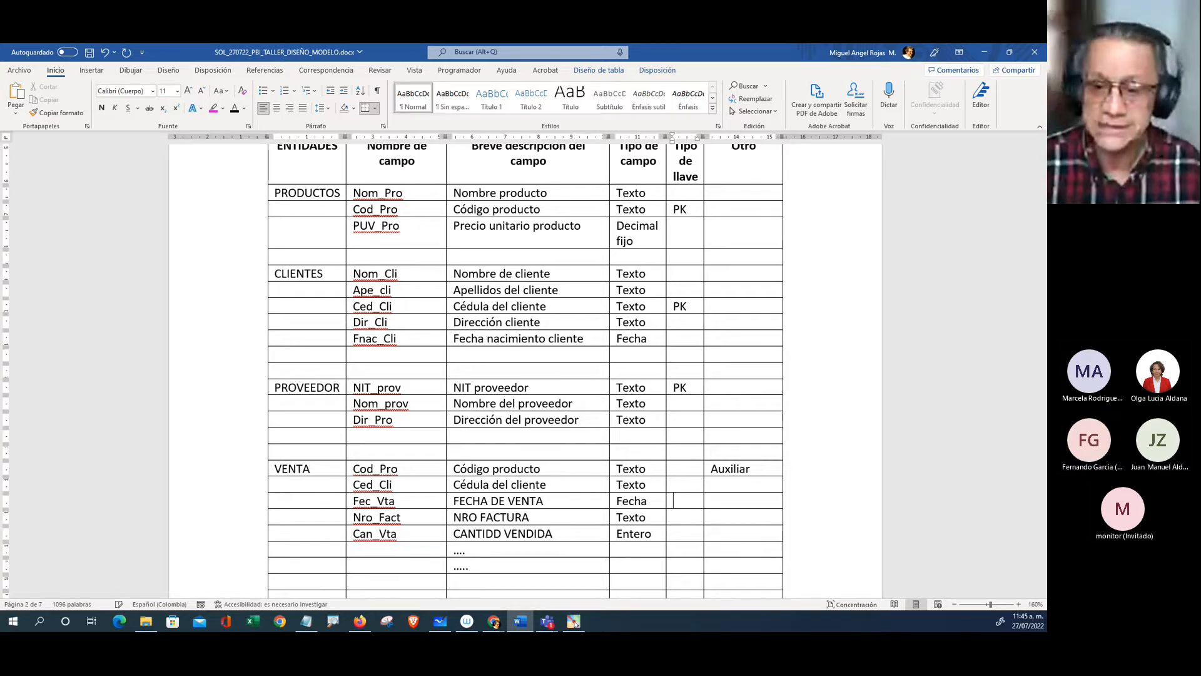
Step: Mark Nro_Fact as the VENTA primary key by entering PK as its key type
{"action": "left_click", "coordinate": [686, 516]}
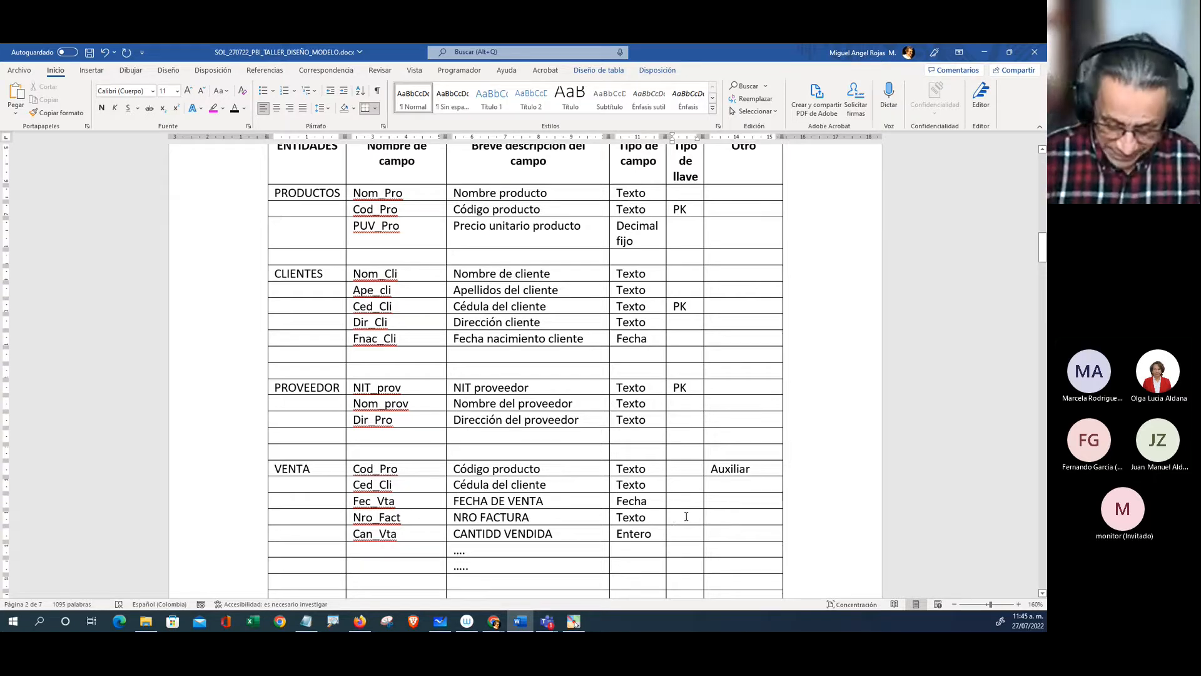
{"action": "type", "text": "PK"}
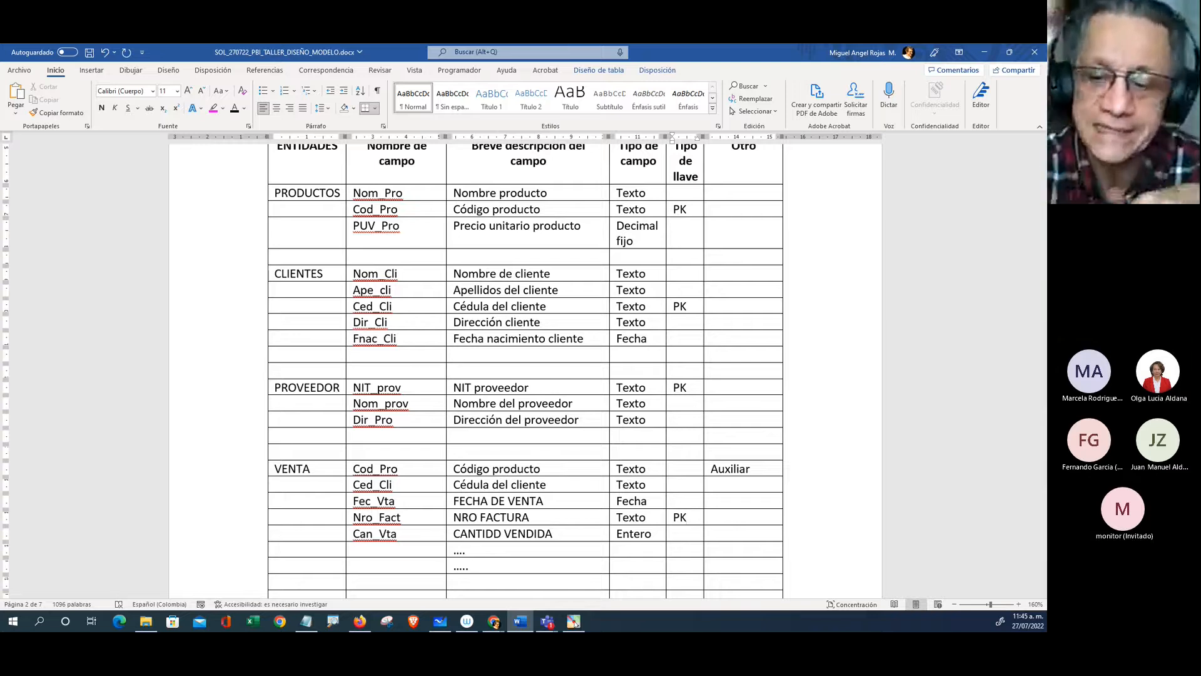
Step: Switch to Microsoft Whiteboard and draw a red box below the green many-to-many line between CLIENTE and PRODUCTOS
{"action": "left_click", "coordinate": [441, 621]}
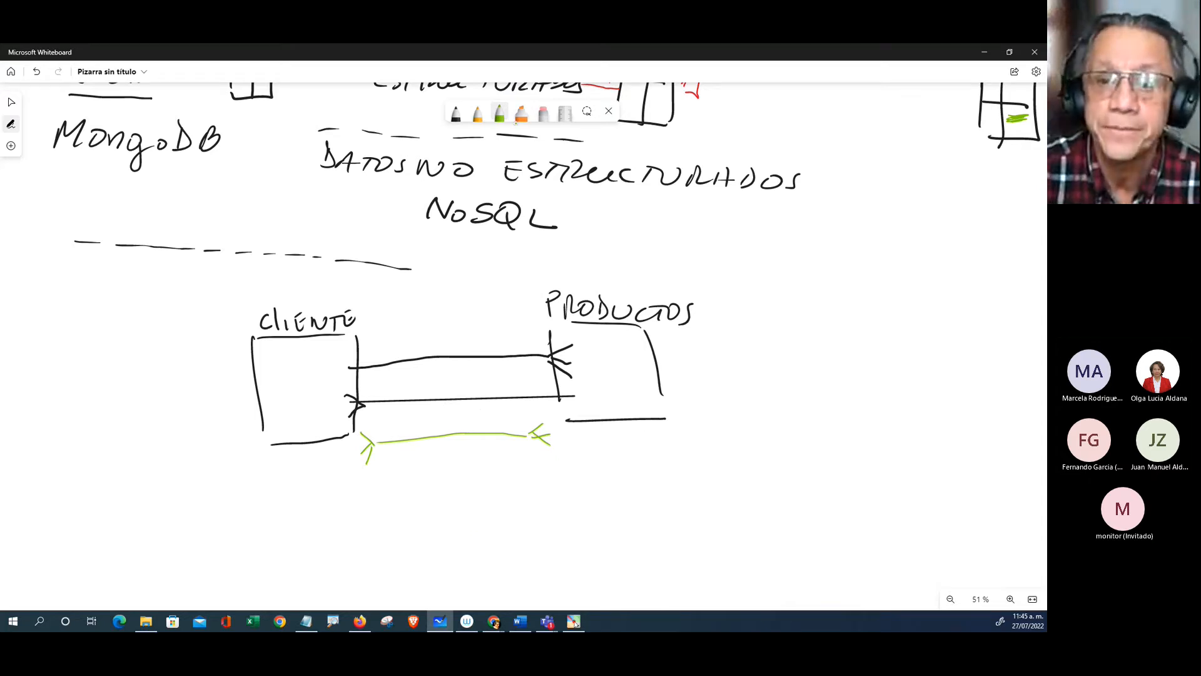
{"action": "left_click", "coordinate": [500, 118]}
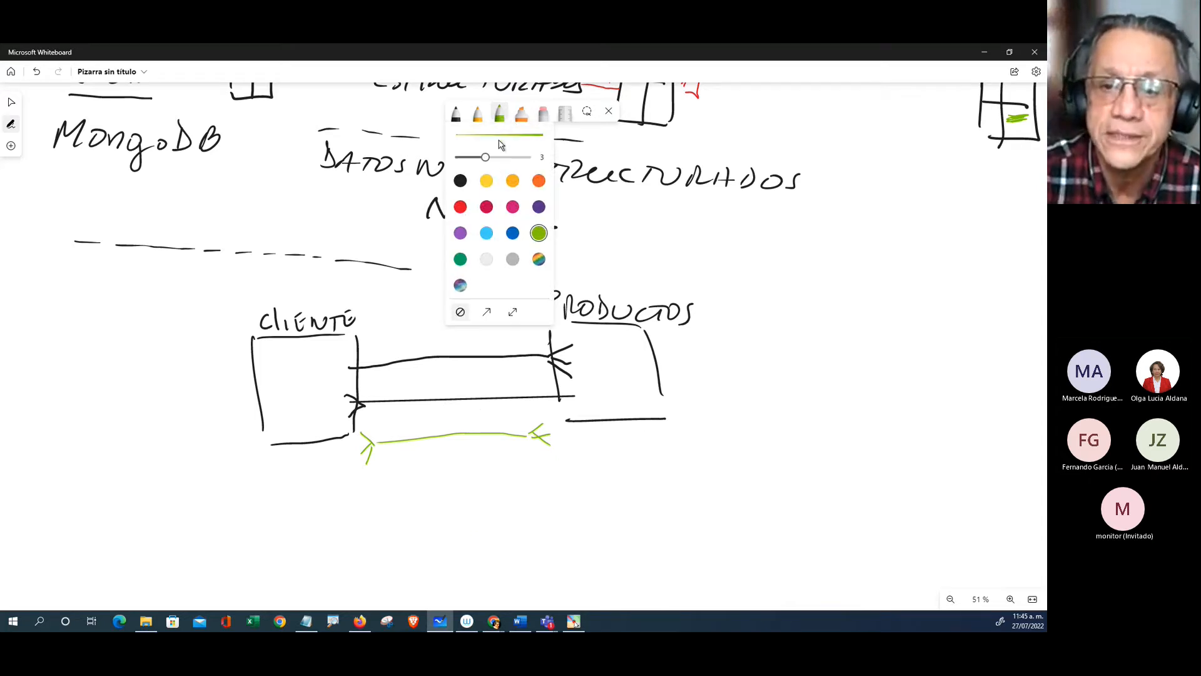
{"action": "left_click", "coordinate": [460, 207]}
{"action": "mouse_move", "coordinate": [421, 471]}
{"action": "left_mouse_down"}
{"action": "mouse_move", "coordinate": [430, 560]}
{"action": "mouse_move", "coordinate": [476, 465]}
{"action": "mouse_move", "coordinate": [517, 465]}
{"action": "mouse_move", "coordinate": [526, 562]}
{"action": "left_mouse_up"}
{"action": "left_click_drag", "start_coordinate": [441, 571], "coordinate": [517, 565]}
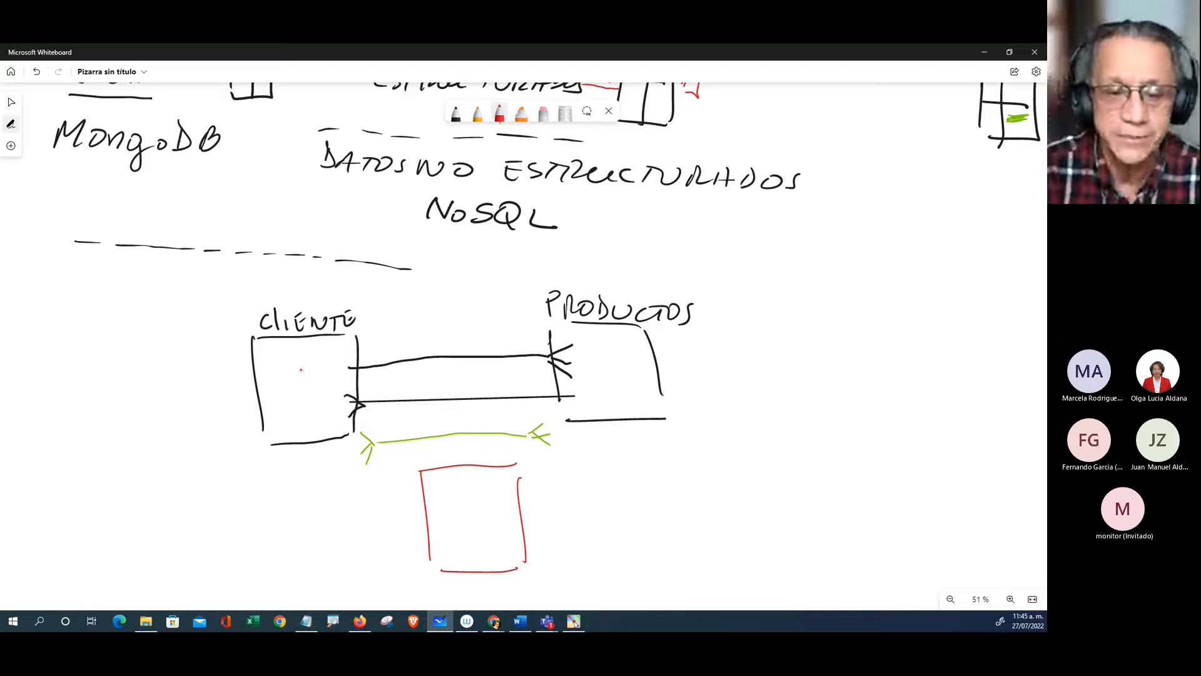
Step: Handwrite the key fields in red: COD_C inside the CLIENTE box and COD_P inside the PRODUCTOS box
{"action": "mouse_move", "coordinate": [268, 367]}
{"action": "left_mouse_down"}
{"action": "mouse_move", "coordinate": [263, 379]}
{"action": "mouse_move", "coordinate": [289, 380]}
{"action": "left_mouse_up"}
{"action": "left_click_drag", "start_coordinate": [288, 364], "coordinate": [293, 369]}
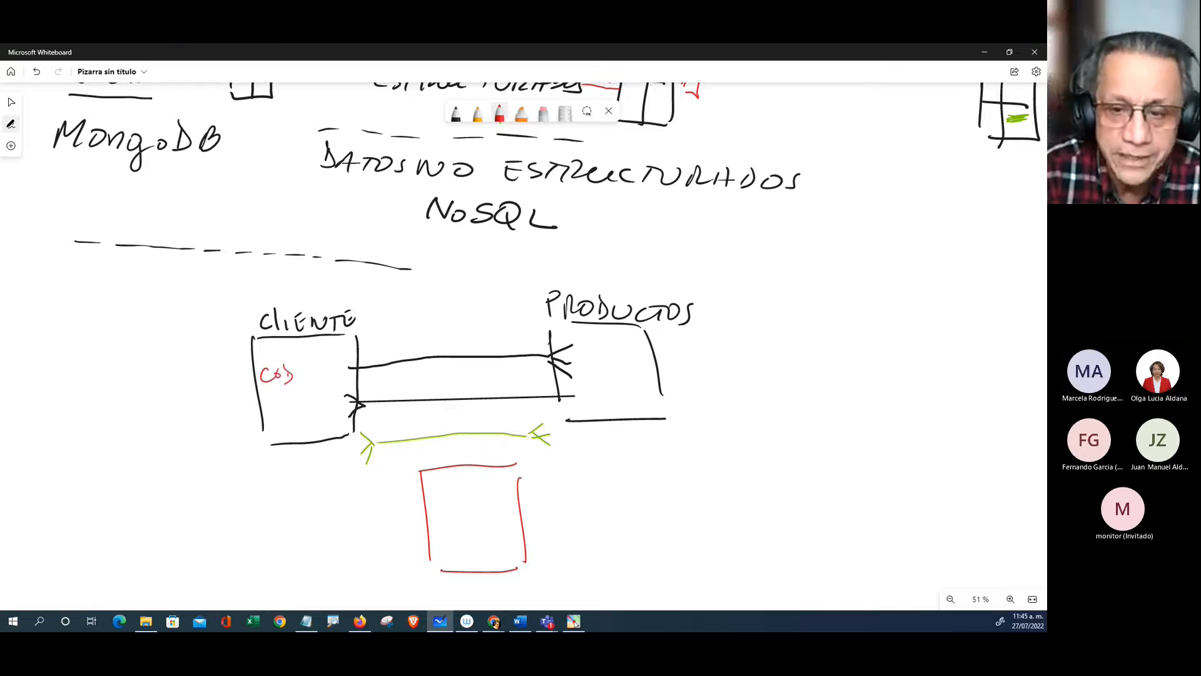
{"action": "mouse_move", "coordinate": [591, 349]}
{"action": "left_mouse_down"}
{"action": "mouse_move", "coordinate": [588, 365]}
{"action": "mouse_move", "coordinate": [602, 354]}
{"action": "left_mouse_up"}
{"action": "mouse_move", "coordinate": [605, 352]}
{"action": "left_mouse_down"}
{"action": "mouse_move", "coordinate": [606, 364]}
{"action": "mouse_move", "coordinate": [623, 360]}
{"action": "left_mouse_up"}
{"action": "left_click", "coordinate": [619, 361]}
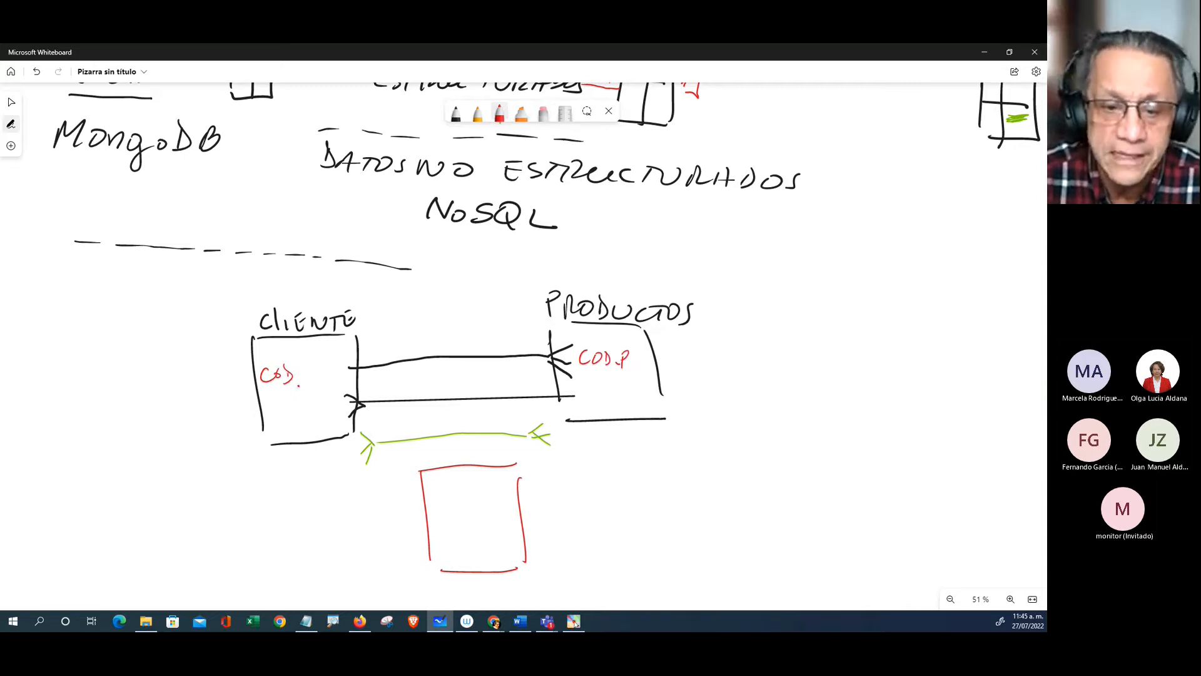
{"action": "left_click_drag", "start_coordinate": [298, 385], "coordinate": [305, 384]}
{"action": "left_click_drag", "start_coordinate": [318, 372], "coordinate": [318, 382]}
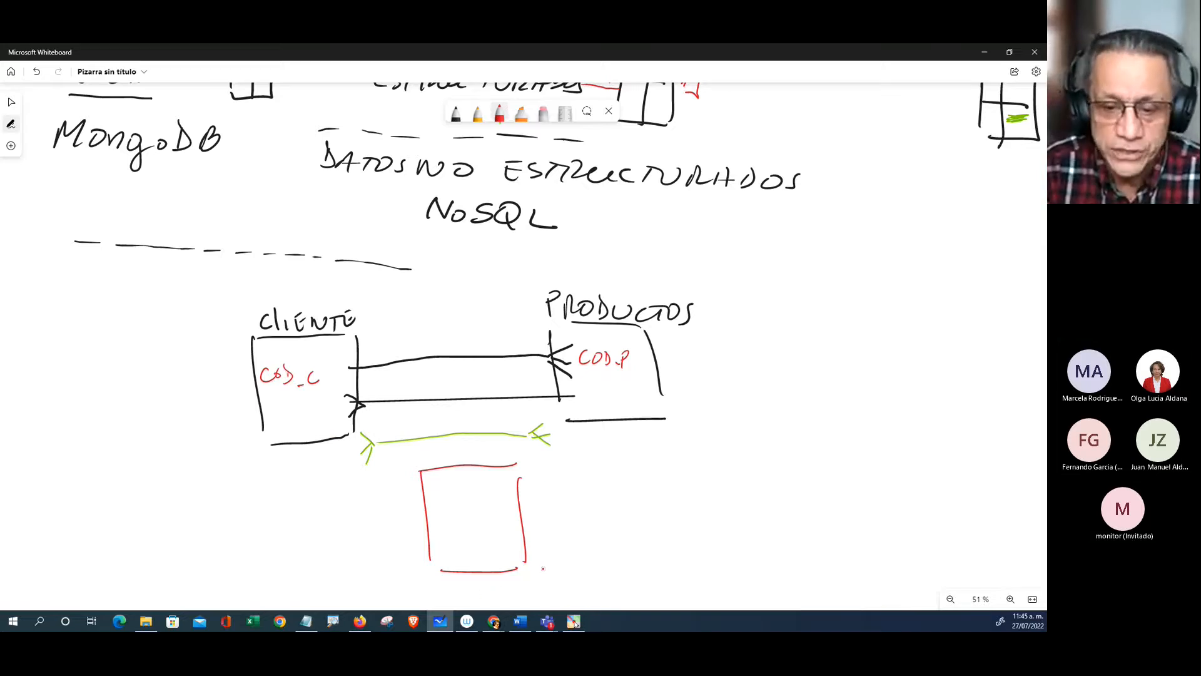
Step: Label the red box AUXILIAR and handwrite CODP and CODC inside it
{"action": "mouse_move", "coordinate": [539, 579]}
{"action": "left_mouse_down"}
{"action": "mouse_move", "coordinate": [569, 566]}
{"action": "mouse_move", "coordinate": [653, 570]}
{"action": "left_mouse_up"}
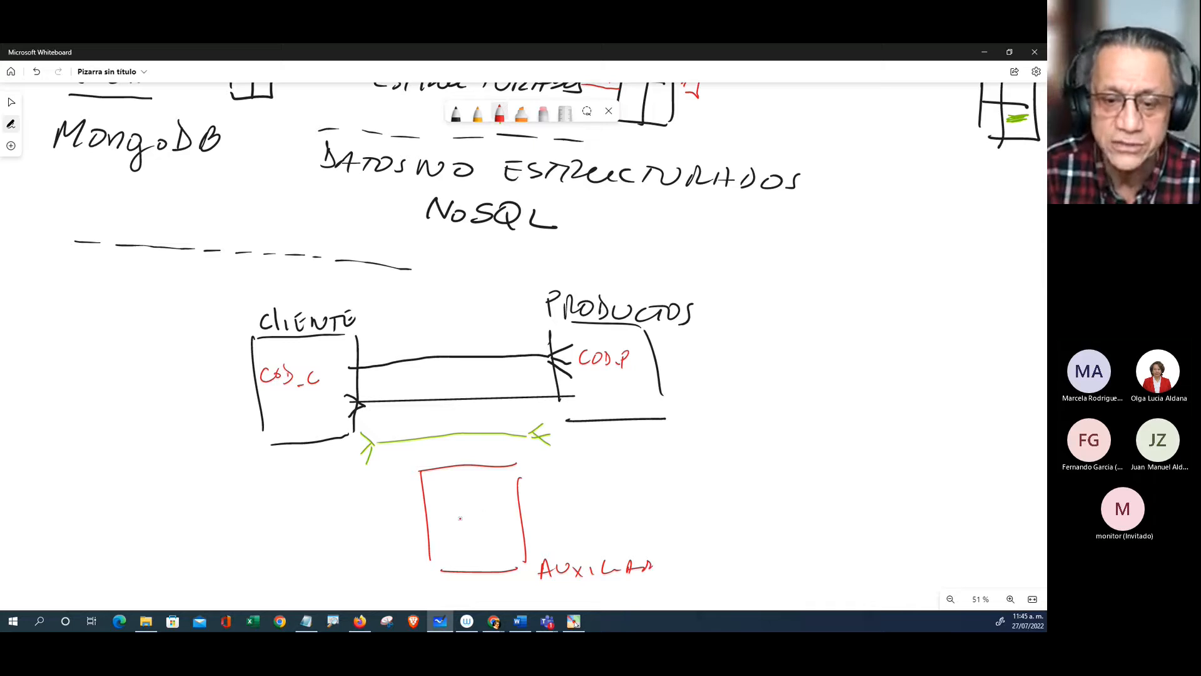
{"action": "mouse_move", "coordinate": [446, 518]}
{"action": "left_mouse_down"}
{"action": "mouse_move", "coordinate": [468, 530]}
{"action": "mouse_move", "coordinate": [470, 519]}
{"action": "mouse_move", "coordinate": [448, 548]}
{"action": "mouse_move", "coordinate": [472, 554]}
{"action": "left_mouse_up"}
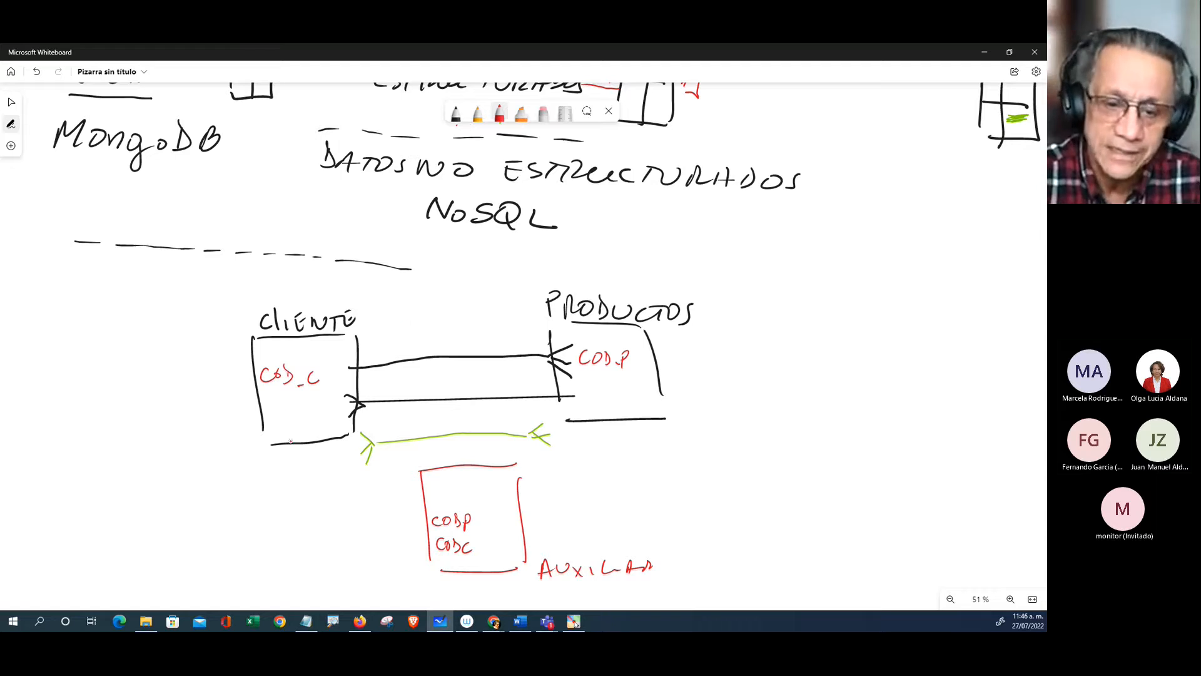
Step: Draw a red elbow arrow from beneath the CLIENTE box to the AUXILIAR box
{"action": "mouse_move", "coordinate": [295, 454]}
{"action": "left_mouse_down"}
{"action": "mouse_move", "coordinate": [305, 567]}
{"action": "mouse_move", "coordinate": [405, 576]}
{"action": "left_mouse_up"}
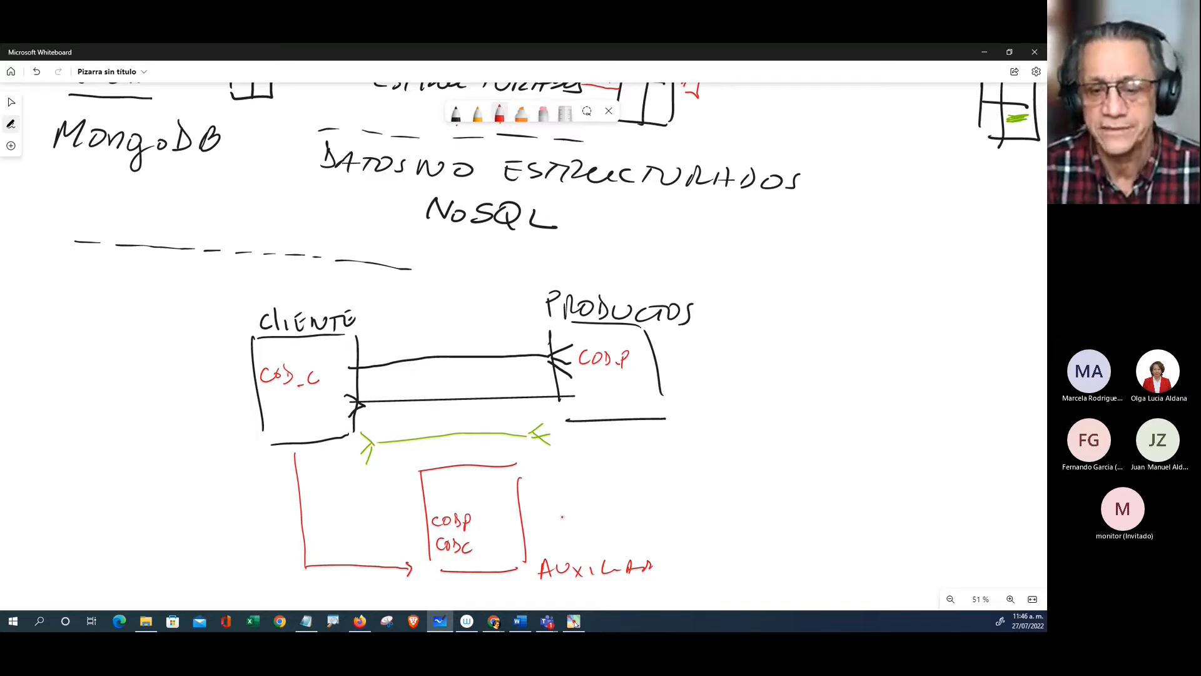
Step: Draw a red elbow arrow from the AUXILIAR box up to the underside of the PRODUCTOS box
{"action": "left_click_drag", "start_coordinate": [526, 521], "coordinate": [586, 518]}
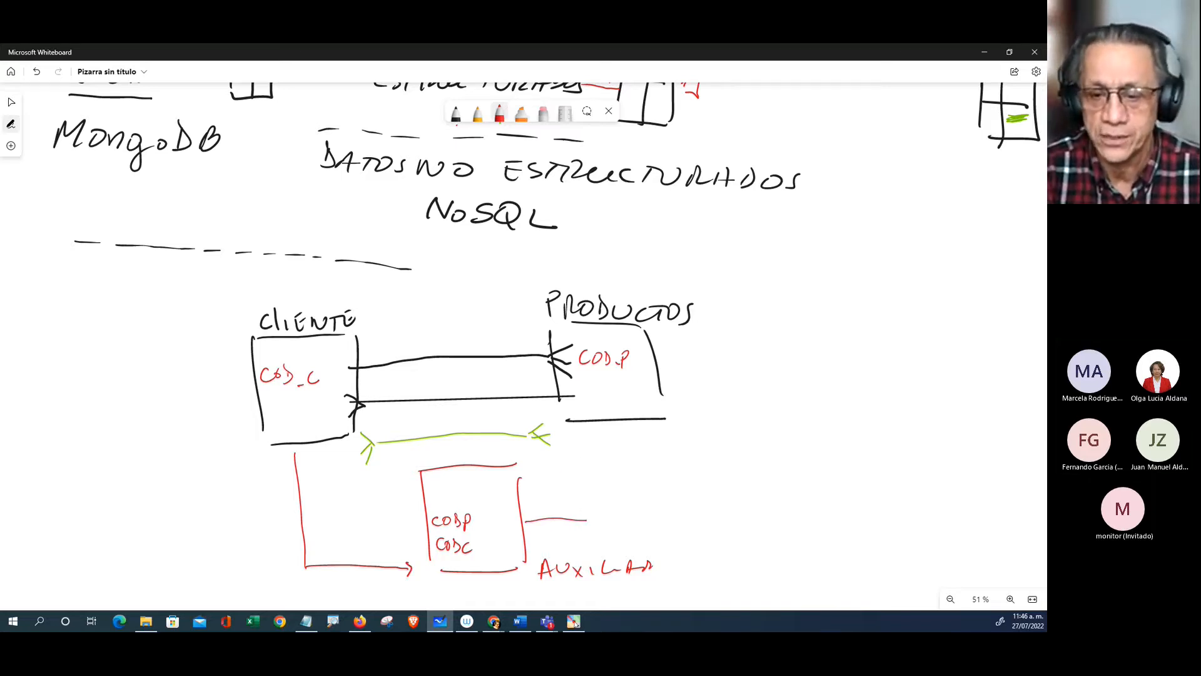
{"action": "left_click_drag", "start_coordinate": [589, 438], "coordinate": [595, 513]}
{"action": "left_click_drag", "start_coordinate": [585, 445], "coordinate": [592, 444]}
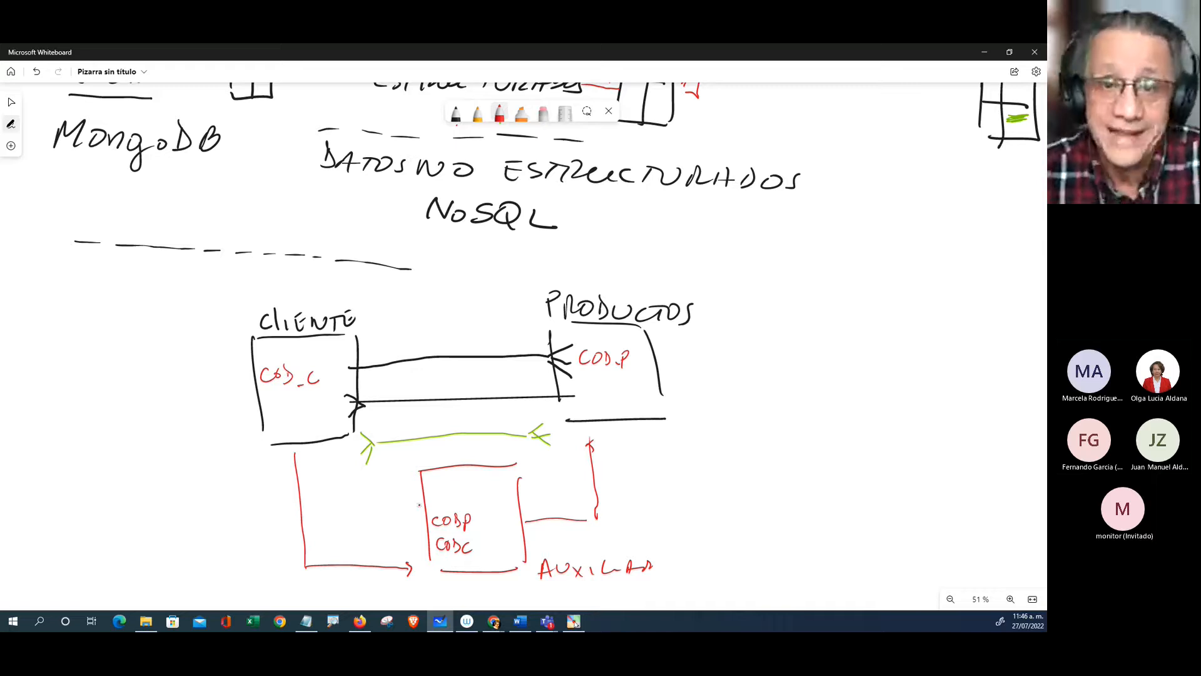
Step: Handwrite NROF in red above CODP in the AUXILIAR box, label it PK in black and add dashes beside CODP and CODC
{"action": "left_click_drag", "start_coordinate": [432, 498], "coordinate": [453, 485]}
{"action": "mouse_move", "coordinate": [466, 485]}
{"action": "left_mouse_down"}
{"action": "mouse_move", "coordinate": [464, 499]}
{"action": "mouse_move", "coordinate": [474, 492]}
{"action": "left_mouse_up"}
{"action": "left_click", "coordinate": [456, 113]}
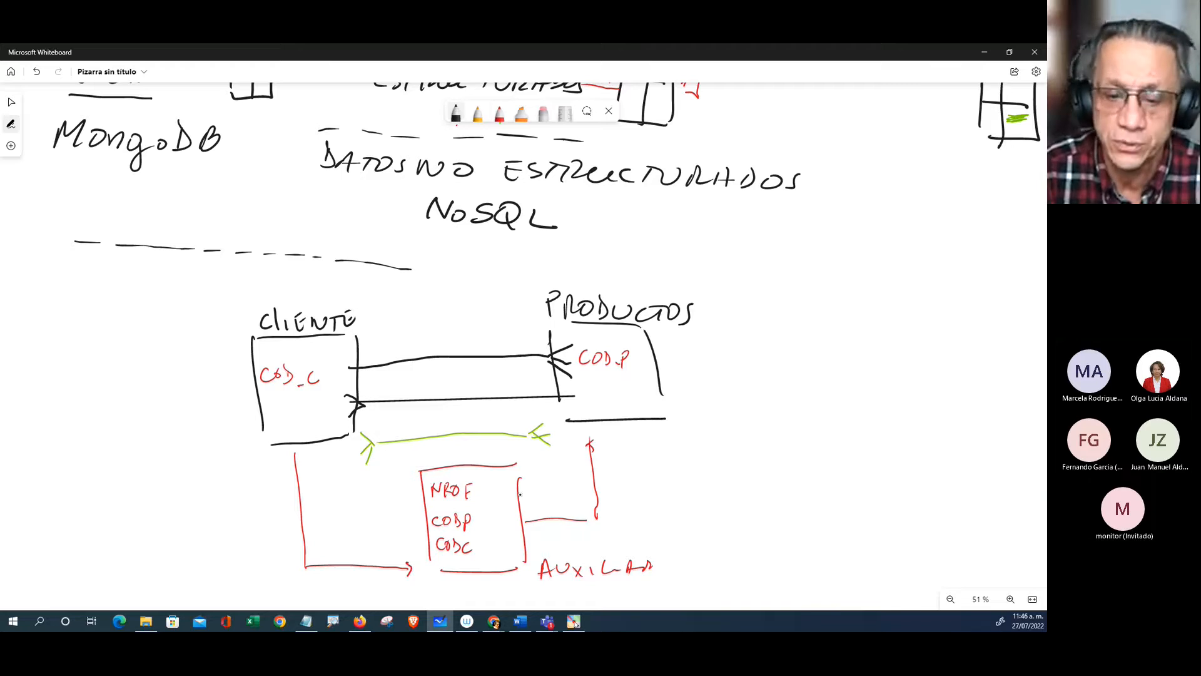
{"action": "mouse_move", "coordinate": [402, 493]}
{"action": "left_mouse_down"}
{"action": "mouse_move", "coordinate": [421, 488]}
{"action": "mouse_move", "coordinate": [384, 503]}
{"action": "left_mouse_up"}
{"action": "left_click_drag", "start_coordinate": [390, 493], "coordinate": [428, 527]}
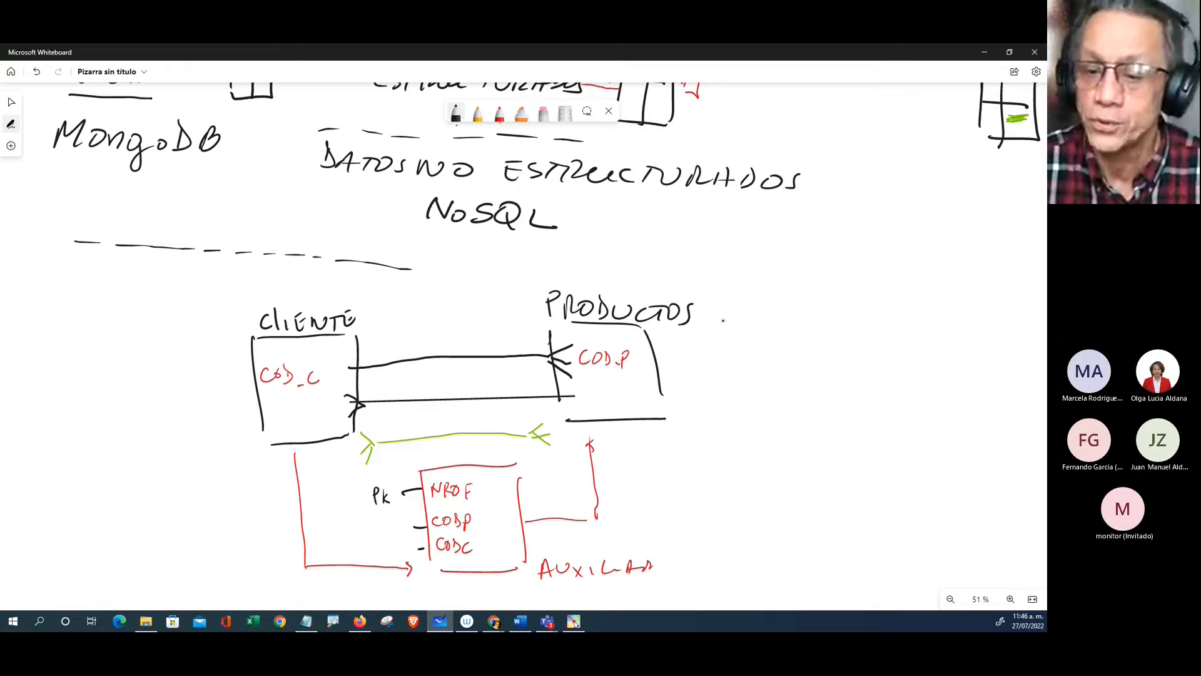
Step: Tick COD_P and COD_C in black, and mark both red arrows with 1 at CLIENTE and PRODUCTOS and * at the AUXILIAR box
{"action": "left_click_drag", "start_coordinate": [637, 357], "coordinate": [661, 343]}
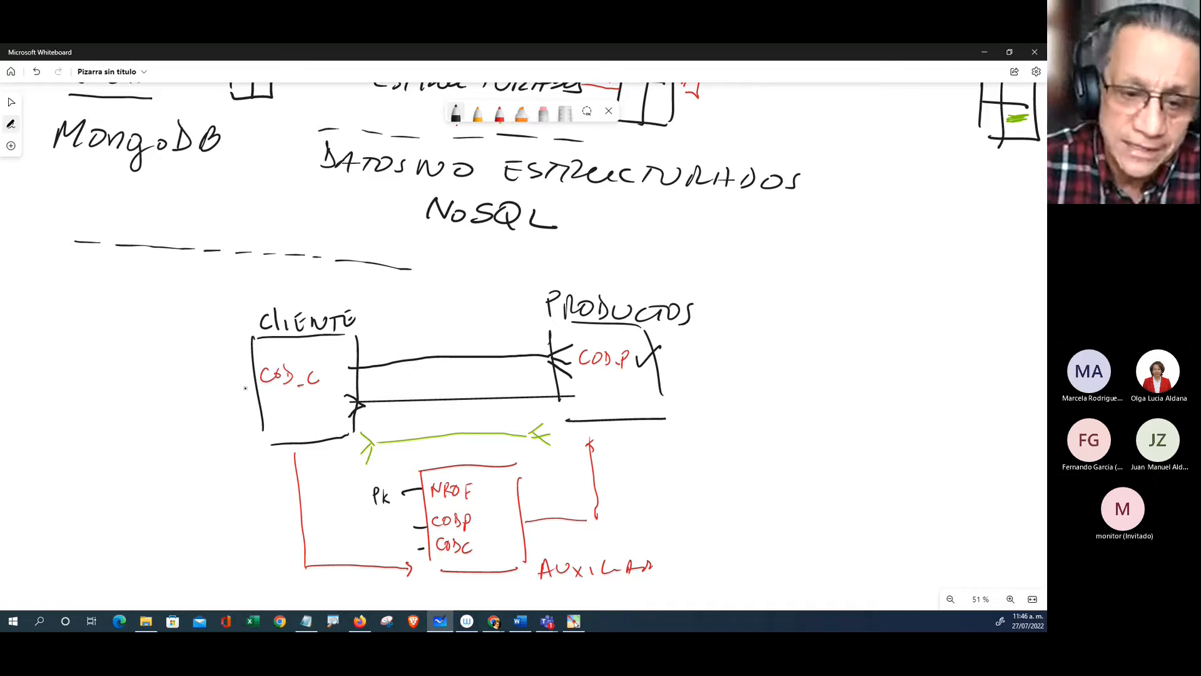
{"action": "left_click_drag", "start_coordinate": [236, 381], "coordinate": [251, 364]}
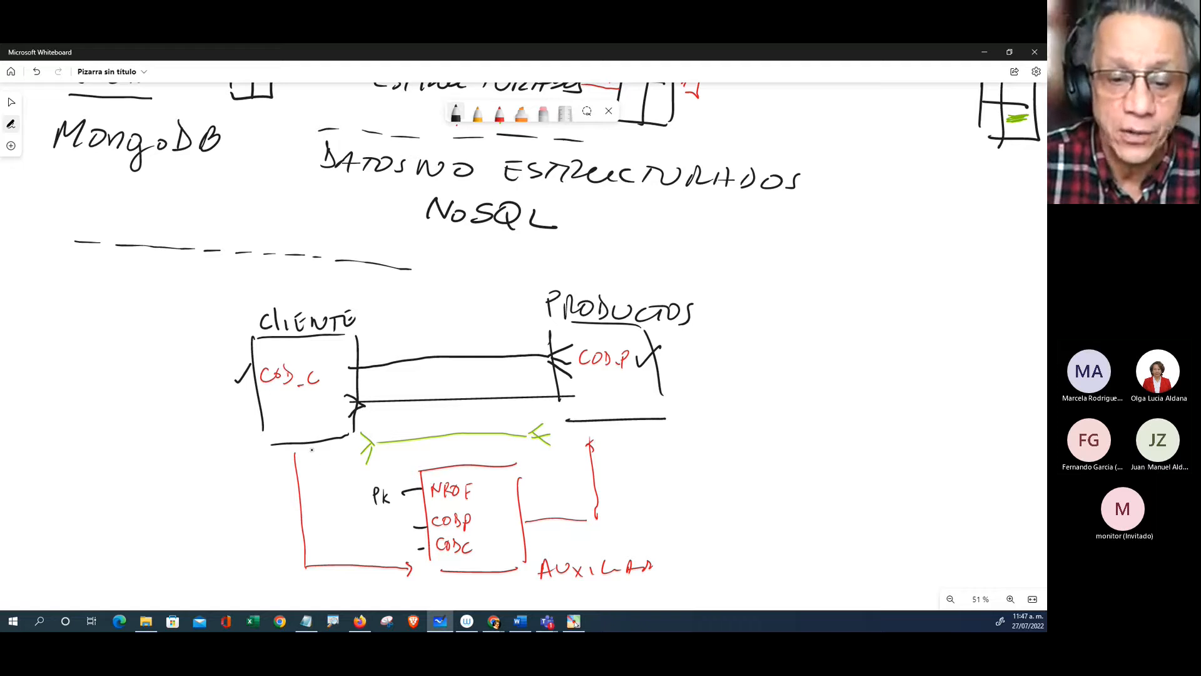
{"action": "left_click_drag", "start_coordinate": [306, 457], "coordinate": [313, 464]}
{"action": "left_click_drag", "start_coordinate": [387, 557], "coordinate": [396, 556]}
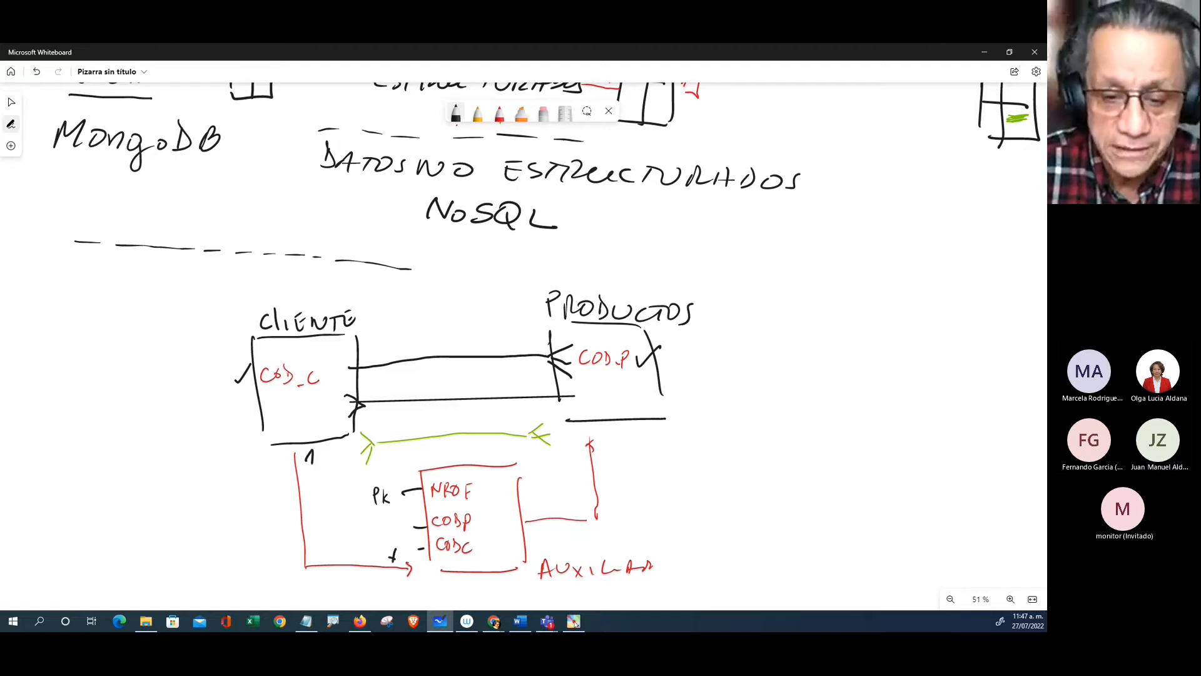
{"action": "left_click_drag", "start_coordinate": [528, 524], "coordinate": [531, 536]}
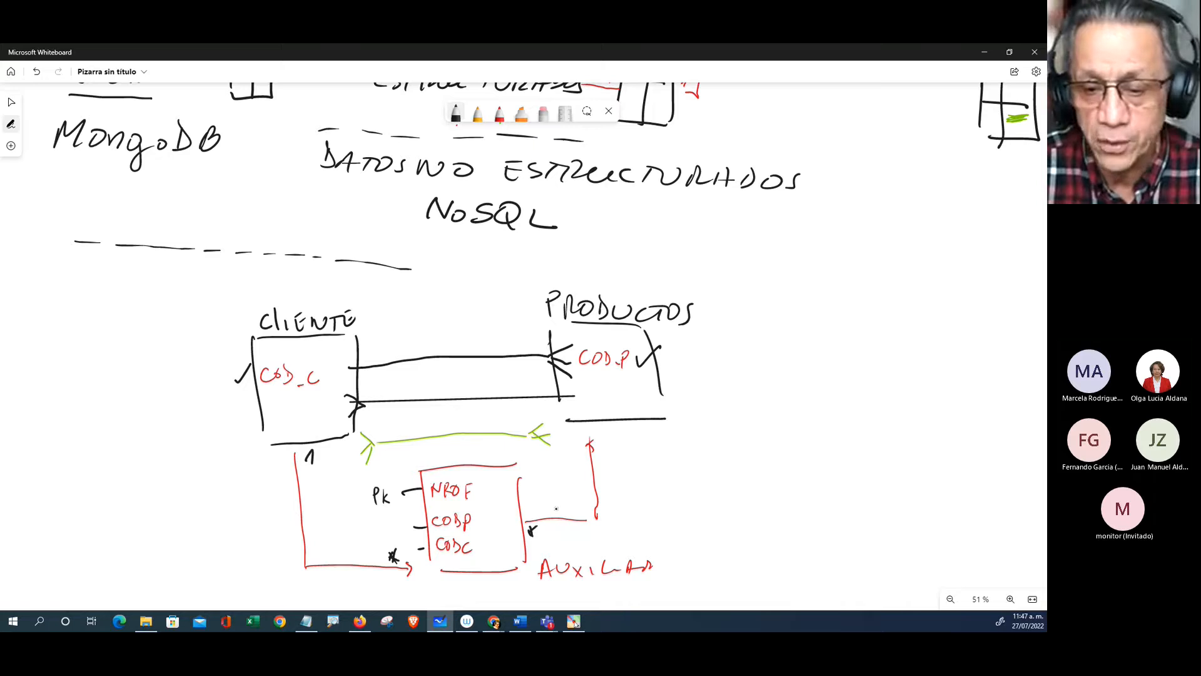
{"action": "left_click_drag", "start_coordinate": [602, 445], "coordinate": [607, 450]}
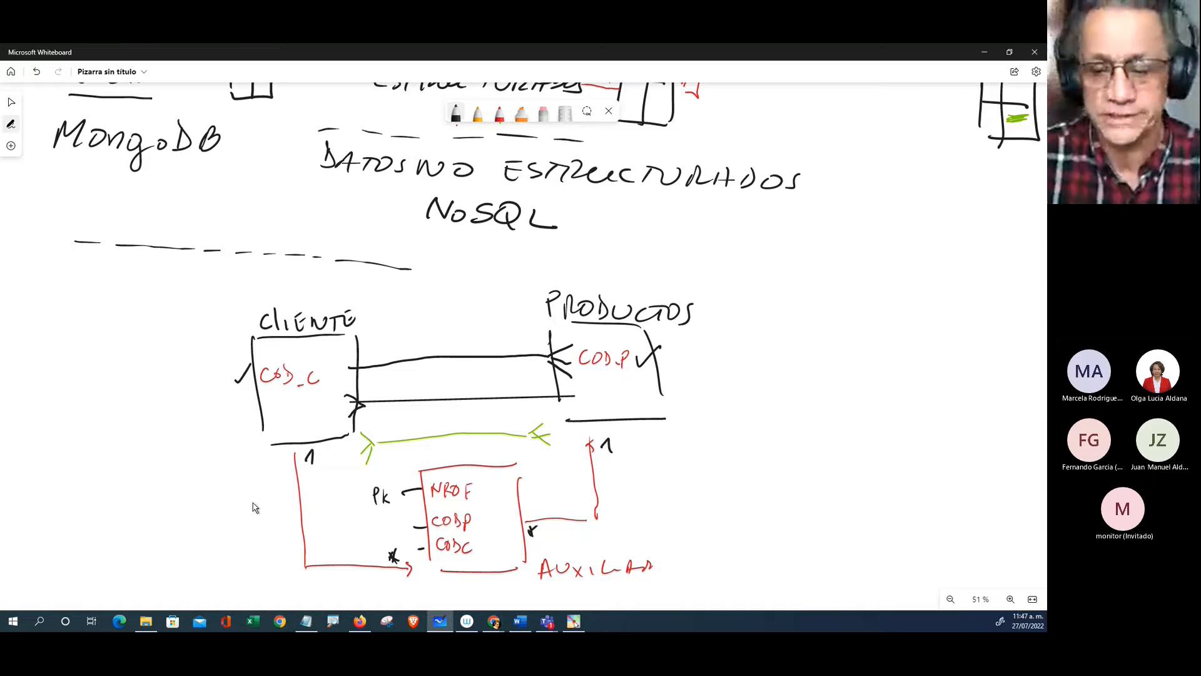
Step: Switch to the Word document and set the key type of VENTA's Ced_Cli and Cod_Pro fields to FK
{"action": "left_click", "coordinate": [519, 623]}
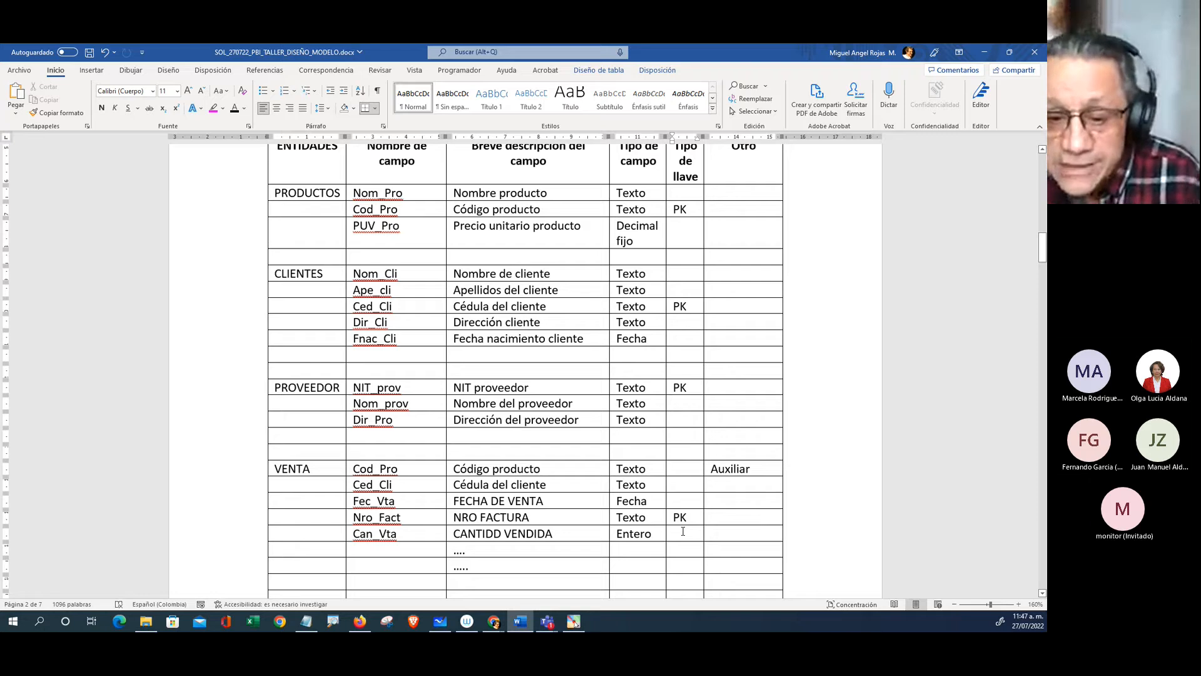
{"action": "left_click", "coordinate": [690, 487]}
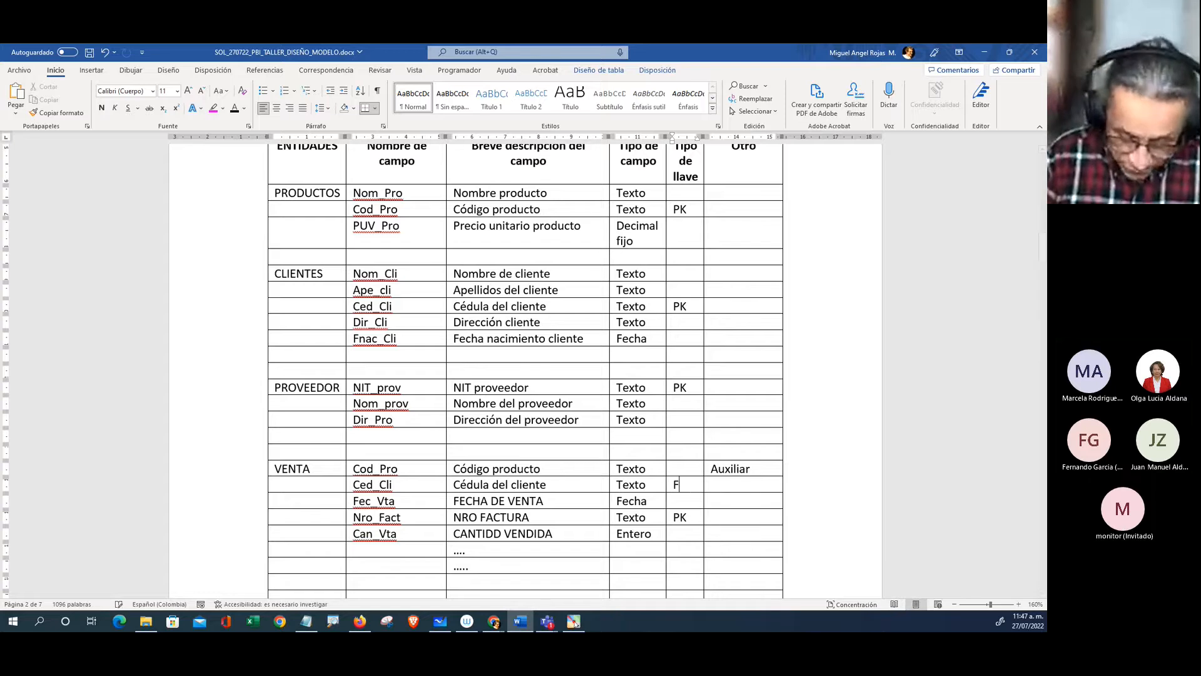
{"action": "type", "text": "FK"}
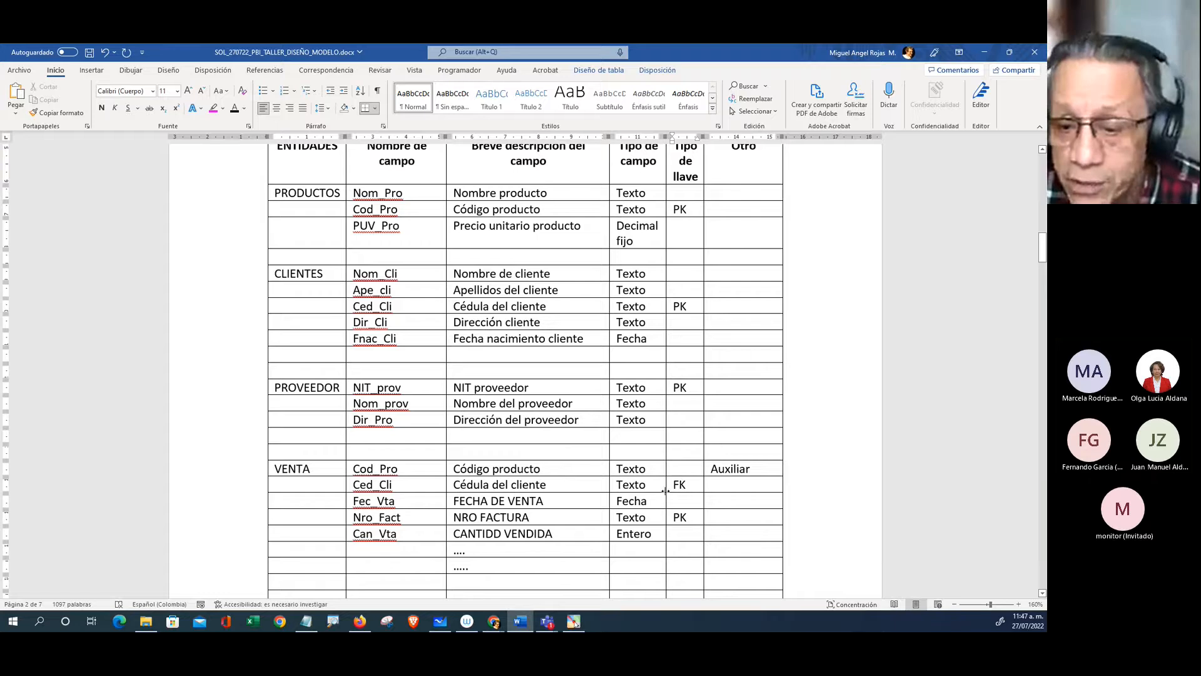
{"action": "left_click", "coordinate": [695, 472]}
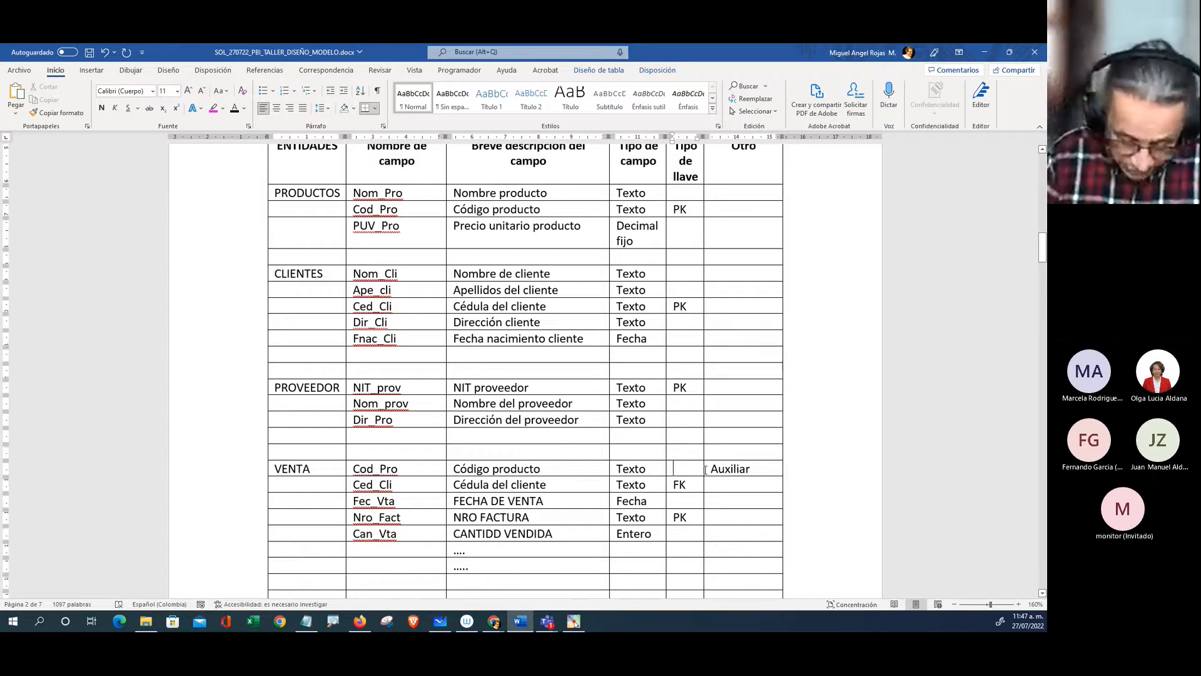
{"action": "type", "text": "FK"}
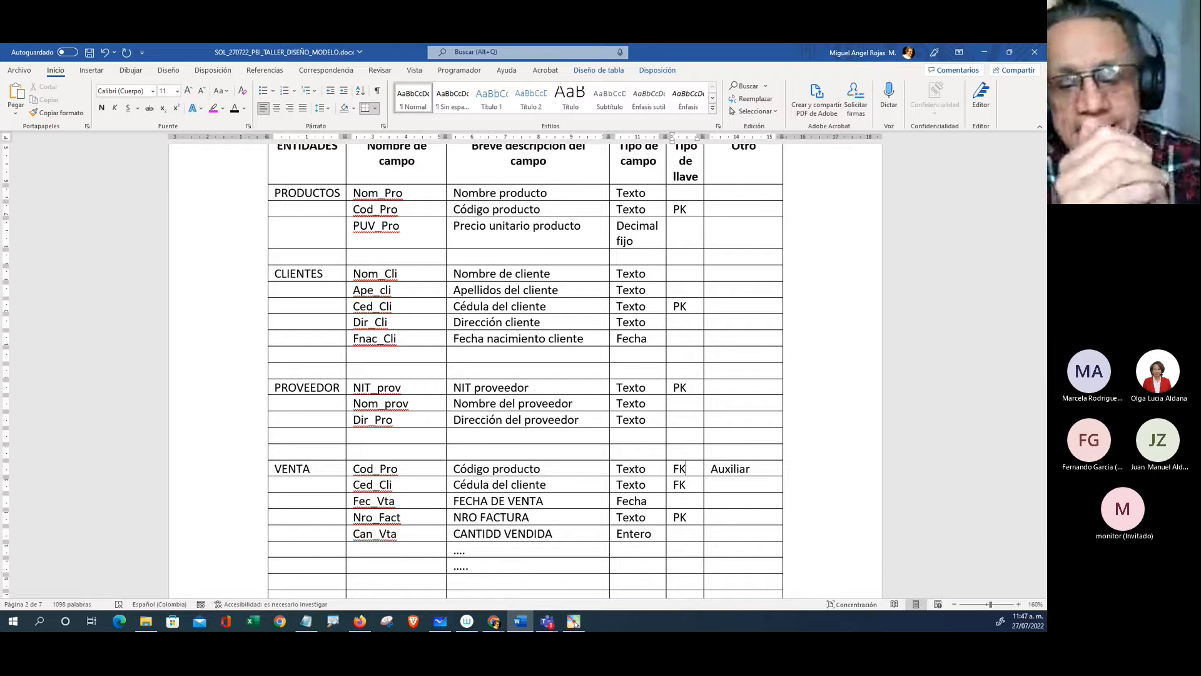
Step: Select the EJERCICIO 1 statement that a product can be supplied by only one supplier, and review it against the entity table
{"action": "scroll", "coordinate": [707, 432], "scroll_direction": "up", "scroll_amount": 5}
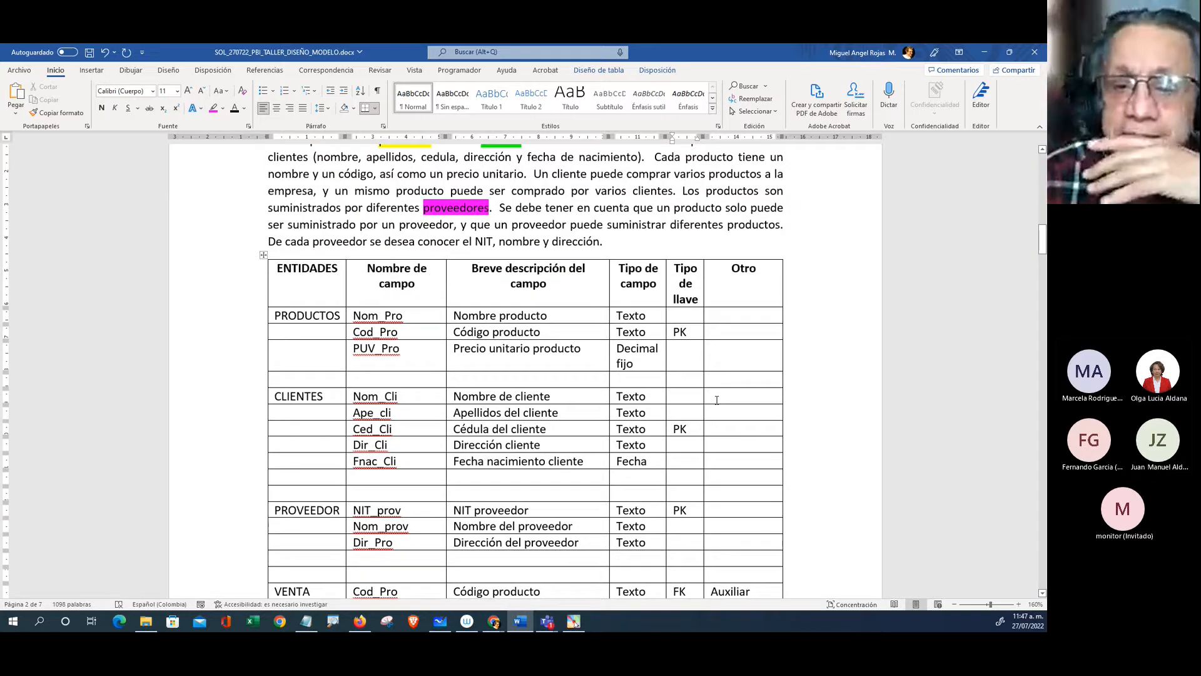
{"action": "left_click", "coordinate": [685, 317]}
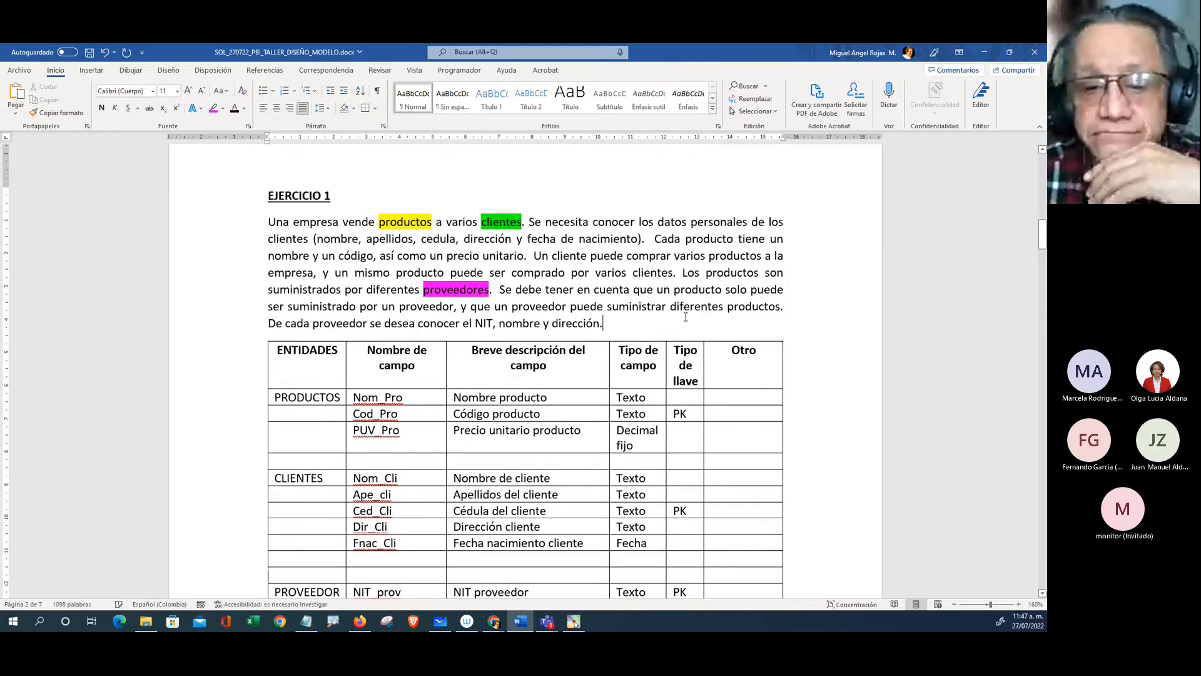
{"action": "left_click_drag", "start_coordinate": [500, 292], "coordinate": [440, 314]}
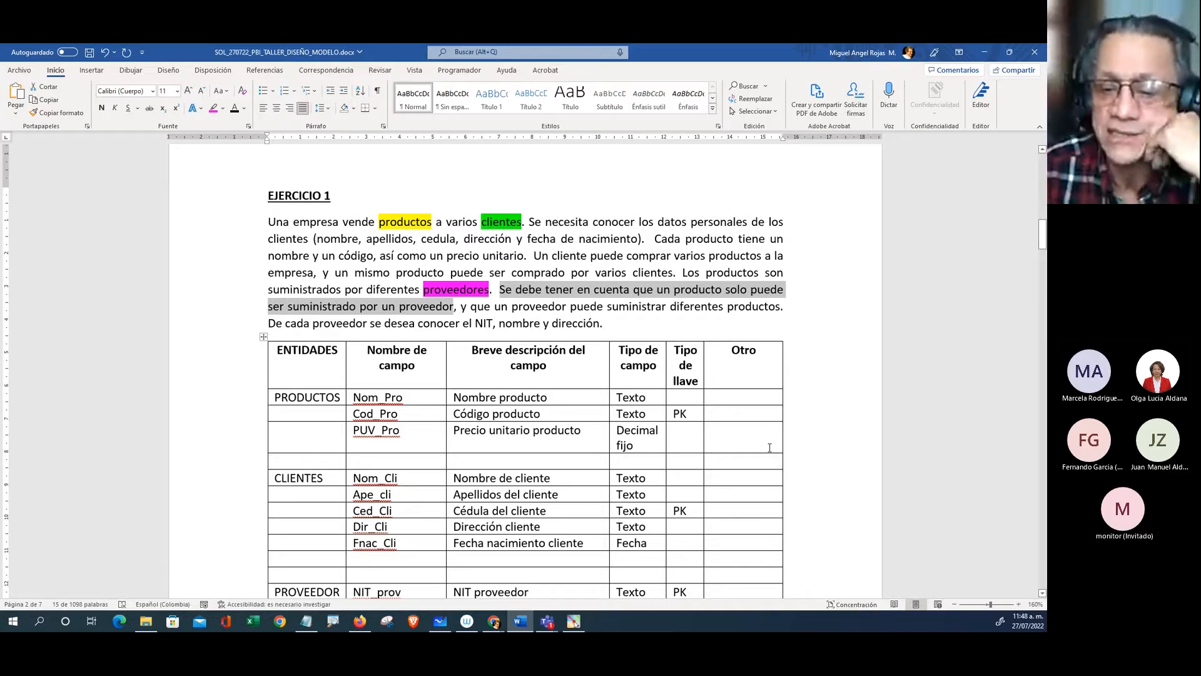
{"action": "scroll", "coordinate": [788, 443], "scroll_direction": "down", "scroll_amount": 4}
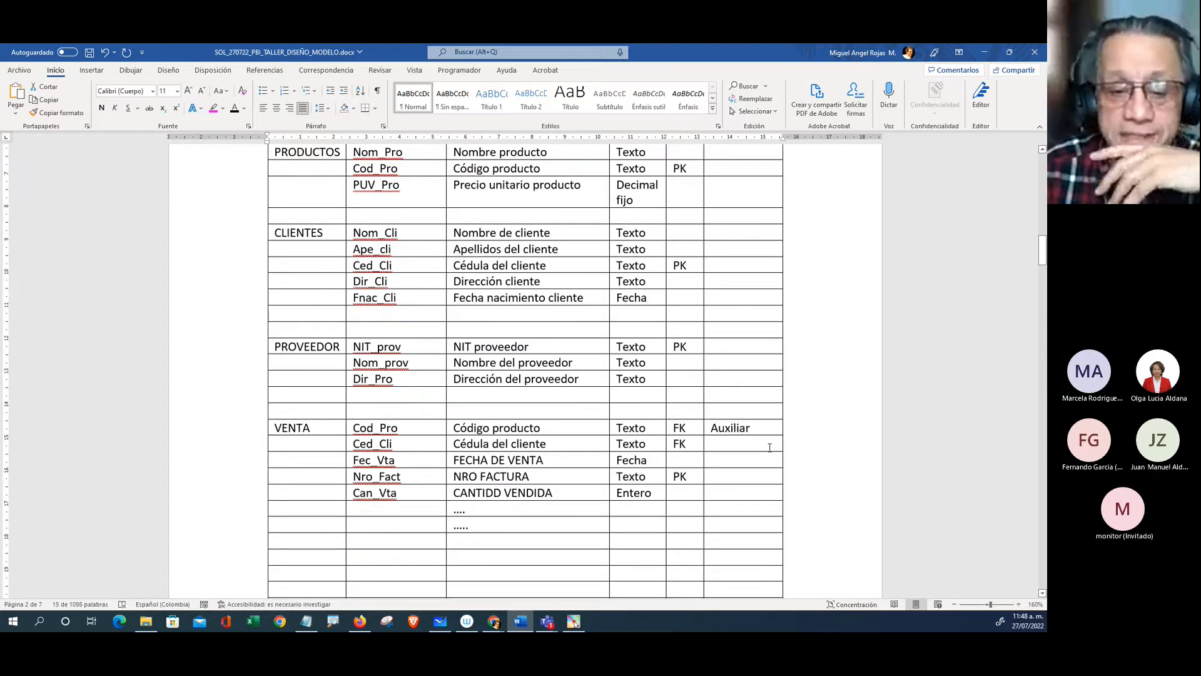
Step: Switch to Microsoft Whiteboard and draw a black box labelled PRODUC below the AUXILIAR diagram
{"action": "left_click", "coordinate": [440, 621]}
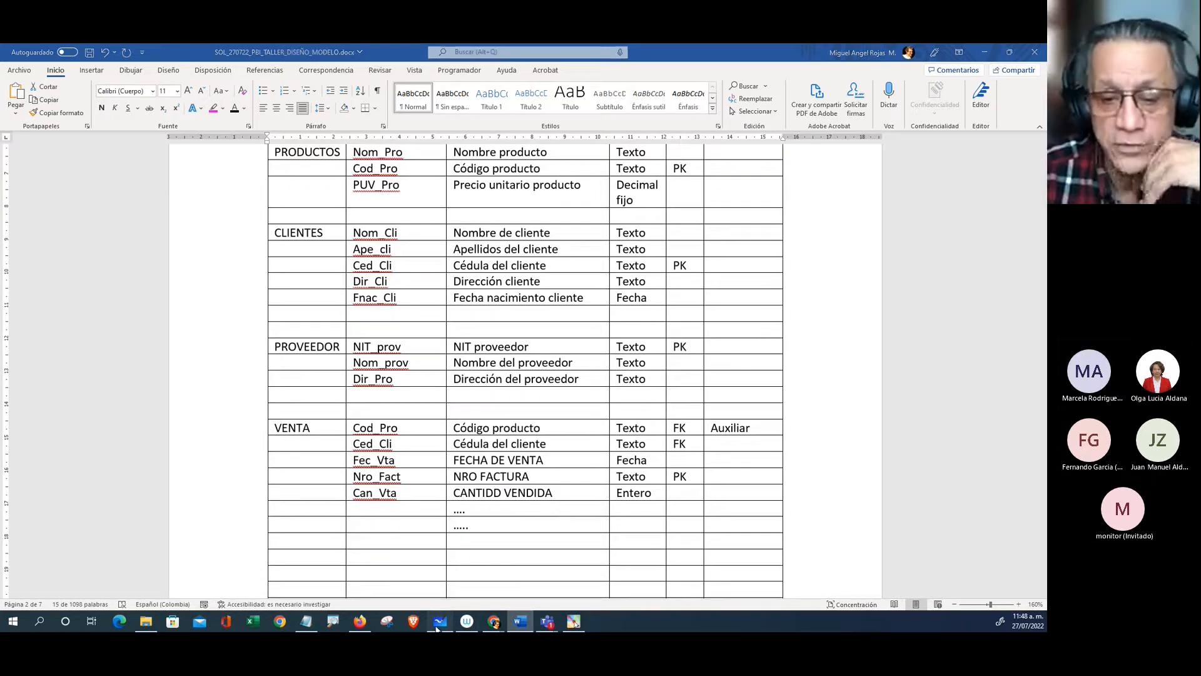
{"action": "scroll", "coordinate": [651, 548], "scroll_direction": "down", "scroll_amount": 5}
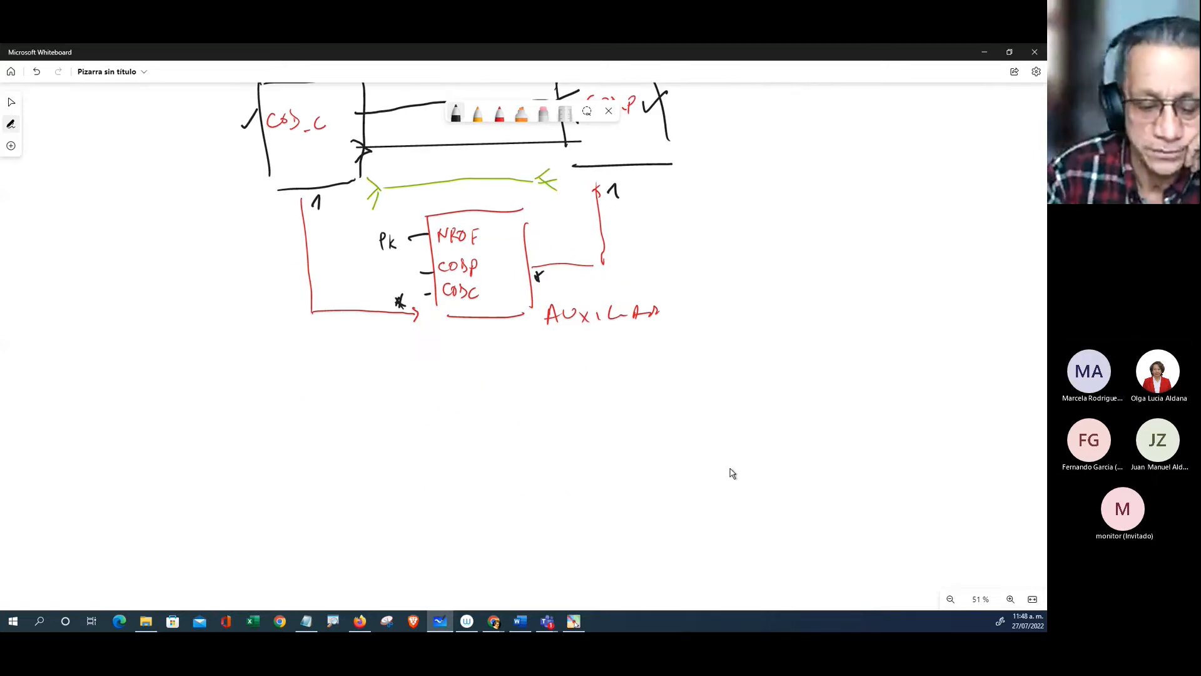
{"action": "mouse_move", "coordinate": [341, 377]}
{"action": "left_mouse_down"}
{"action": "mouse_move", "coordinate": [344, 462]}
{"action": "mouse_move", "coordinate": [413, 388]}
{"action": "mouse_move", "coordinate": [423, 477]}
{"action": "left_mouse_up"}
{"action": "left_click_drag", "start_coordinate": [350, 483], "coordinate": [415, 481]}
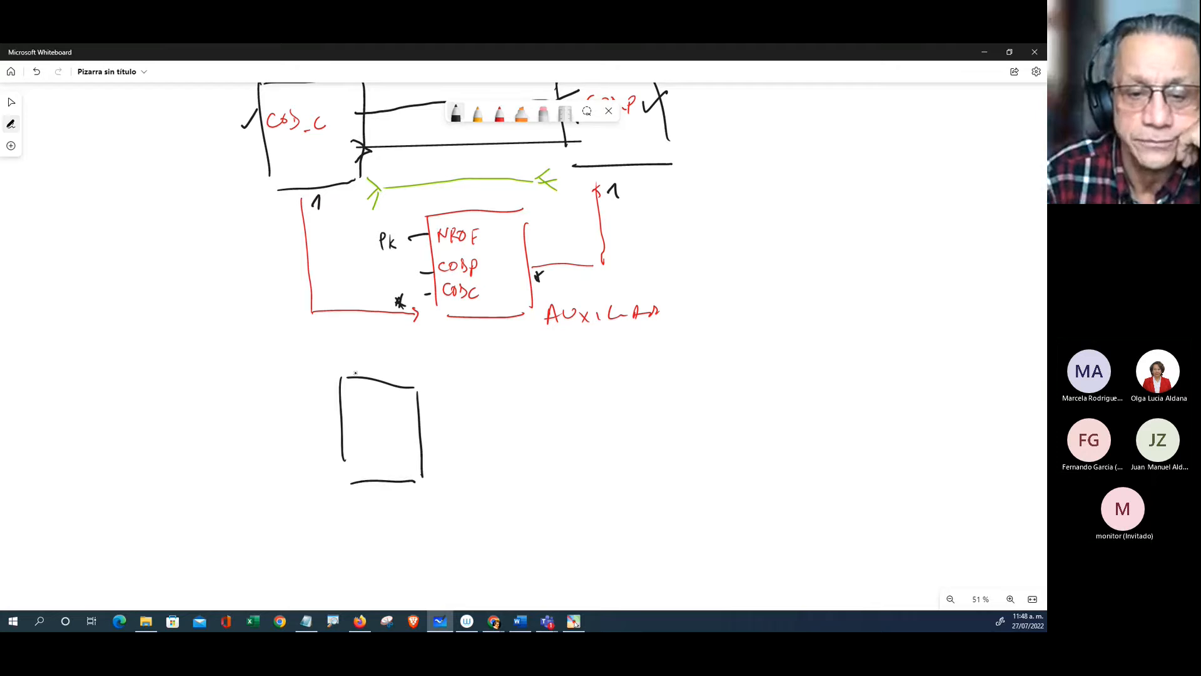
{"action": "left_click_drag", "start_coordinate": [342, 349], "coordinate": [356, 369]}
{"action": "left_click_drag", "start_coordinate": [356, 348], "coordinate": [373, 357]}
{"action": "left_click_drag", "start_coordinate": [384, 357], "coordinate": [386, 370]}
{"action": "left_click_drag", "start_coordinate": [397, 361], "coordinate": [415, 373]}
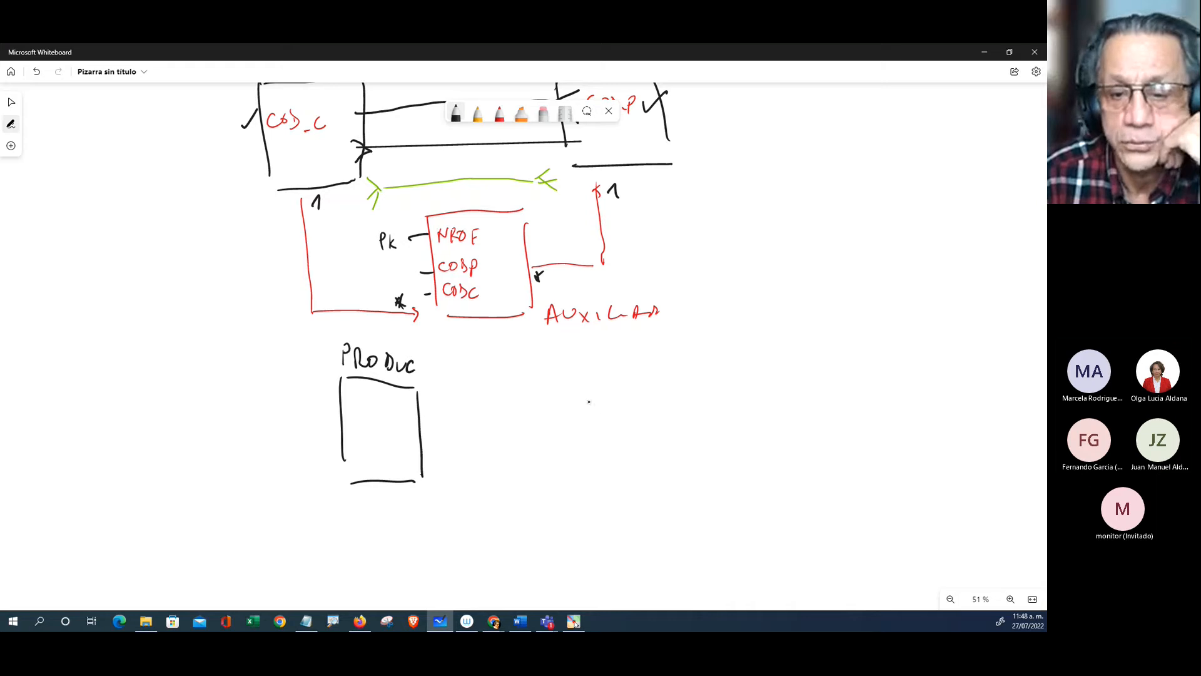
Step: Draw a second black box to the right of PRODUC and label it PROVEEDOR
{"action": "mouse_move", "coordinate": [587, 395]}
{"action": "left_mouse_down"}
{"action": "mouse_move", "coordinate": [593, 477]}
{"action": "mouse_move", "coordinate": [661, 382]}
{"action": "mouse_move", "coordinate": [676, 477]}
{"action": "mouse_move", "coordinate": [661, 495]}
{"action": "left_mouse_up"}
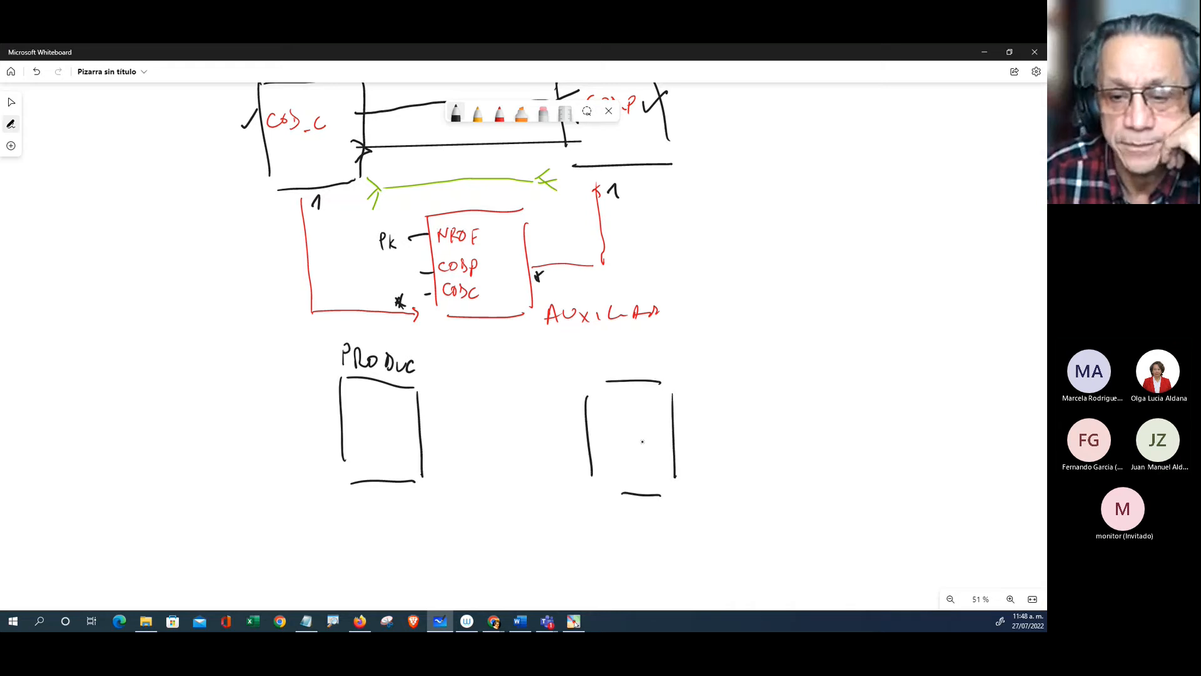
{"action": "left_click_drag", "start_coordinate": [580, 354], "coordinate": [581, 372]}
{"action": "left_click_drag", "start_coordinate": [581, 348], "coordinate": [598, 371]}
{"action": "mouse_move", "coordinate": [597, 359]}
{"action": "left_mouse_down"}
{"action": "mouse_move", "coordinate": [639, 361]}
{"action": "mouse_move", "coordinate": [657, 378]}
{"action": "mouse_move", "coordinate": [710, 362]}
{"action": "left_mouse_up"}
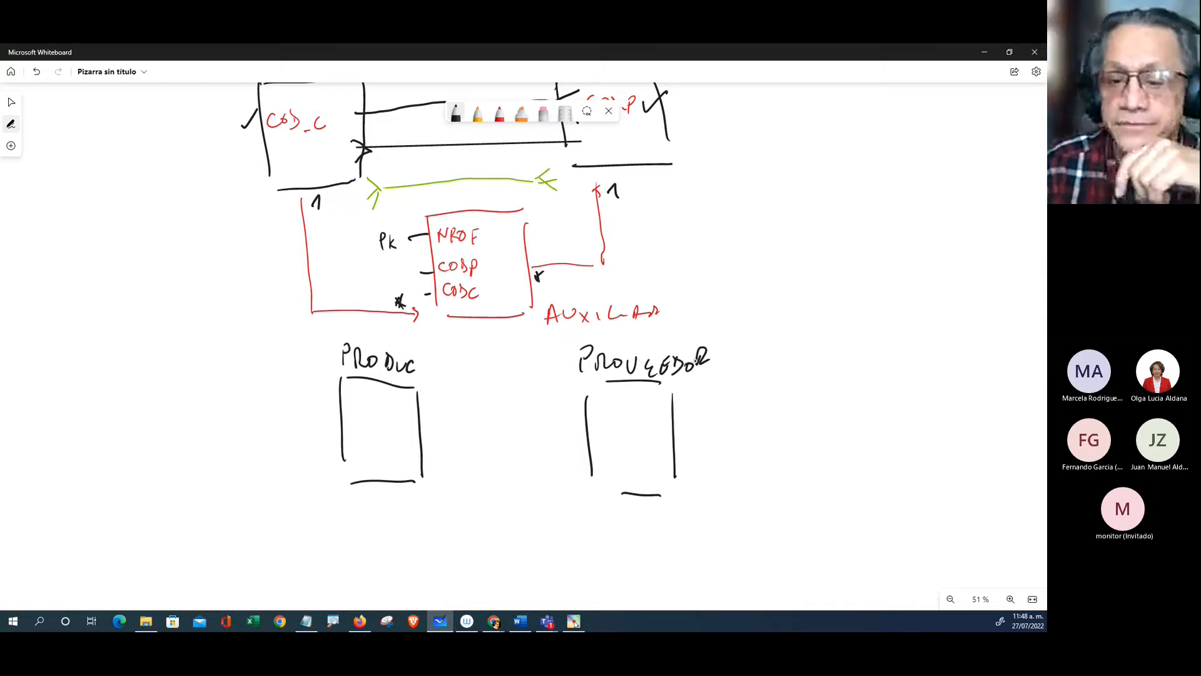
Step: Recheck the supplier rule in Word, and on the whiteboard link PRODUC to PROVEEDOR with a line carrying a forward arrowhead and 1 at each end
{"action": "left_click", "coordinate": [520, 621]}
{"action": "scroll", "coordinate": [535, 589], "scroll_direction": "up", "scroll_amount": 5}
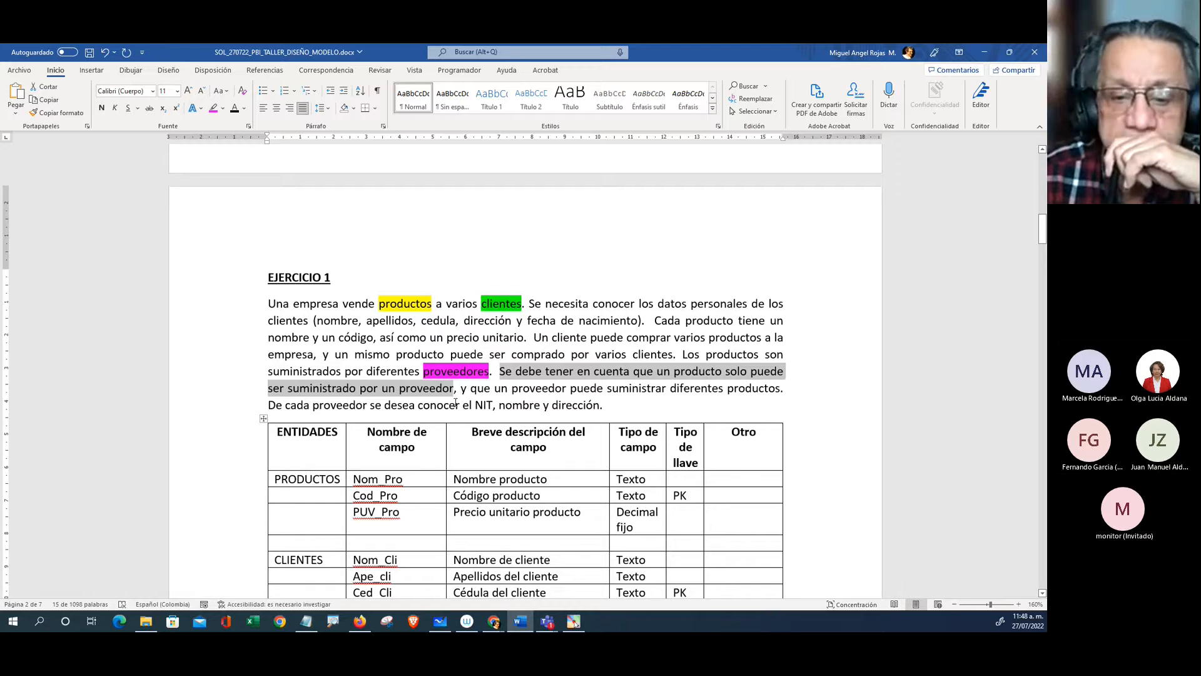
{"action": "left_click", "coordinate": [439, 621]}
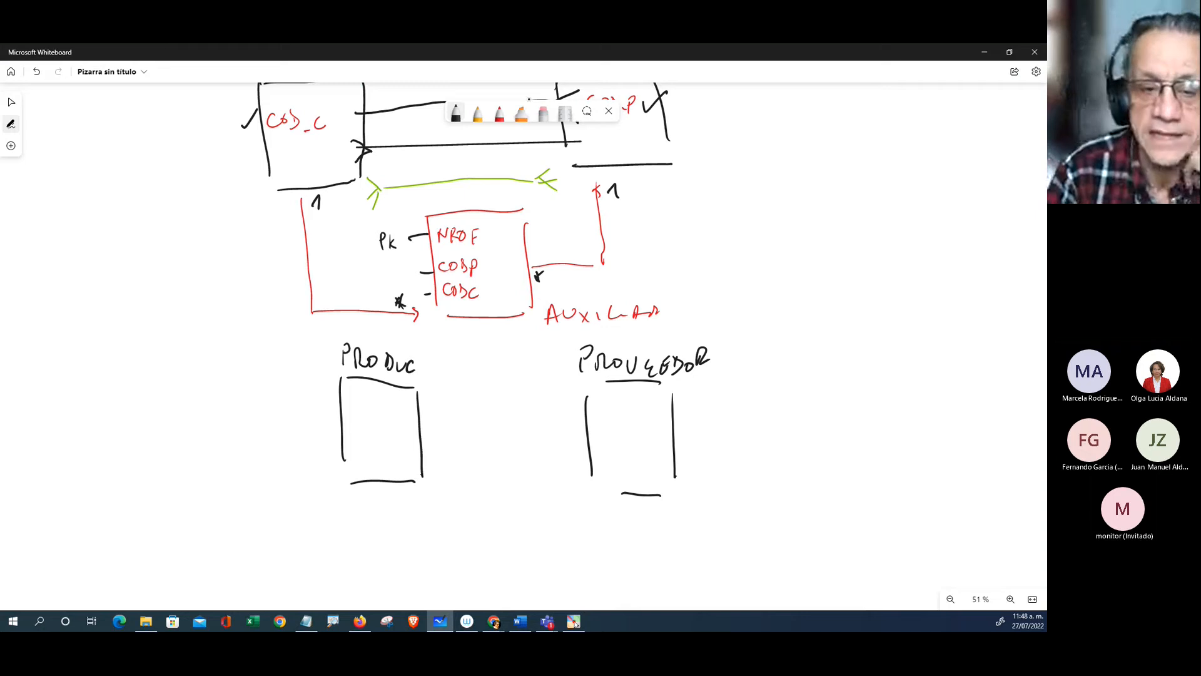
{"action": "left_click_drag", "start_coordinate": [408, 413], "coordinate": [586, 415]}
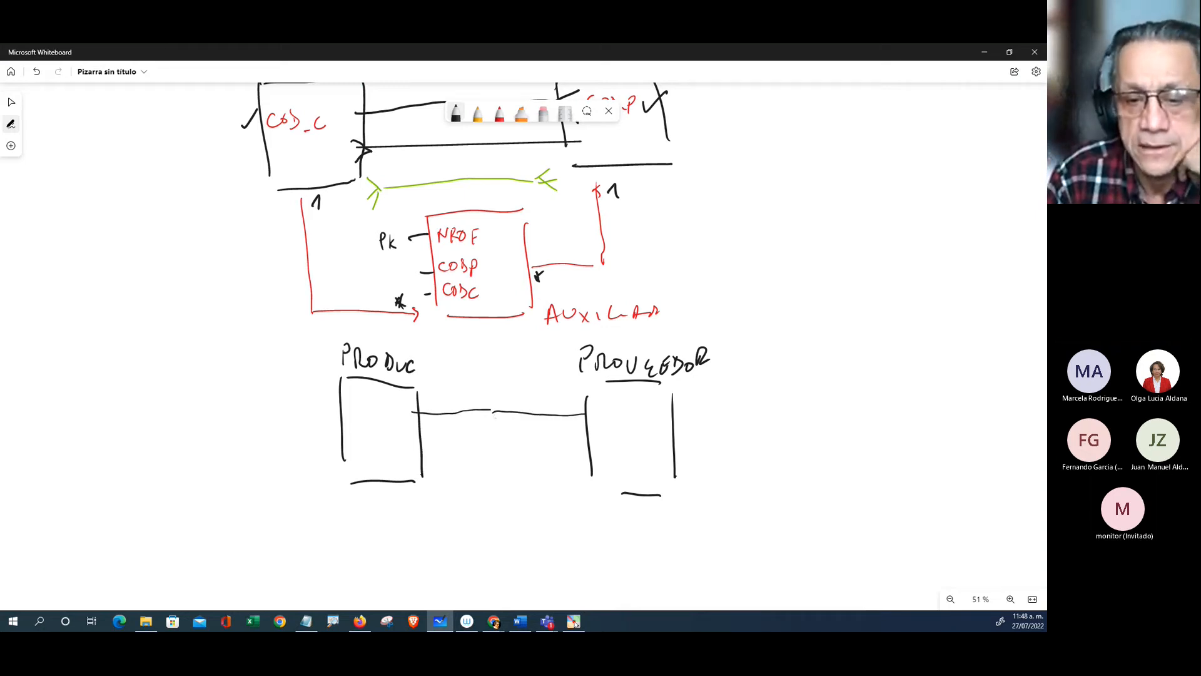
{"action": "mouse_move", "coordinate": [490, 403]}
{"action": "left_mouse_down"}
{"action": "mouse_move", "coordinate": [504, 412]}
{"action": "mouse_move", "coordinate": [494, 420]}
{"action": "left_mouse_up"}
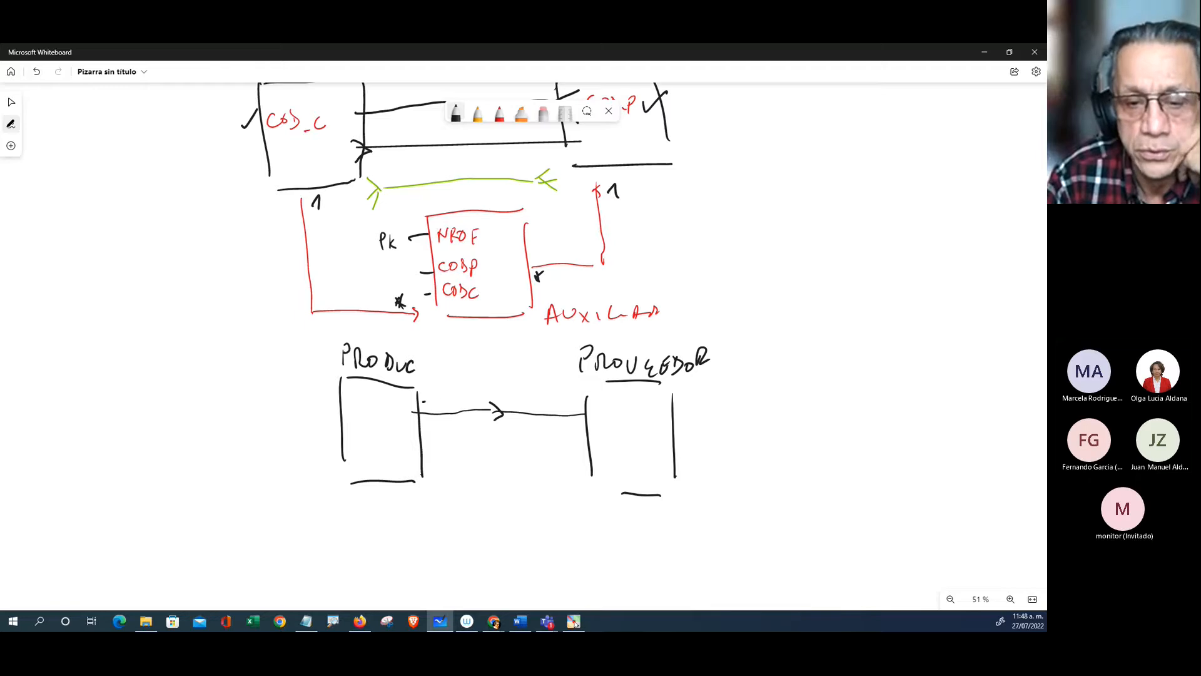
{"action": "left_click_drag", "start_coordinate": [423, 401], "coordinate": [428, 407]}
{"action": "left_click_drag", "start_coordinate": [572, 403], "coordinate": [577, 406]}
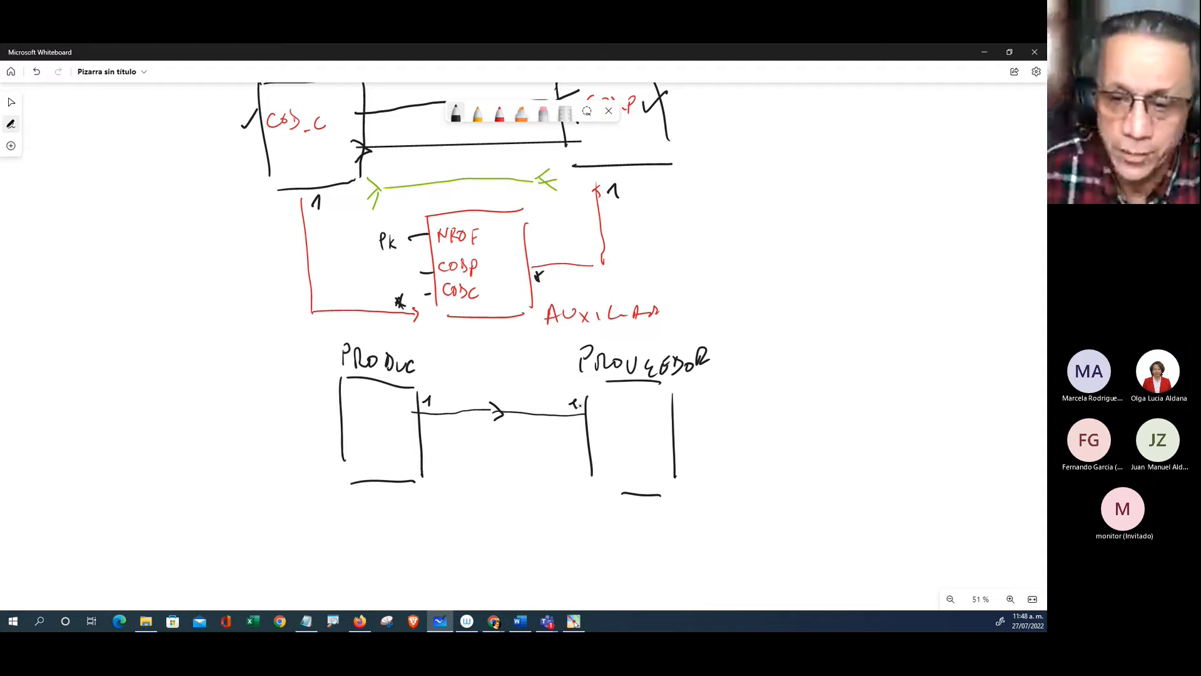
Step: Select the statement in Word that a supplier can supply different products, and on the whiteboard link PROVEEDOR (1) back to PRODUC (many) with an arrowed black line
{"action": "left_click", "coordinate": [518, 623]}
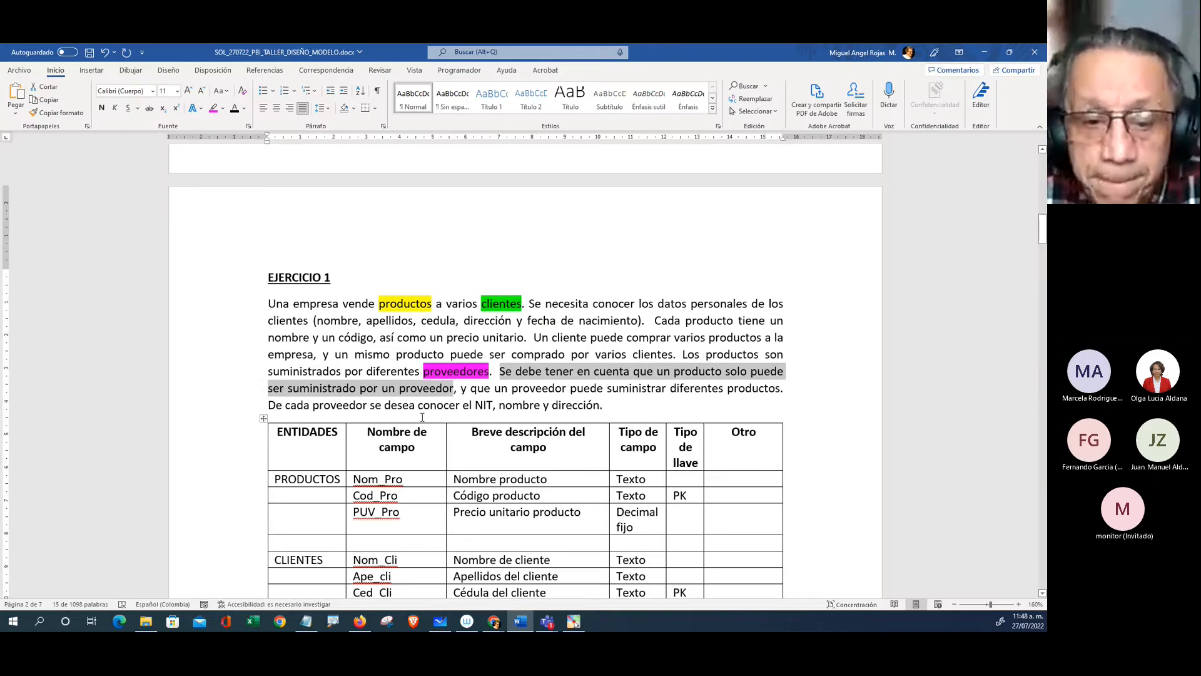
{"action": "left_click_drag", "start_coordinate": [524, 391], "coordinate": [782, 390]}
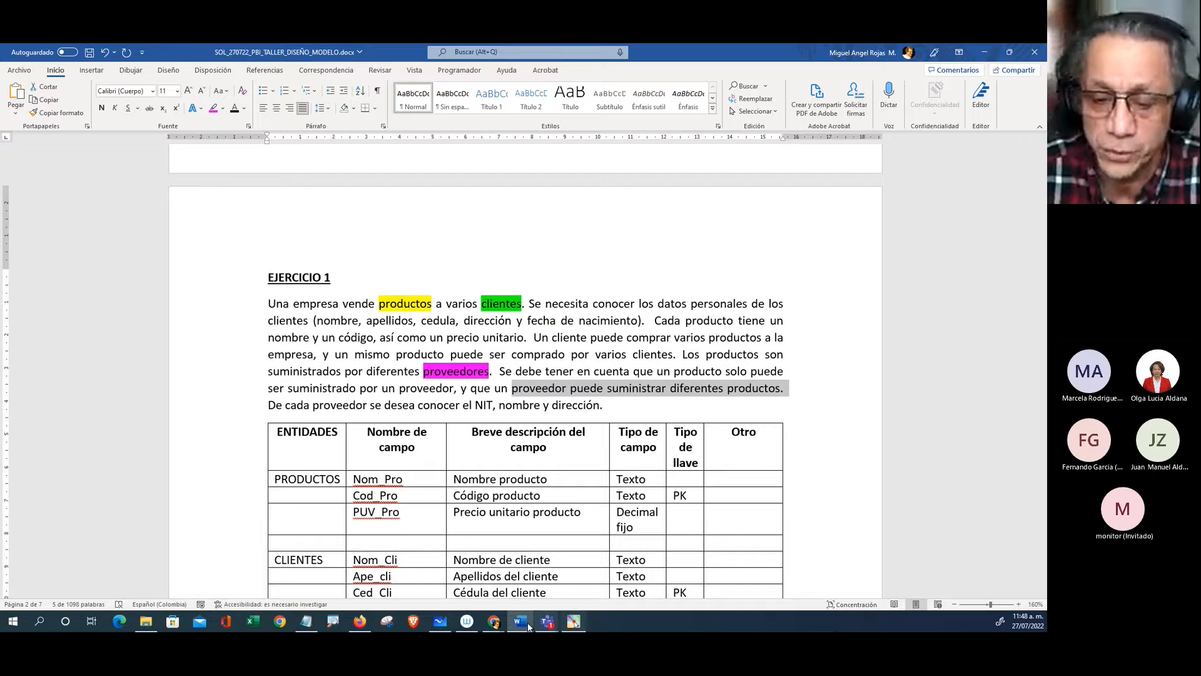
{"action": "left_click", "coordinate": [439, 622]}
{"action": "left_click", "coordinate": [438, 622]}
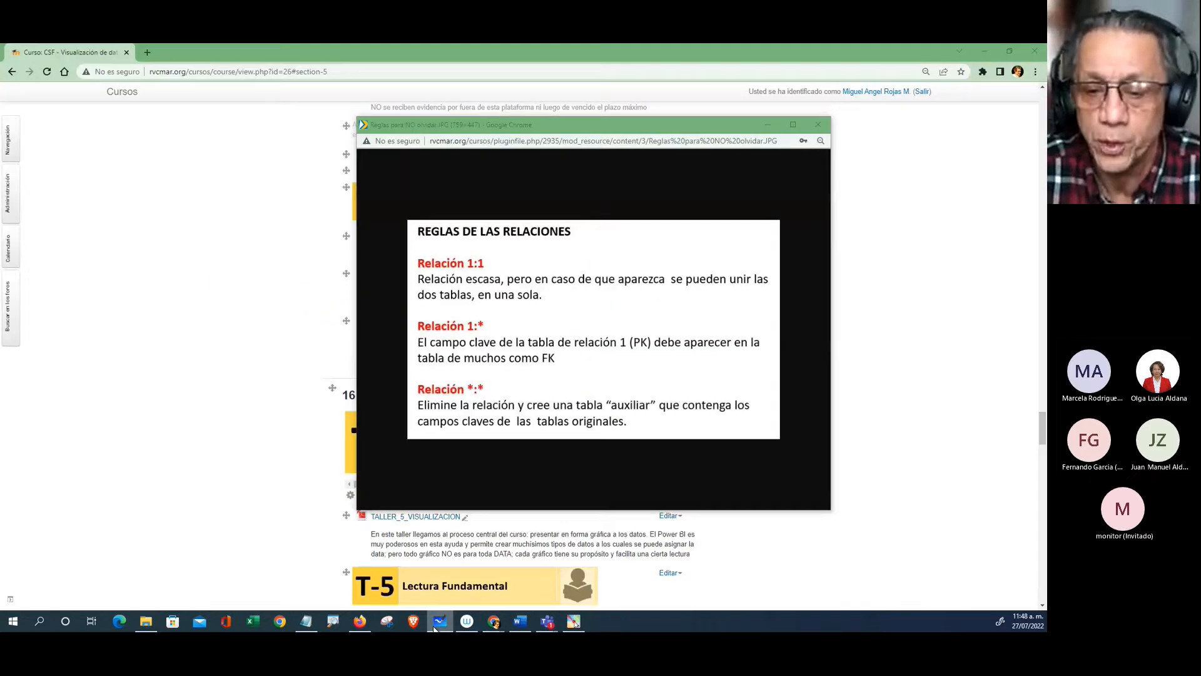
{"action": "left_click", "coordinate": [446, 623]}
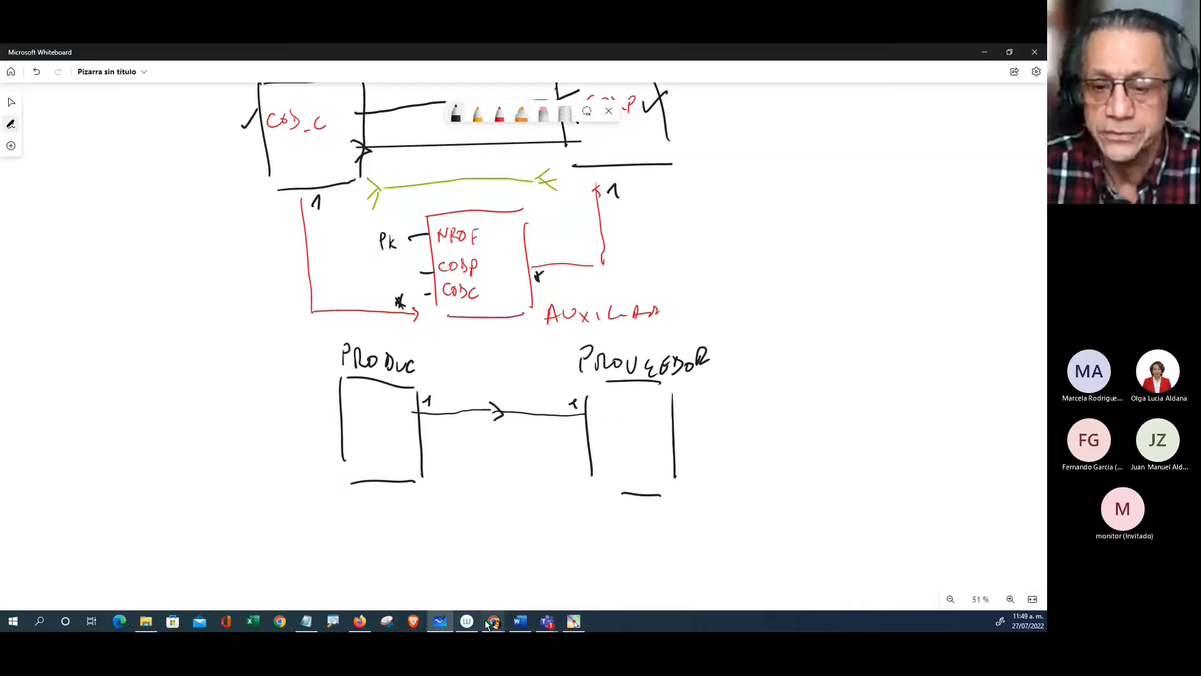
{"action": "mouse_move", "coordinate": [492, 623]}
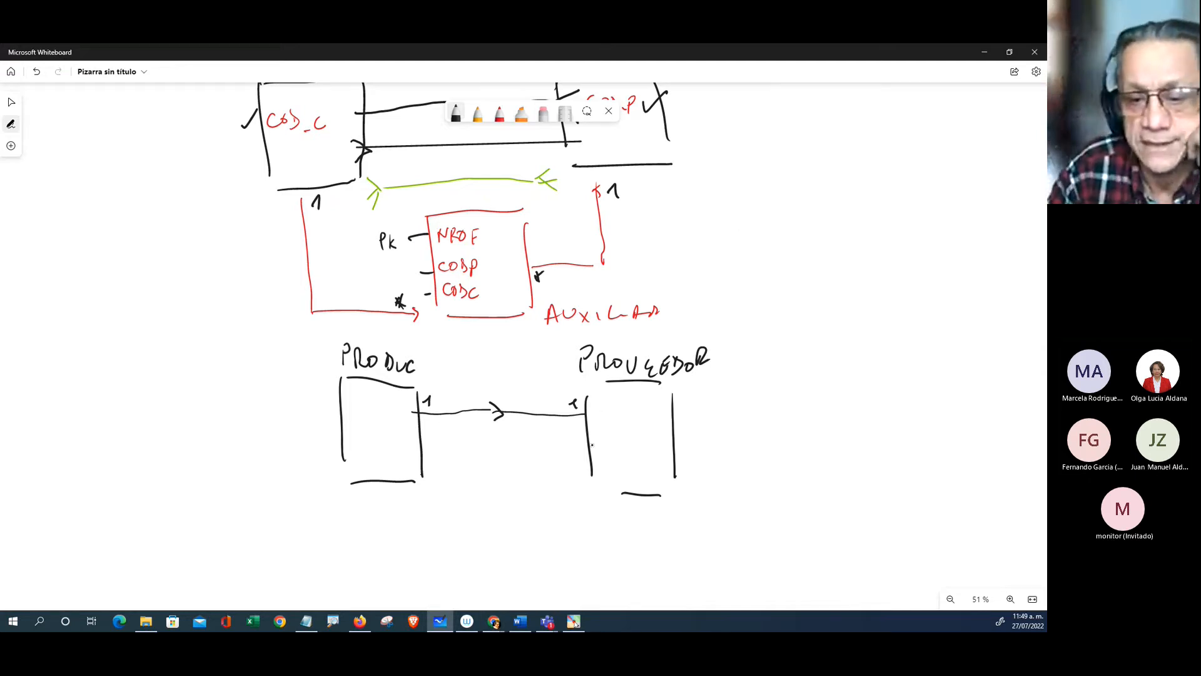
{"action": "left_click_drag", "start_coordinate": [584, 432], "coordinate": [417, 436]}
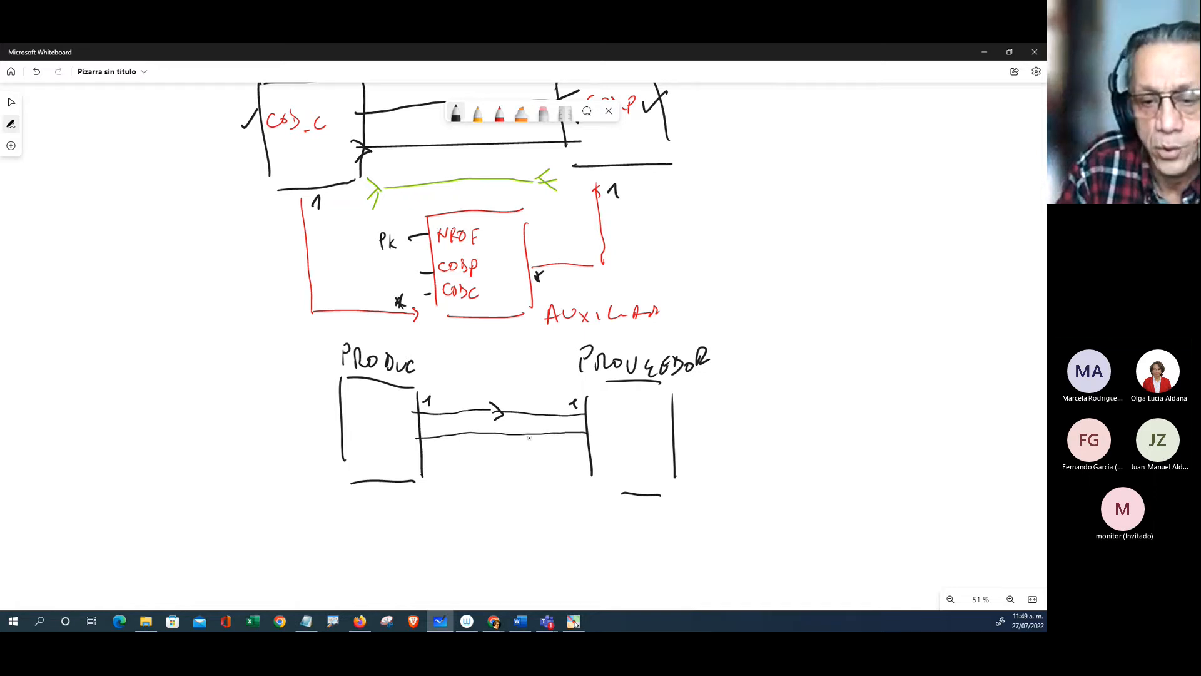
{"action": "mouse_move", "coordinate": [523, 427]}
{"action": "left_mouse_down"}
{"action": "mouse_move", "coordinate": [519, 445]}
{"action": "mouse_move", "coordinate": [573, 451]}
{"action": "left_mouse_up"}
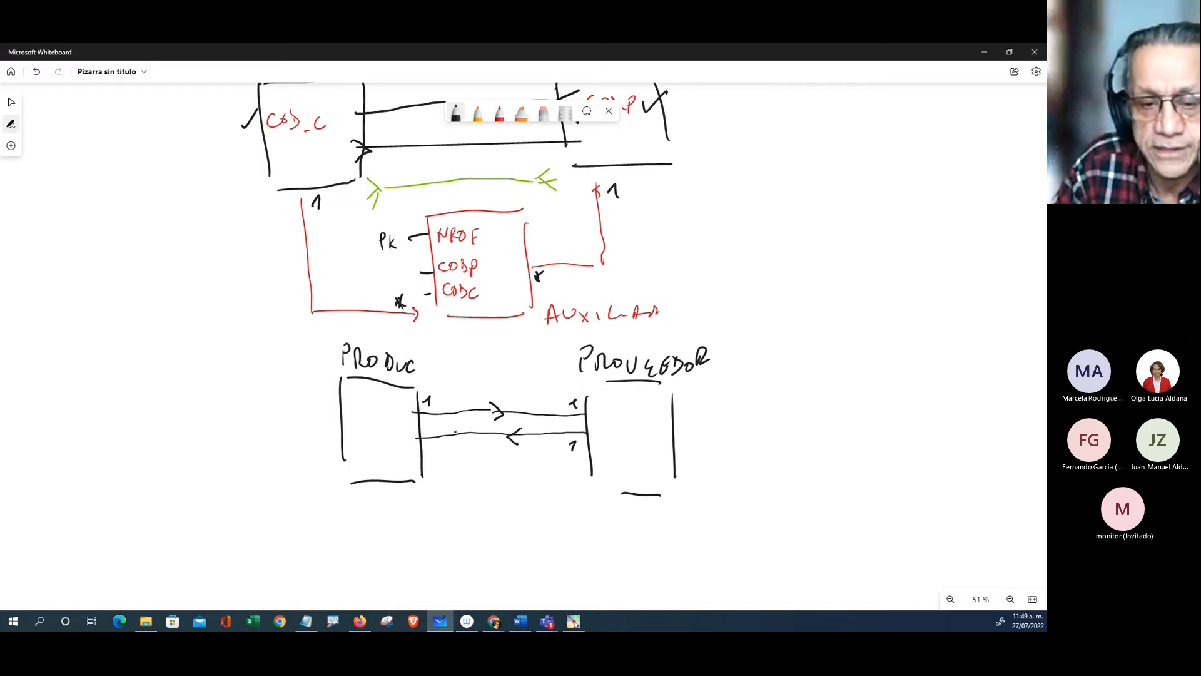
{"action": "mouse_move", "coordinate": [421, 430]}
{"action": "left_mouse_down"}
{"action": "mouse_move", "coordinate": [435, 437]}
{"action": "mouse_move", "coordinate": [423, 451]}
{"action": "left_mouse_up"}
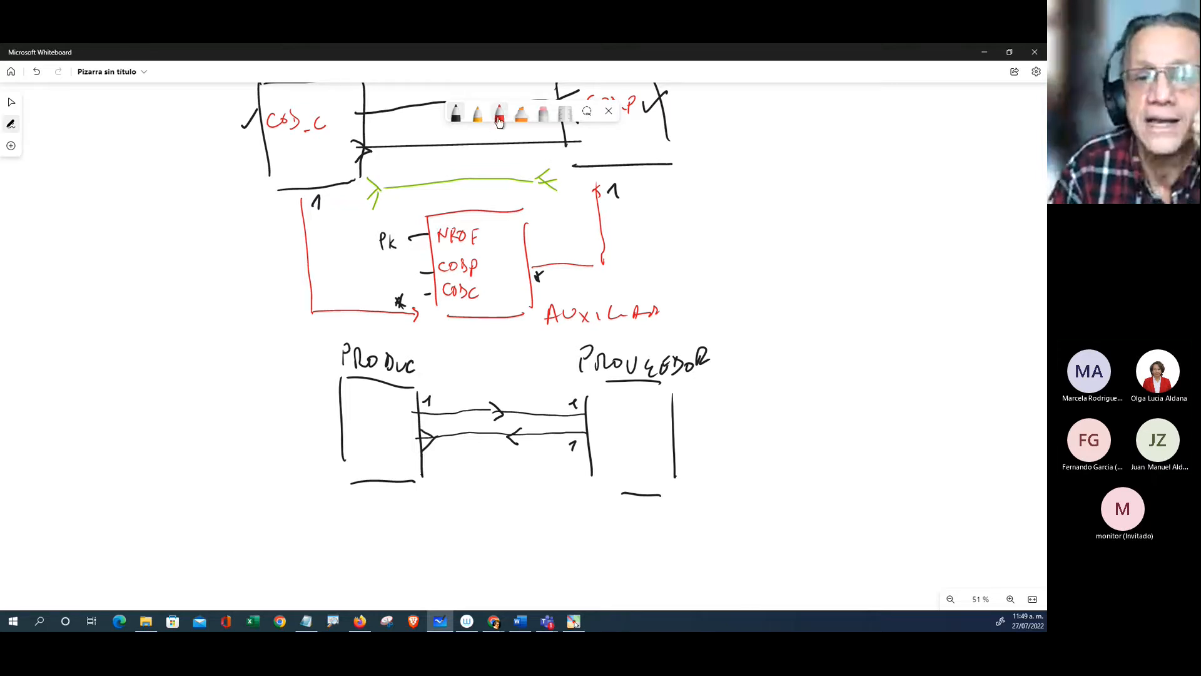
Step: Draw a green summary relationship line below the two black ones, with a many symbol at PRODUC and 1 at PROVEEDOR
{"action": "left_click", "coordinate": [479, 119]}
{"action": "left_click", "coordinate": [478, 118]}
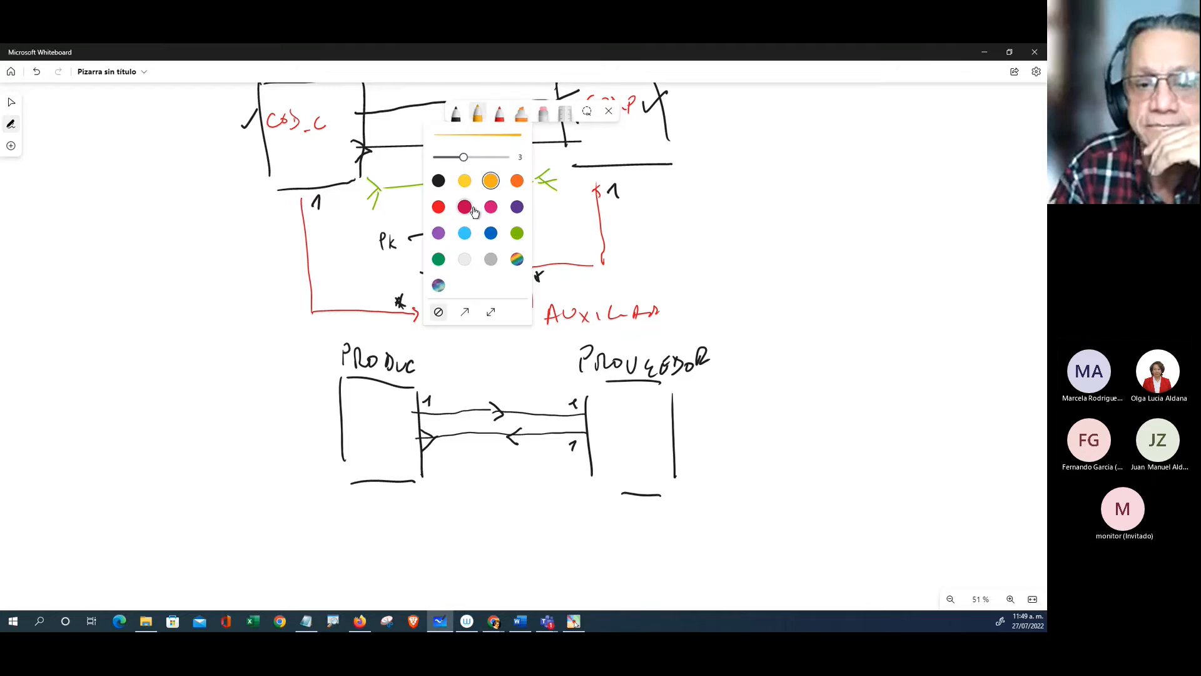
{"action": "left_click", "coordinate": [517, 233]}
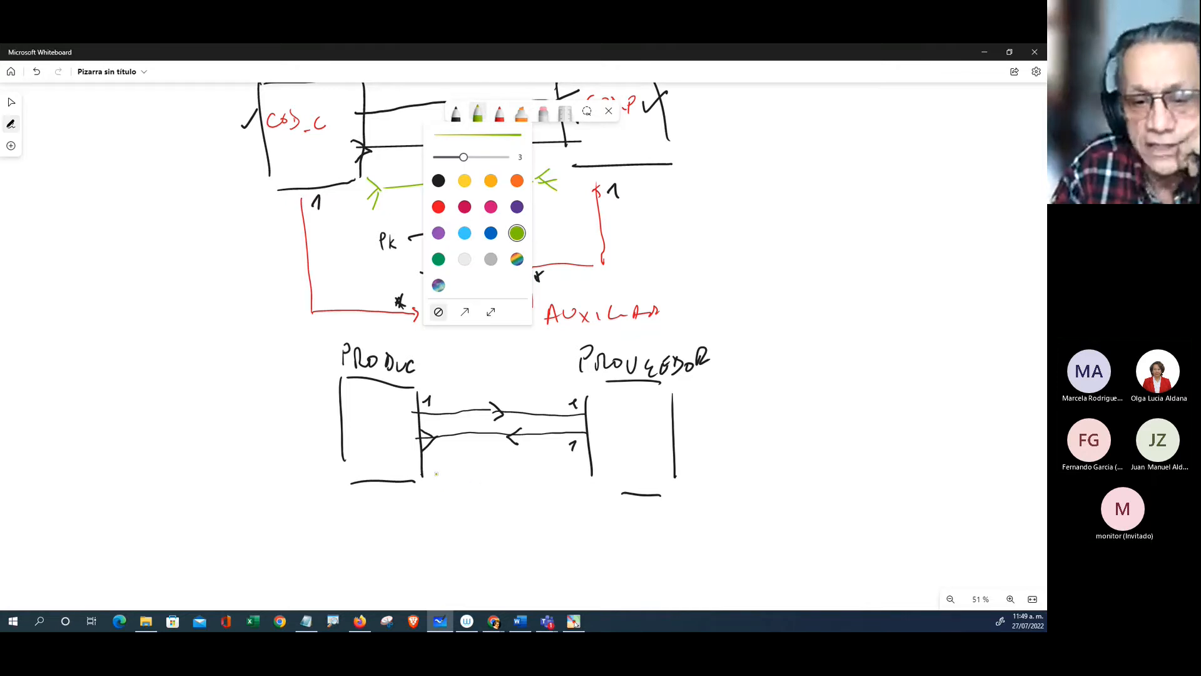
{"action": "mouse_move", "coordinate": [436, 473]}
{"action": "left_mouse_down"}
{"action": "mouse_move", "coordinate": [431, 500]}
{"action": "mouse_move", "coordinate": [580, 486]}
{"action": "left_mouse_up"}
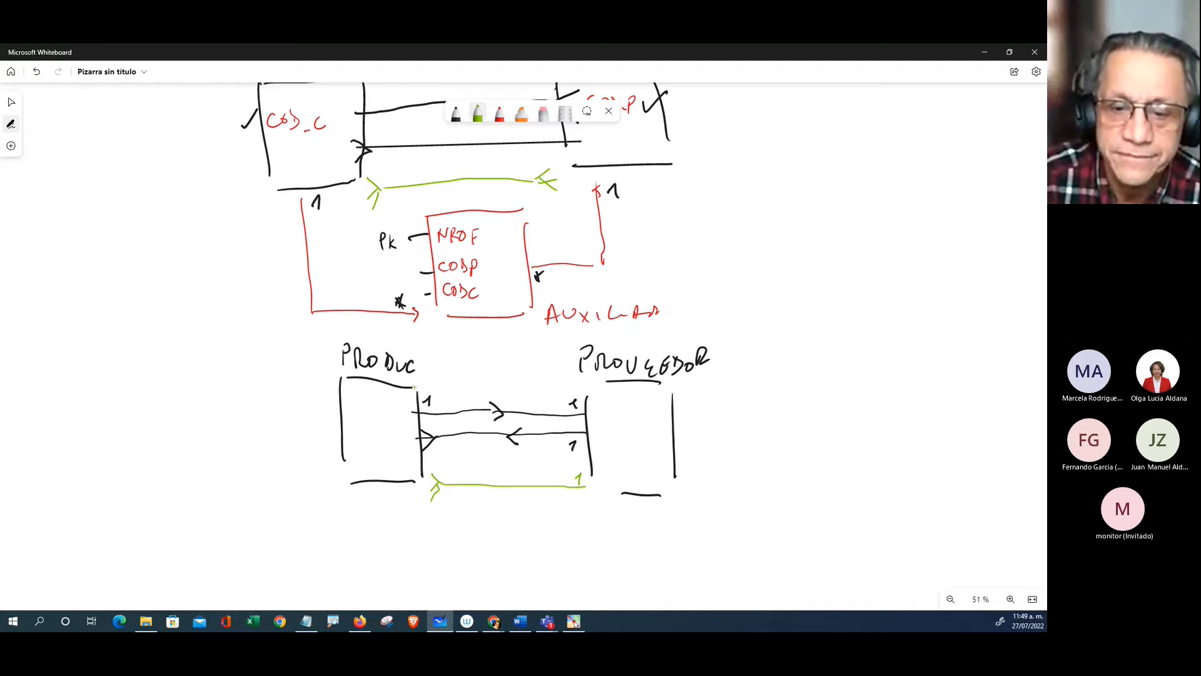
Step: Annotate the relationship lines in blue with the examples TV and ES beside PRODUC and SONY inside PROVEEDOR
{"action": "left_click", "coordinate": [457, 116]}
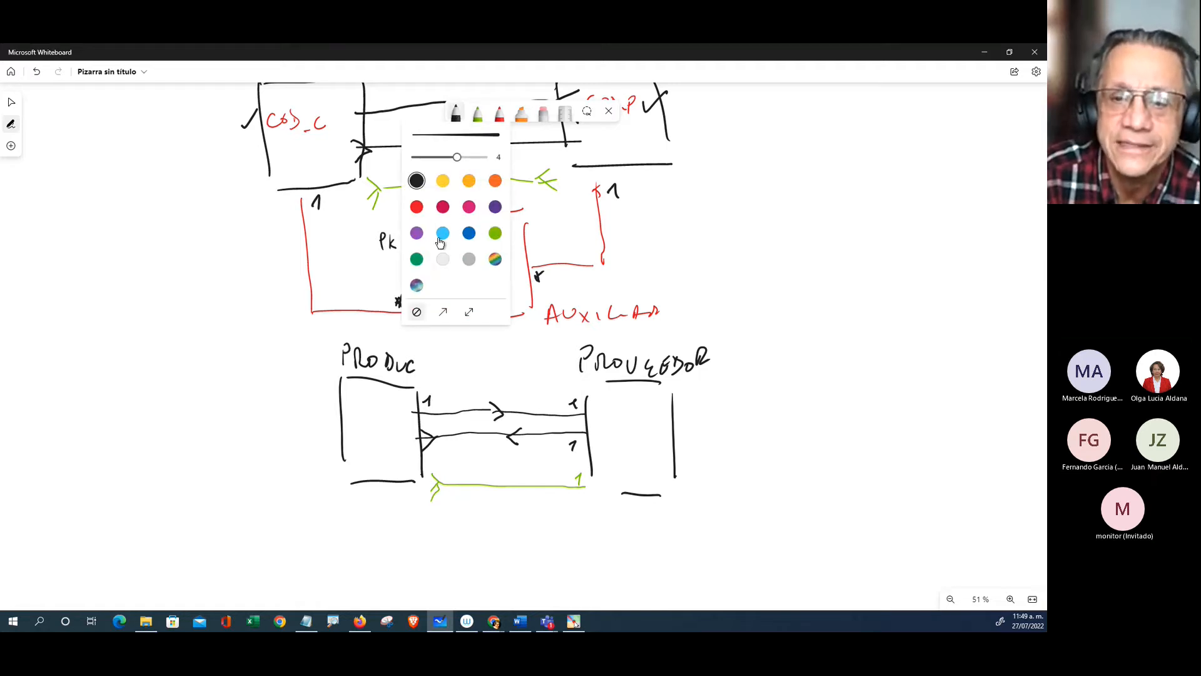
{"action": "left_click", "coordinate": [468, 233]}
{"action": "left_click", "coordinate": [428, 381]}
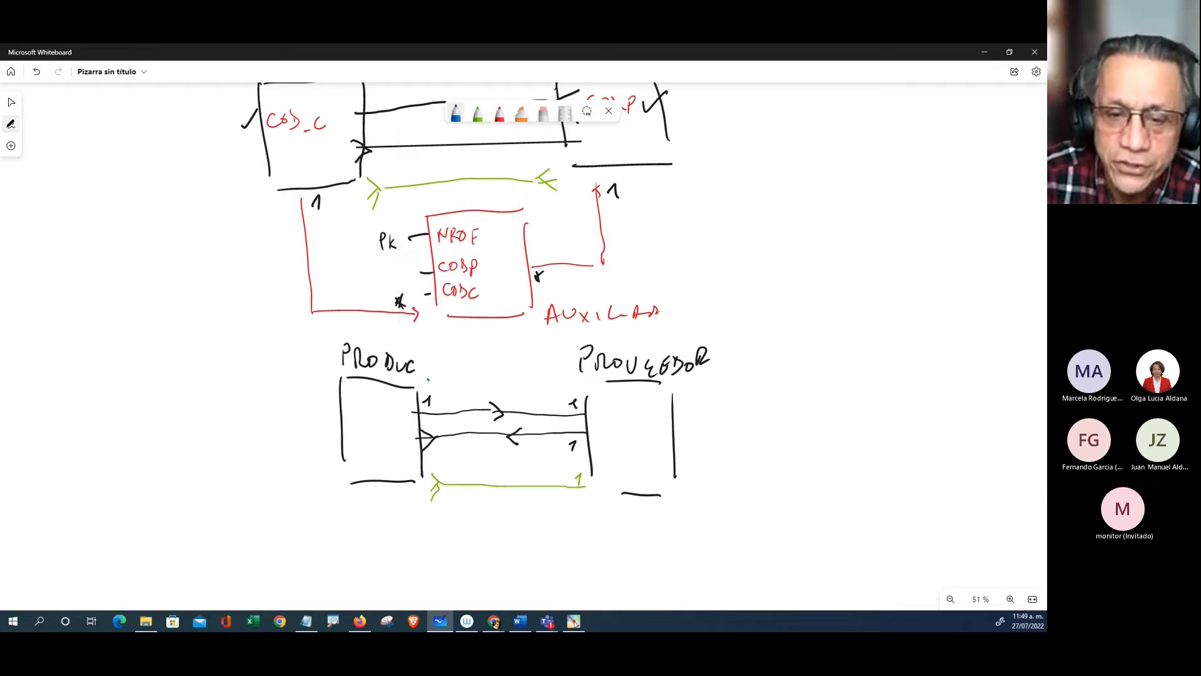
{"action": "mouse_move", "coordinate": [429, 378]}
{"action": "left_mouse_down"}
{"action": "mouse_move", "coordinate": [428, 393]}
{"action": "mouse_move", "coordinate": [444, 375]}
{"action": "left_mouse_up"}
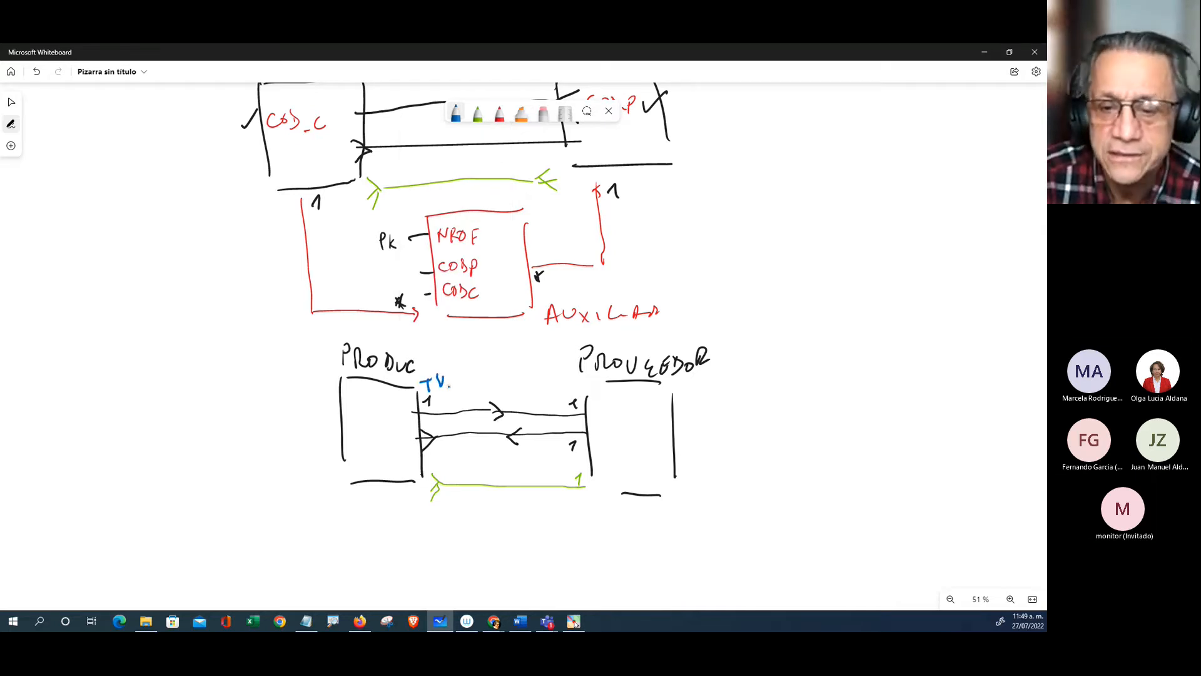
{"action": "left_click_drag", "start_coordinate": [599, 401], "coordinate": [593, 413]}
{"action": "mouse_move", "coordinate": [603, 404]}
{"action": "left_mouse_down"}
{"action": "mouse_move", "coordinate": [621, 404]}
{"action": "mouse_move", "coordinate": [628, 417]}
{"action": "mouse_move", "coordinate": [616, 421]}
{"action": "left_mouse_up"}
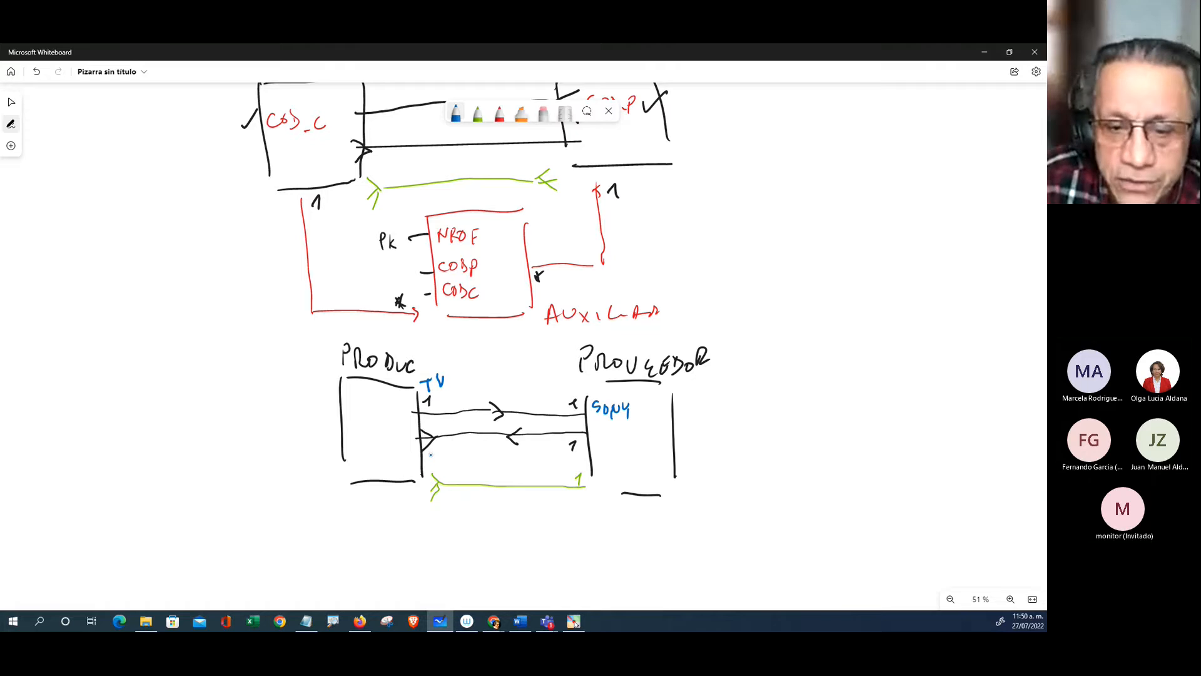
{"action": "left_click_drag", "start_coordinate": [433, 453], "coordinate": [434, 467]}
{"action": "left_click_drag", "start_coordinate": [442, 454], "coordinate": [435, 468]}
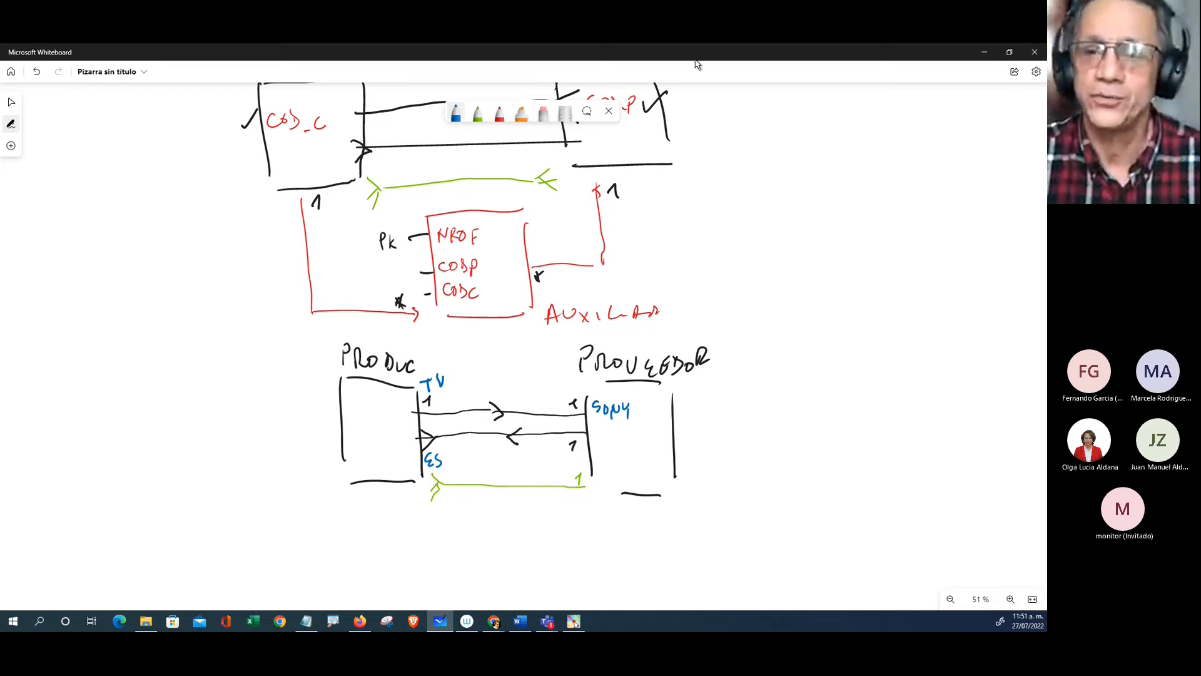
{"action": "scroll", "coordinate": [729, 200], "scroll_direction": "up", "scroll_amount": 1}
{"action": "scroll", "coordinate": [774, 319], "scroll_direction": "down", "scroll_amount": 2}
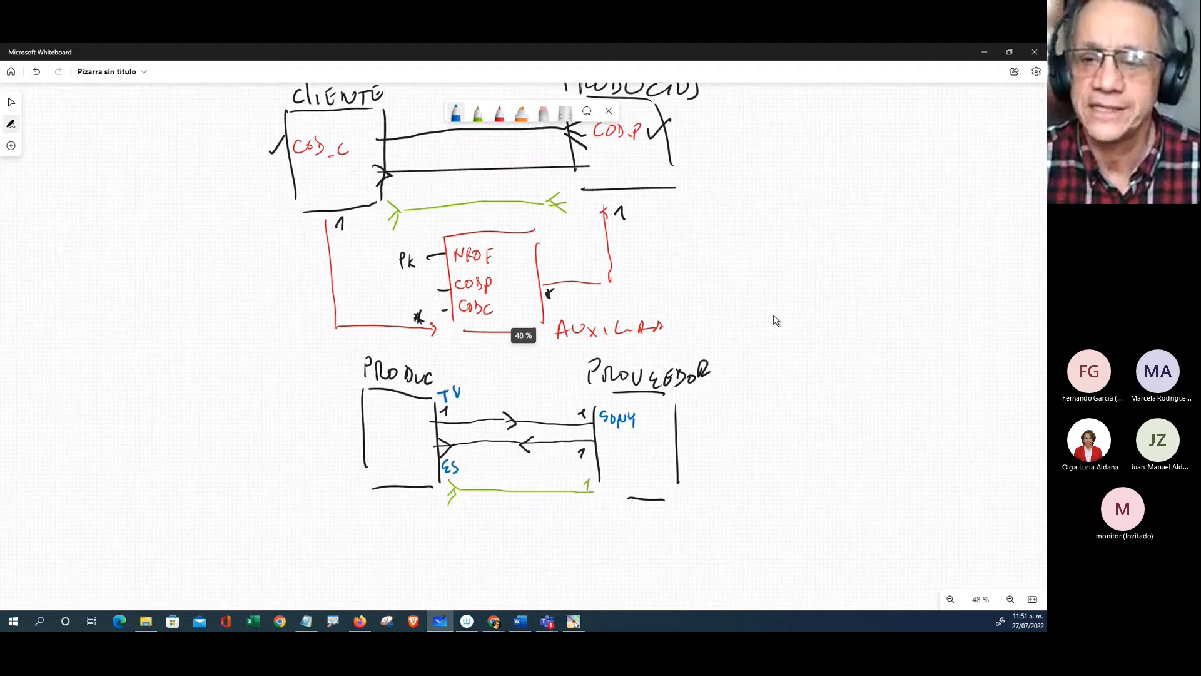
{"action": "scroll", "coordinate": [786, 423], "scroll_direction": "up", "scroll_amount": 3}
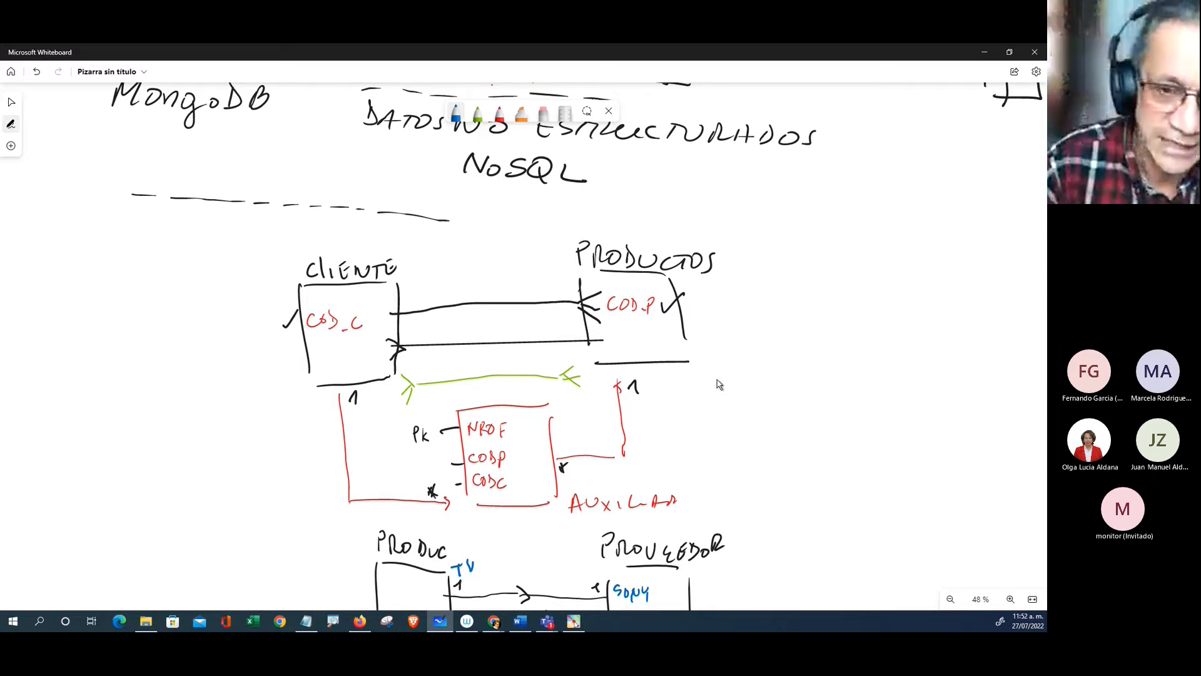
{"action": "scroll", "coordinate": [781, 385], "scroll_direction": "down", "scroll_amount": 1}
{"action": "scroll", "coordinate": [781, 386], "scroll_direction": "down", "scroll_amount": 7}
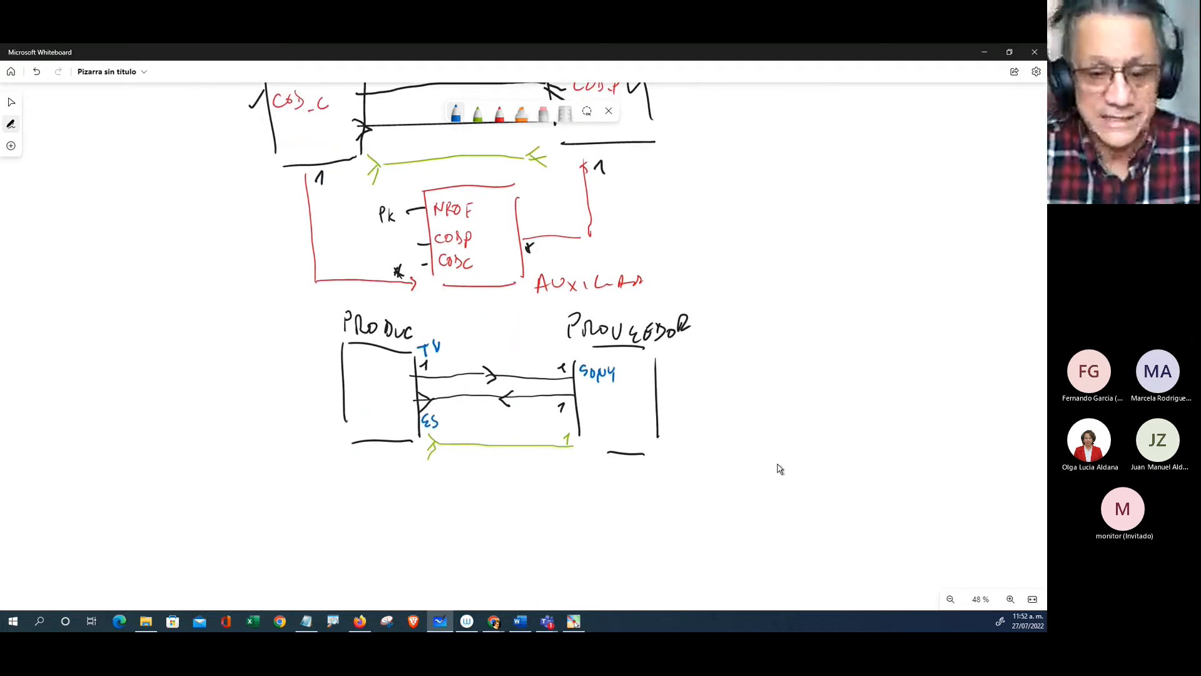
Step: Switch to Word and remove the blank page between the EJERCICIO 1 entity table and the EJERCICIO 2 heading
{"action": "left_click", "coordinate": [515, 618]}
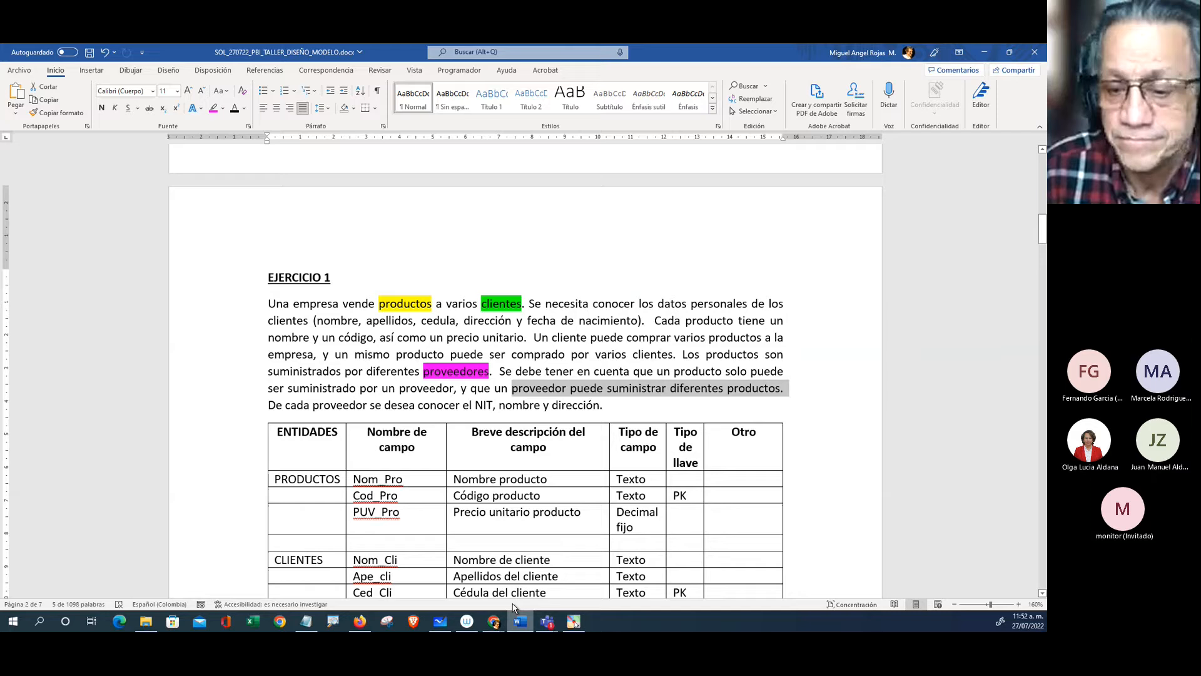
{"action": "left_click", "coordinate": [809, 421]}
{"action": "scroll", "coordinate": [817, 450], "scroll_direction": "up", "scroll_amount": 3}
{"action": "scroll", "coordinate": [817, 452], "scroll_direction": "down", "scroll_amount": 12}
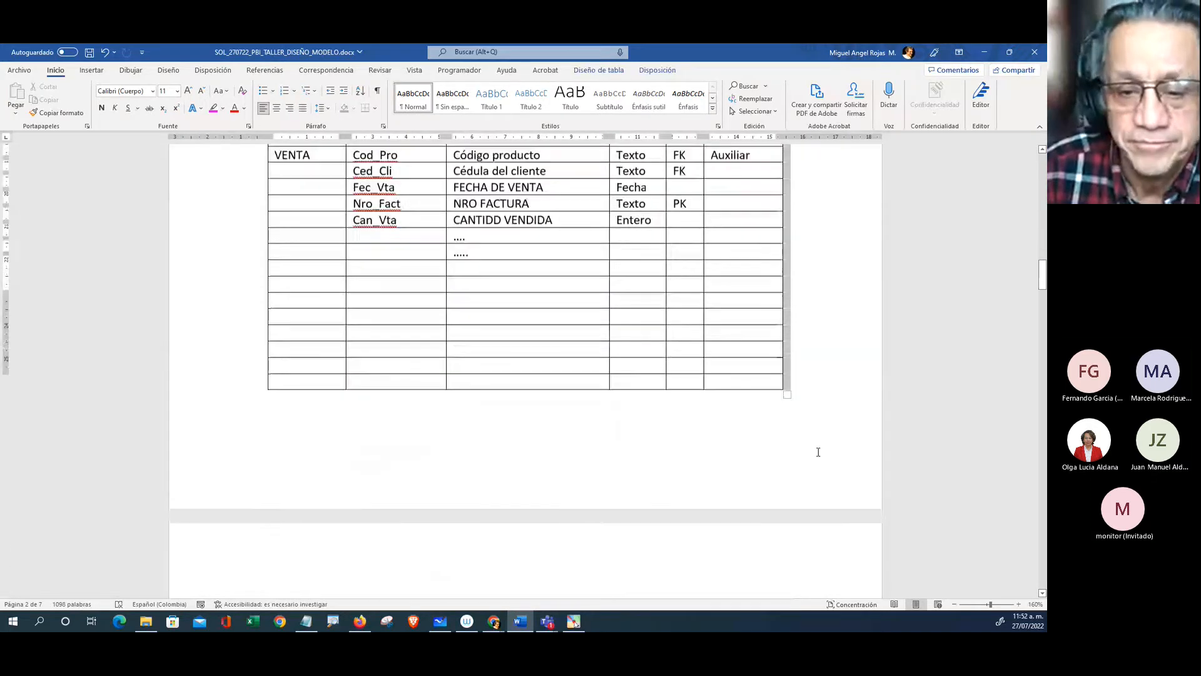
{"action": "scroll", "coordinate": [817, 452], "scroll_direction": "down", "scroll_amount": 6}
{"action": "scroll", "coordinate": [807, 454], "scroll_direction": "up", "scroll_amount": 5}
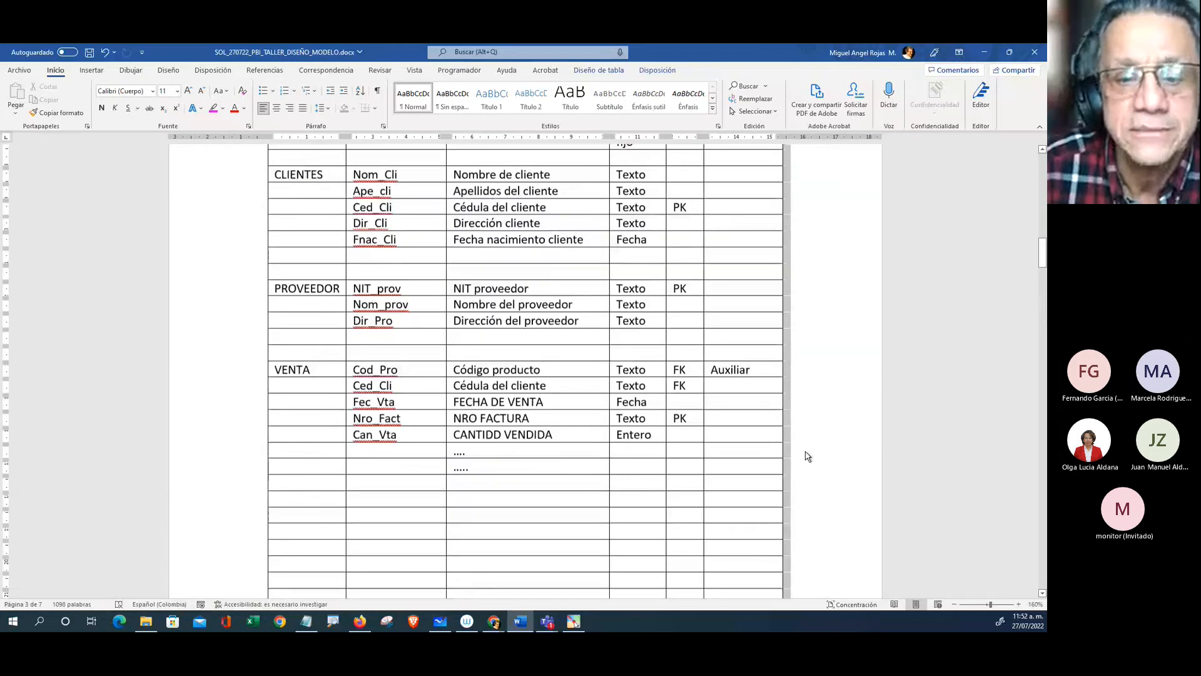
{"action": "scroll", "coordinate": [804, 450], "scroll_direction": "down", "scroll_amount": 10}
{"action": "scroll", "coordinate": [778, 483], "scroll_direction": "down", "scroll_amount": 3}
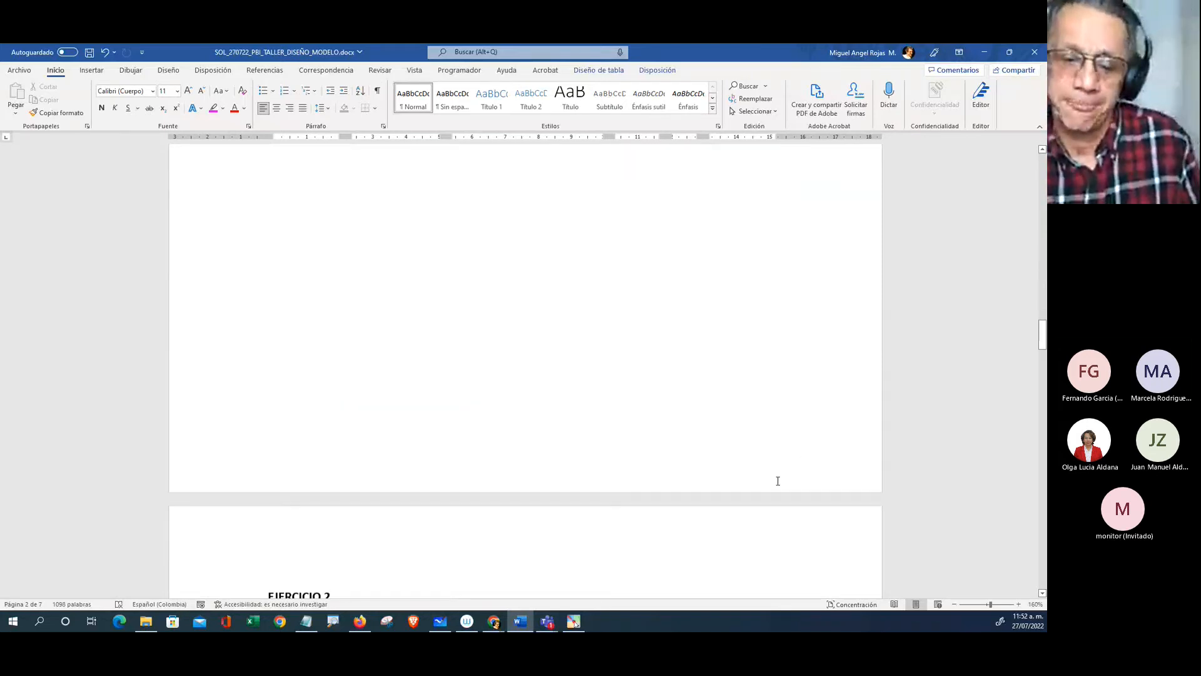
{"action": "scroll", "coordinate": [730, 485], "scroll_direction": "up", "scroll_amount": 8}
{"action": "scroll", "coordinate": [563, 513], "scroll_direction": "up", "scroll_amount": 1}
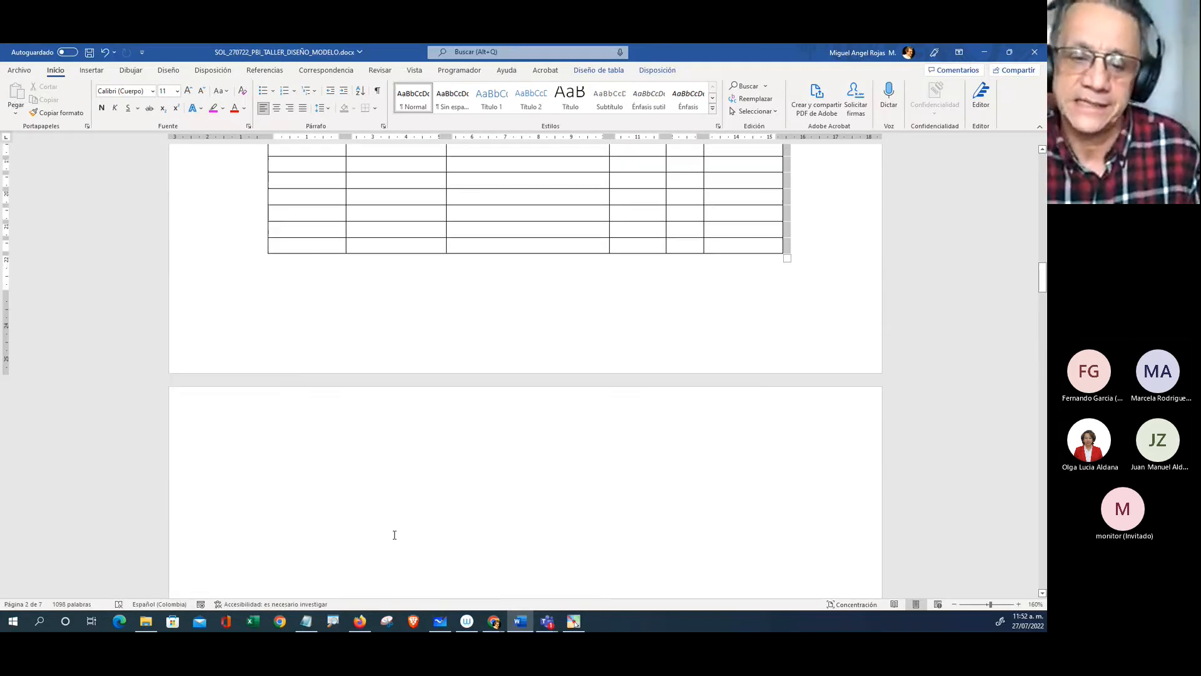
{"action": "left_click", "coordinate": [317, 431]}
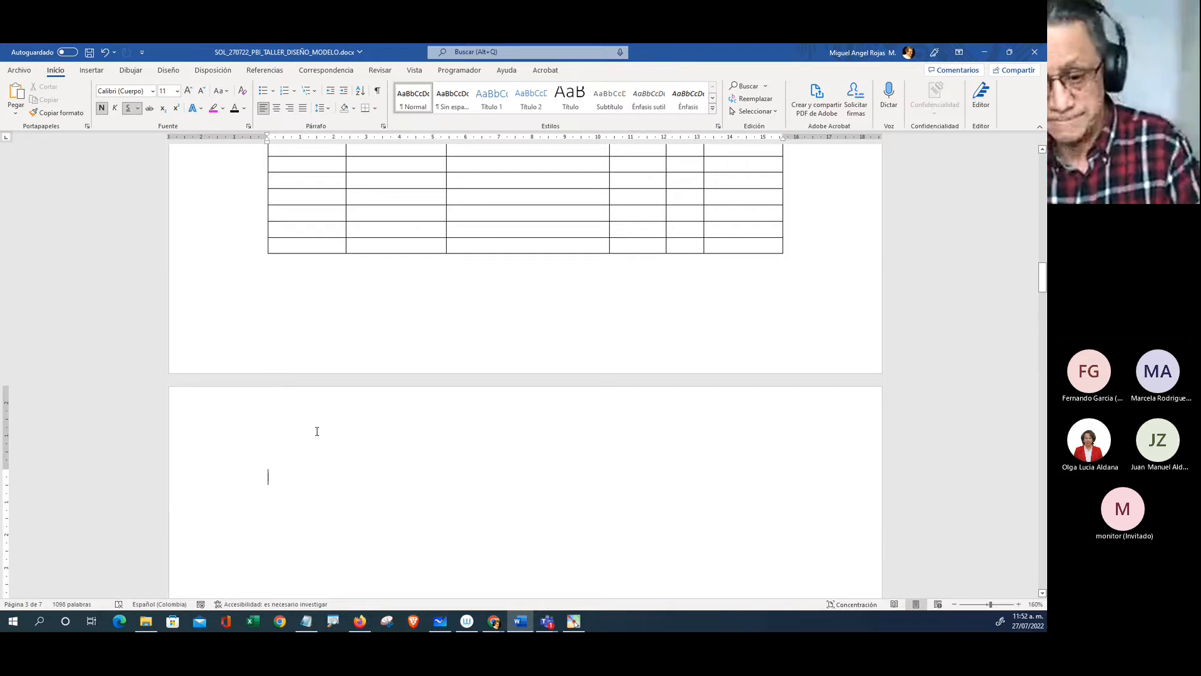
{"action": "key", "text": "ctrl+z"}
{"action": "left_click", "coordinate": [307, 447]}
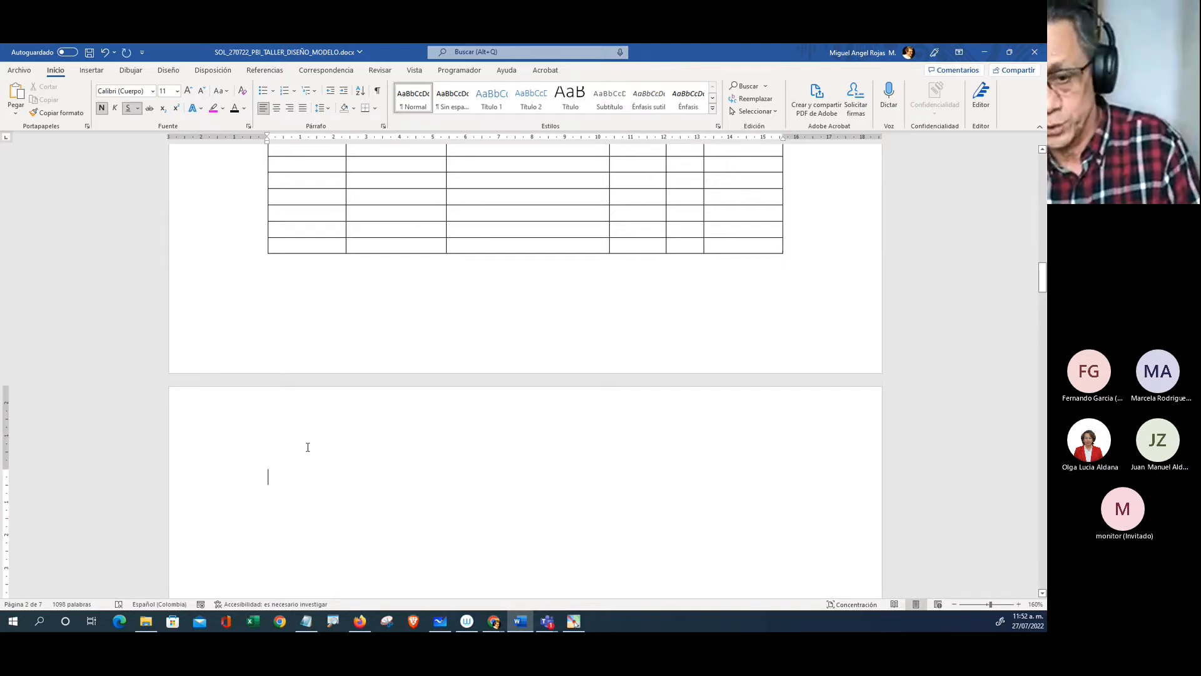
{"action": "key", "text": "Delete"}
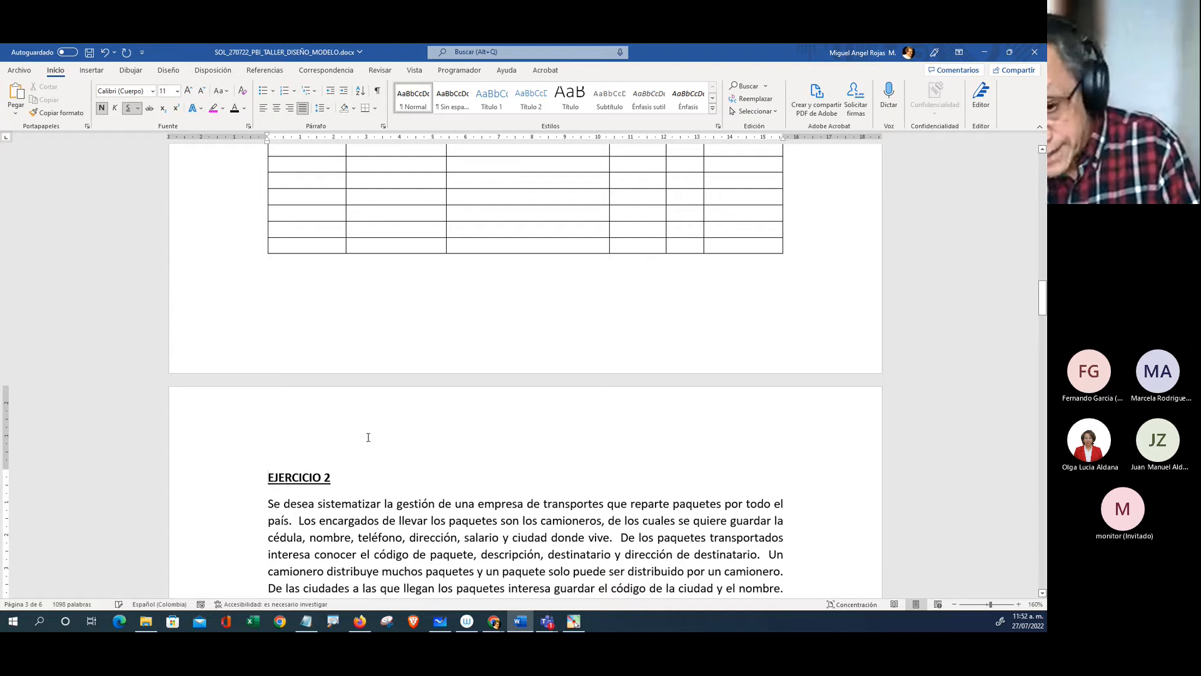
Step: Return to the EJERCICIO 1 entity table, save the document and place the cursor in an empty row below VENTA
{"action": "scroll", "coordinate": [505, 442], "scroll_direction": "down", "scroll_amount": 1}
{"action": "scroll", "coordinate": [678, 396], "scroll_direction": "up", "scroll_amount": 7}
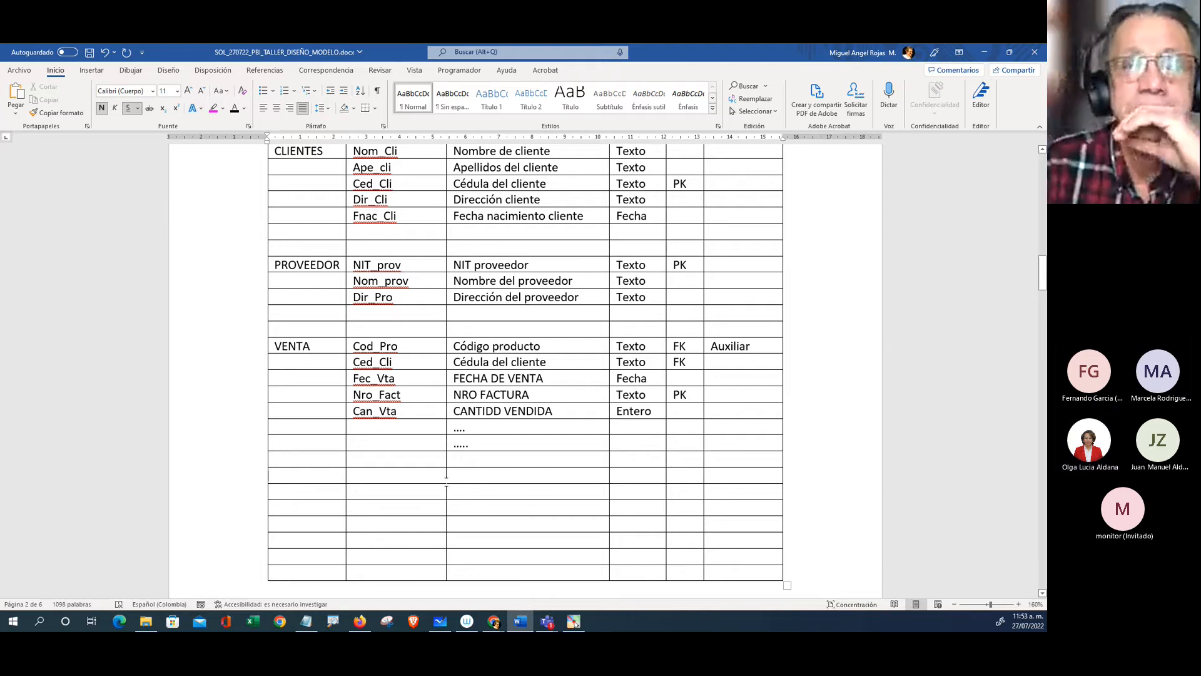
{"action": "left_click", "coordinate": [90, 55]}
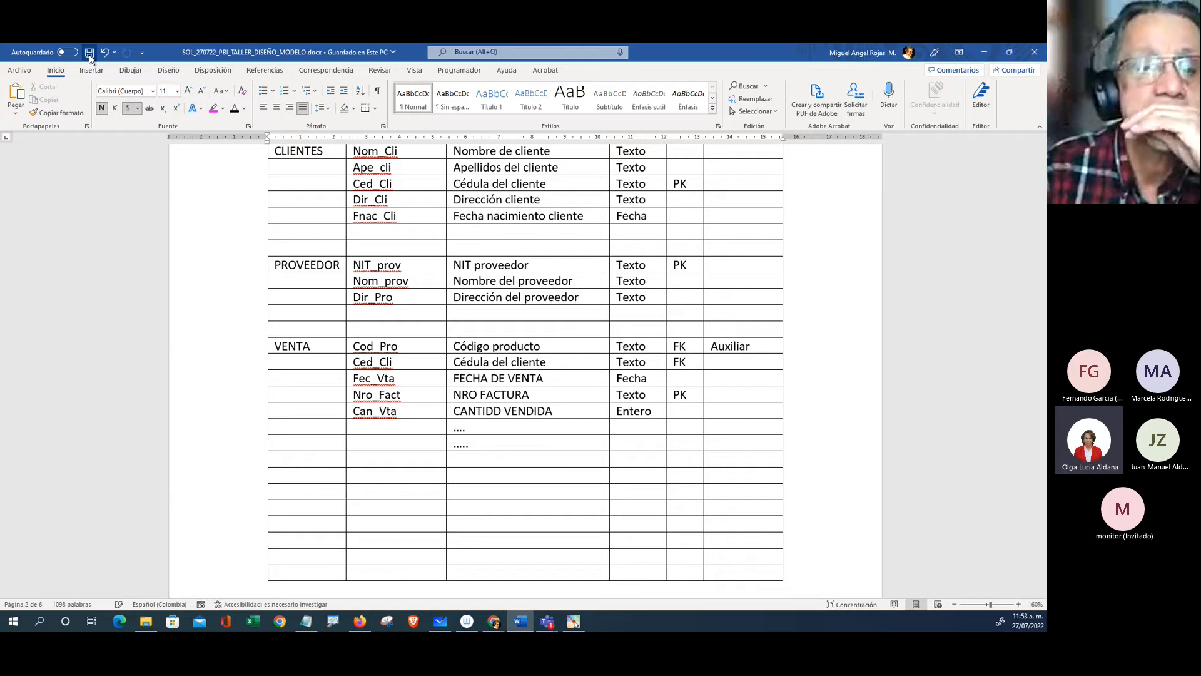
{"action": "left_click", "coordinate": [418, 487]}
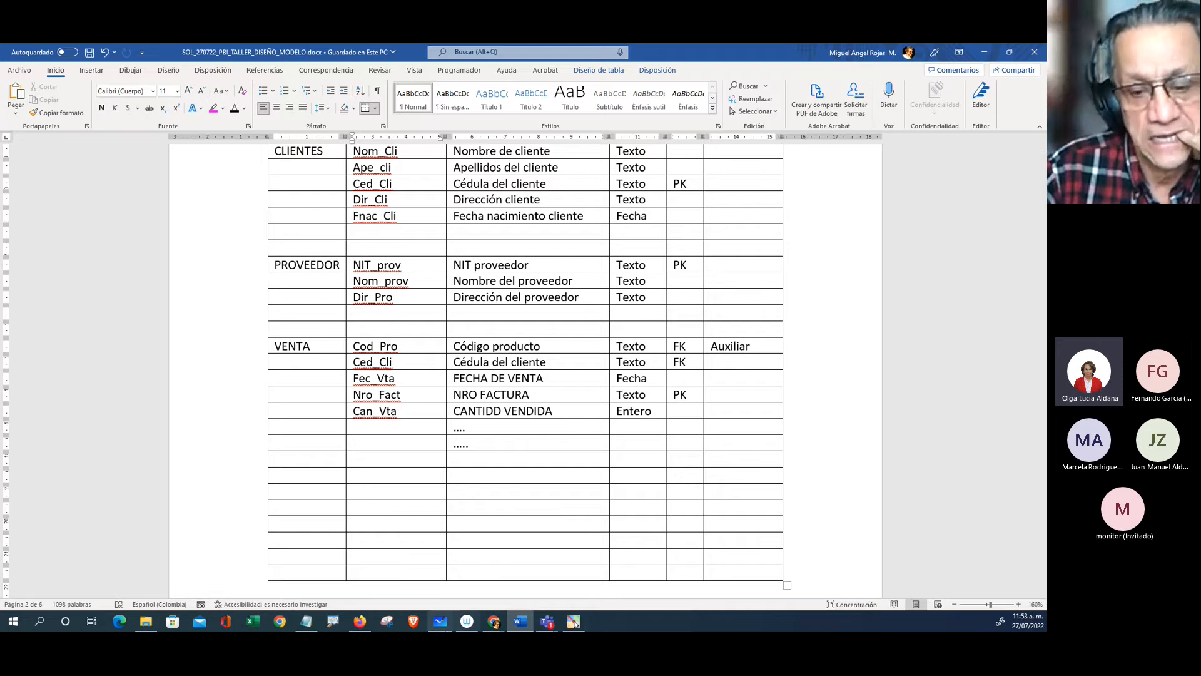
Step: Switch to Whiteboard and export the board as a high-resolution image
{"action": "left_click", "coordinate": [441, 622]}
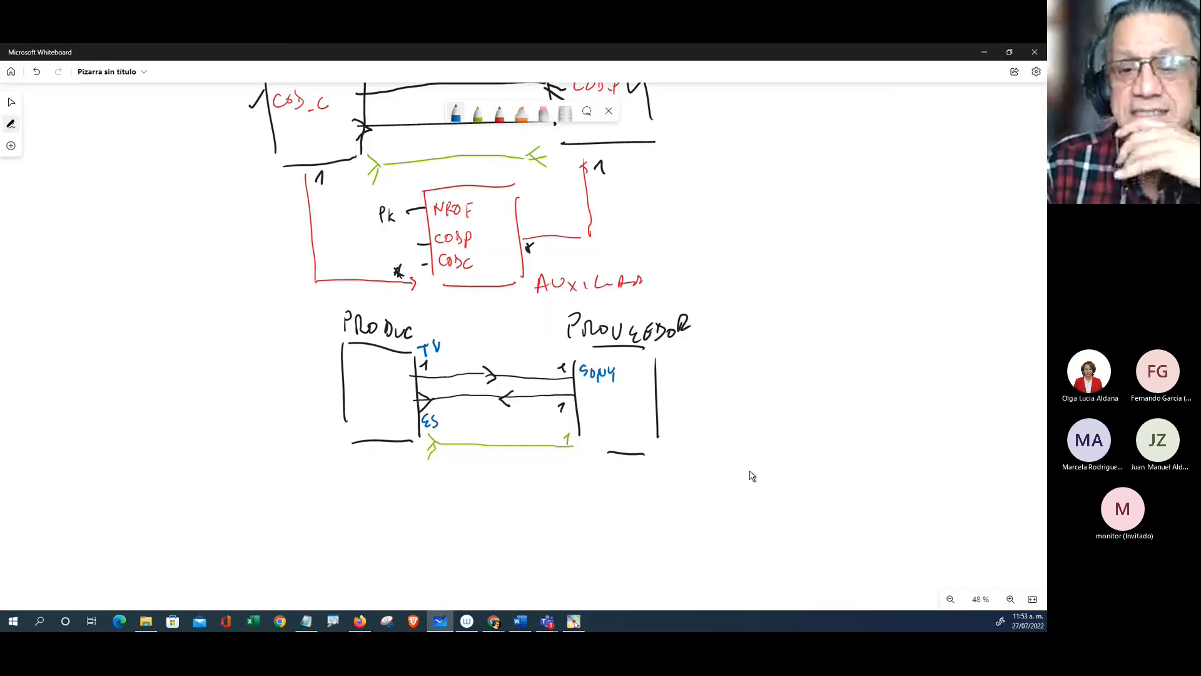
{"action": "scroll", "coordinate": [750, 476], "scroll_direction": "up", "scroll_amount": 1}
{"action": "left_click_drag", "start_coordinate": [885, 185], "coordinate": [931, 480]}
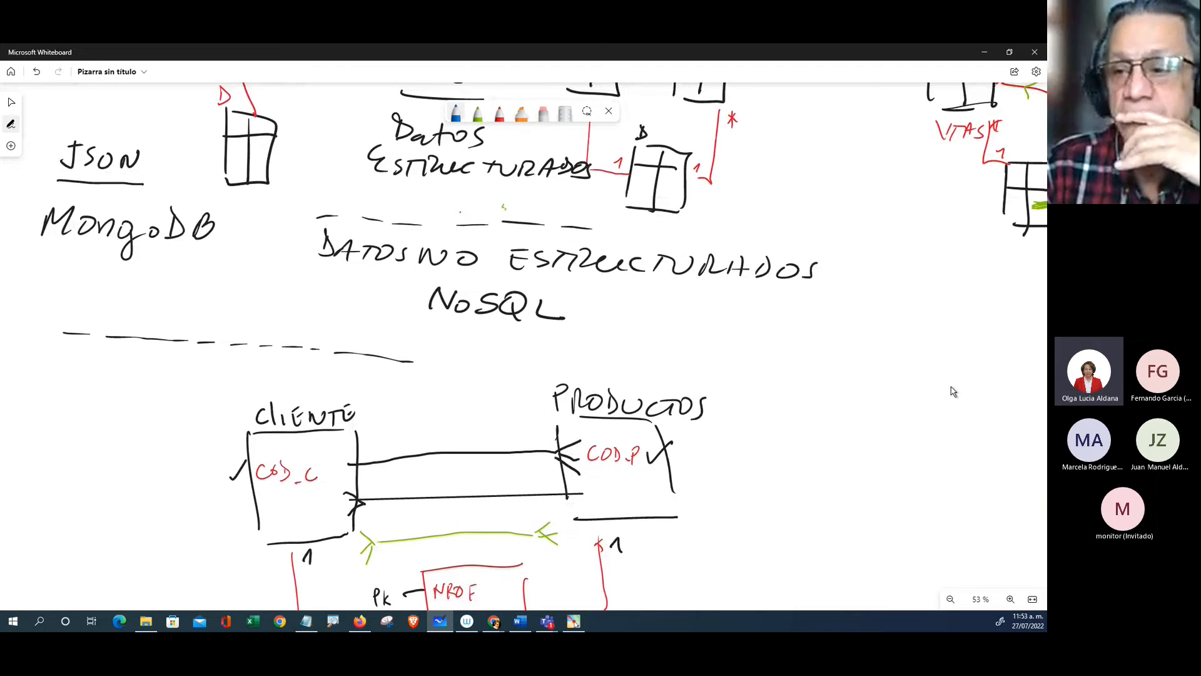
{"action": "left_click_drag", "start_coordinate": [952, 389], "coordinate": [973, 597]}
{"action": "left_click_drag", "start_coordinate": [942, 223], "coordinate": [1024, 550]}
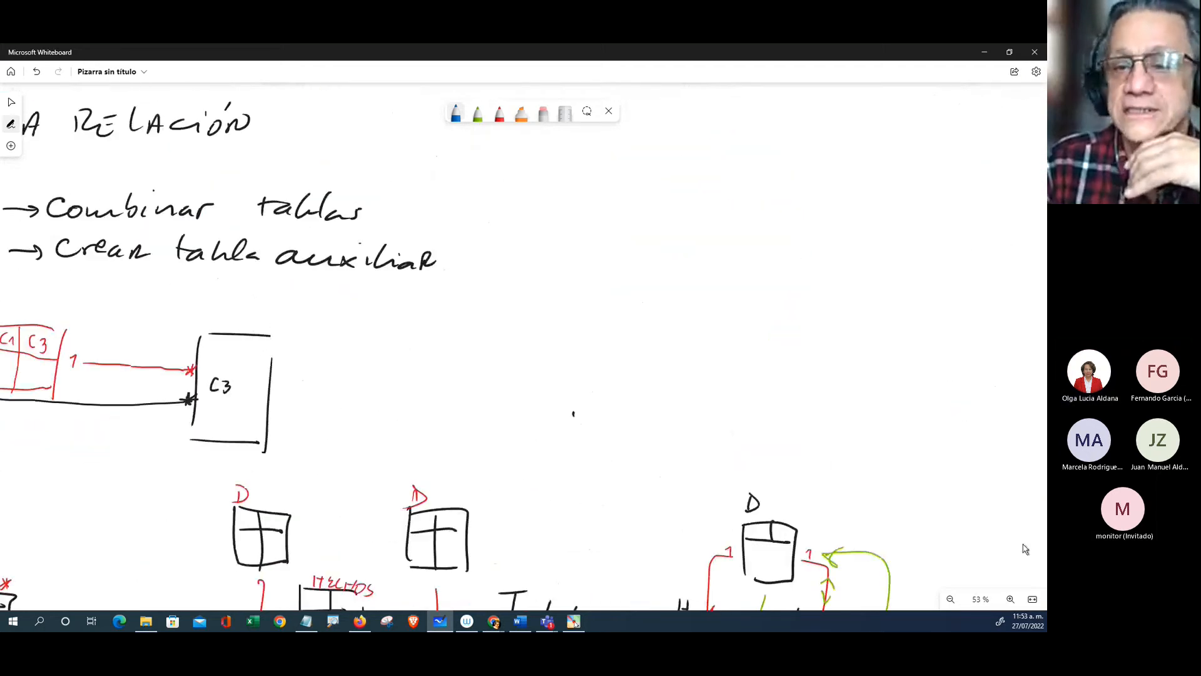
{"action": "left_click", "coordinate": [1036, 71]}
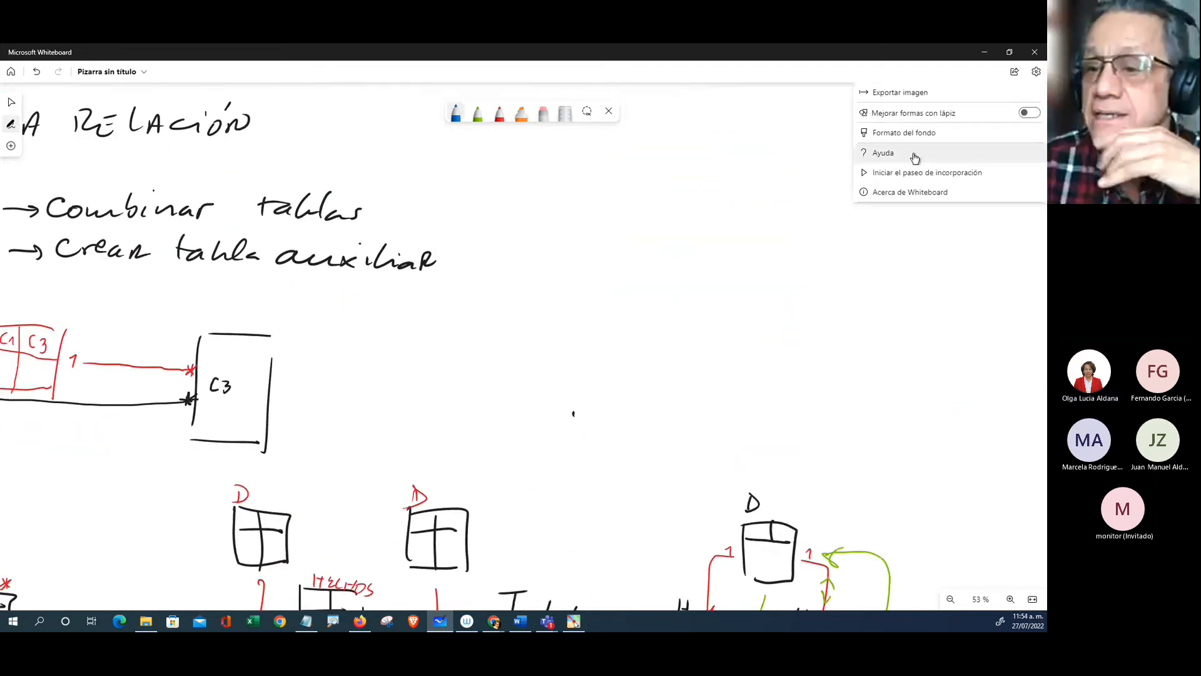
{"action": "left_click", "coordinate": [889, 94]}
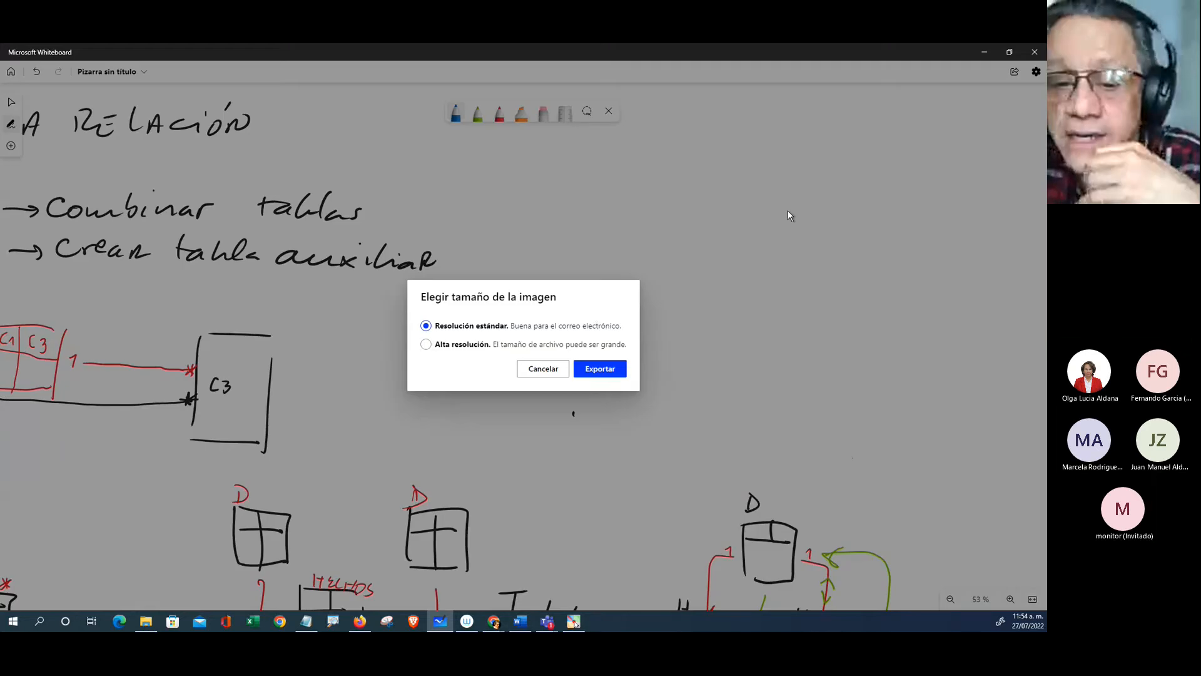
{"action": "left_click", "coordinate": [493, 344]}
{"action": "left_click", "coordinate": [588, 370]}
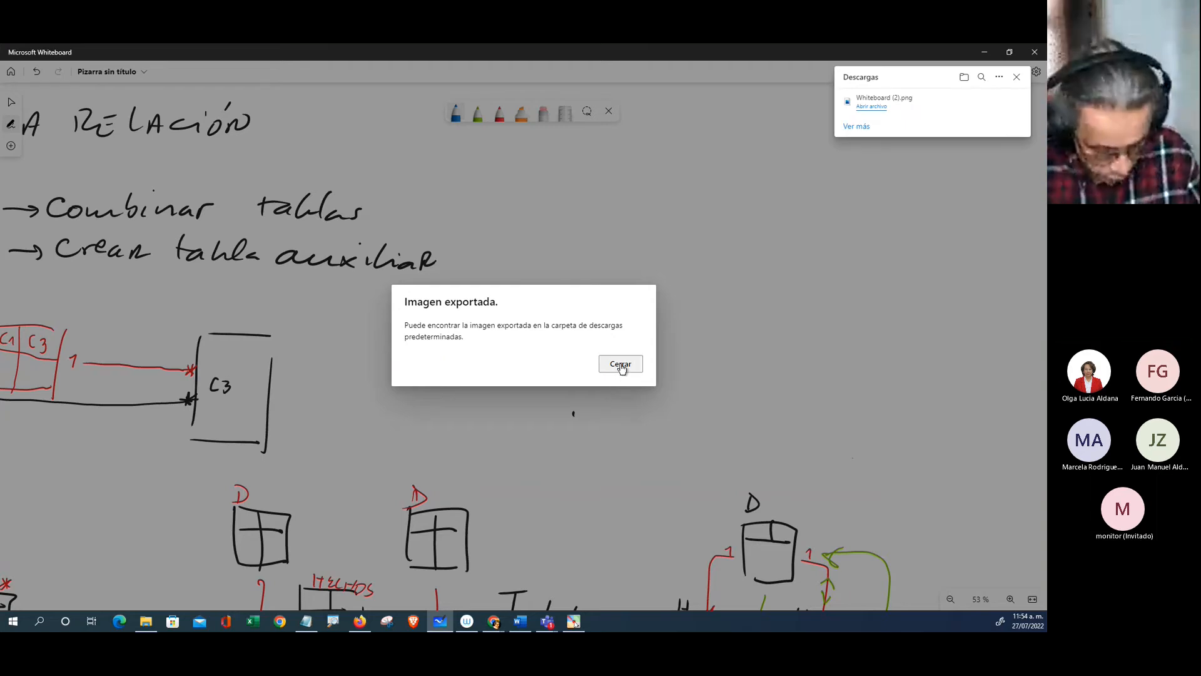
{"action": "left_click", "coordinate": [621, 366]}
Step: Open the Downloads folder in File Explorer and make the name of the exported image Whiteboard (2).png editable
{"action": "key", "text": "super+e"}
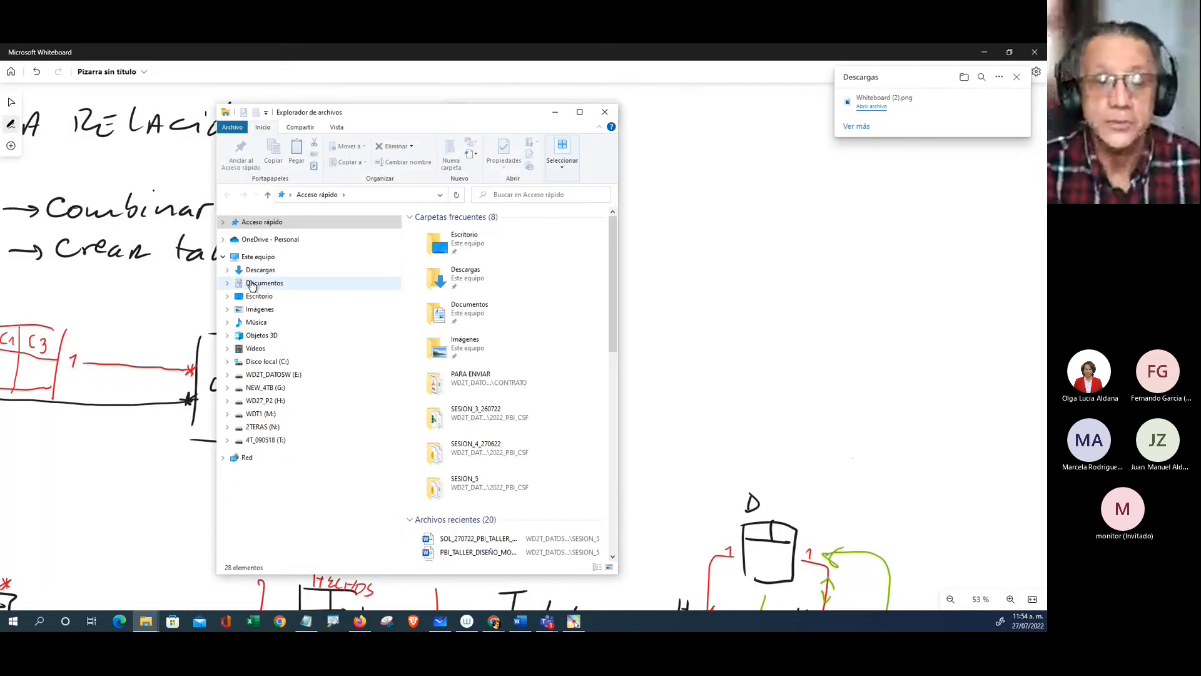
{"action": "left_click", "coordinate": [258, 271]}
{"action": "left_click", "coordinate": [455, 246]}
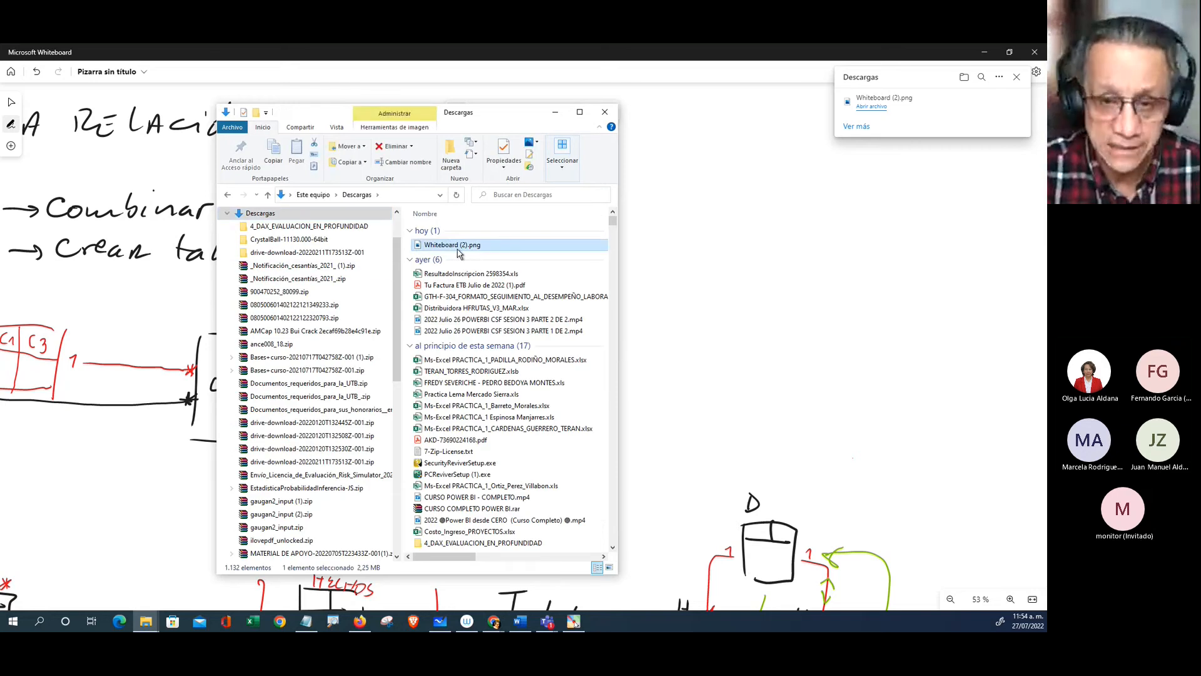
{"action": "key", "text": "F2"}
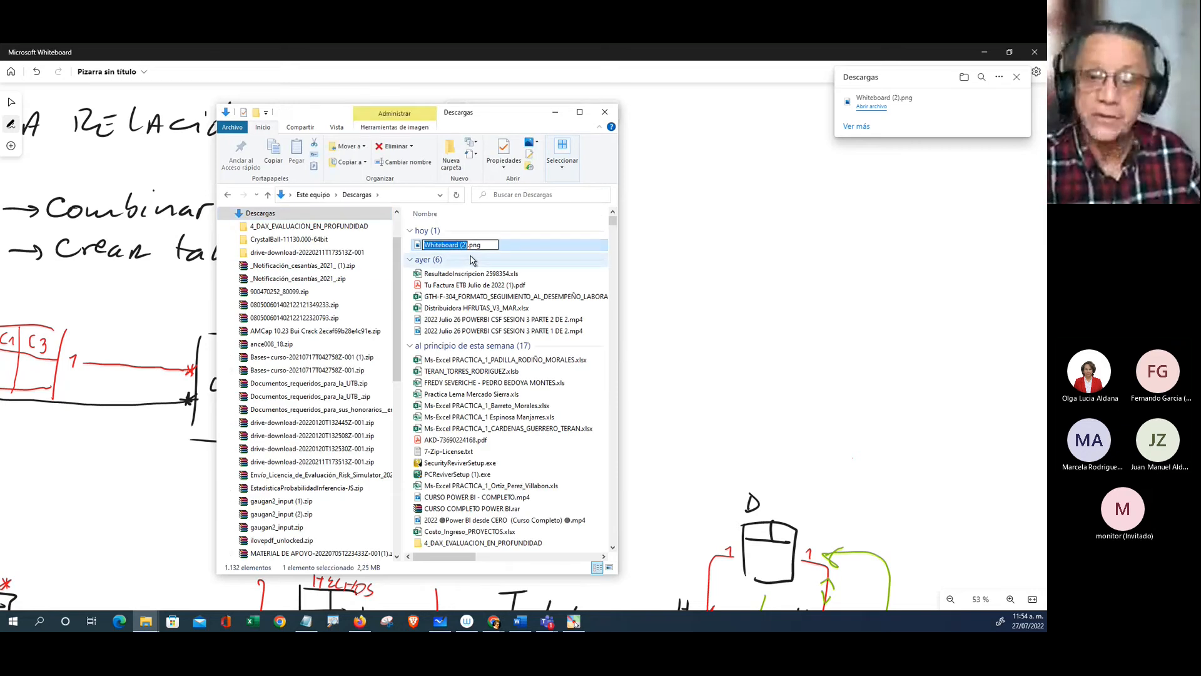
{"action": "type", "text": "table"}
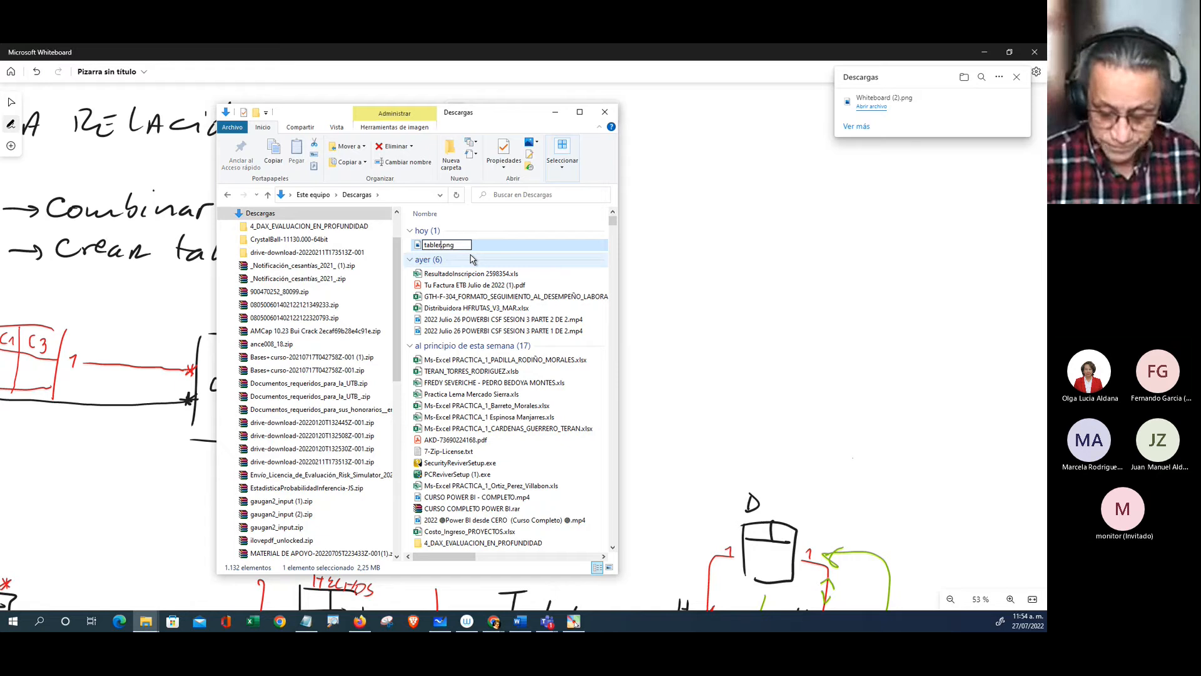
{"action": "type", "text": "ro"}
{"action": "key", "text": "BackSpace"}
{"action": "key", "text": "BackSpace"}
{"action": "key", "text": "BackSpace"}
{"action": "key", "text": "BackSpace"}
{"action": "key", "text": "BackSpace"}
{"action": "key", "text": "BackSpace"}
{"action": "key", "text": "BackSpace"}
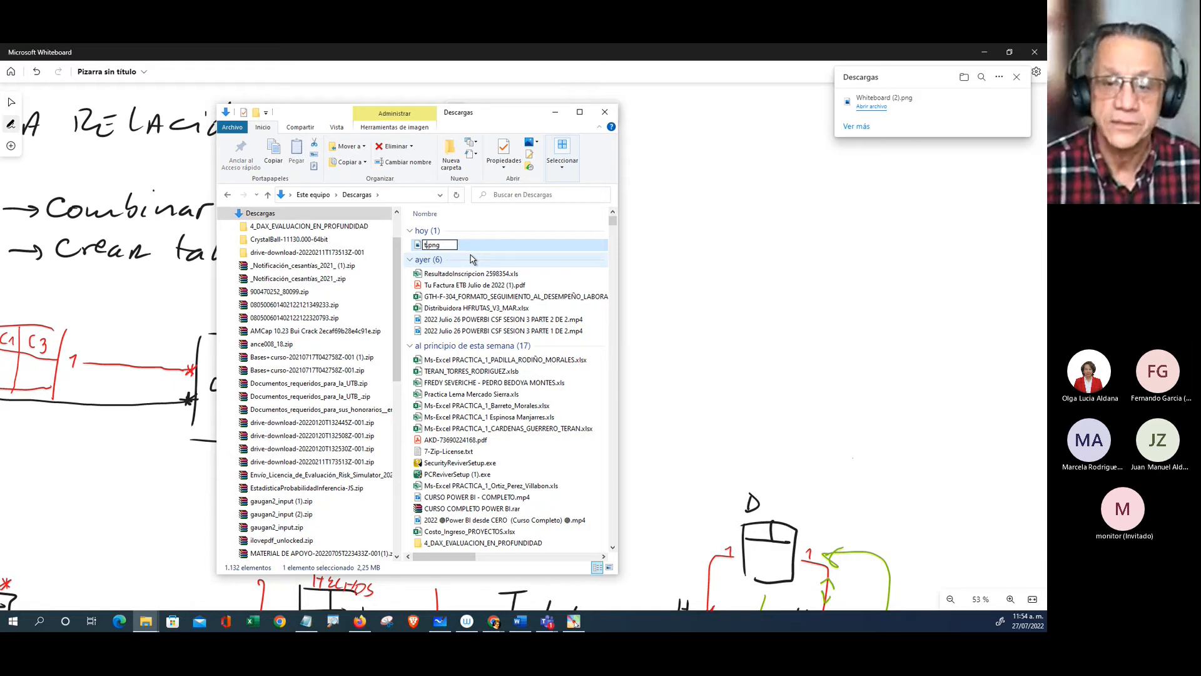
Step: Rename the exported whiteboard image as pb_csf_tablero_270722.png
{"action": "type", "text": "pbi"}
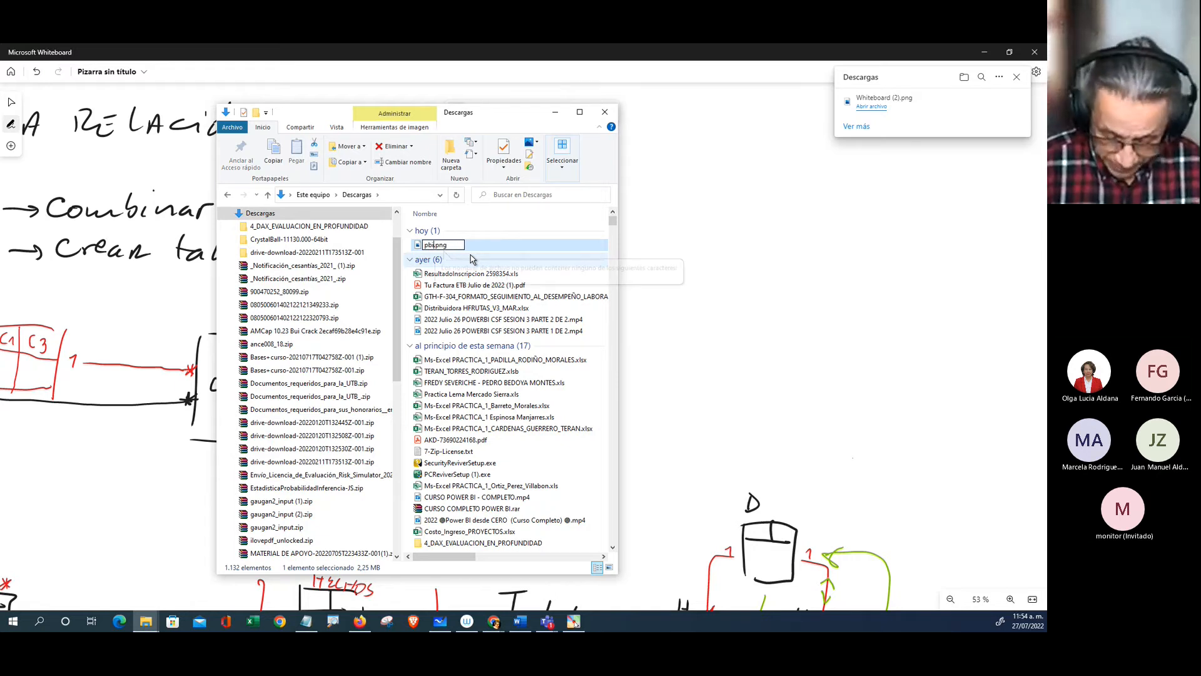
{"action": "type", "text": "_csf_t"}
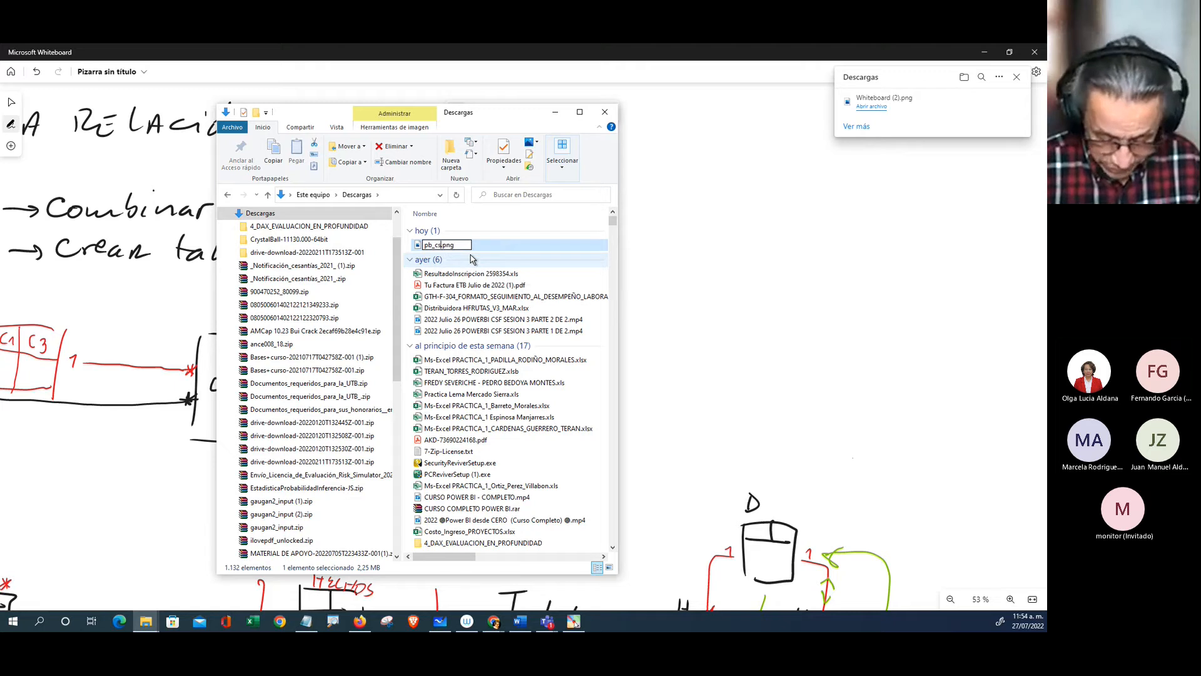
{"action": "type", "text": "ablero"}
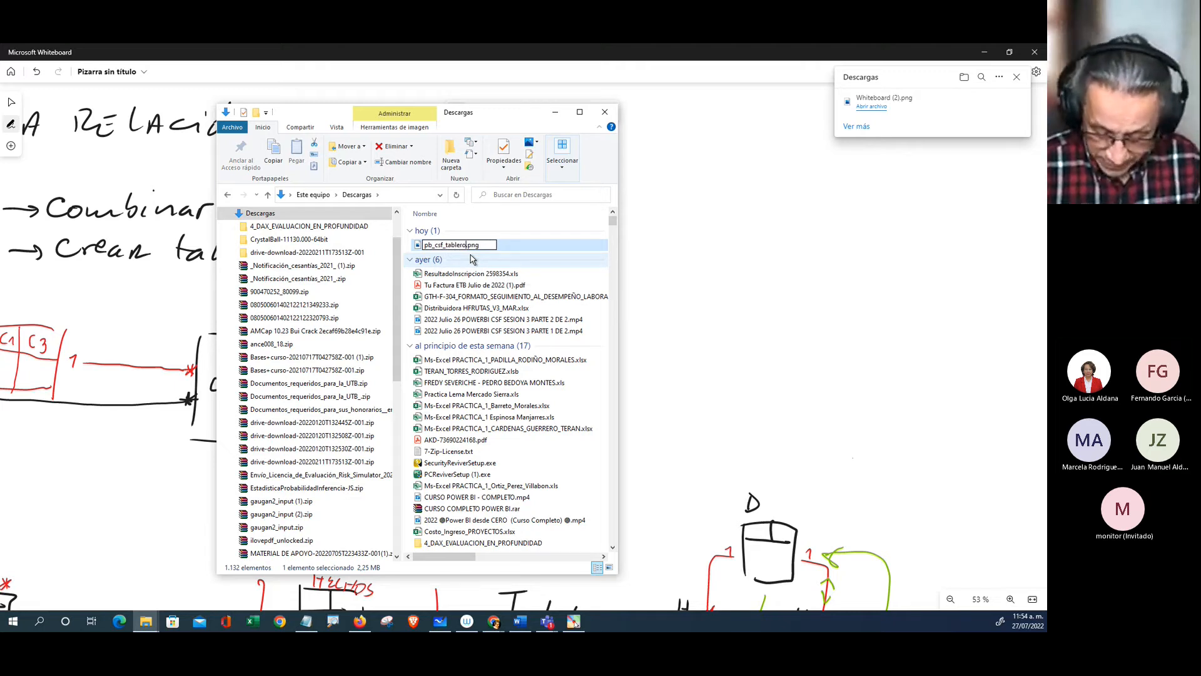
{"action": "type", "text": "_"}
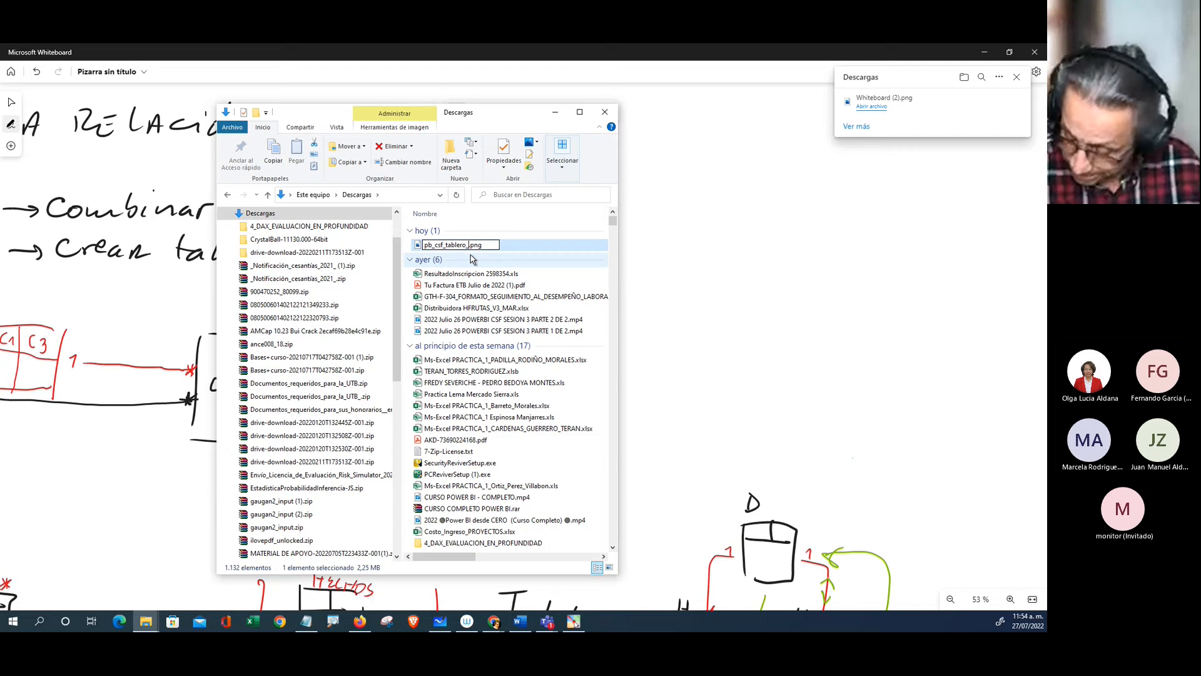
{"action": "type", "text": "270722"}
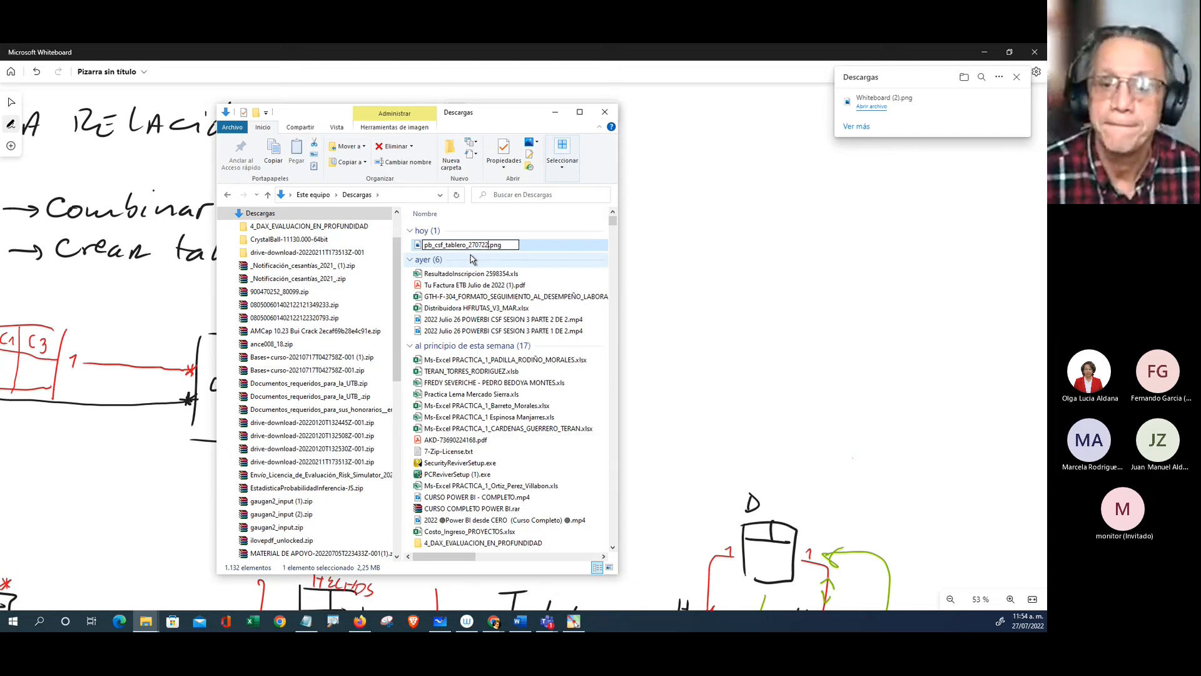
{"action": "key", "text": "Return"}
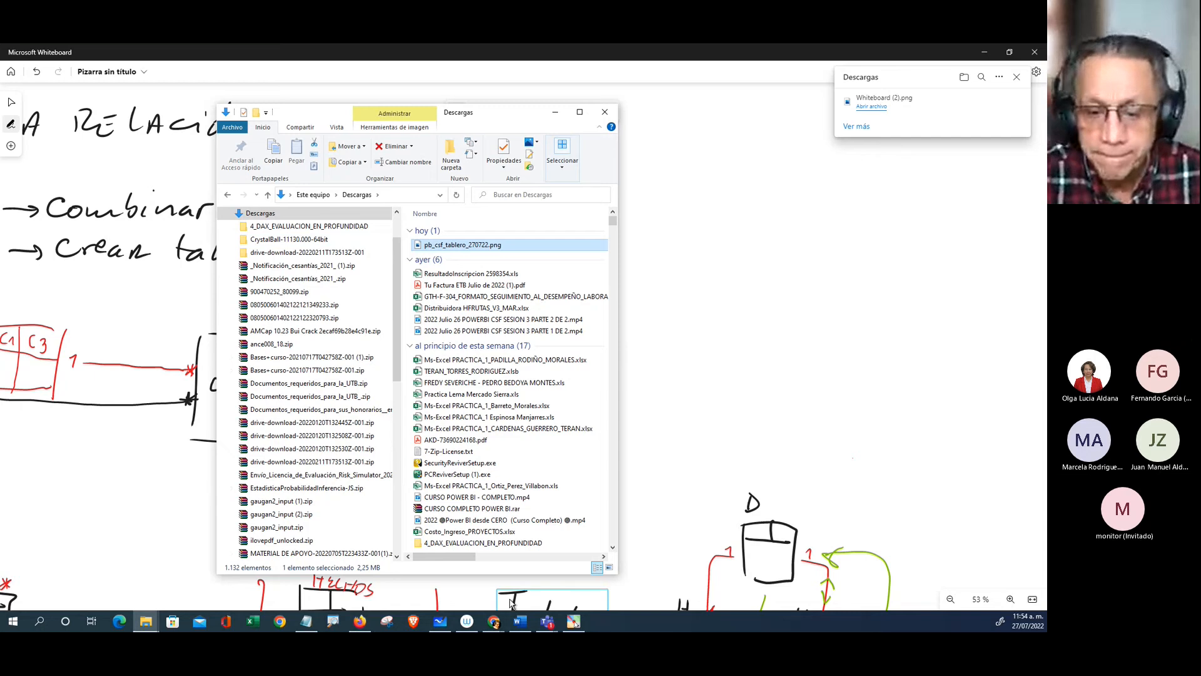
Step: Switch to the Power BI course page in Chrome and try to add an Archivo resource to the T-3 class material section
{"action": "left_click", "coordinate": [495, 621]}
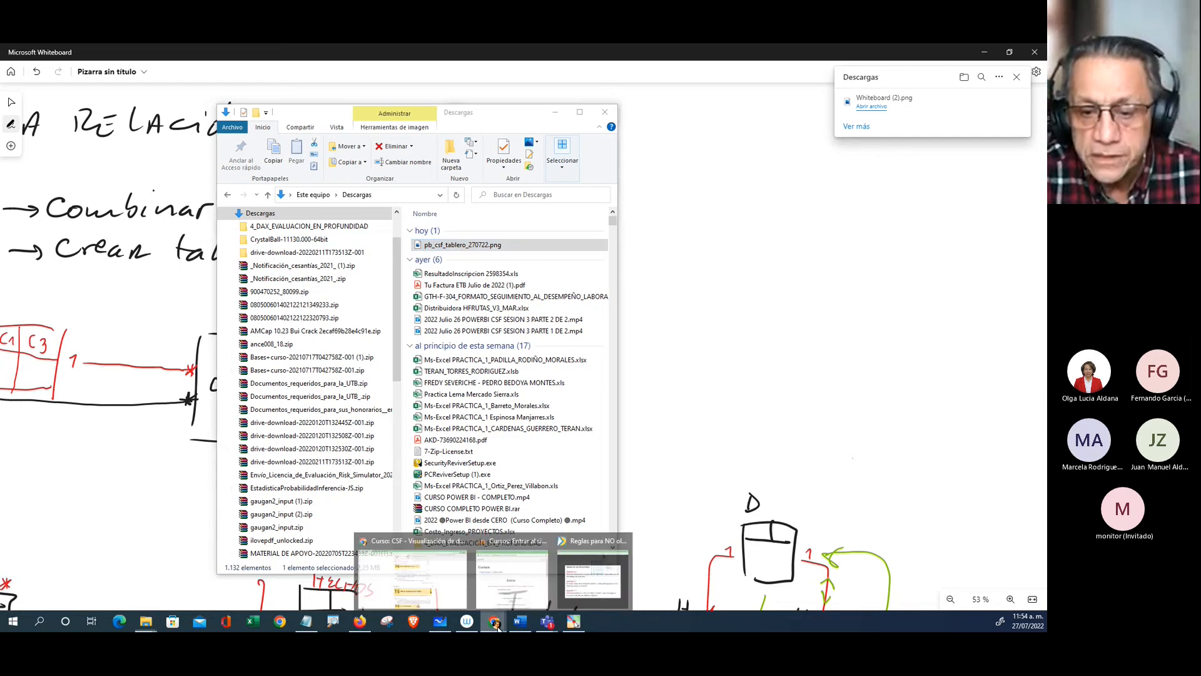
{"action": "left_click", "coordinate": [425, 572]}
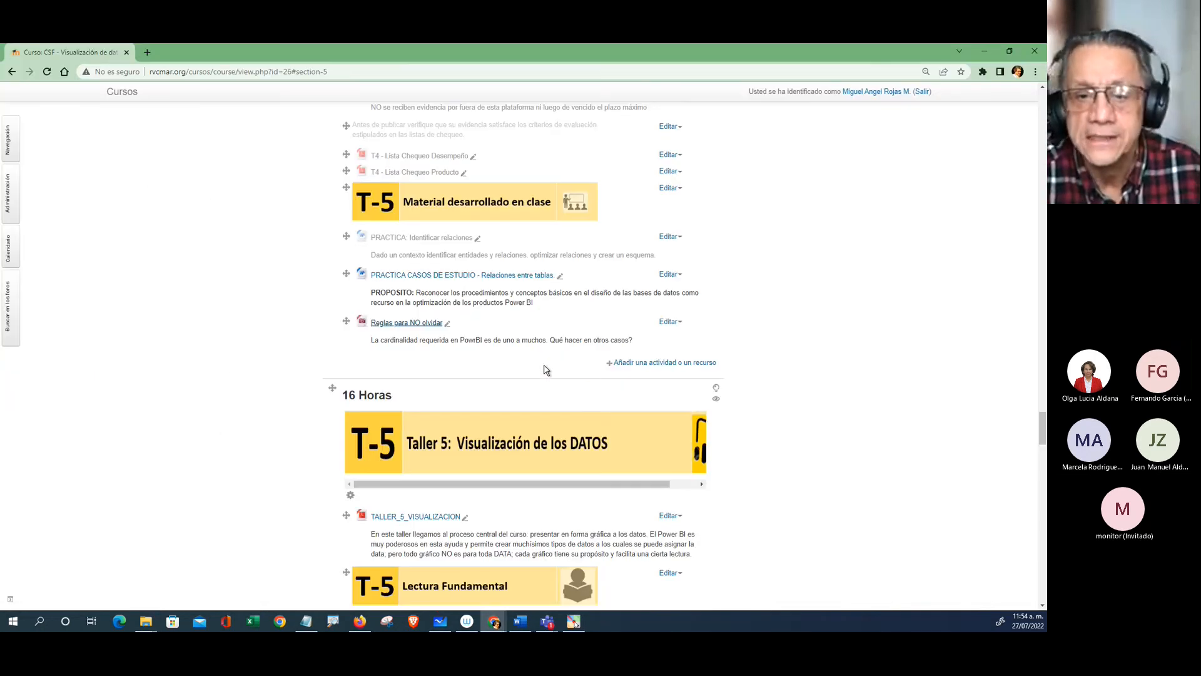
{"action": "scroll", "coordinate": [533, 303], "scroll_direction": "up", "scroll_amount": 11}
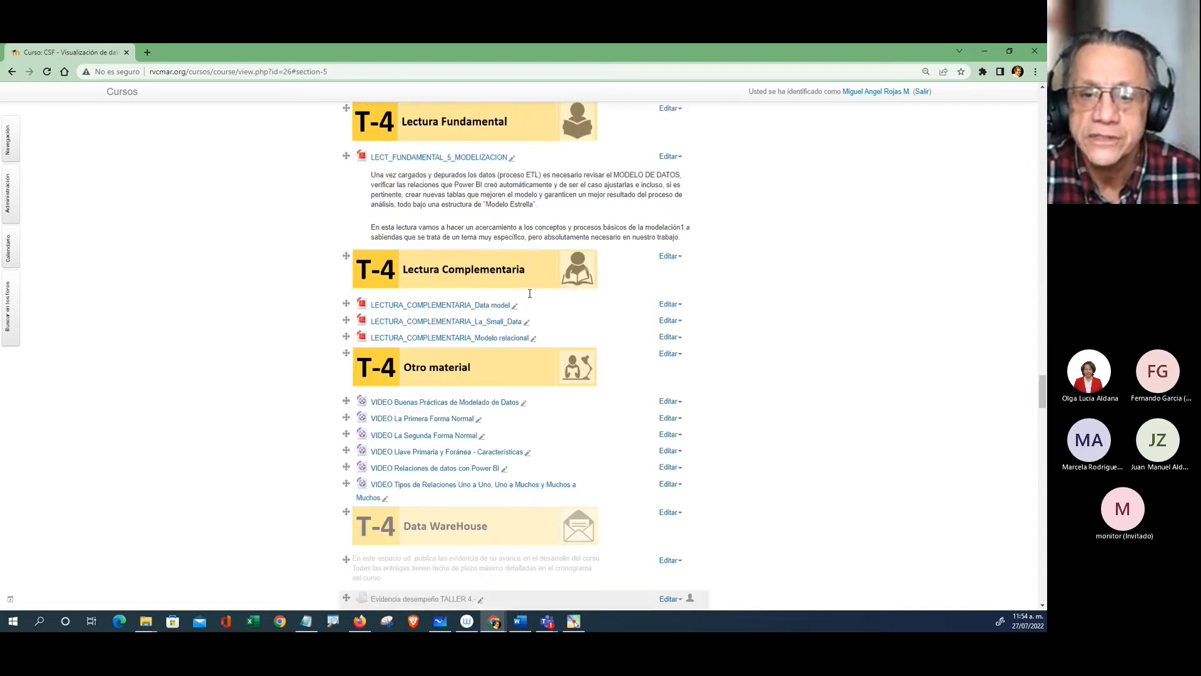
{"action": "scroll", "coordinate": [530, 297], "scroll_direction": "up", "scroll_amount": 7}
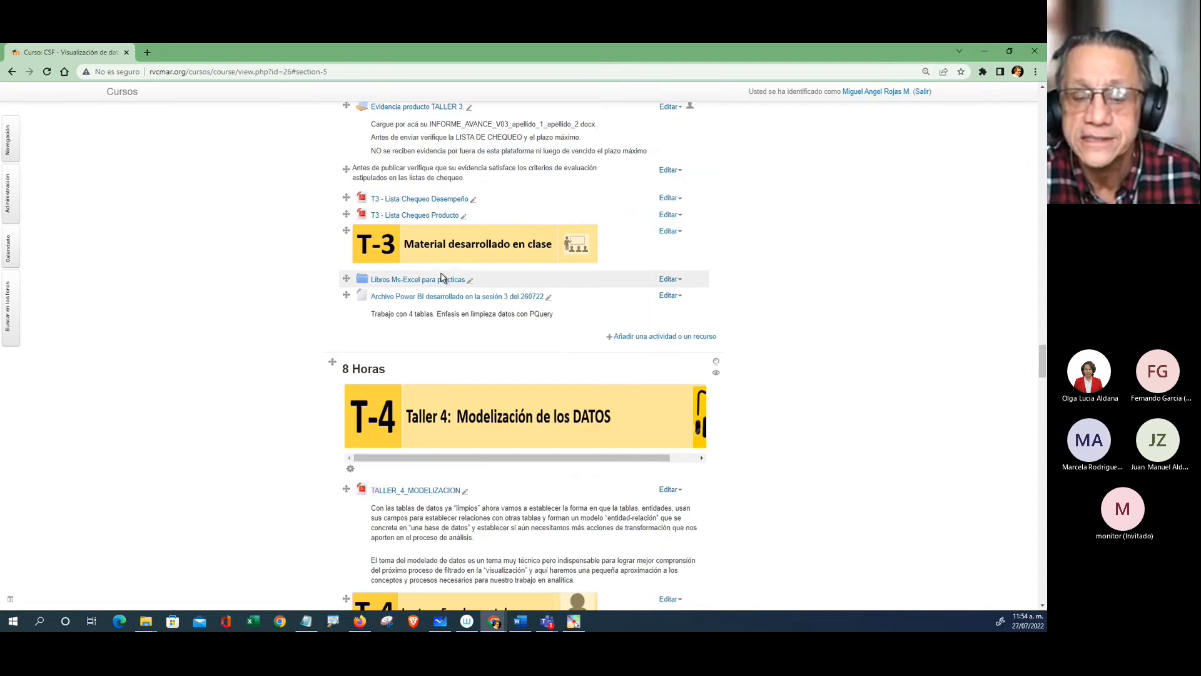
{"action": "left_click", "coordinate": [646, 338]}
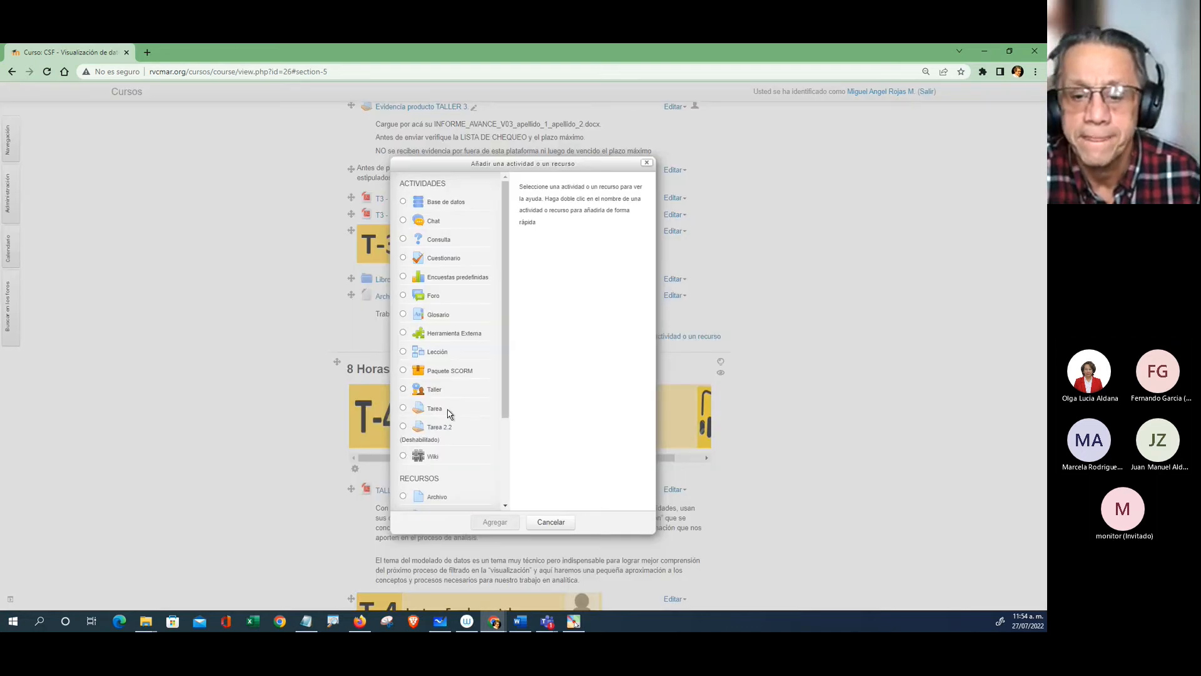
{"action": "scroll", "coordinate": [438, 494], "scroll_direction": "down", "scroll_amount": 2}
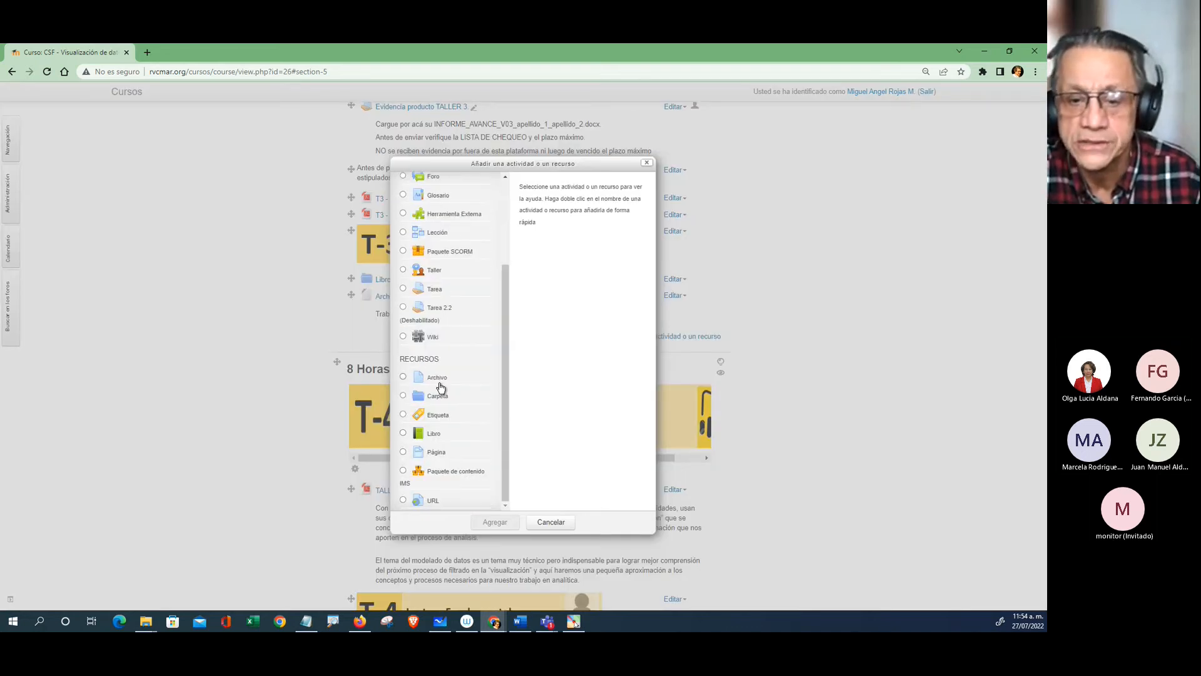
{"action": "left_click", "coordinate": [441, 383]}
{"action": "left_click", "coordinate": [491, 523]}
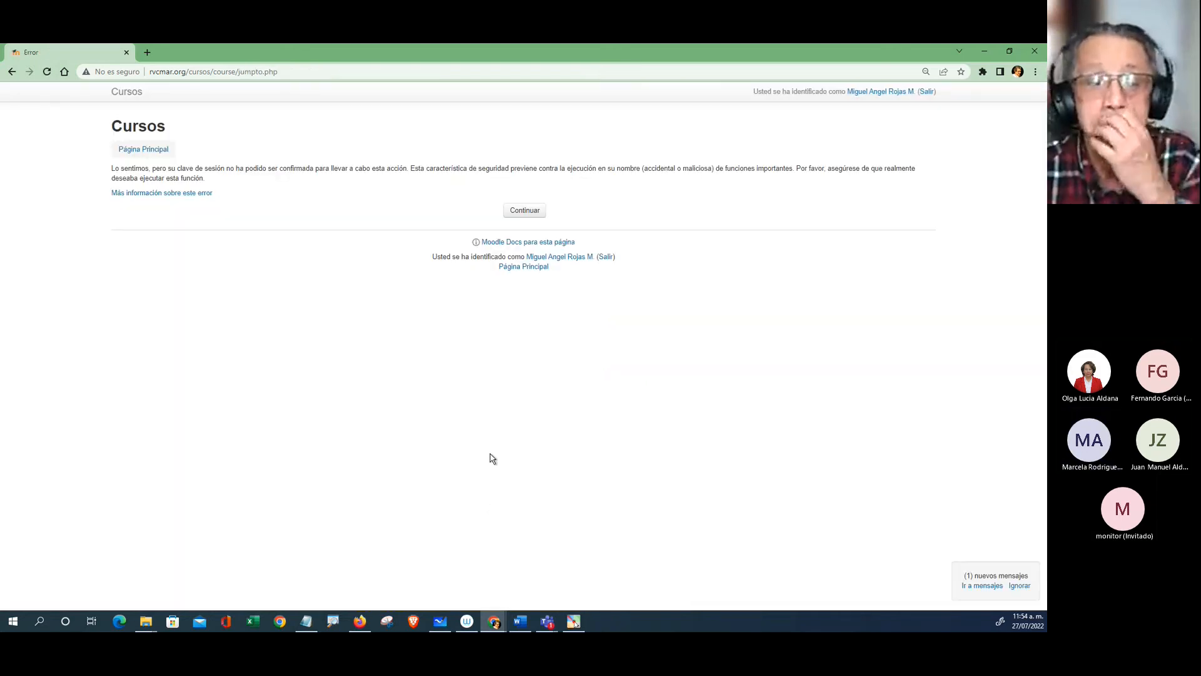
Step: Return to the course page from the error page and turn on course editing
{"action": "left_click", "coordinate": [525, 216]}
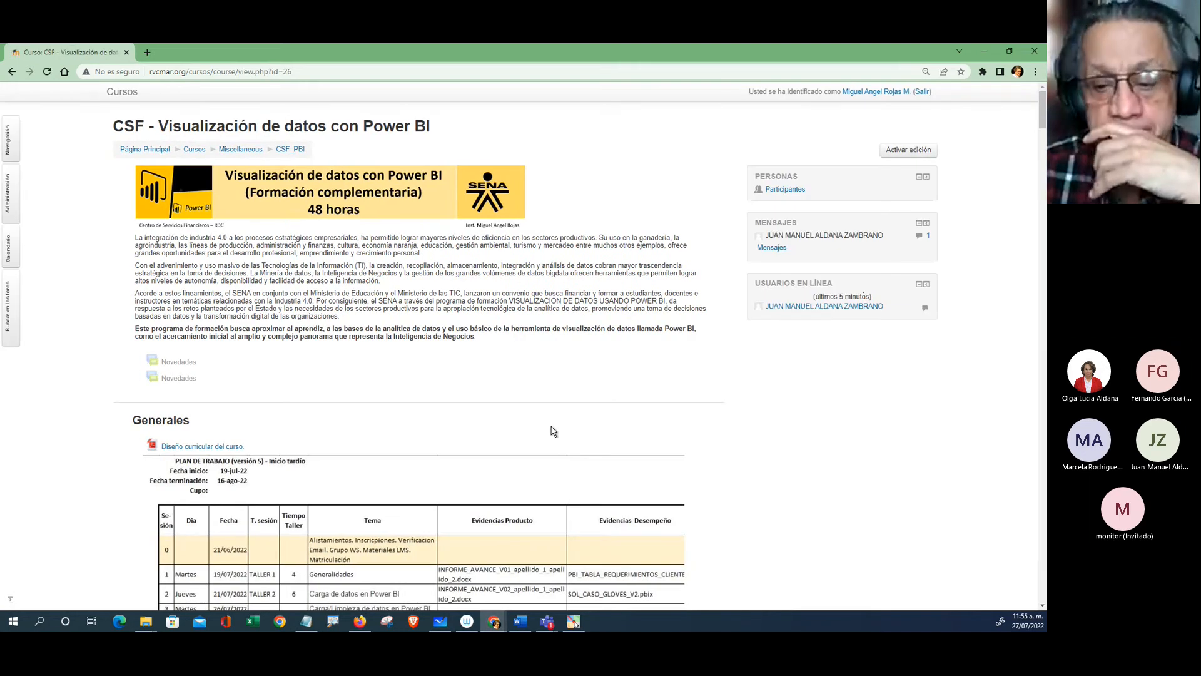
{"action": "scroll", "coordinate": [729, 337], "scroll_direction": "down", "scroll_amount": 5}
{"action": "scroll", "coordinate": [729, 338], "scroll_direction": "up", "scroll_amount": 5}
{"action": "left_click", "coordinate": [907, 151]}
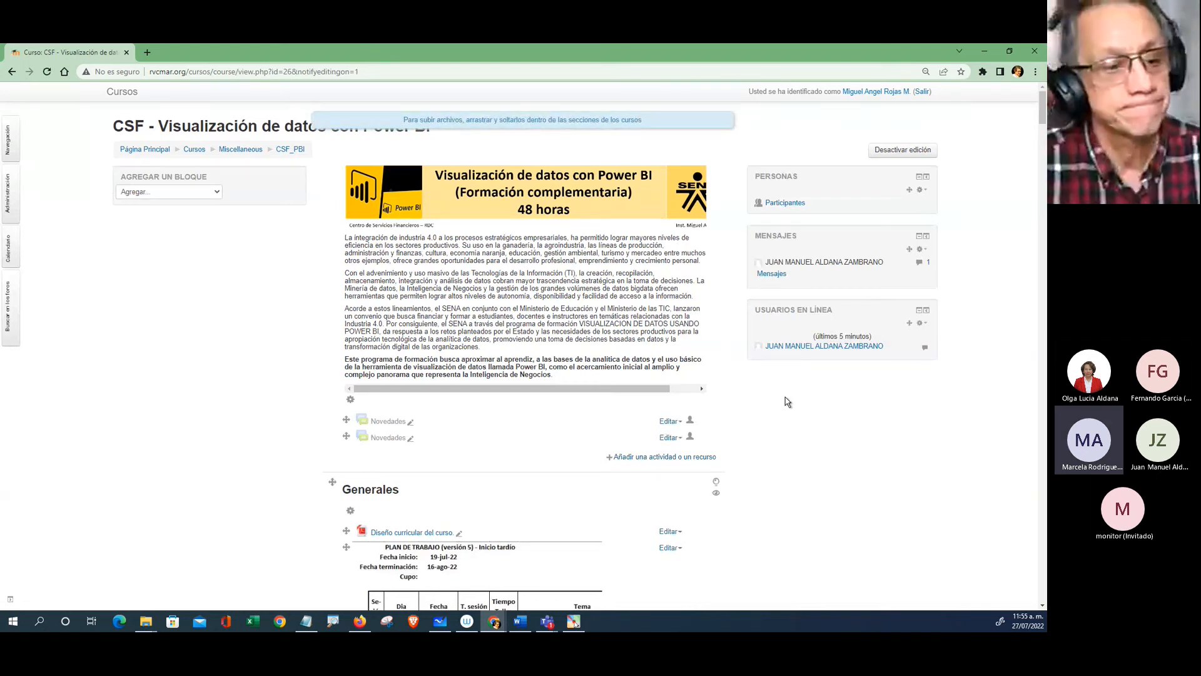
Step: Select the recording and attendance registration notice in the Notepad file enlace y asistenciaPBI_CSF.txt, switch to Teams and minimize the notes
{"action": "left_click", "coordinate": [306, 621]}
{"action": "left_click", "coordinate": [652, 383]}
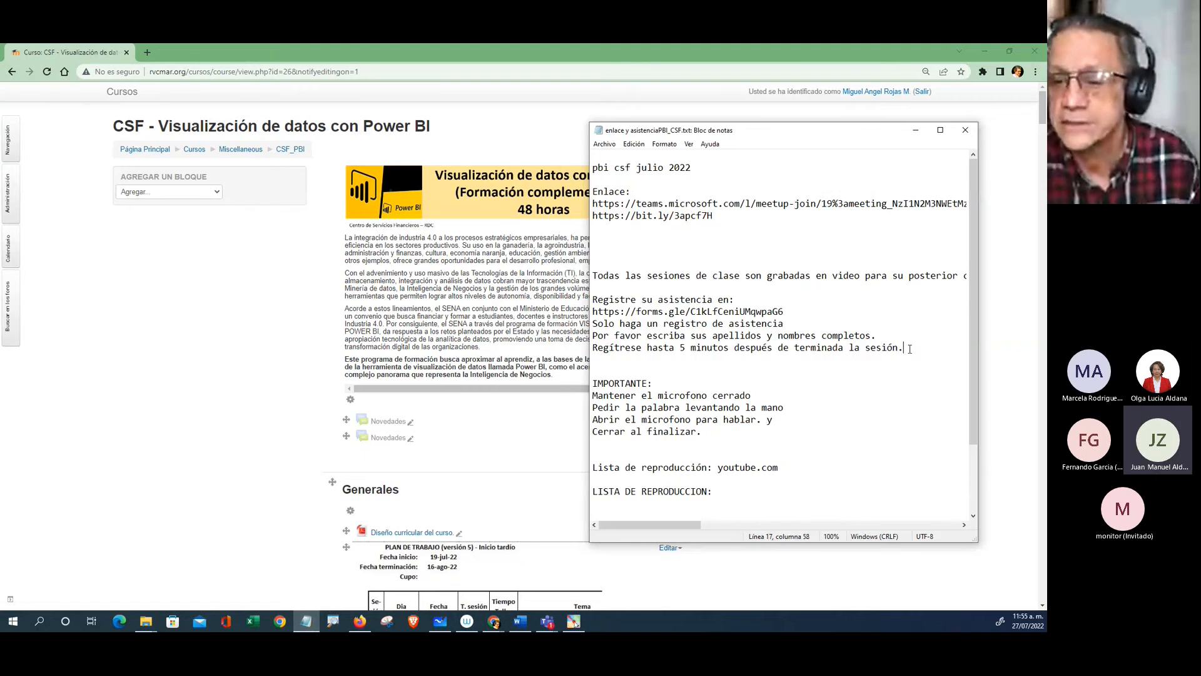
{"action": "left_click_drag", "start_coordinate": [904, 348], "coordinate": [585, 281]}
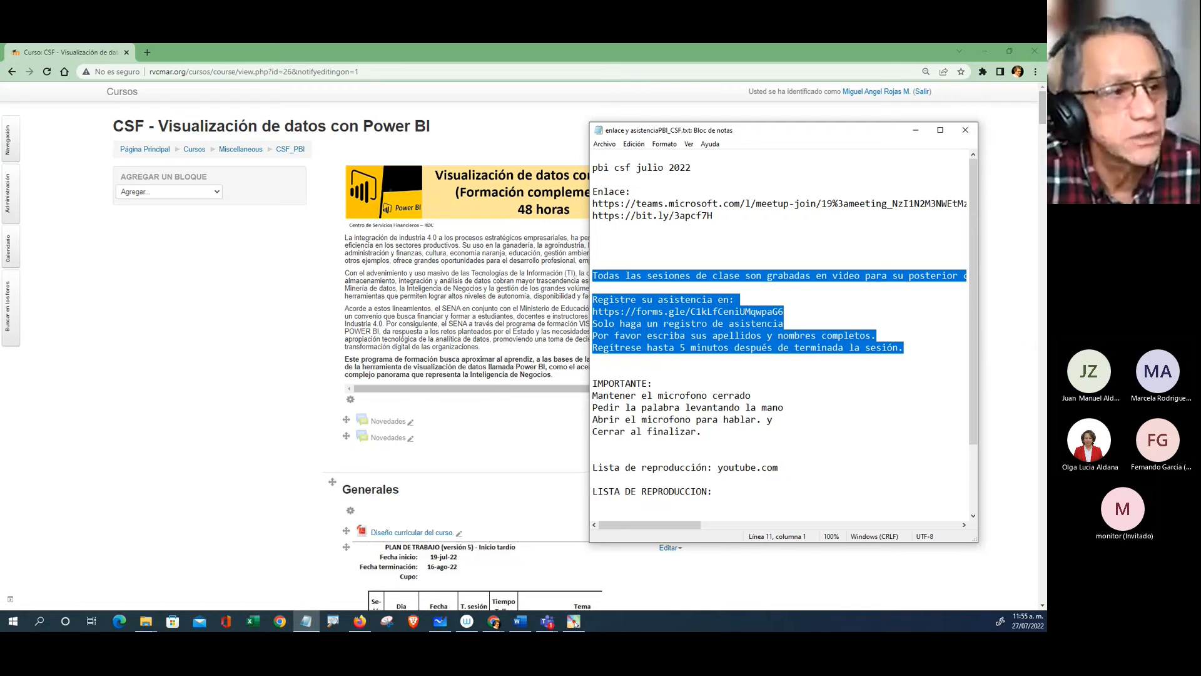
{"action": "key", "text": "alt+Tab"}
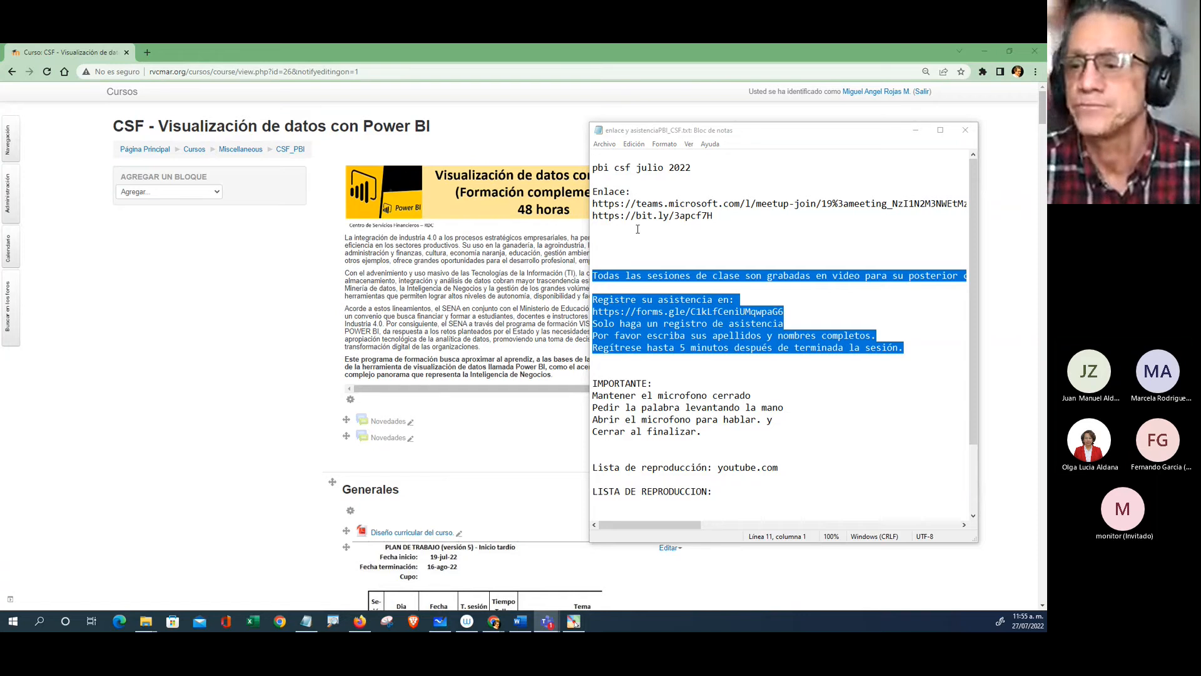
{"action": "left_click", "coordinate": [915, 131]}
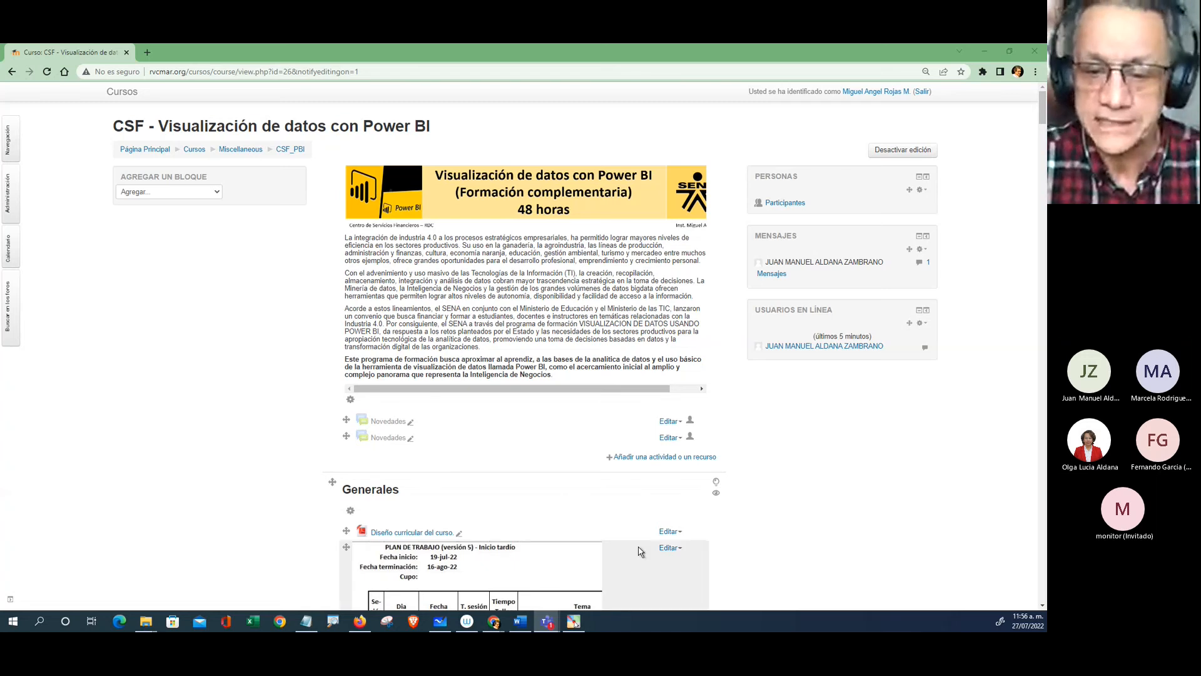
Step: Enlarge the course page and review the complementary readings and videos offered for T-4
{"action": "scroll", "coordinate": [583, 486], "scroll_direction": "down", "scroll_amount": 15}
{"action": "scroll", "coordinate": [583, 486], "scroll_direction": "down", "scroll_amount": 20}
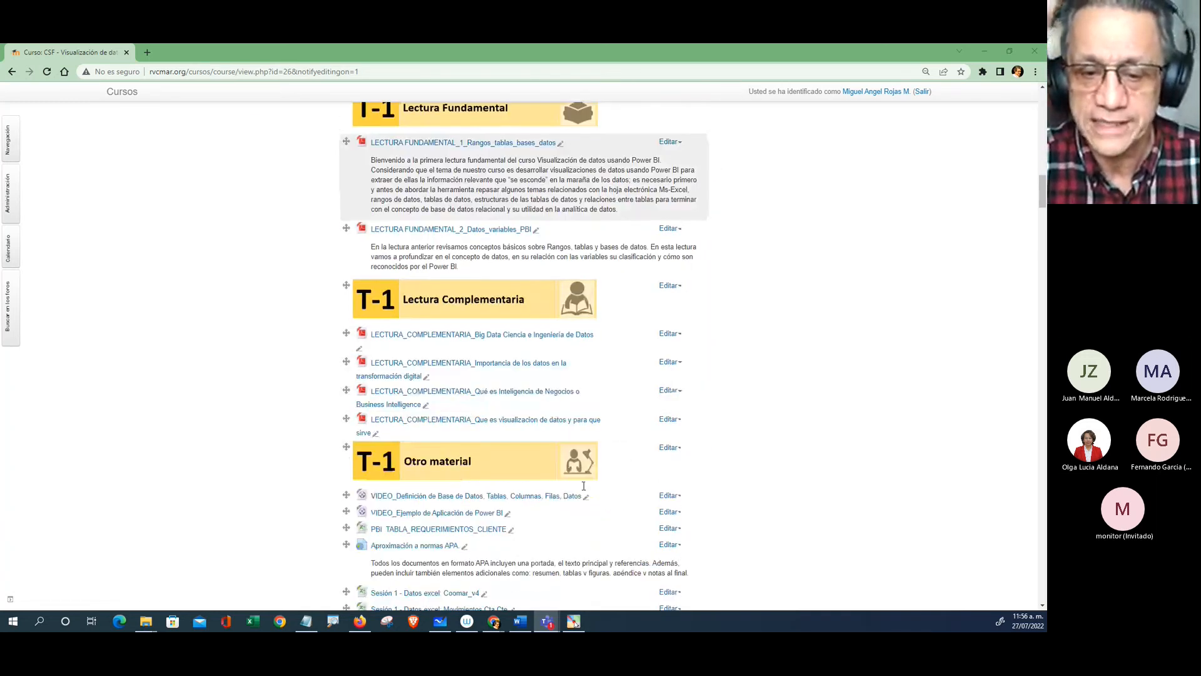
{"action": "scroll", "coordinate": [582, 486], "scroll_direction": "down", "scroll_amount": 20}
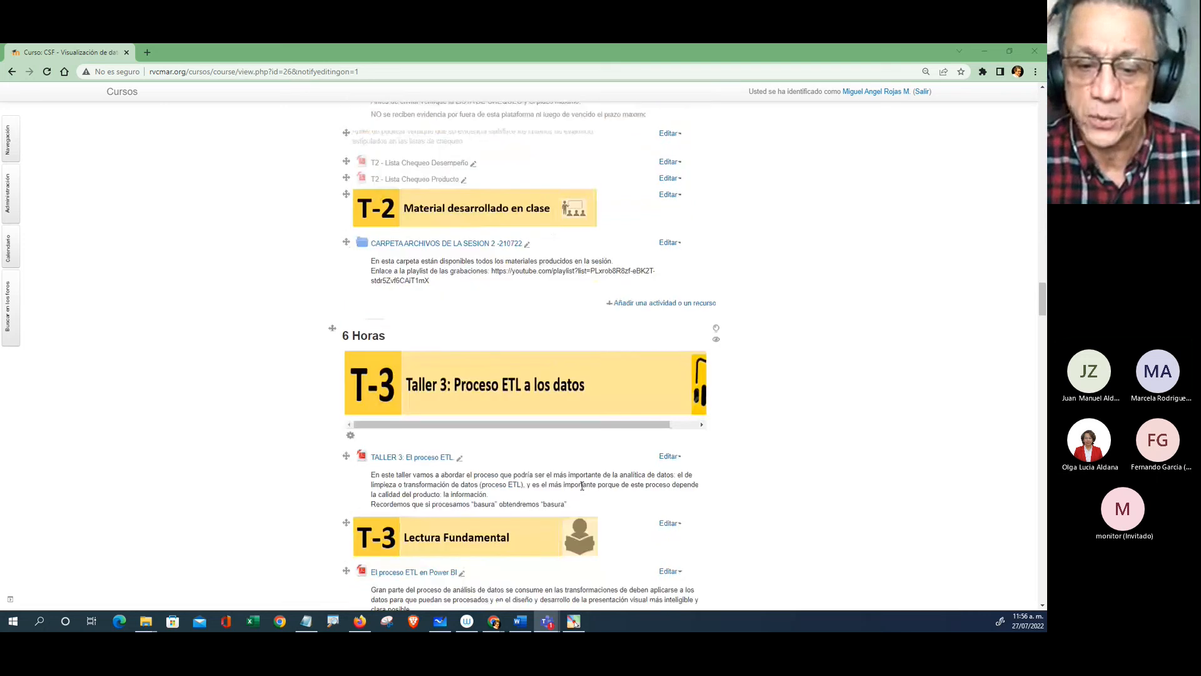
{"action": "scroll", "coordinate": [582, 486], "scroll_direction": "down", "scroll_amount": 15}
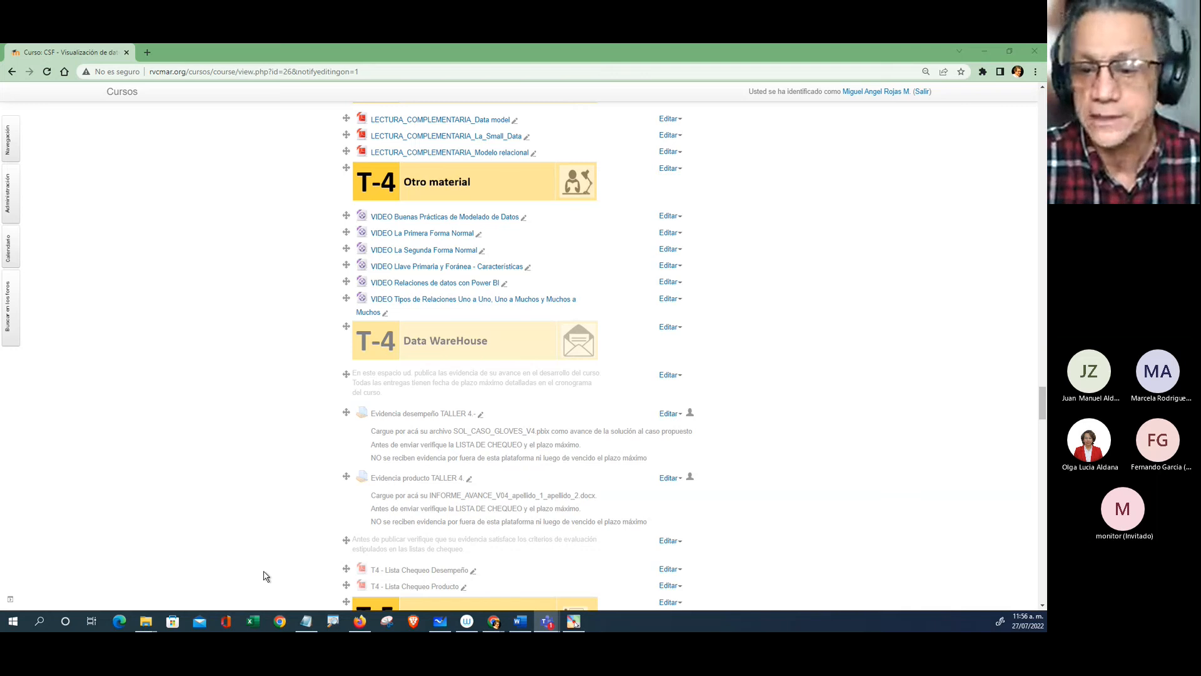
{"action": "left_click", "coordinate": [755, 348]}
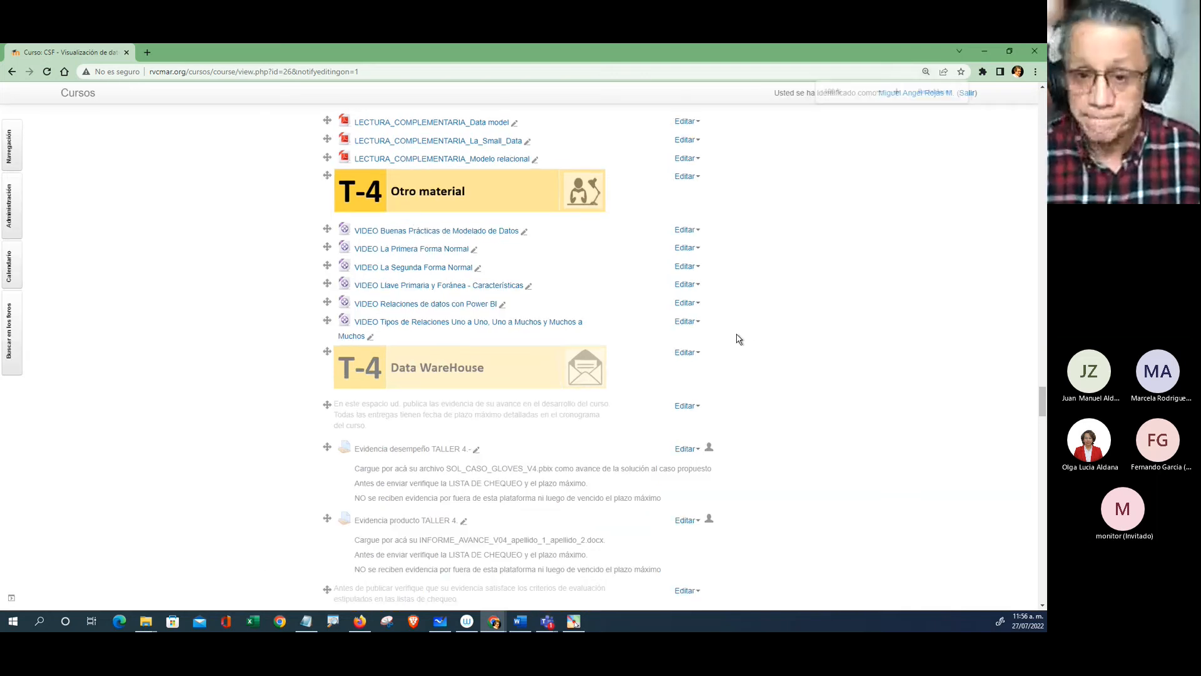
{"action": "scroll", "coordinate": [738, 340], "scroll_direction": "up", "scroll_amount": 3}
{"action": "scroll", "coordinate": [470, 247], "scroll_direction": "up", "scroll_amount": 3}
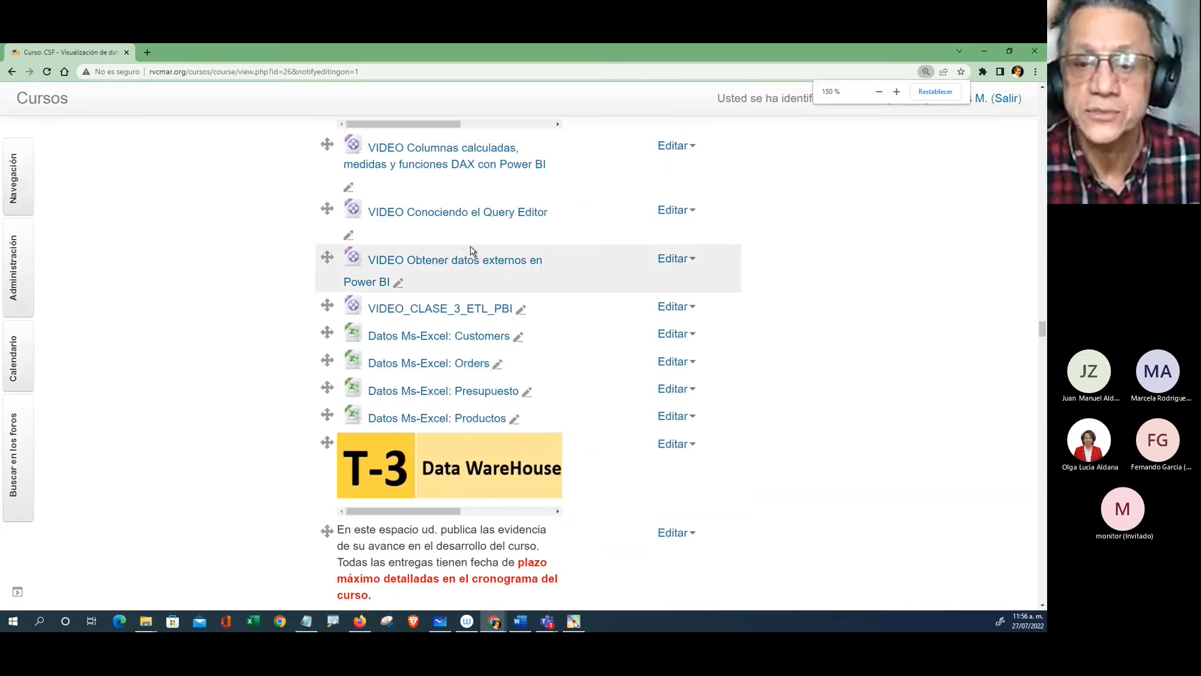
{"action": "scroll", "coordinate": [536, 341], "scroll_direction": "down", "scroll_amount": 3}
{"action": "scroll", "coordinate": [548, 451], "scroll_direction": "down", "scroll_amount": 20}
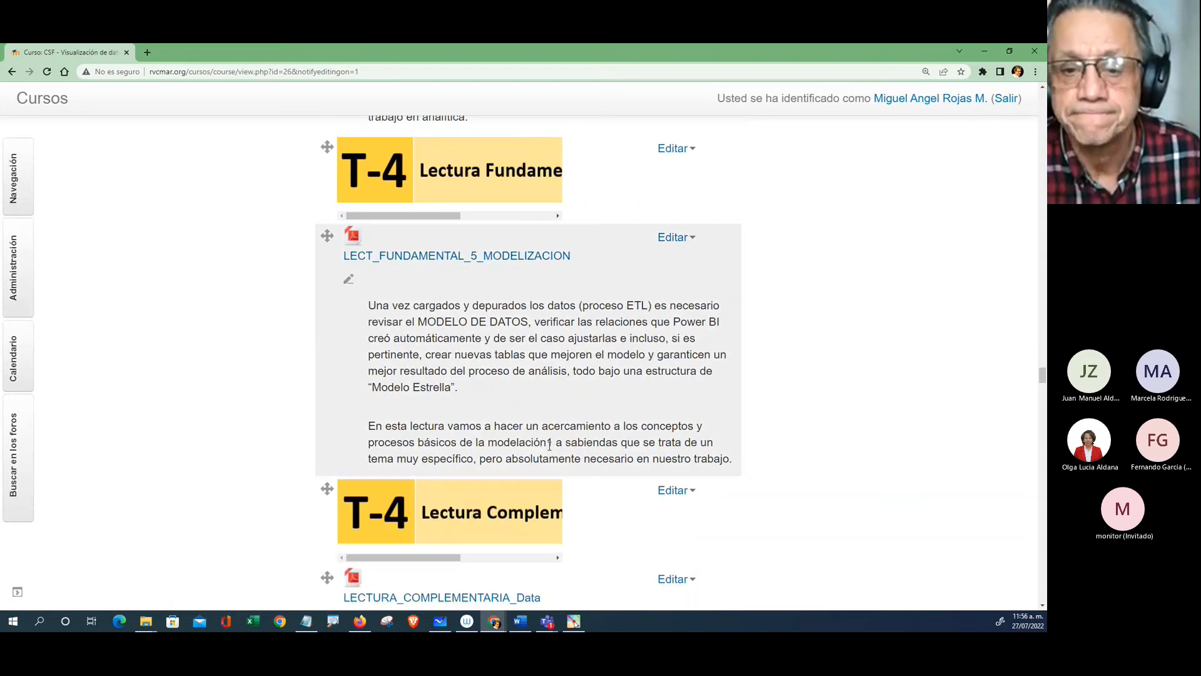
{"action": "scroll", "coordinate": [549, 445], "scroll_direction": "down", "scroll_amount": 6}
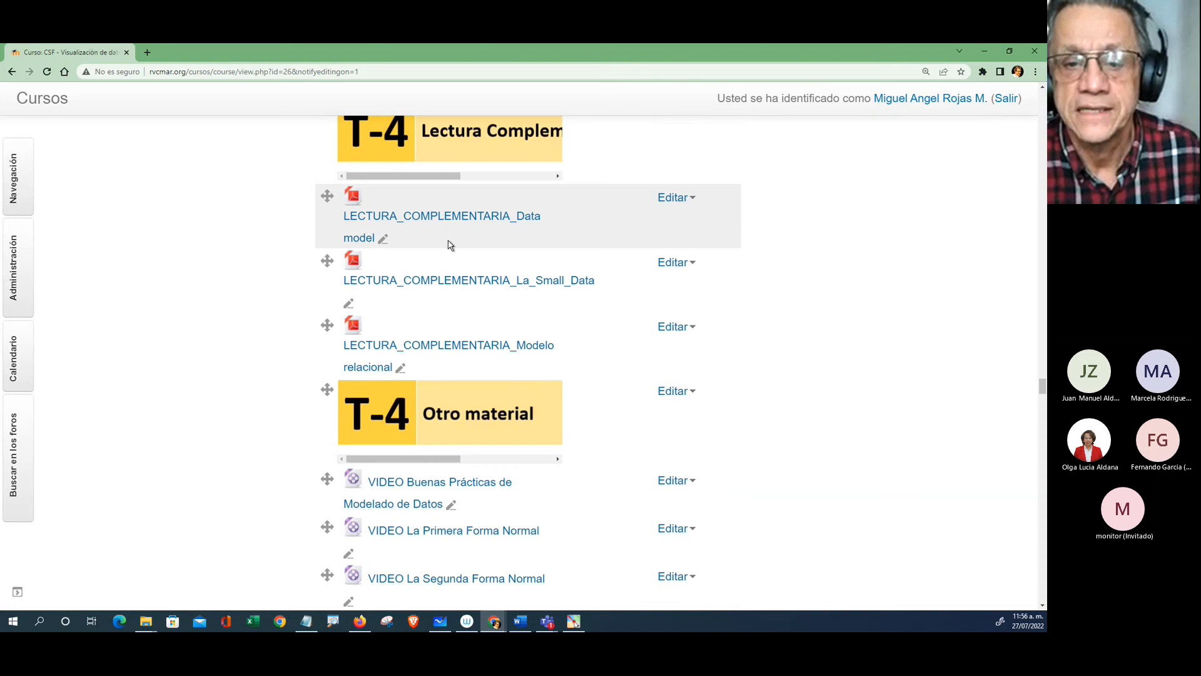
{"action": "scroll", "coordinate": [500, 423], "scroll_direction": "down", "scroll_amount": 5}
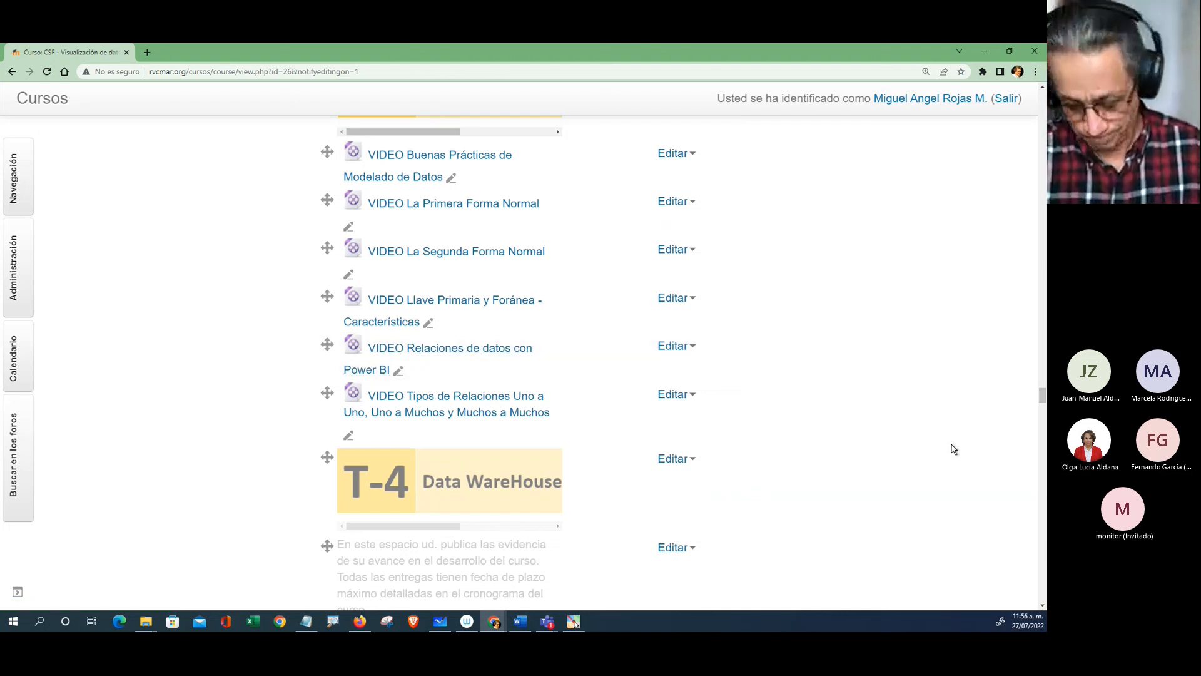
Step: Reduce the page zoom and find the class material section just above Taller 5
{"action": "key", "text": "ctrl+minus"}
{"action": "key", "text": "ctrl+minus"}
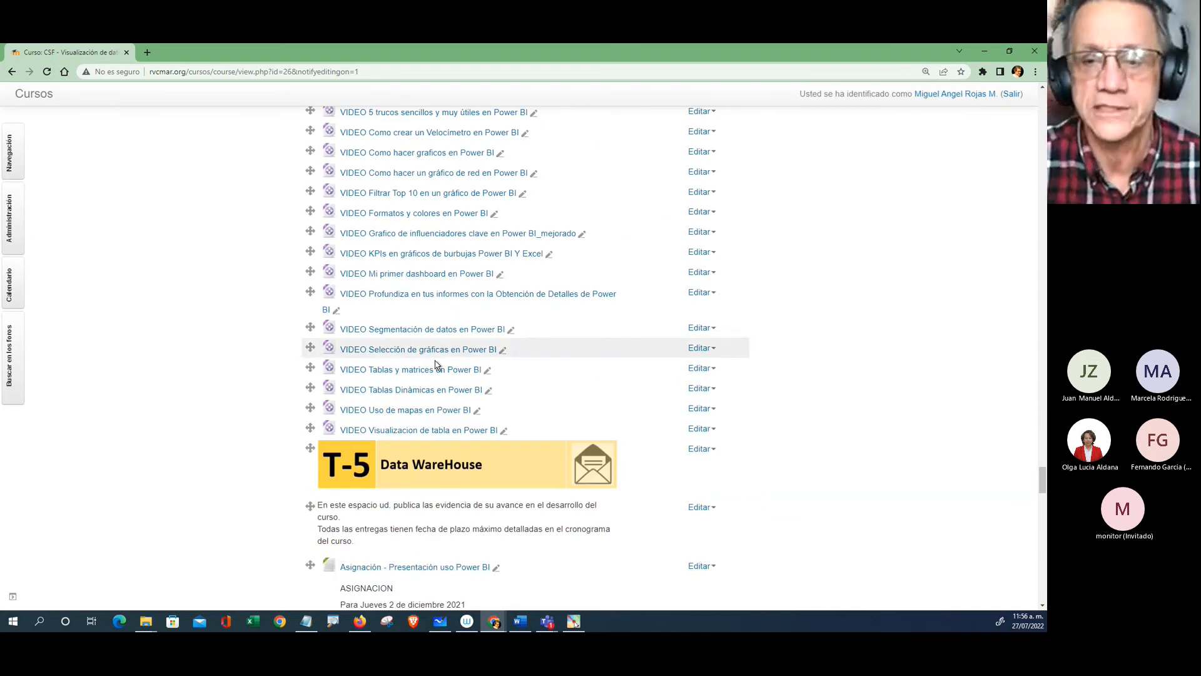
{"action": "scroll", "coordinate": [725, 269], "scroll_direction": "up", "scroll_amount": 3}
{"action": "scroll", "coordinate": [746, 269], "scroll_direction": "up", "scroll_amount": 10}
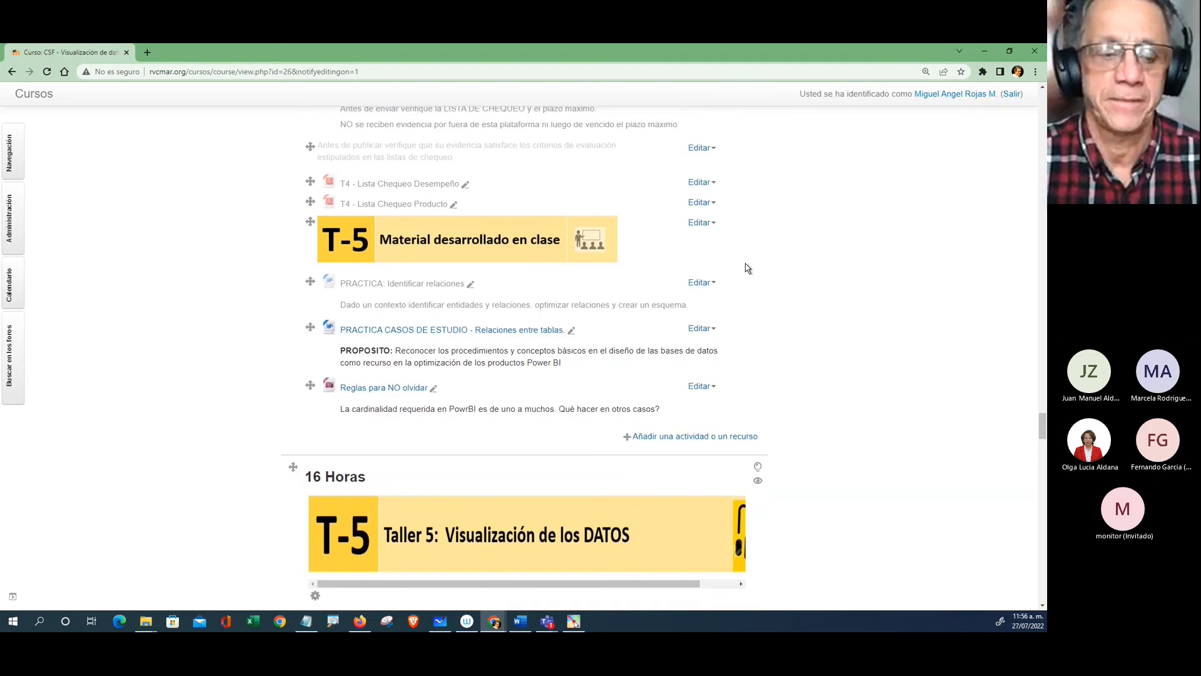